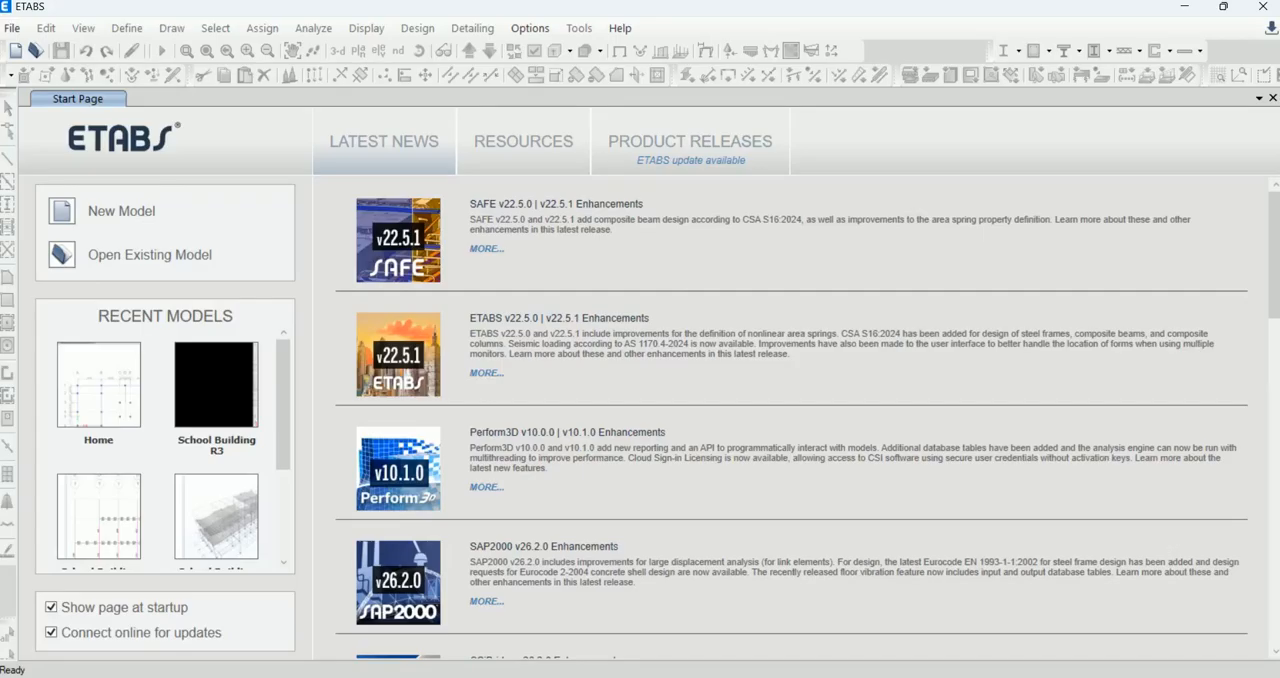
Step: Review the building floor plan in the W.C.jpeg image, then return to ETABS
key(alt+Tab)
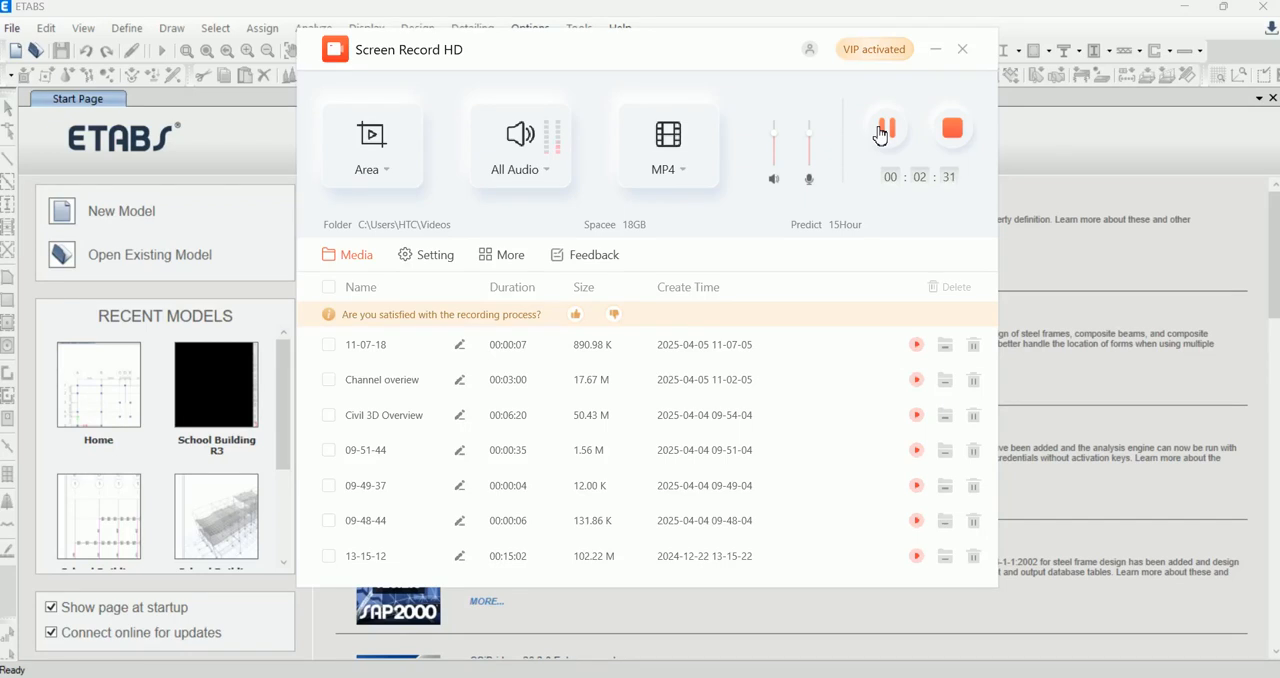
click(935, 49)
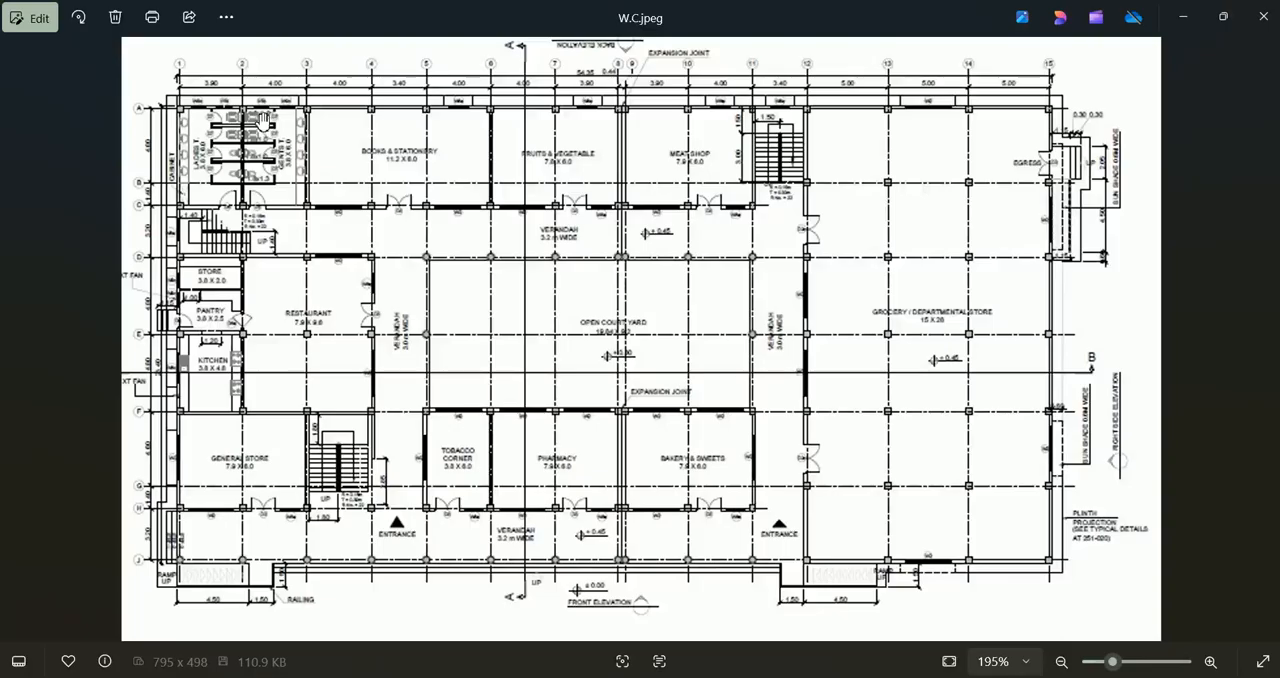
drag(298, 113, 310, 136)
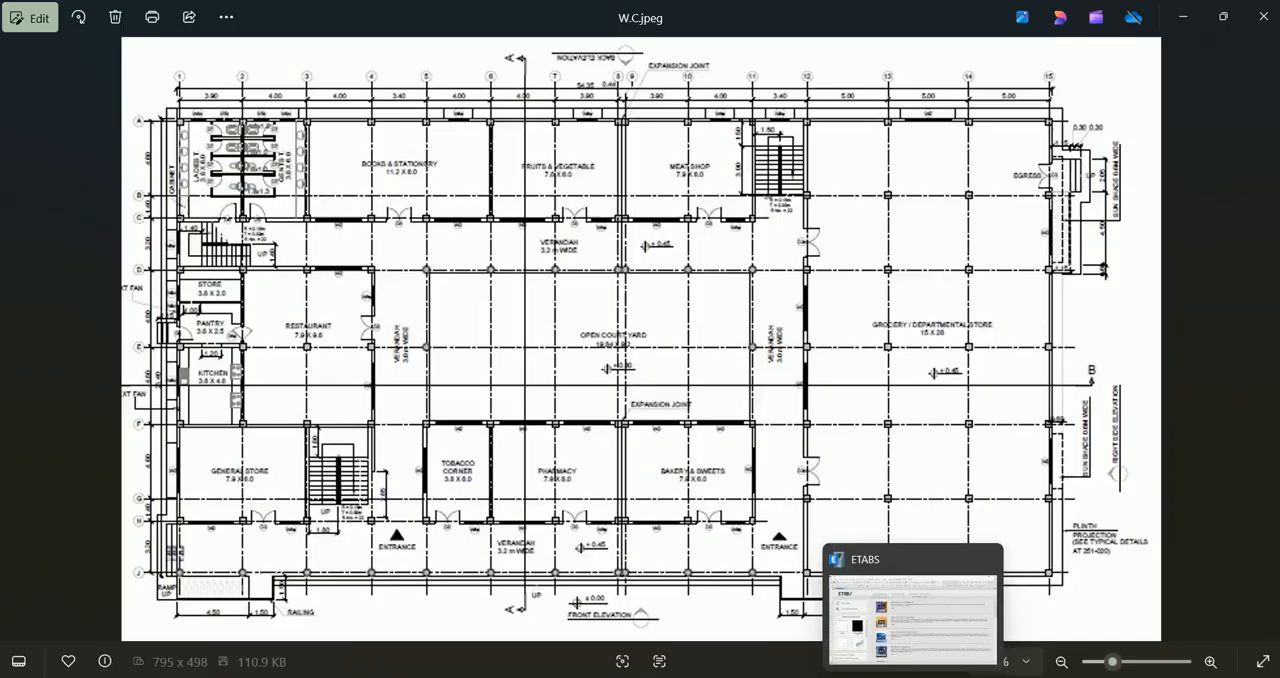
click(913, 677)
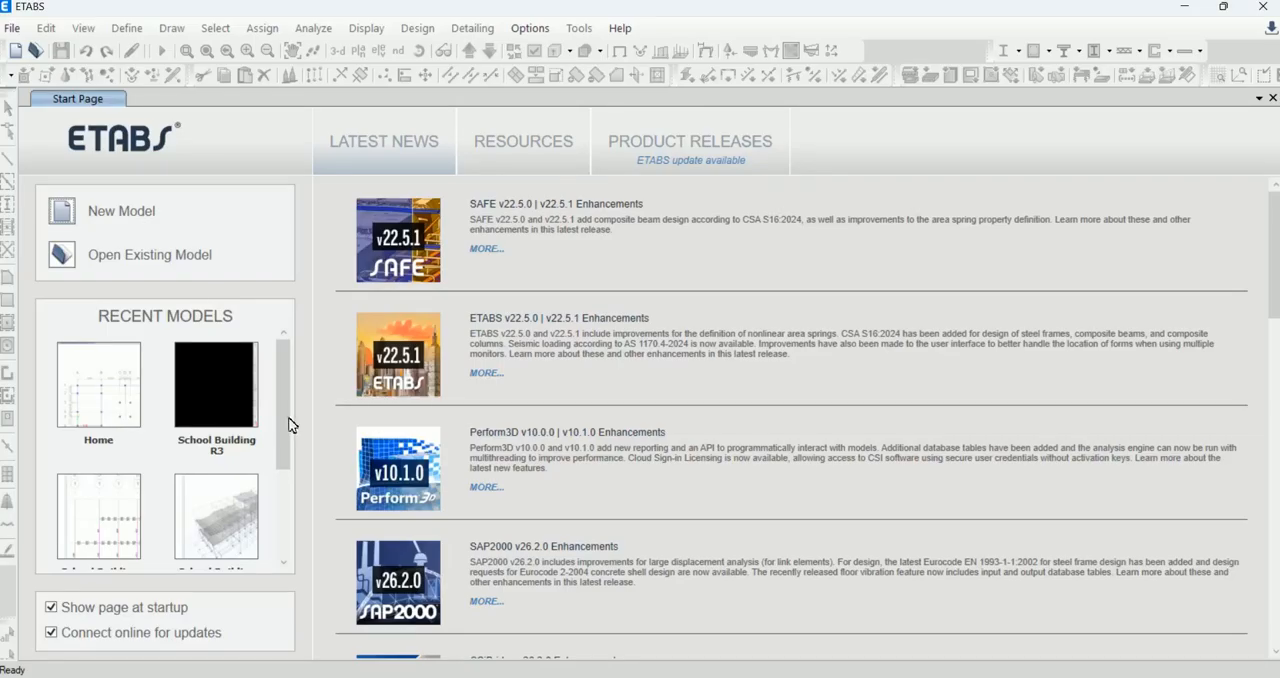
Step: Start a new model using built-in settings with Metric SI display units and the ACI 318-19 concrete design code
click(68, 215)
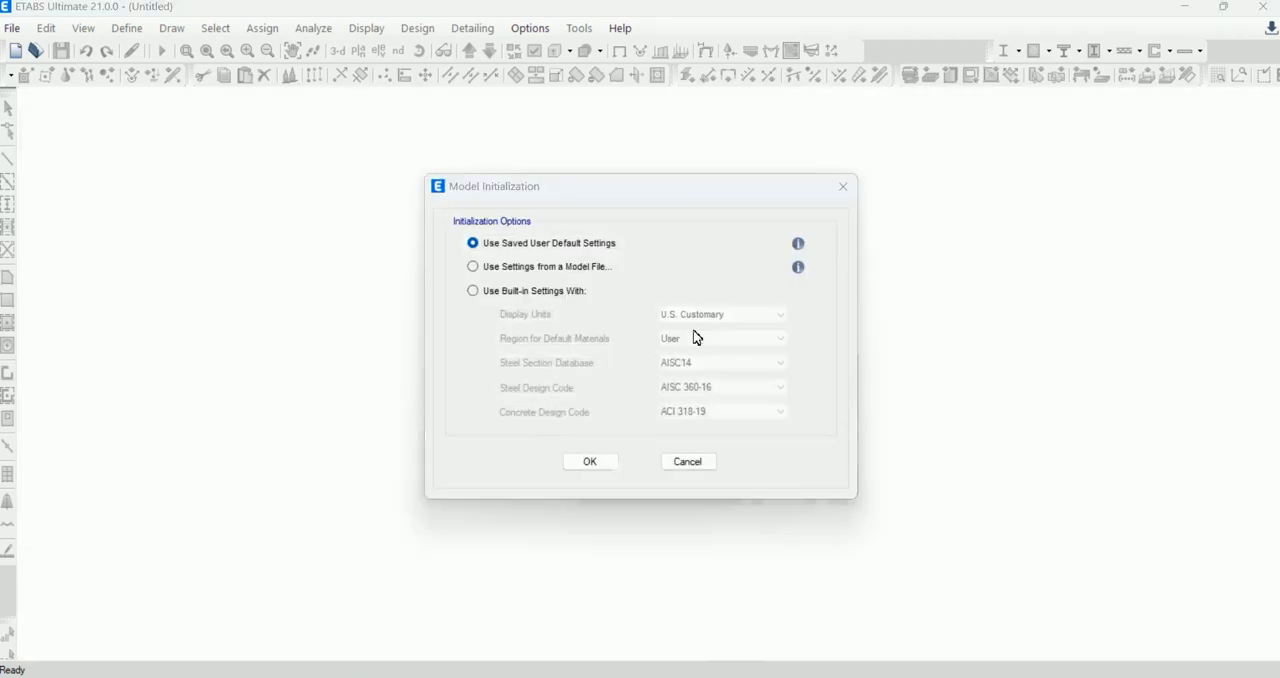
click(527, 291)
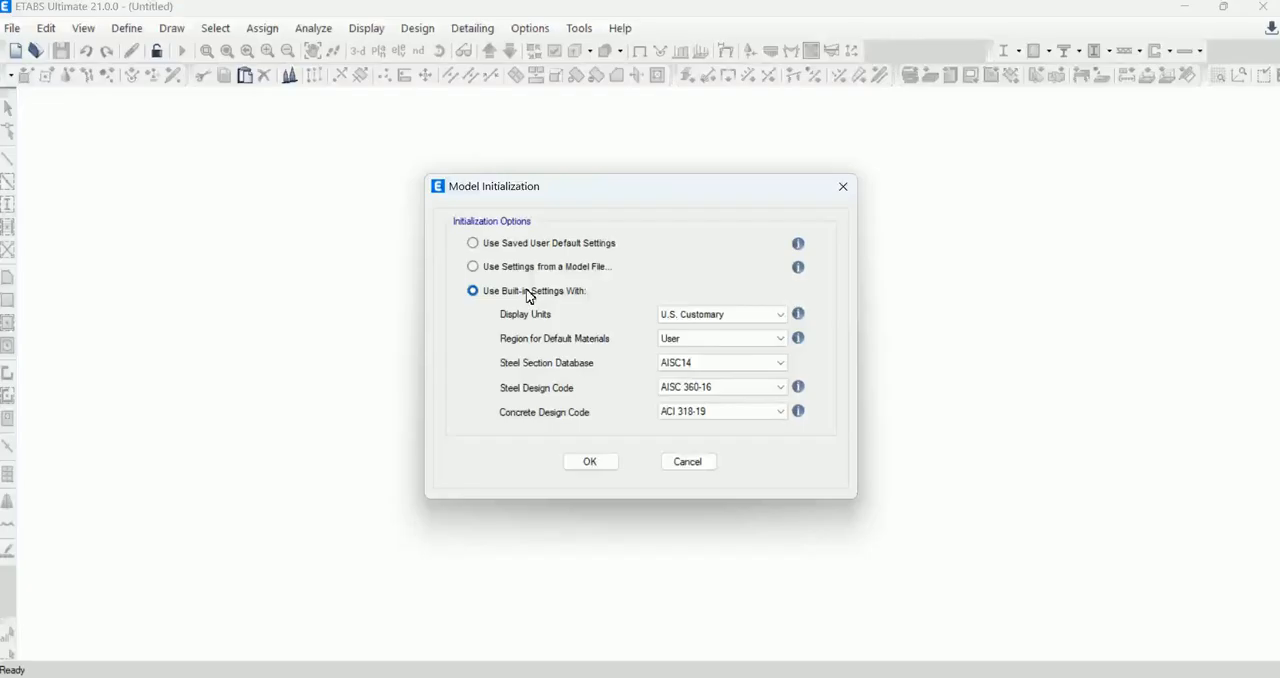
click(745, 317)
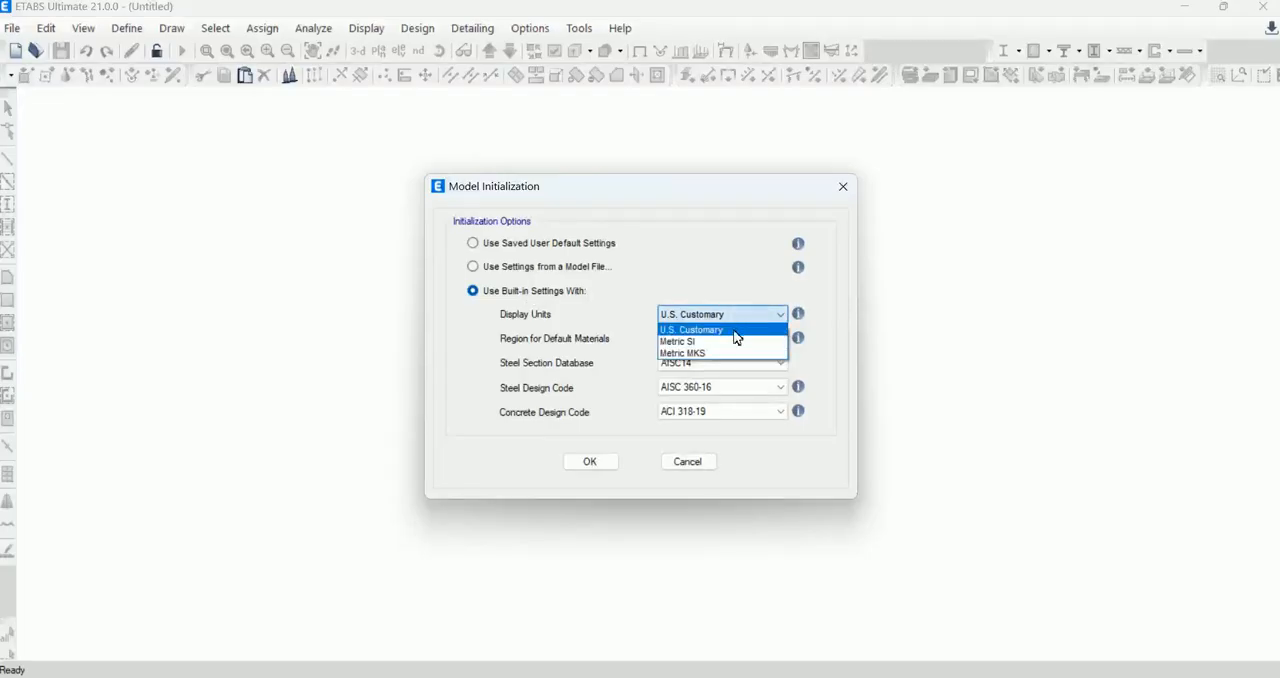
click(735, 341)
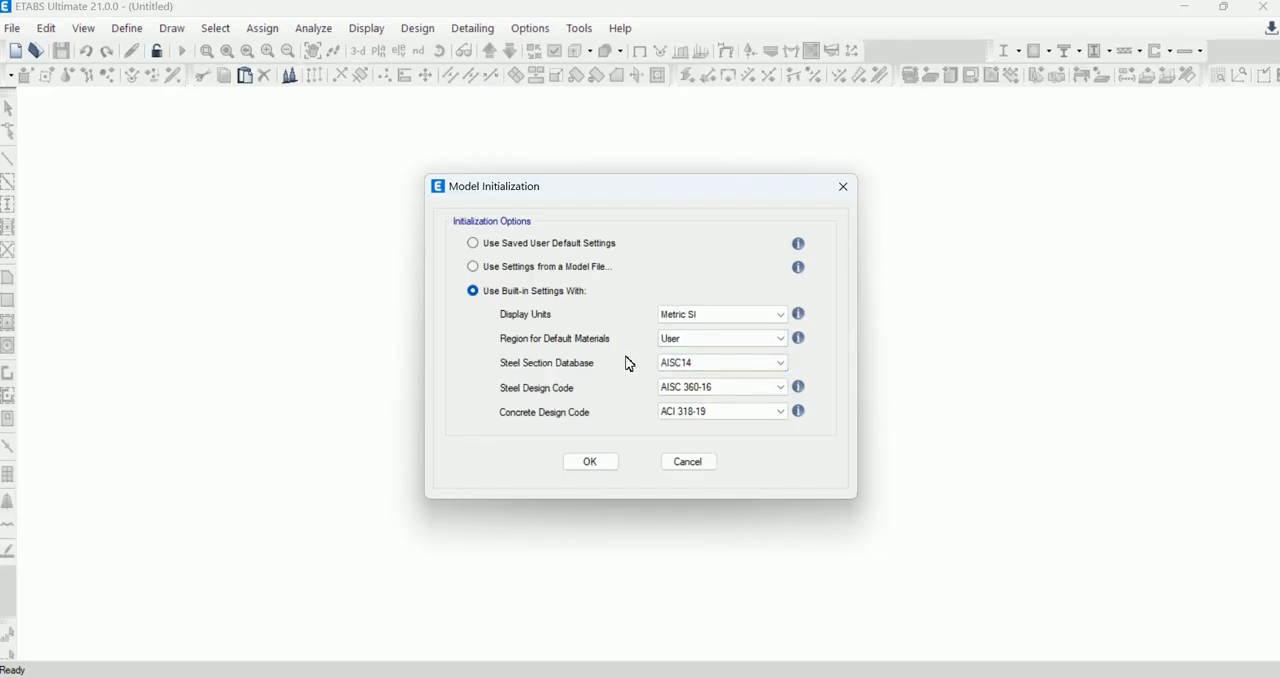
click(703, 420)
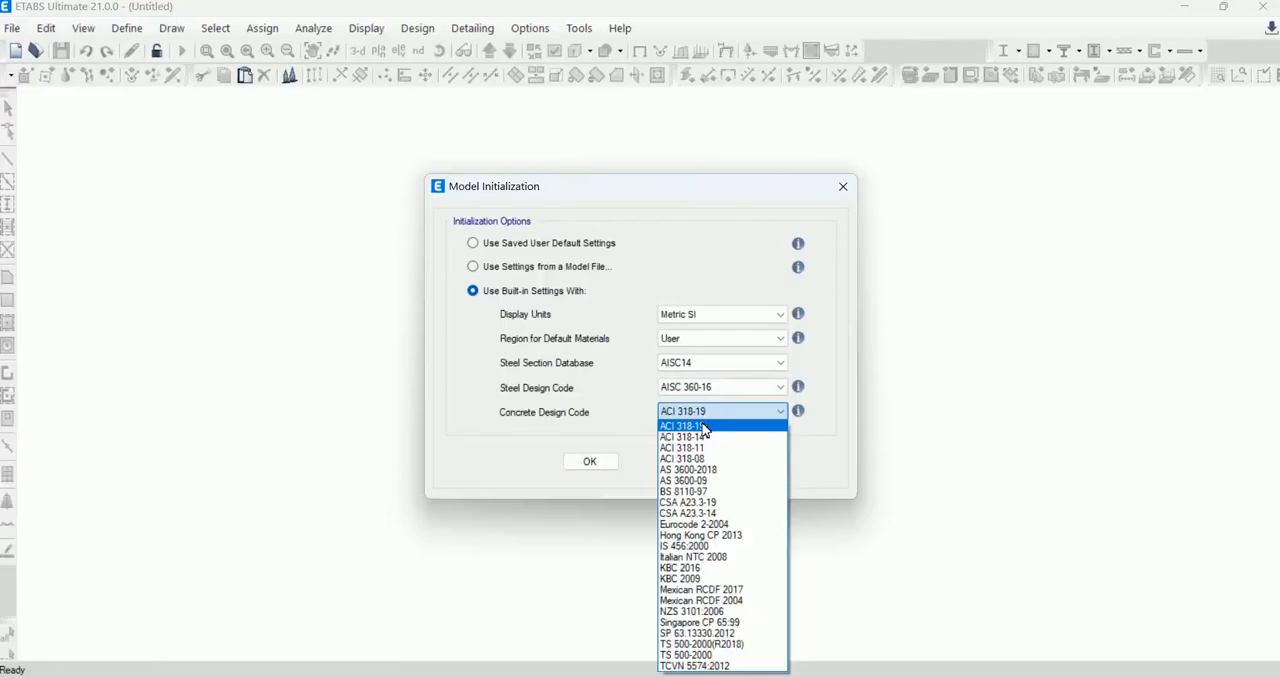
click(705, 430)
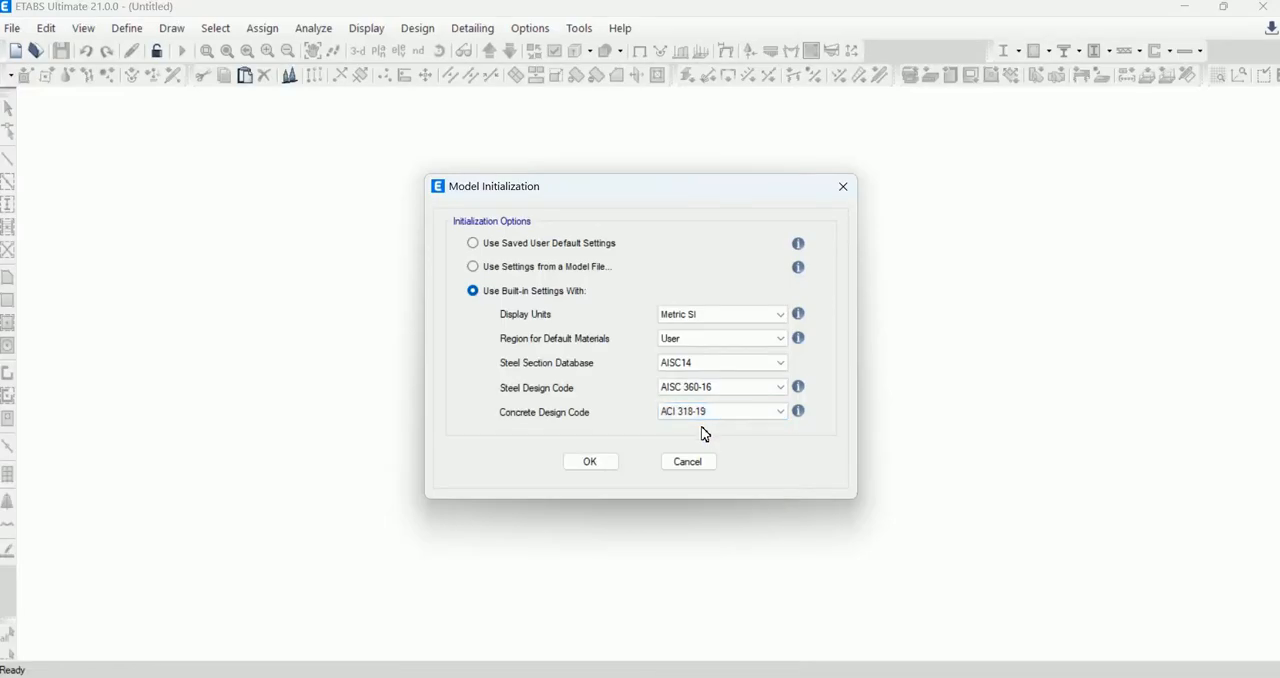
click(607, 462)
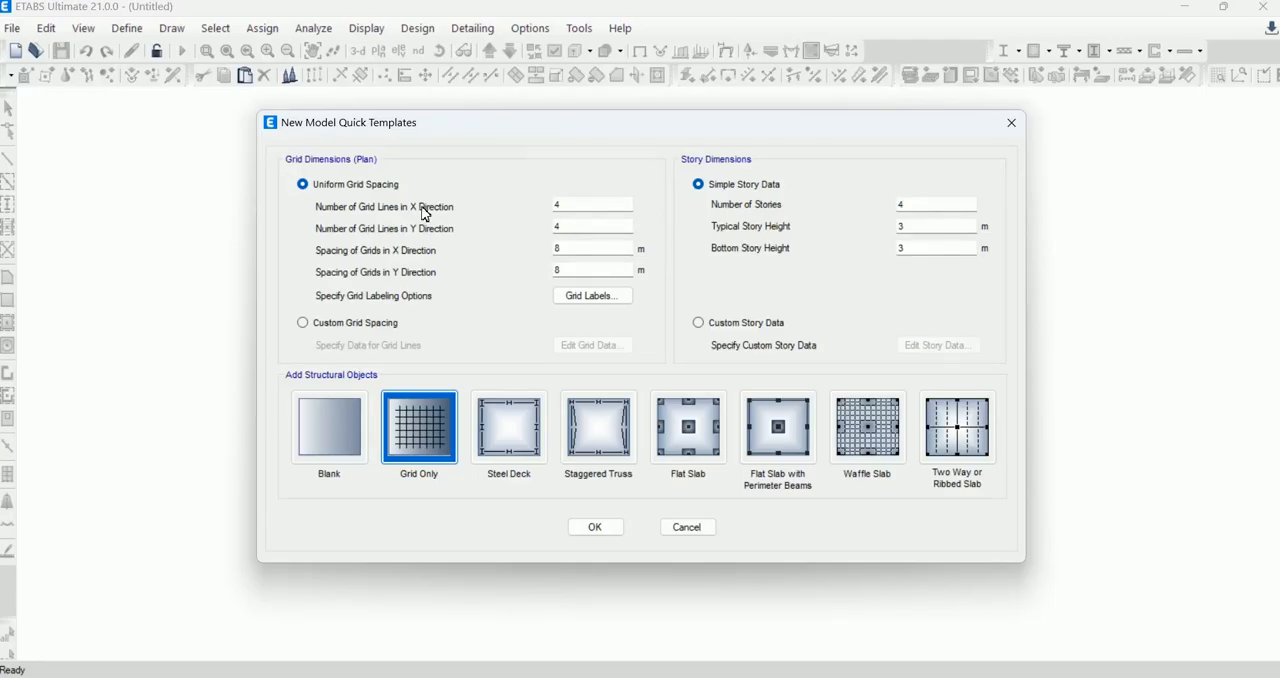
Step: Set the number of grid lines to 8 in both the X and Y directions, checking against the floor plan image
click(560, 204)
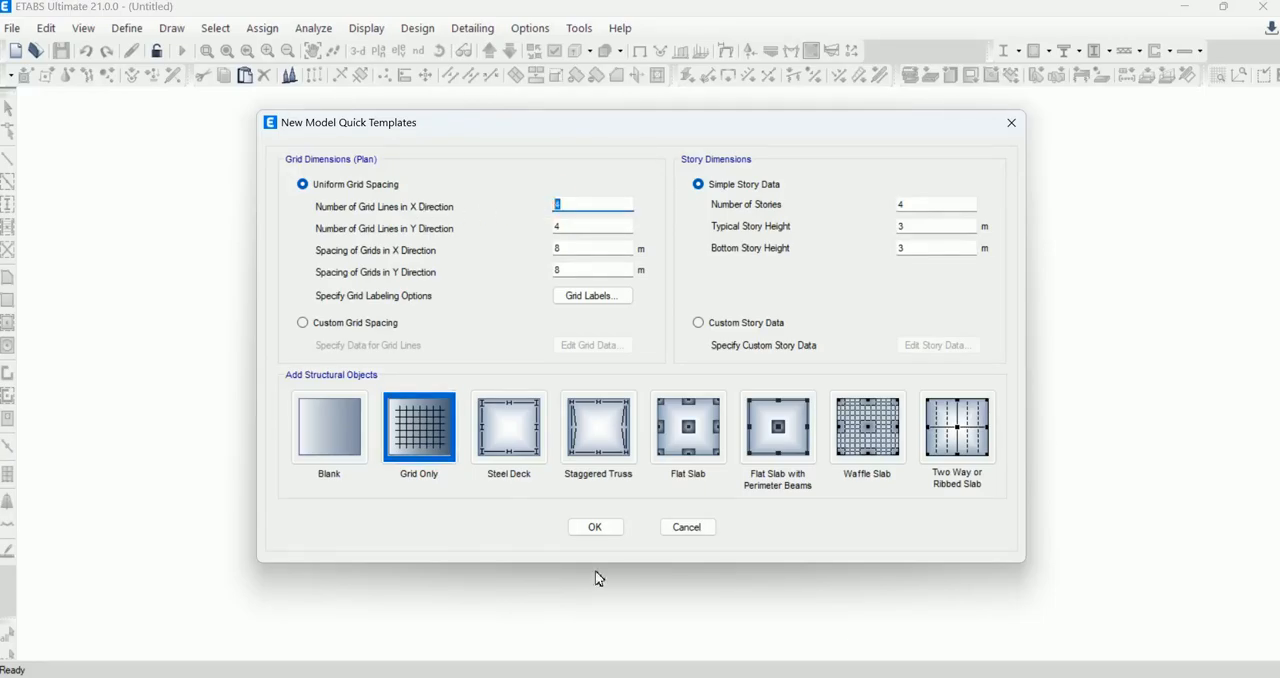
key(alt+Tab)
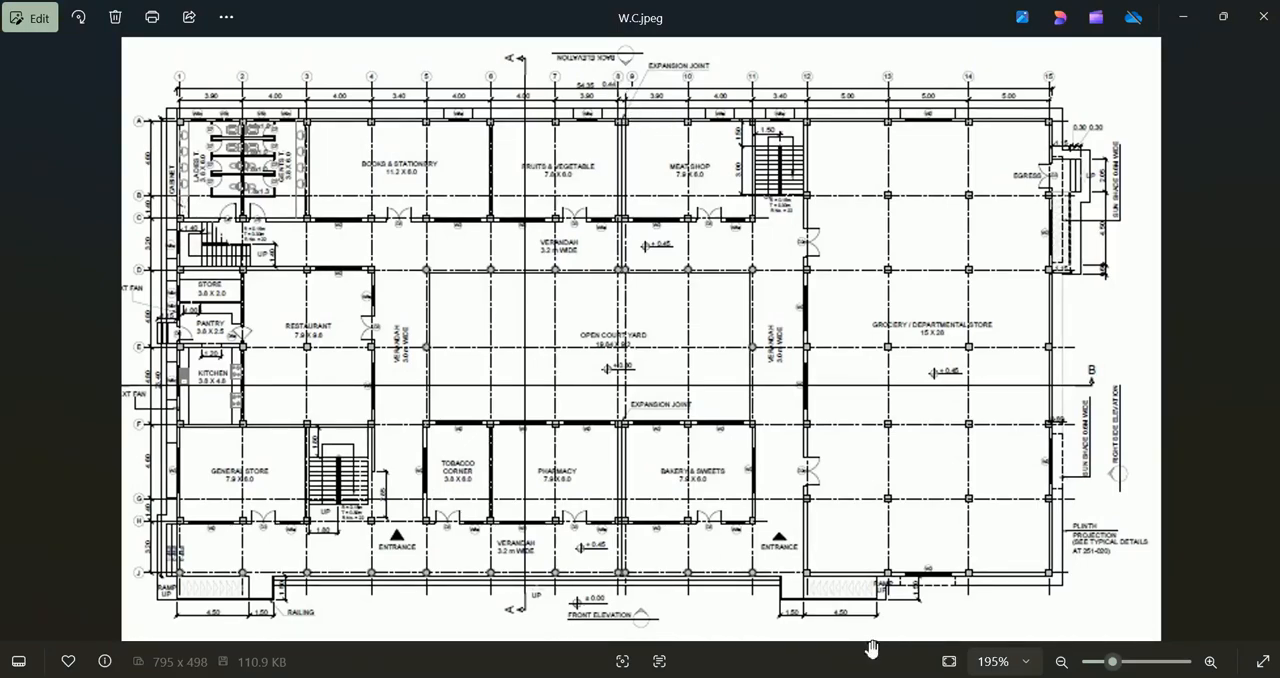
key(alt+Tab)
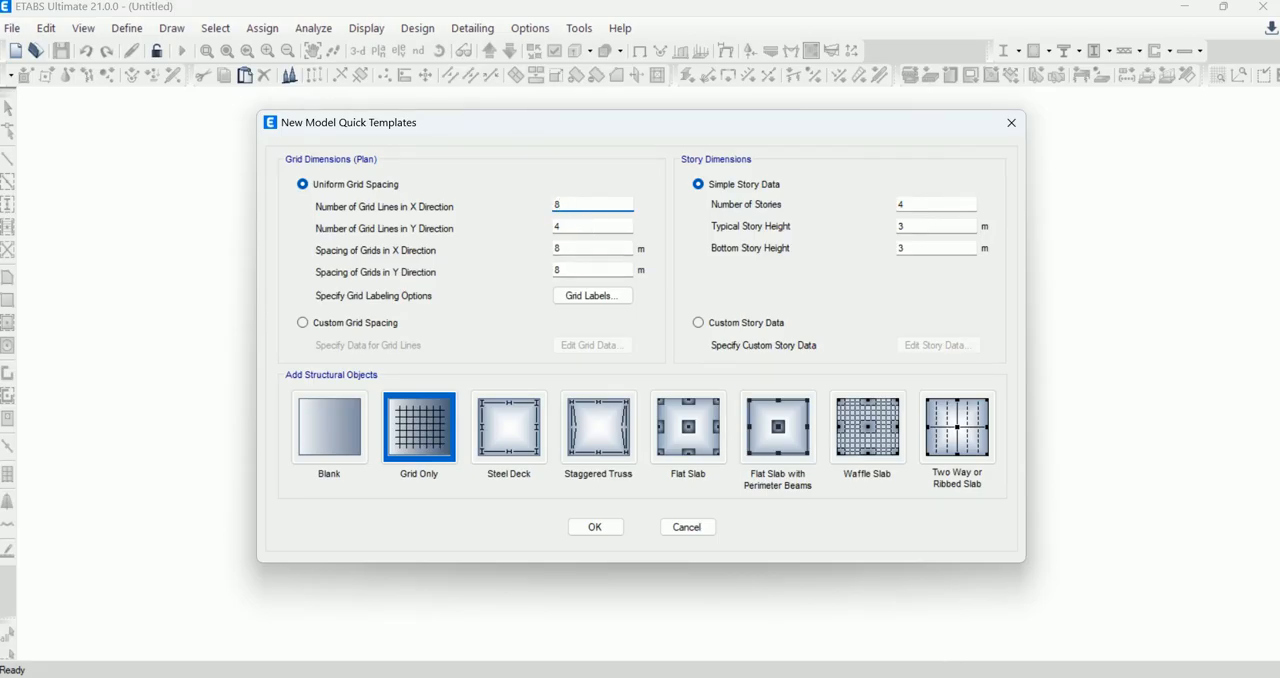
key(alt+Tab)
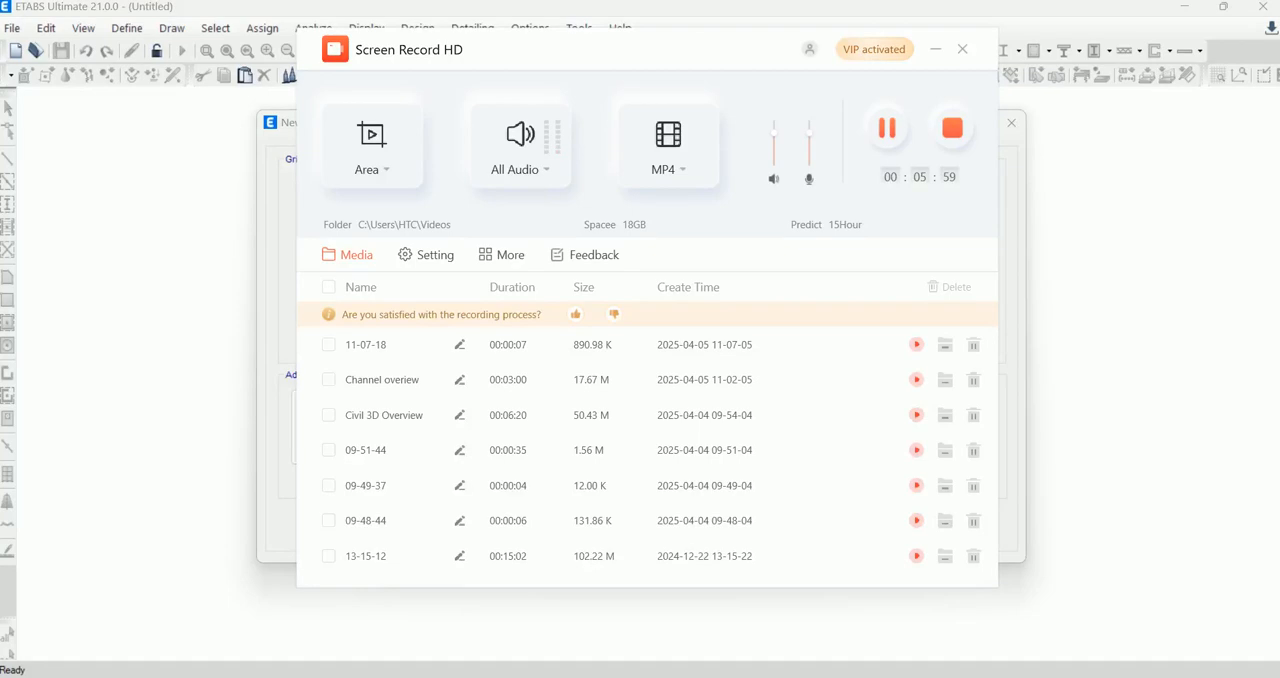
click(936, 49)
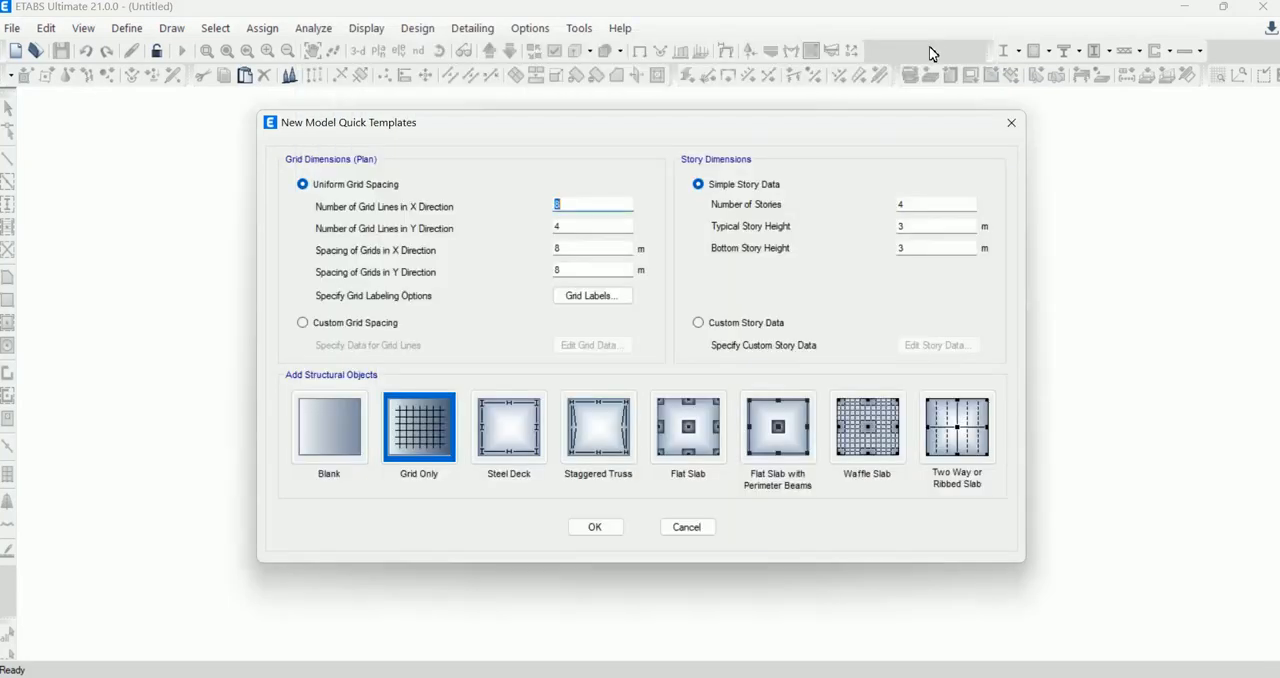
double_click(566, 226)
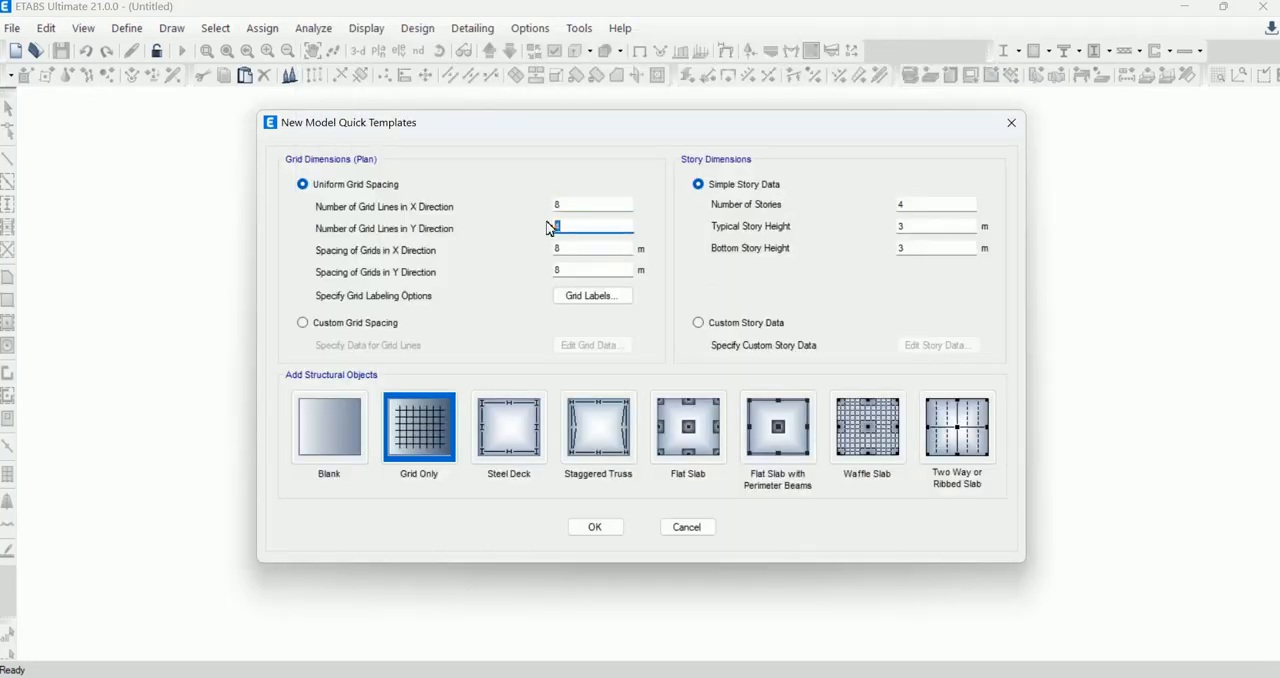
click(877, 676)
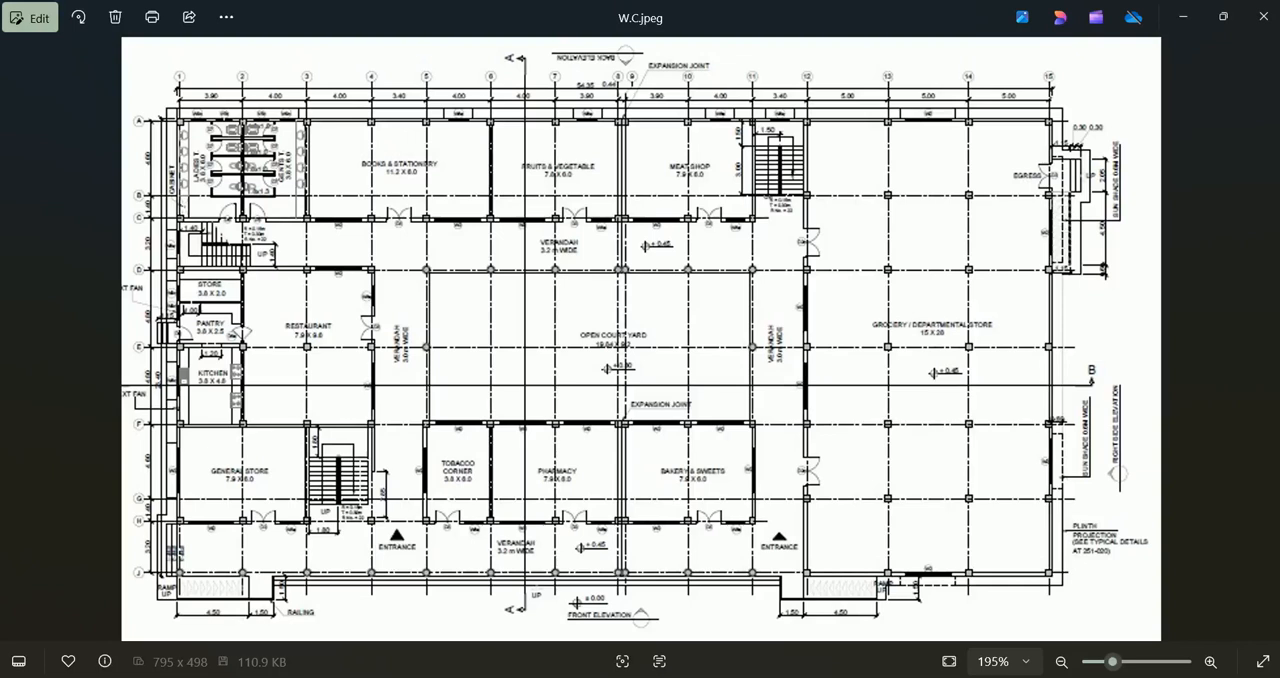
mouse_move(876, 677)
click(950, 677)
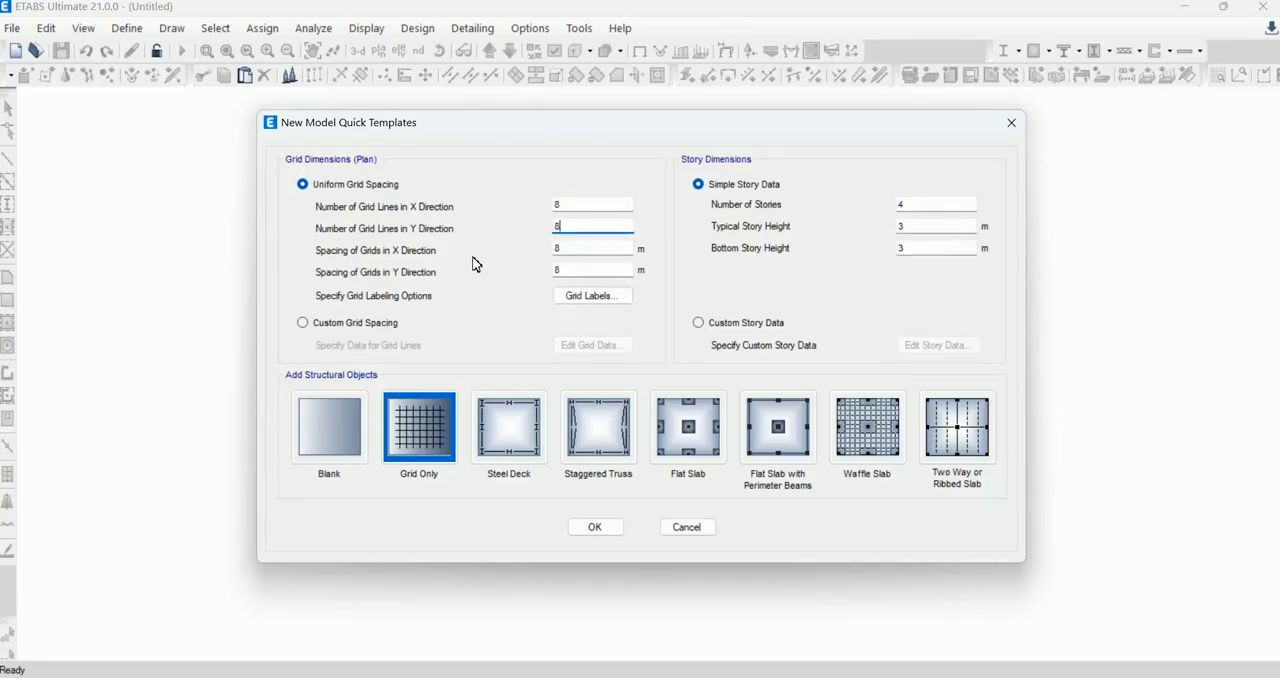
Step: Set the X and Y grid spacing to 4 m, with 3 stories and typical and bottom story heights of 3.1 m
double_click(557, 248)
double_click(562, 270)
text(3)
click(902, 227)
text(.1)
click(907, 248)
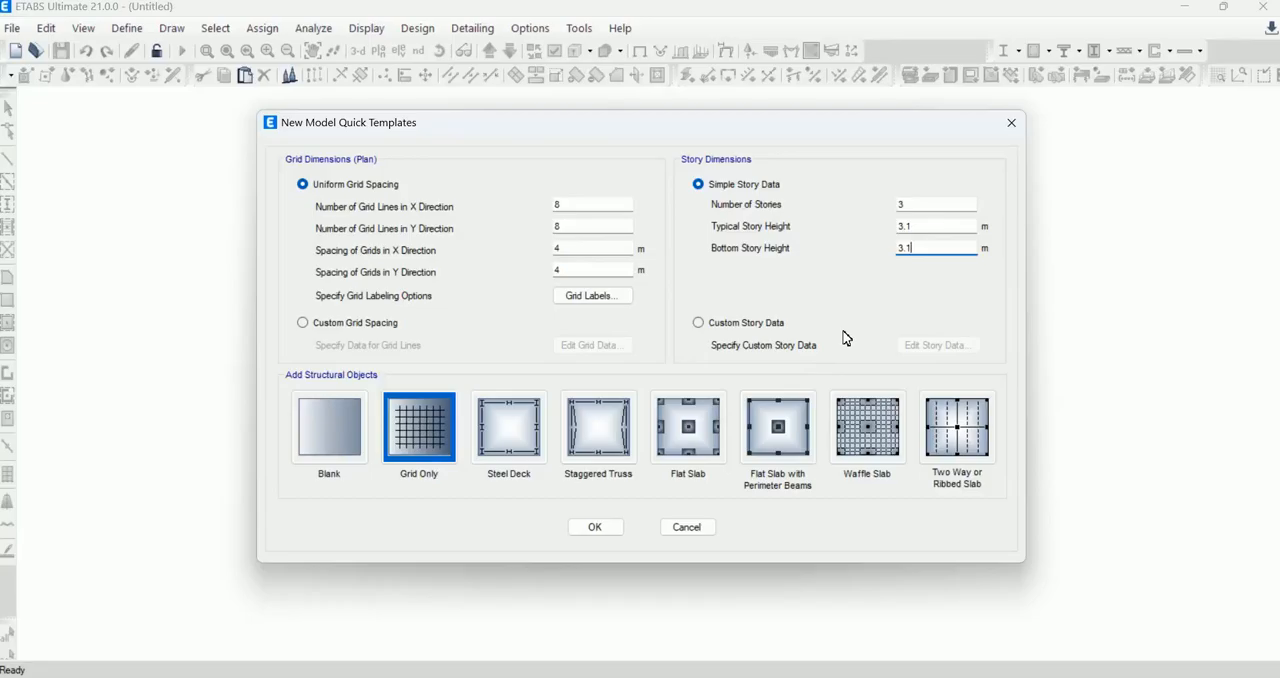
Step: Label the X grids starting from 1 and the Y grids starting from A, with the Y grids labelled top to bottom
click(604, 297)
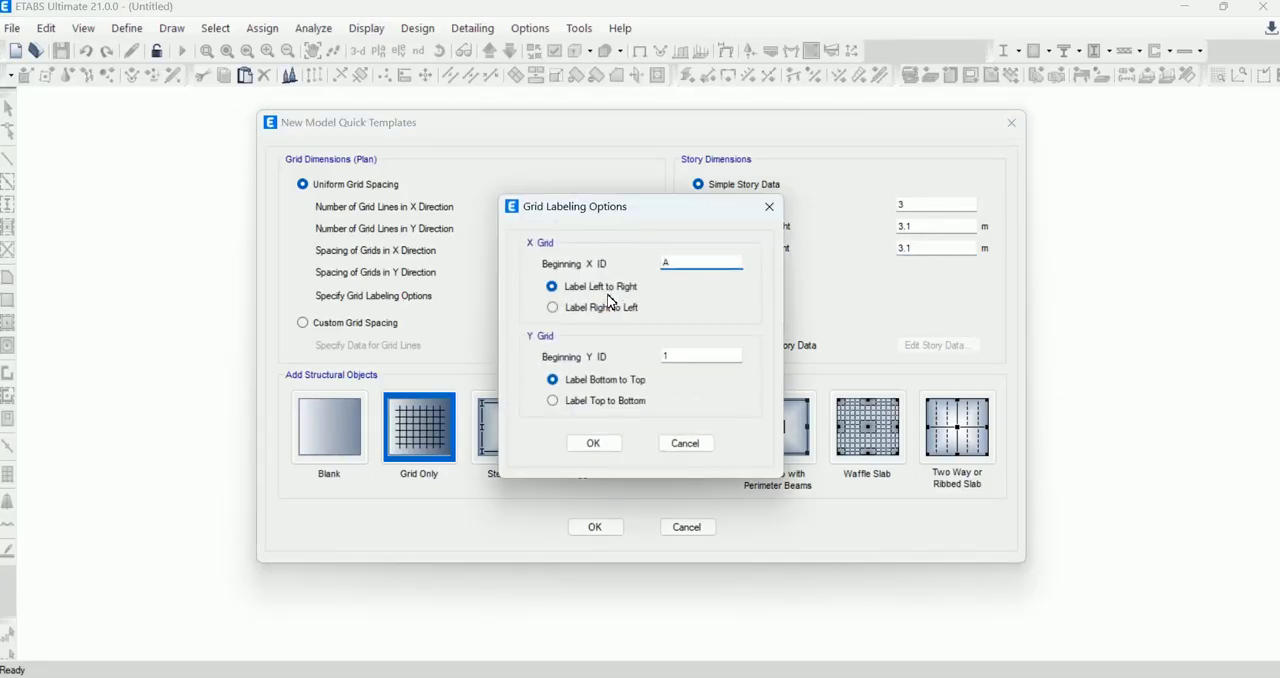
click(663, 263)
double_click(663, 263)
text(1)
double_click(665, 356)
text(A)
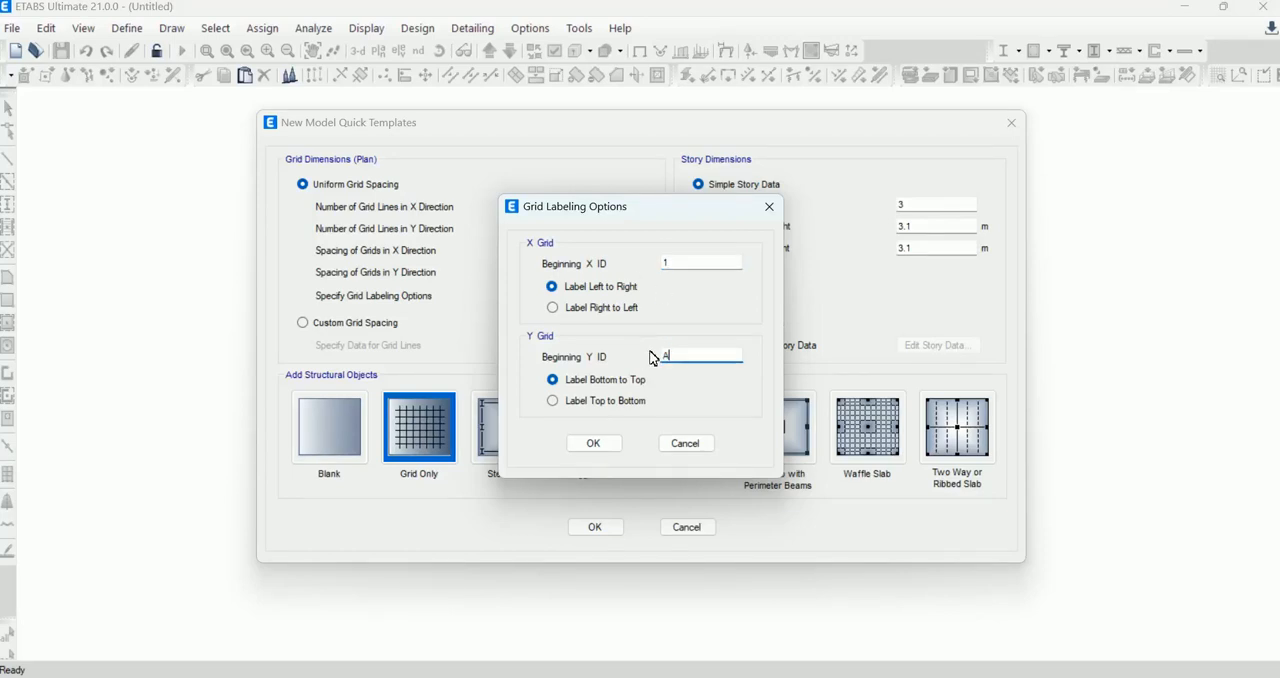
click(595, 408)
click(605, 445)
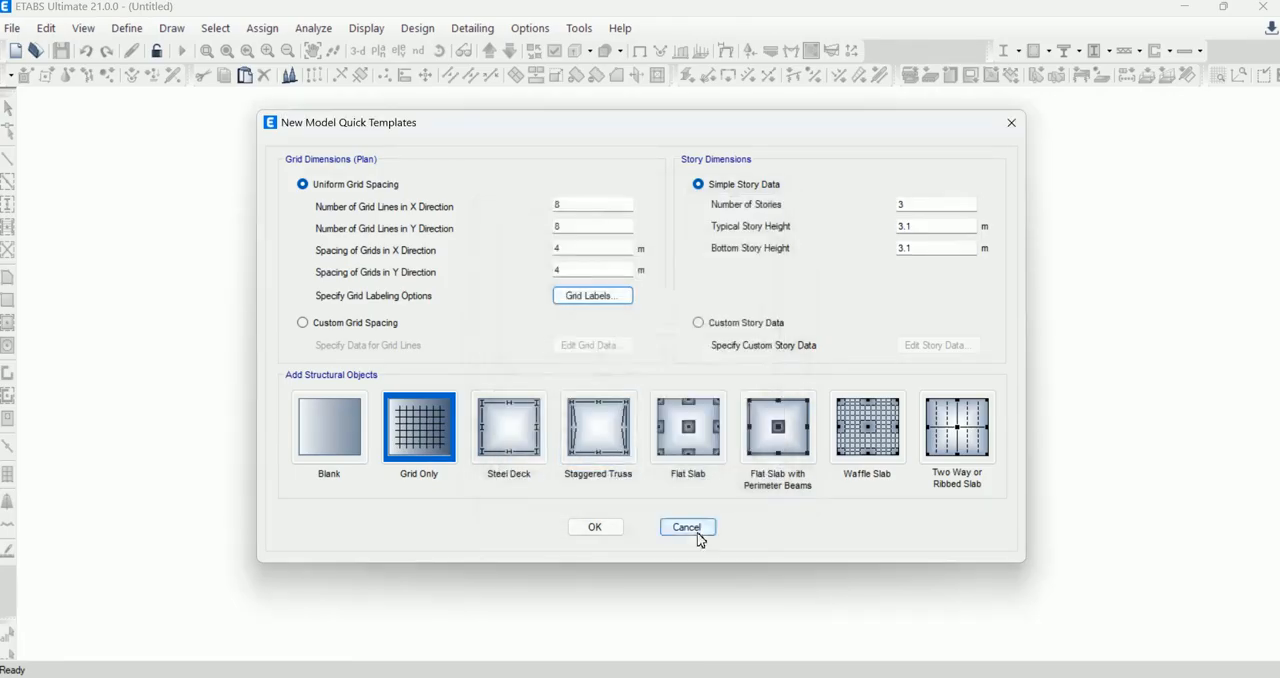
Step: Recheck the floor plan image, create the Grid Only model from the template settings, and narrow the Model Explorer pane
mouse_move(950, 676)
click(950, 615)
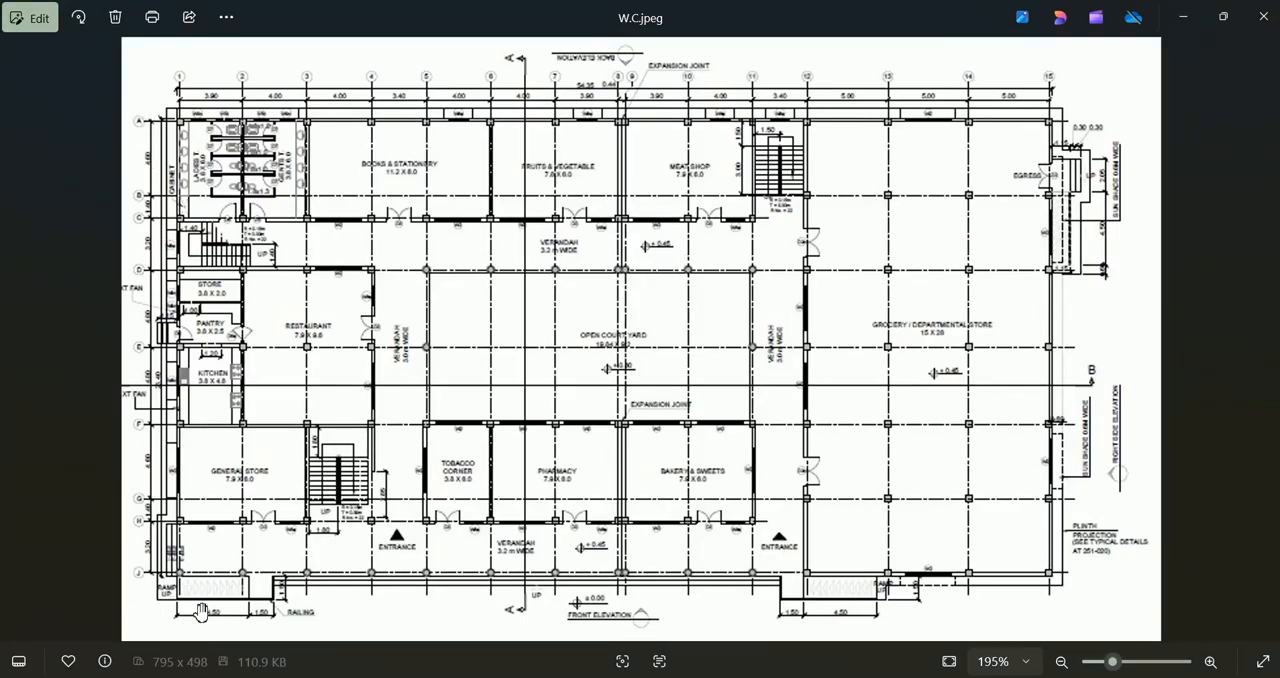
key(alt+Tab)
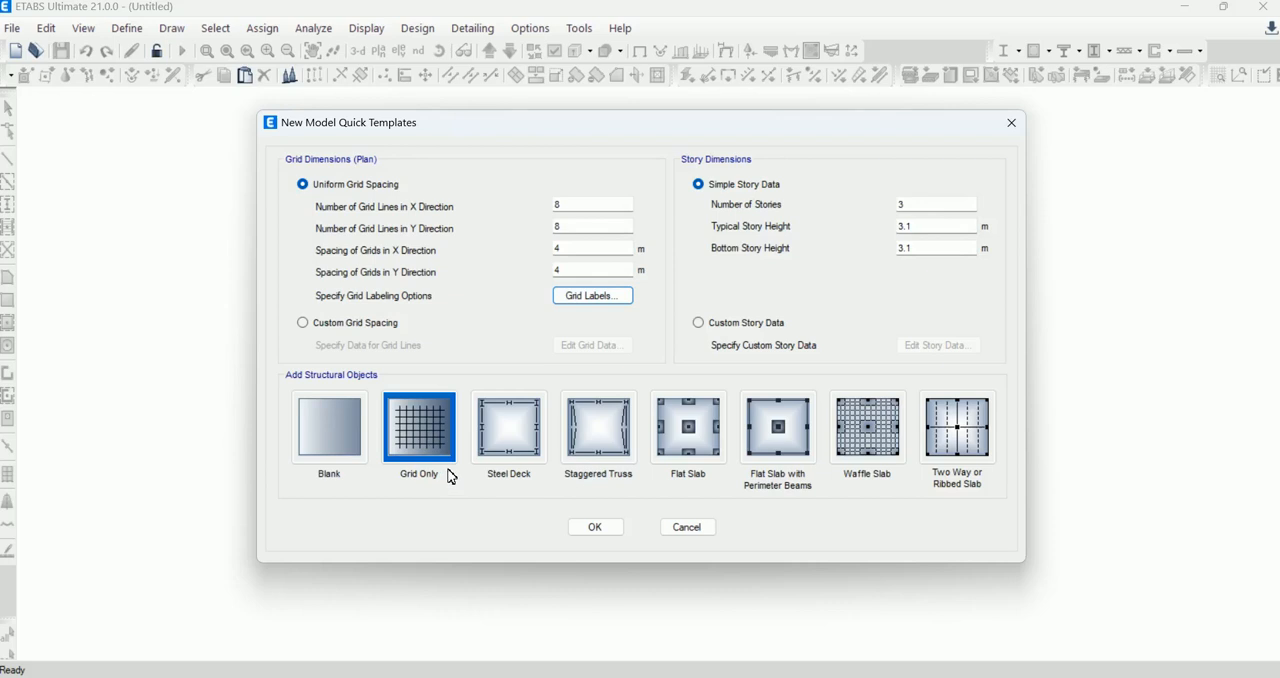
click(601, 532)
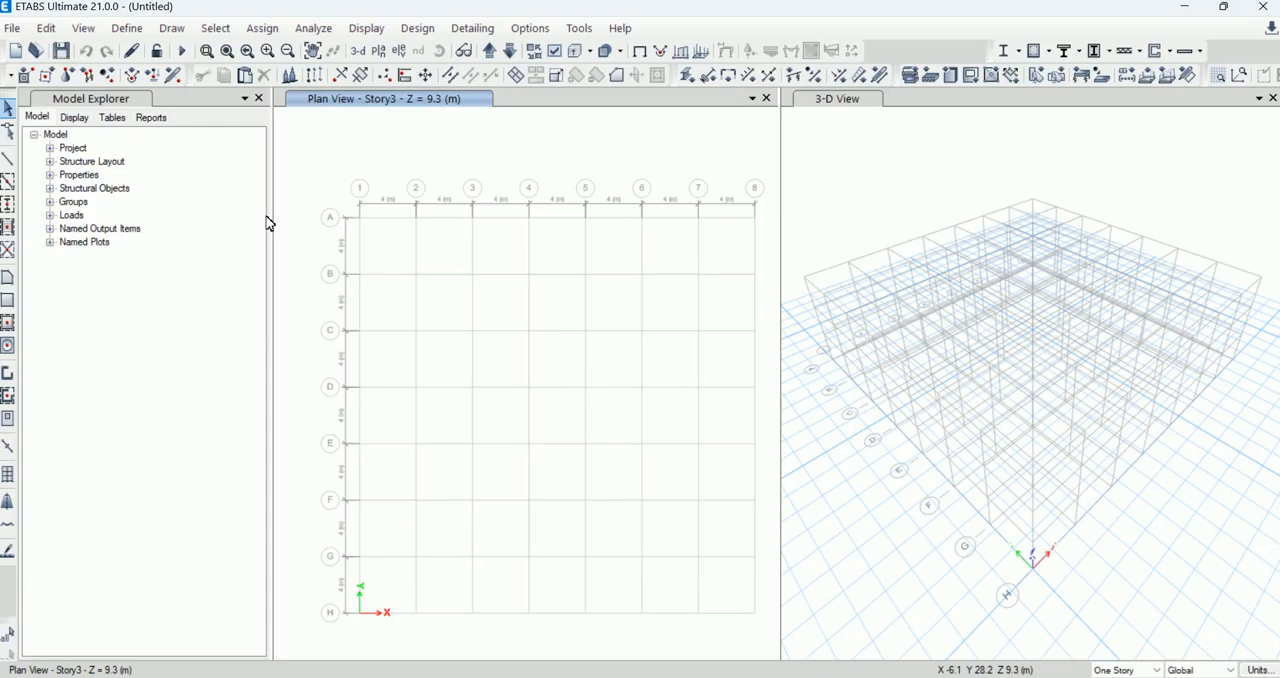
drag(281, 226, 177, 229)
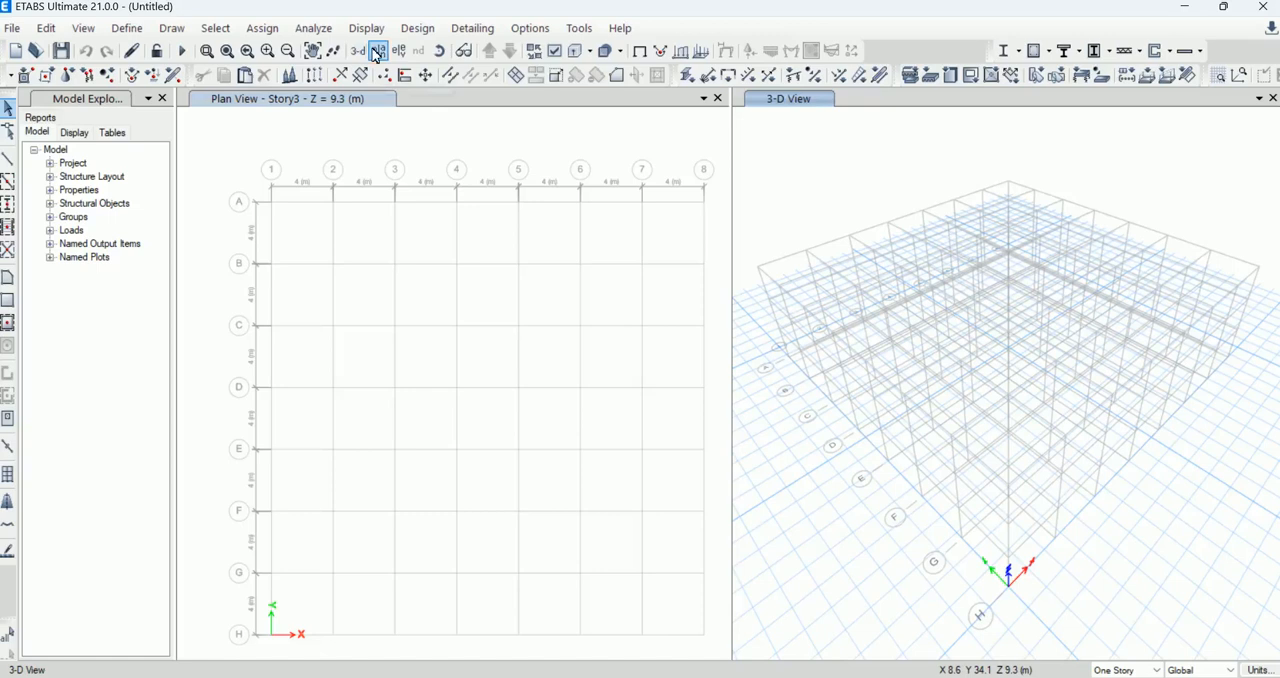
click(806, 147)
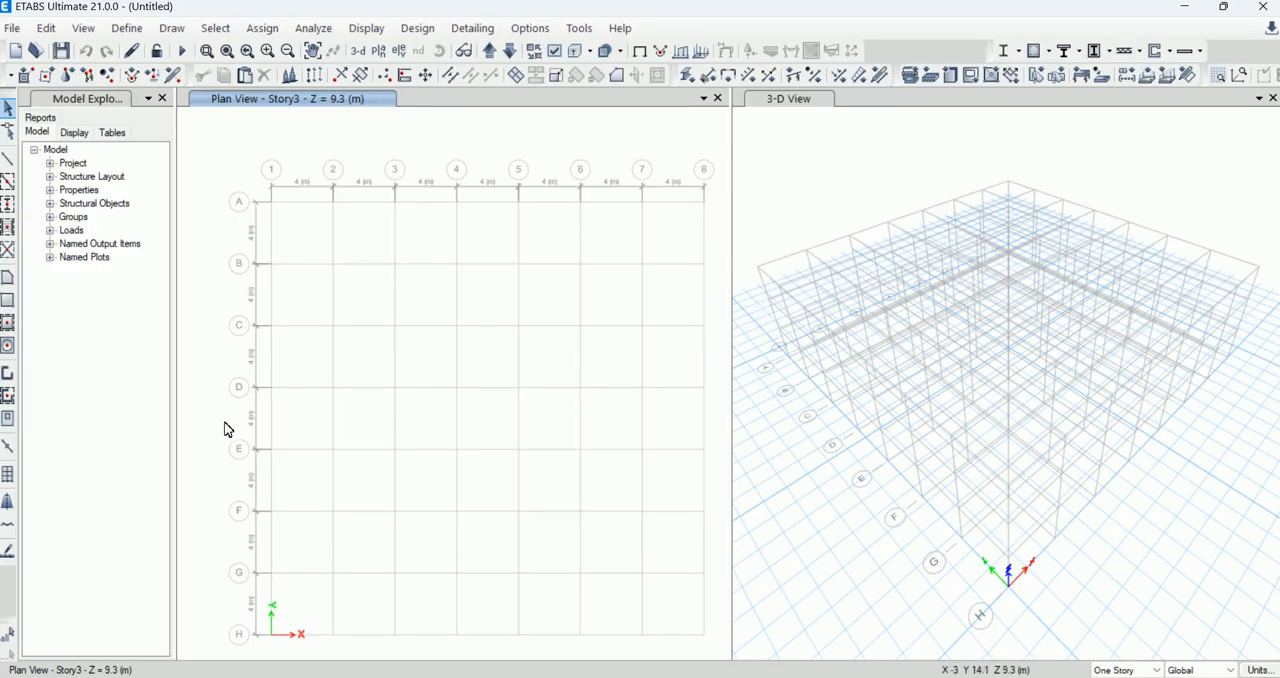
Step: Set the height of Story1 to 1.2 m in the story data and apply the change to the model
right_click(412, 134)
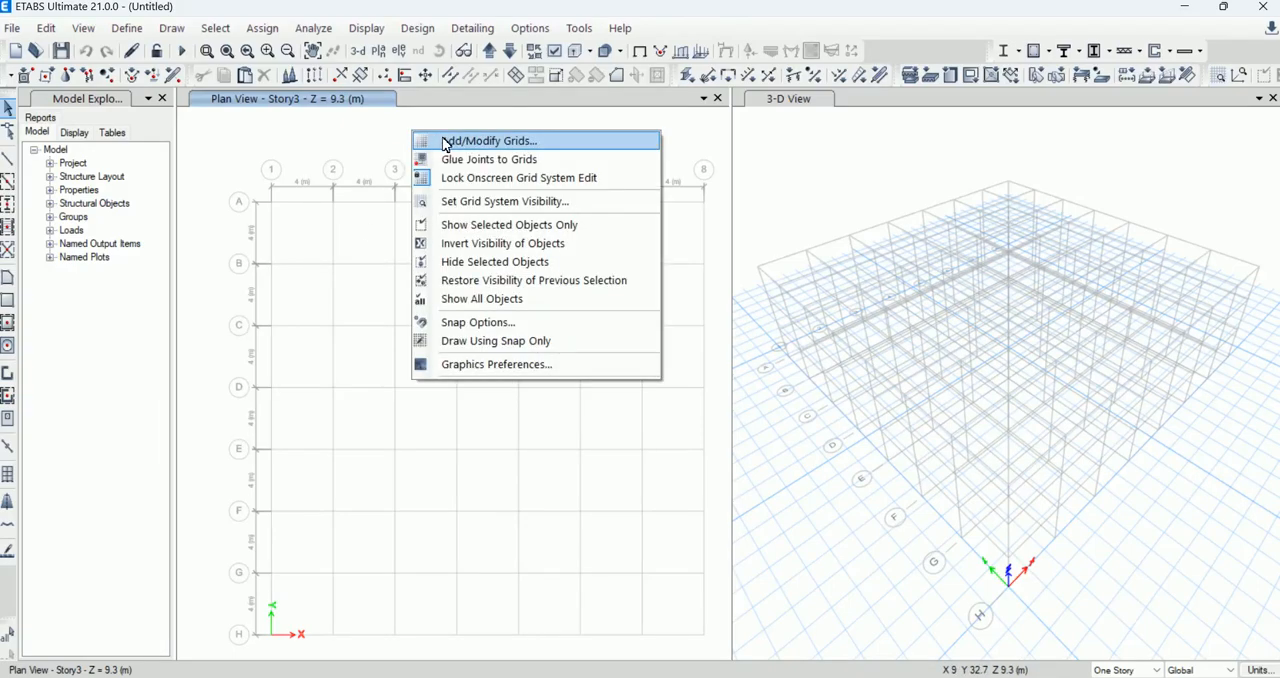
click(446, 142)
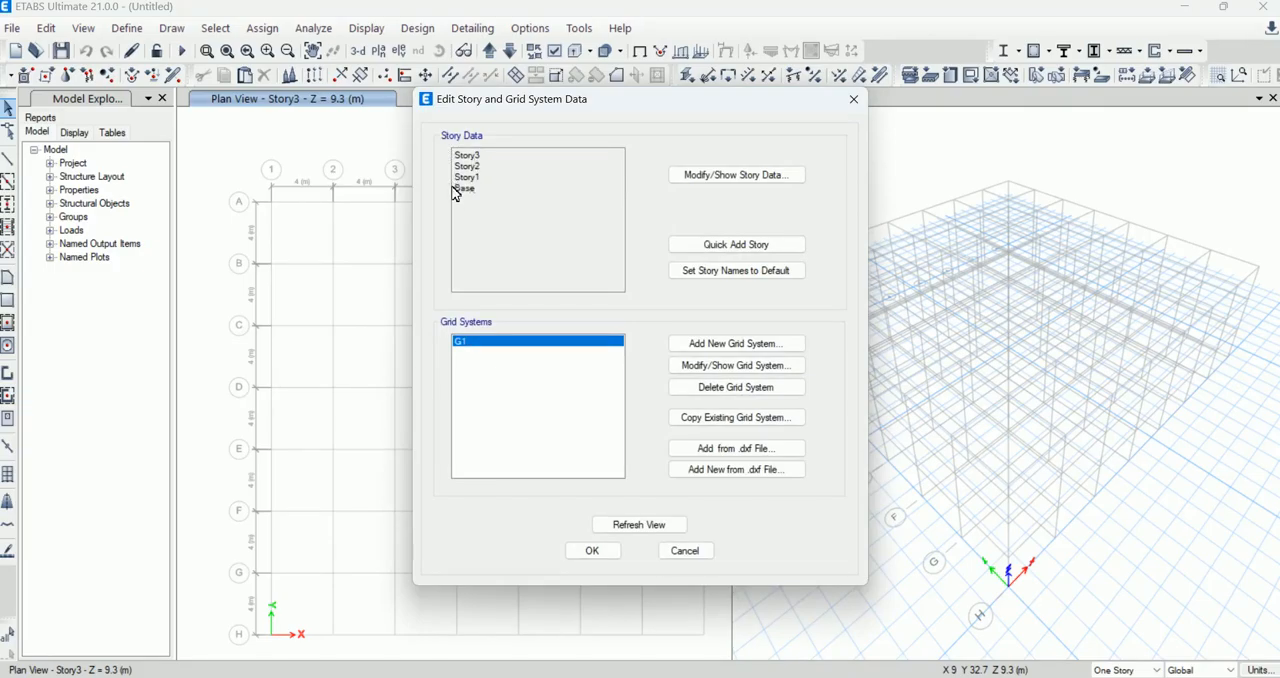
click(700, 176)
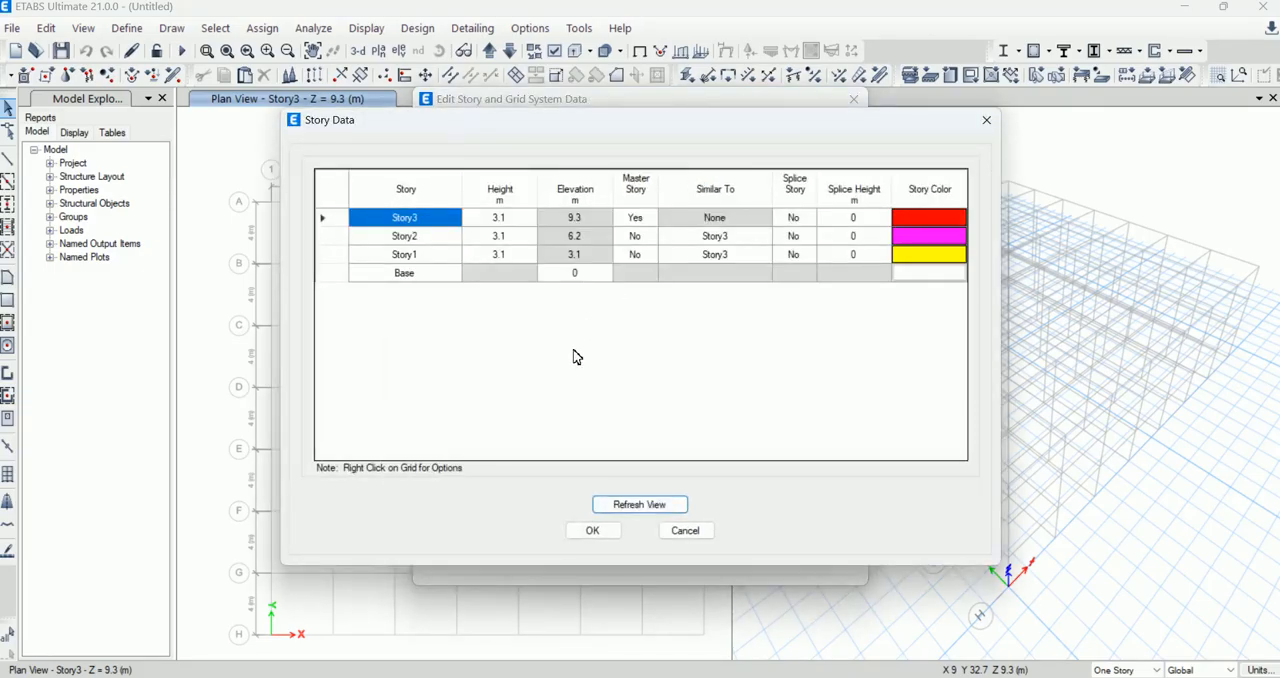
click(510, 255)
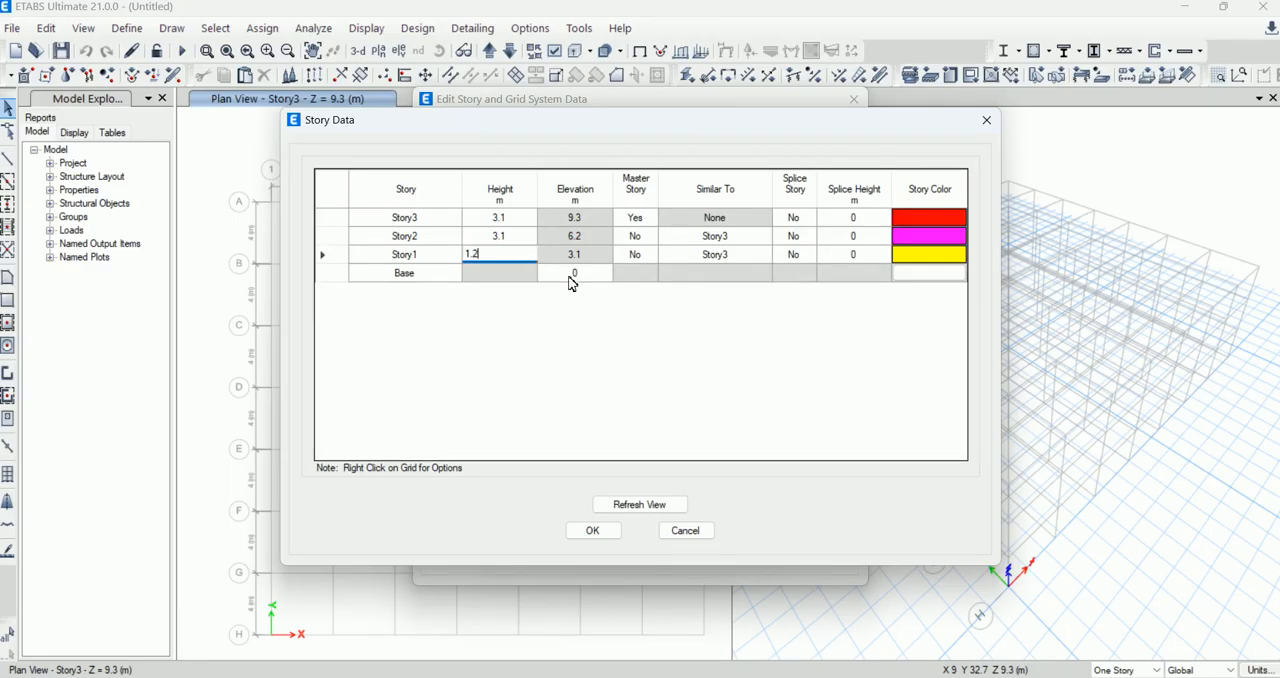
click(591, 256)
click(593, 530)
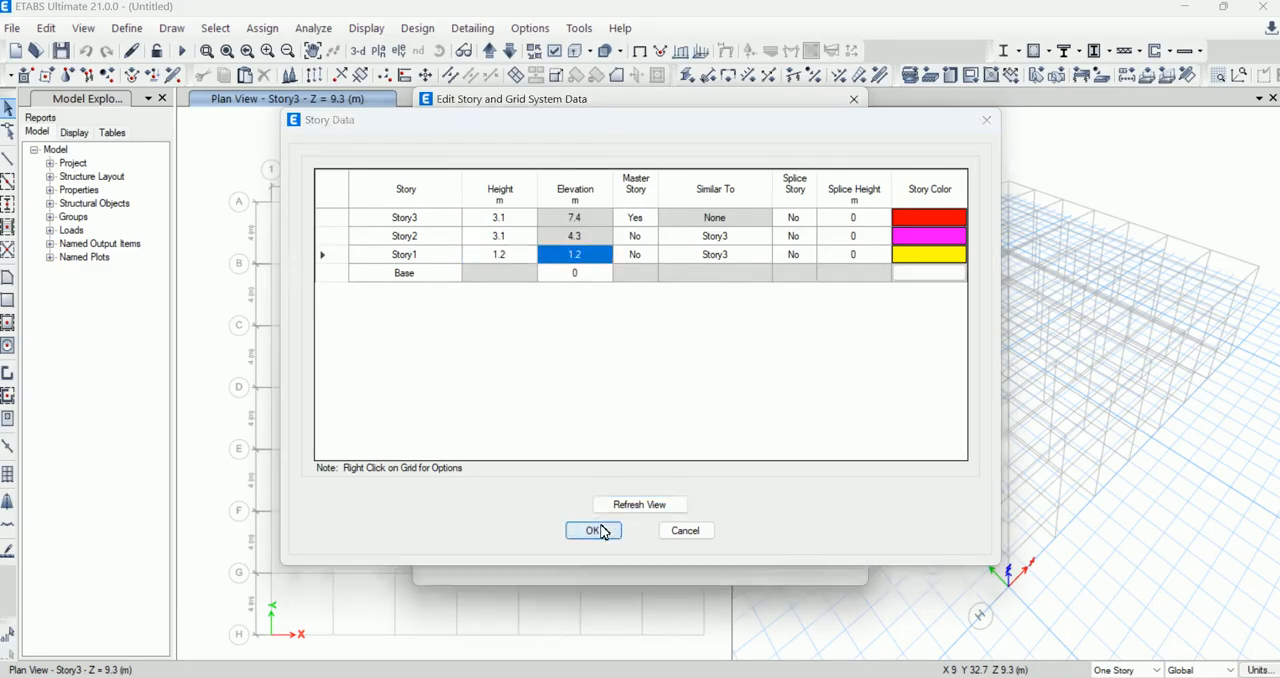
click(590, 547)
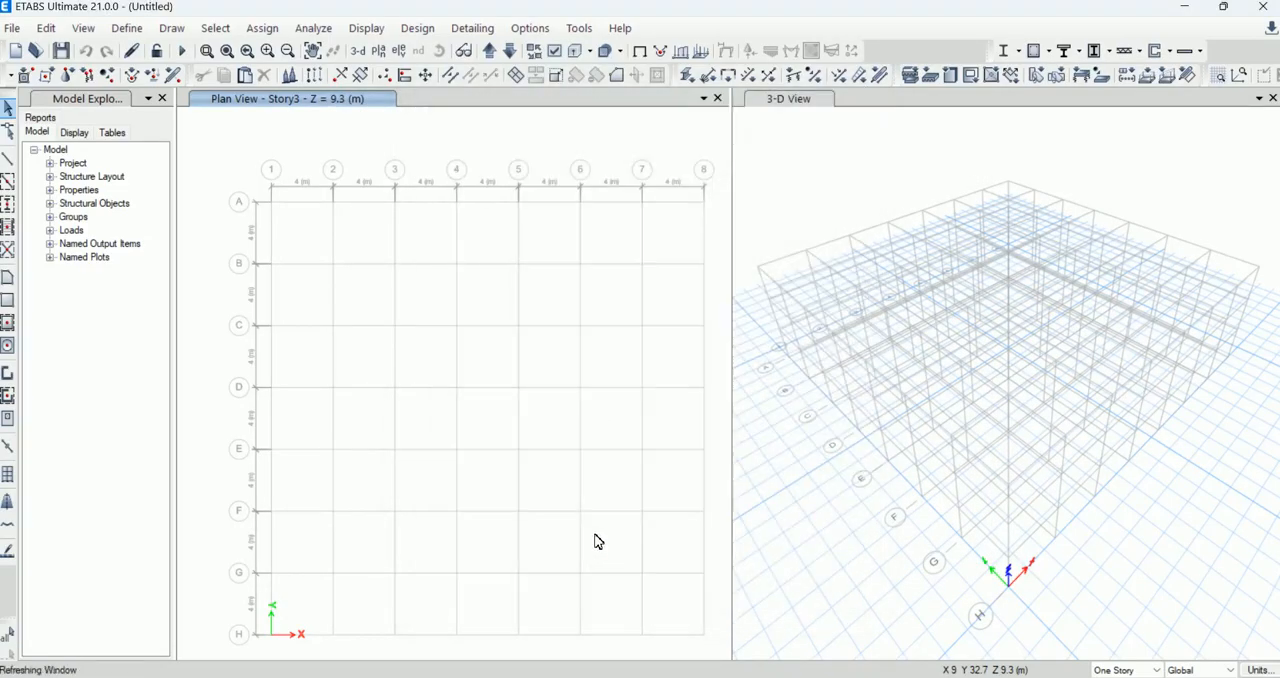
click(880, 179)
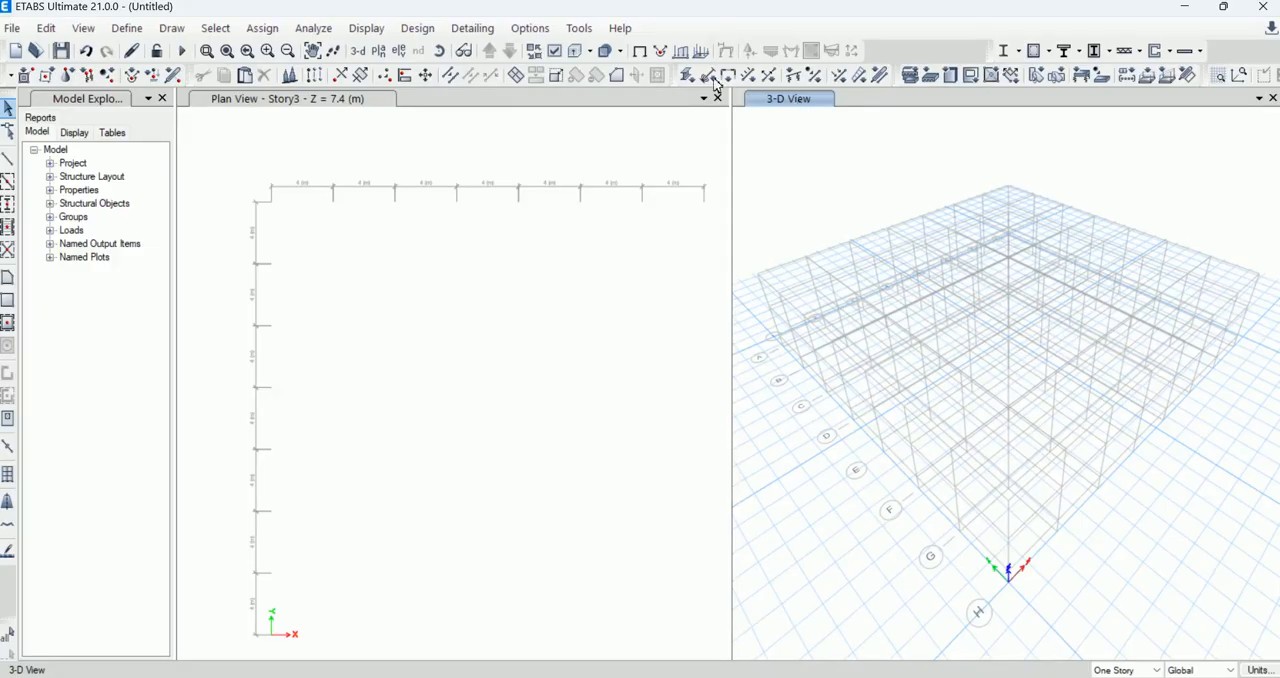
Step: Show the elevation along grid 1 in place of the 3-D view and bring the plan view down to the Base level
click(398, 50)
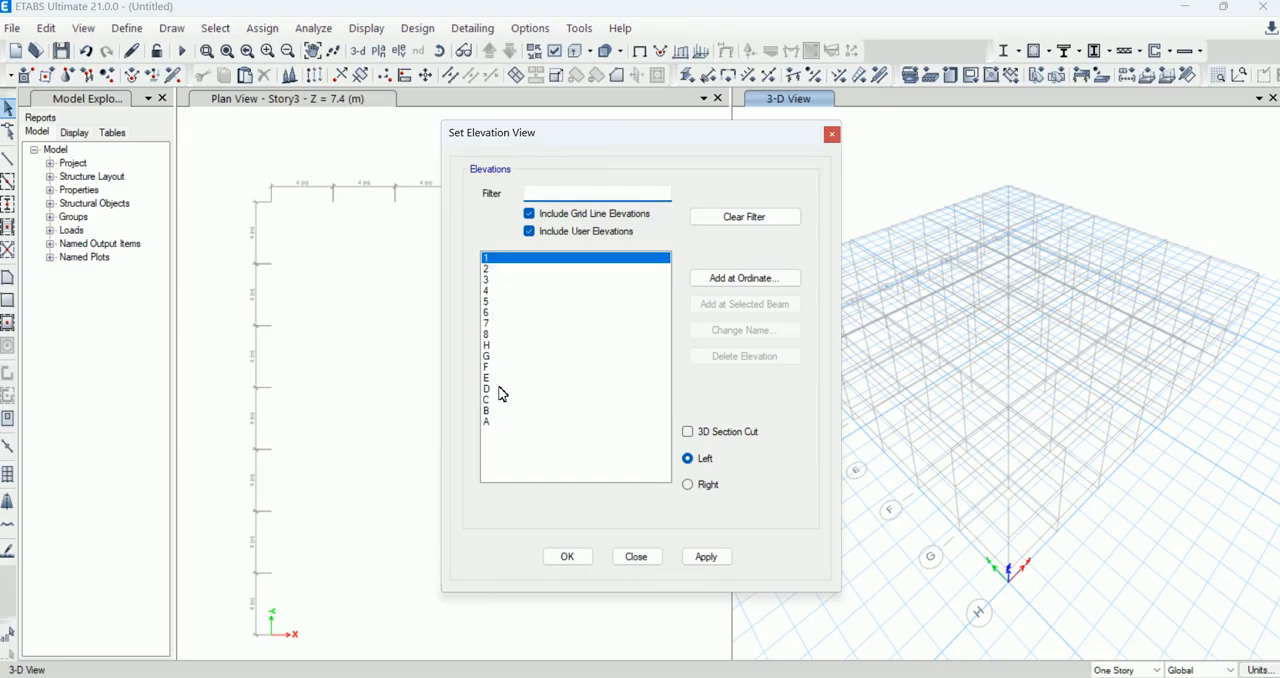
click(569, 557)
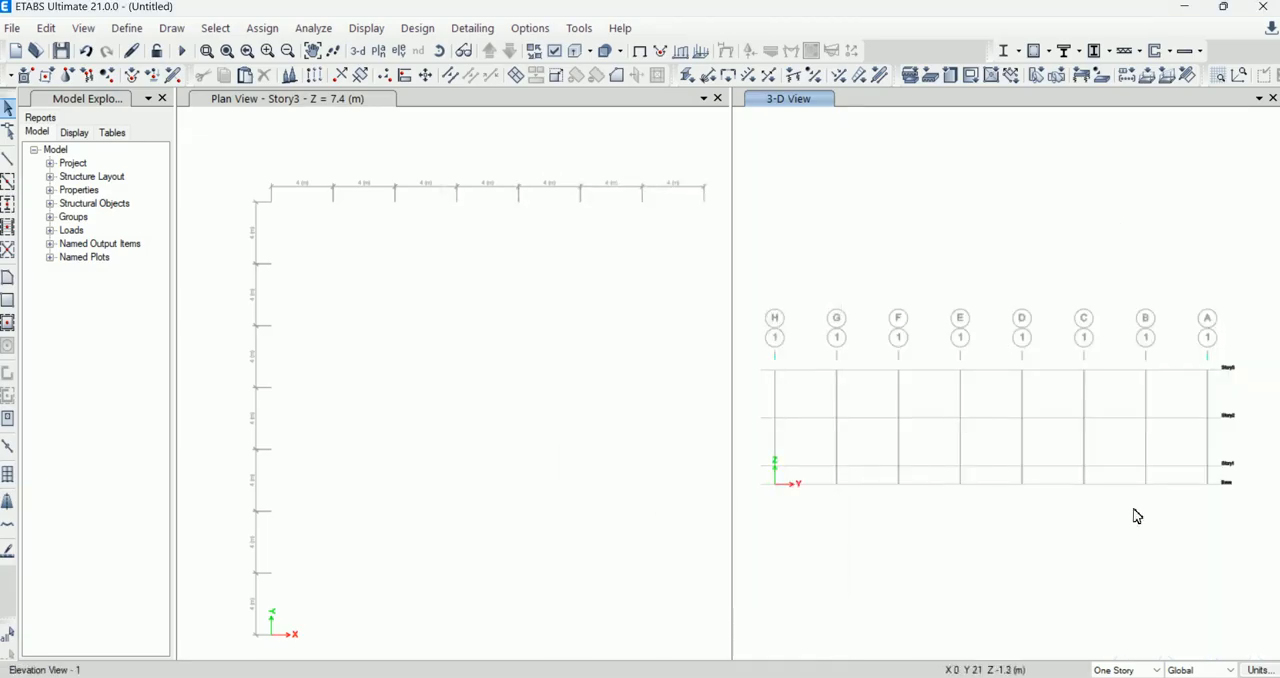
scroll(1193, 473, up, 3)
scroll(1195, 483, down, 3)
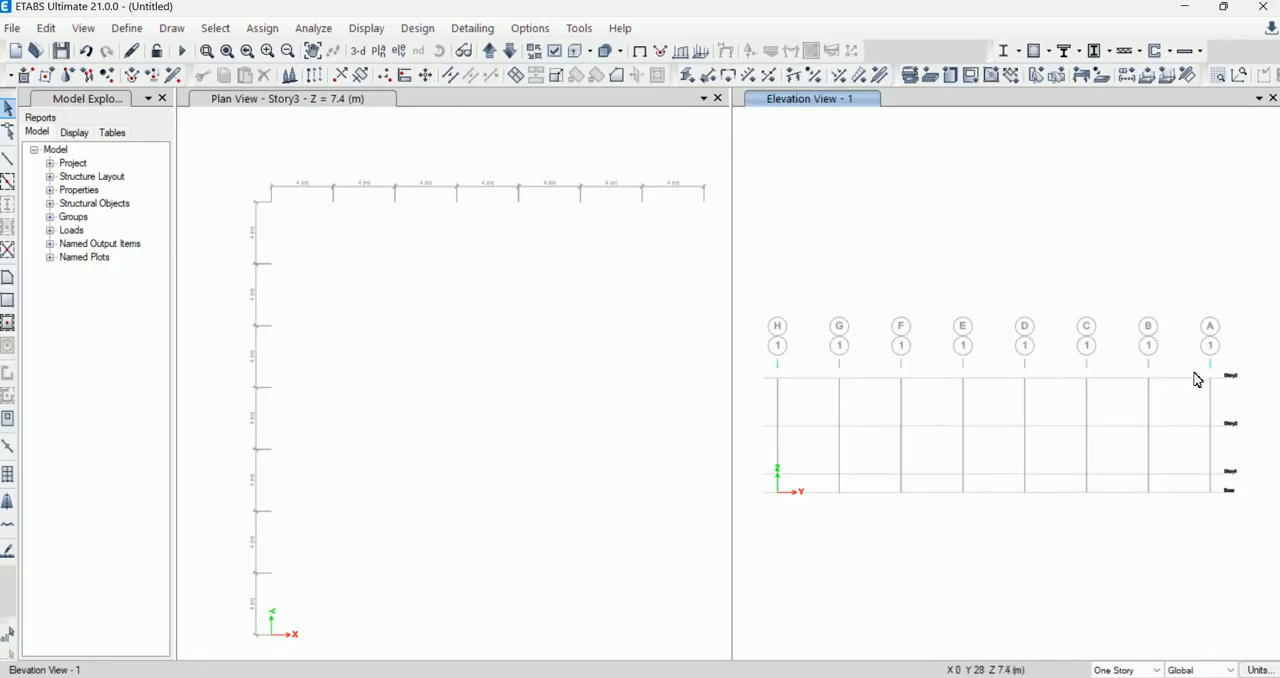
click(547, 335)
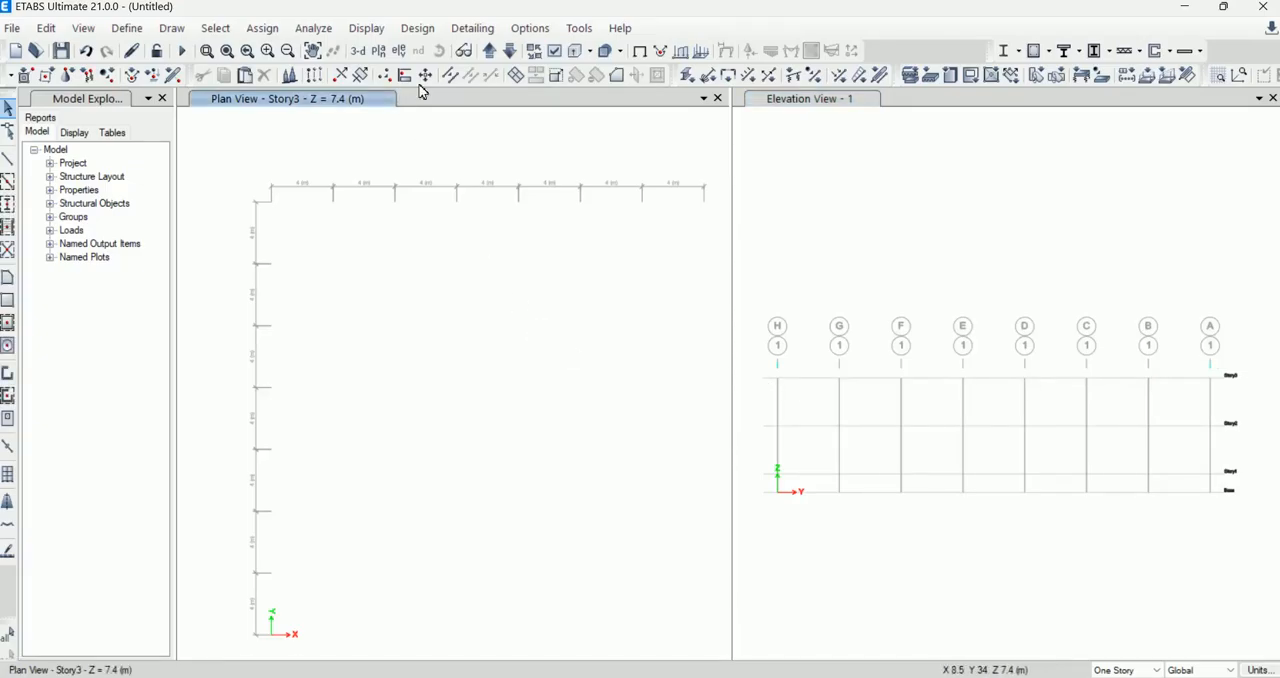
click(489, 51)
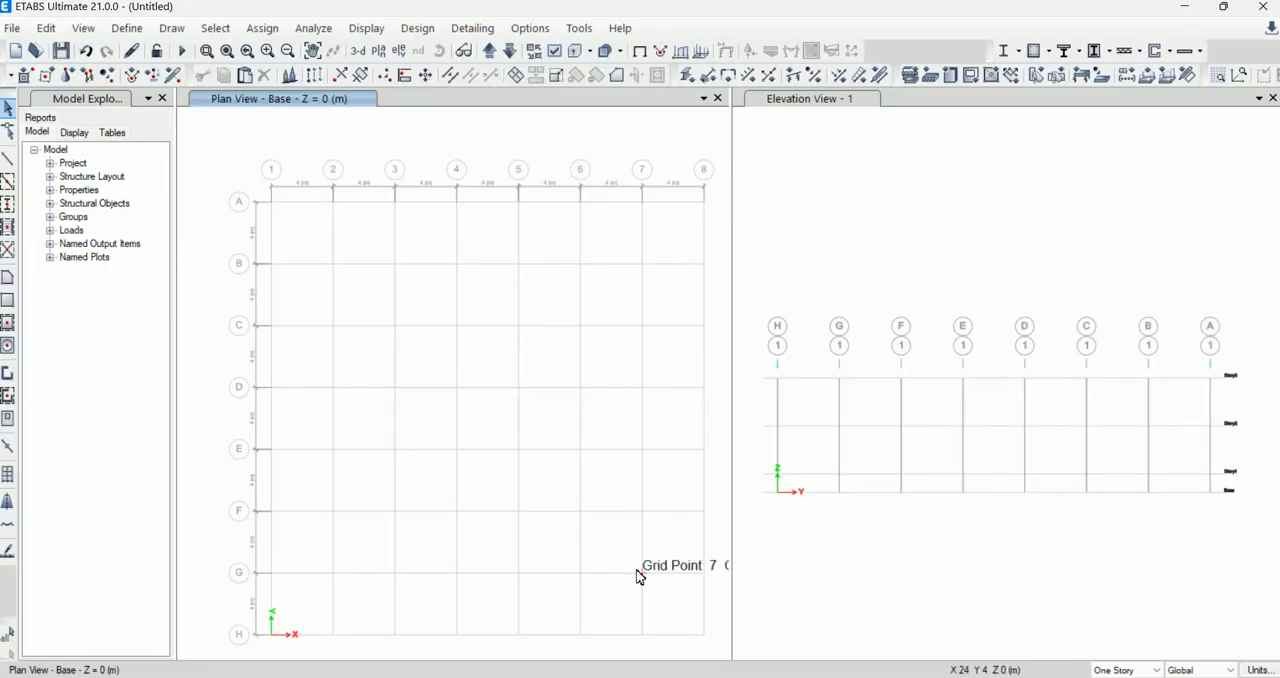
Step: Switch to the W.C.jpeg floor plan, examine the lettered grid lines and their spacings, and return to the ETABS model
click(884, 677)
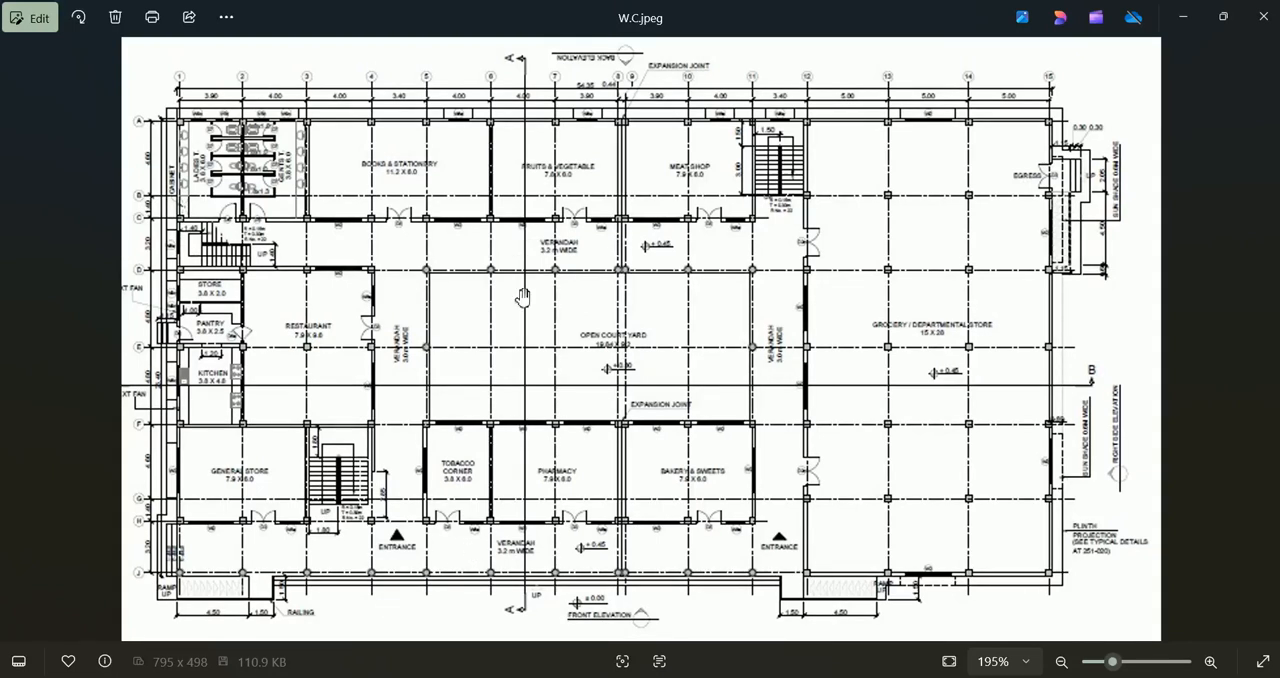
drag(508, 475, 587, 482)
click(177, 212)
click(181, 264)
scroll(240, 497, up, 3)
drag(289, 464, 291, 433)
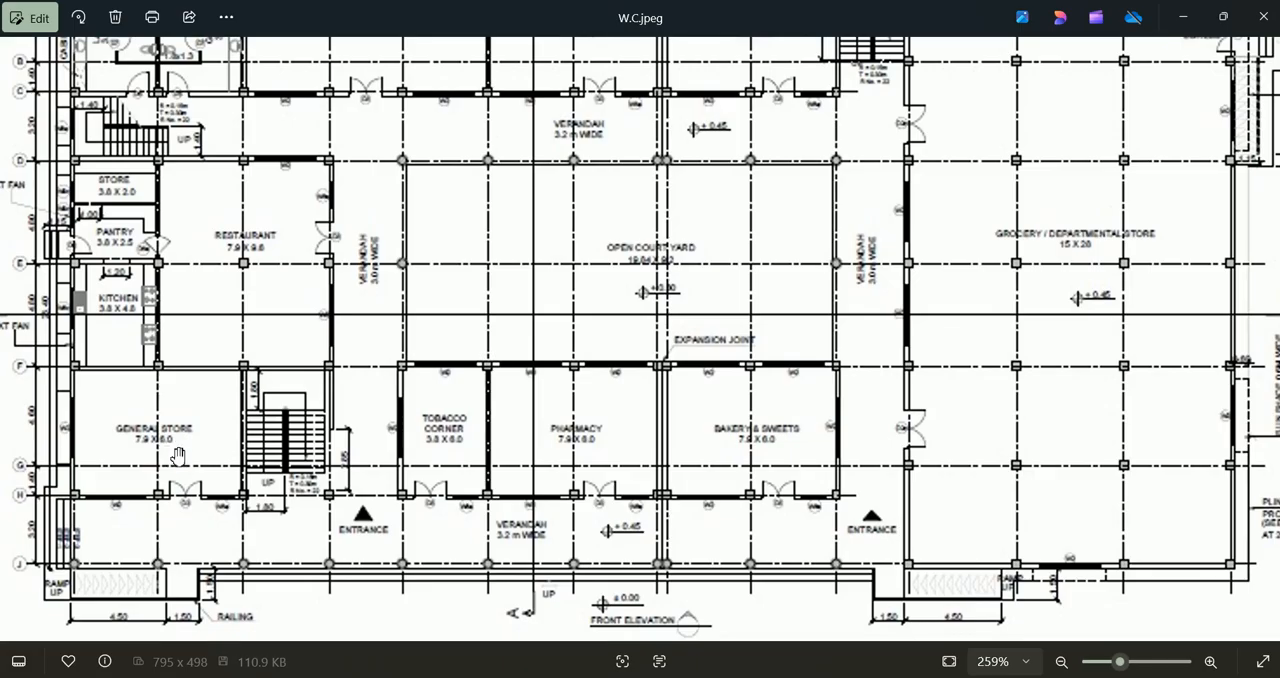
drag(172, 450, 202, 418)
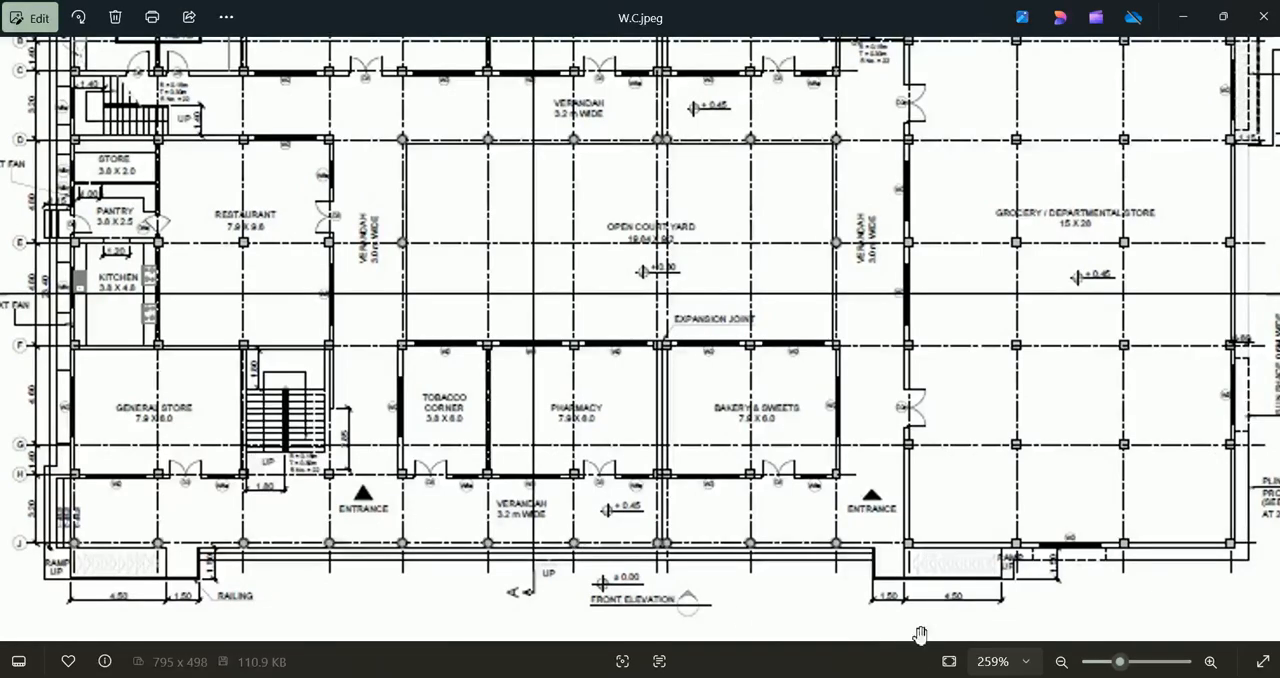
mouse_move(913, 677)
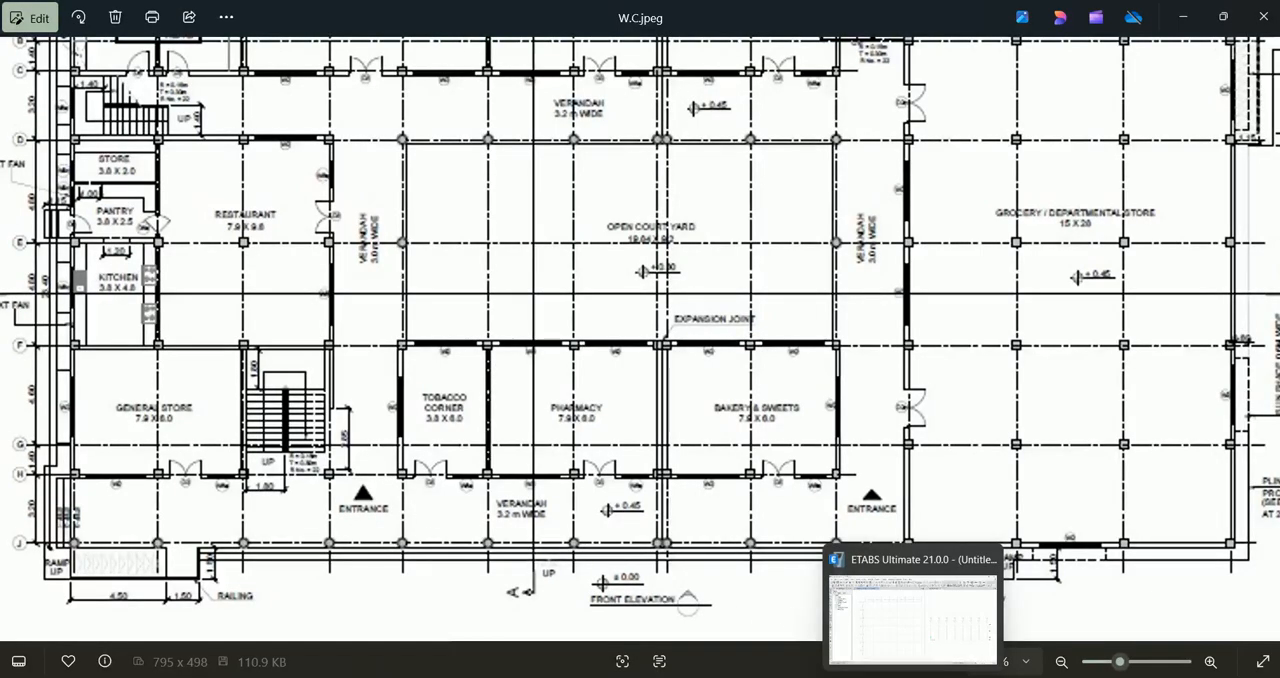
click(913, 677)
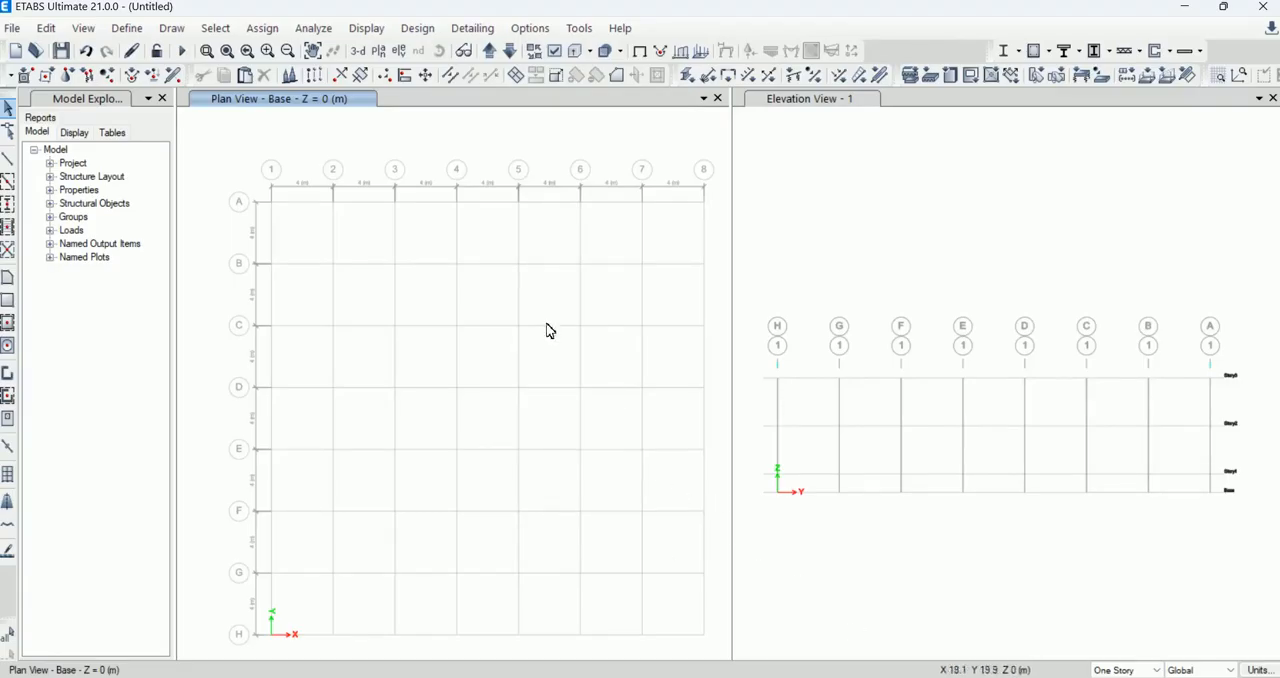
Step: Examine the dimensions between the numbered grid lines along the upper edge of the ground floor plan image
click(915, 677)
scroll(537, 428, up, 3)
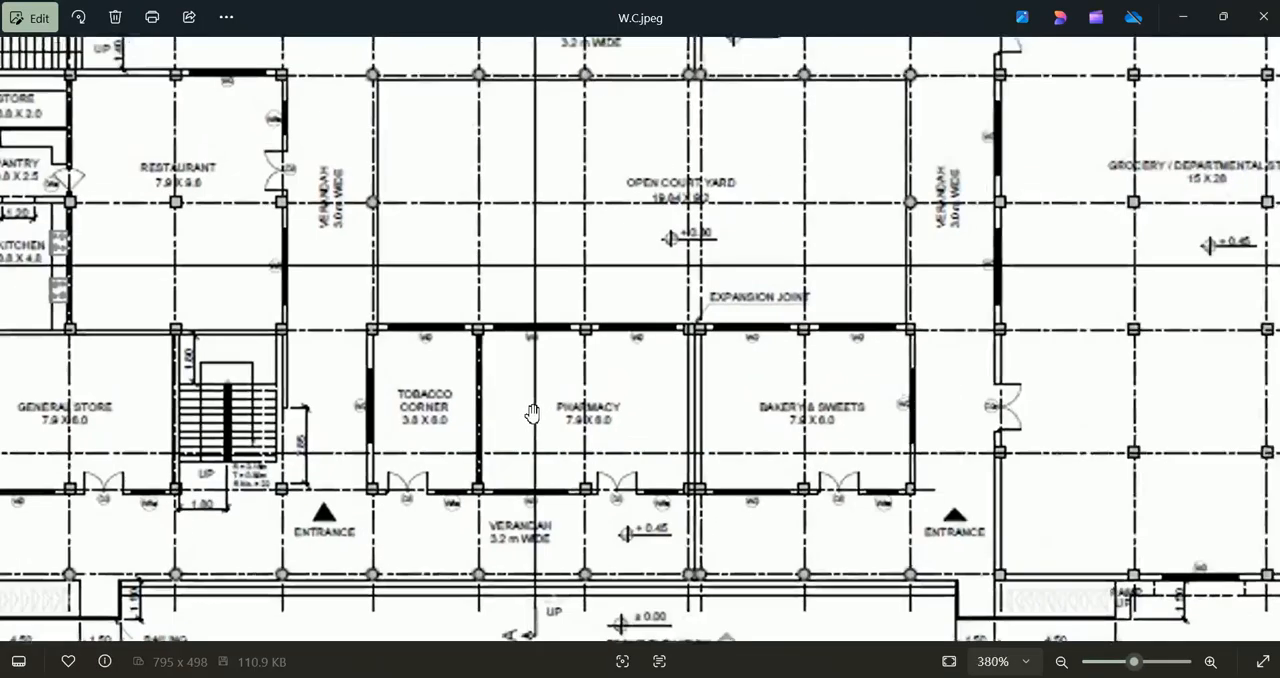
scroll(446, 293, down, 5)
scroll(318, 108, up, 3)
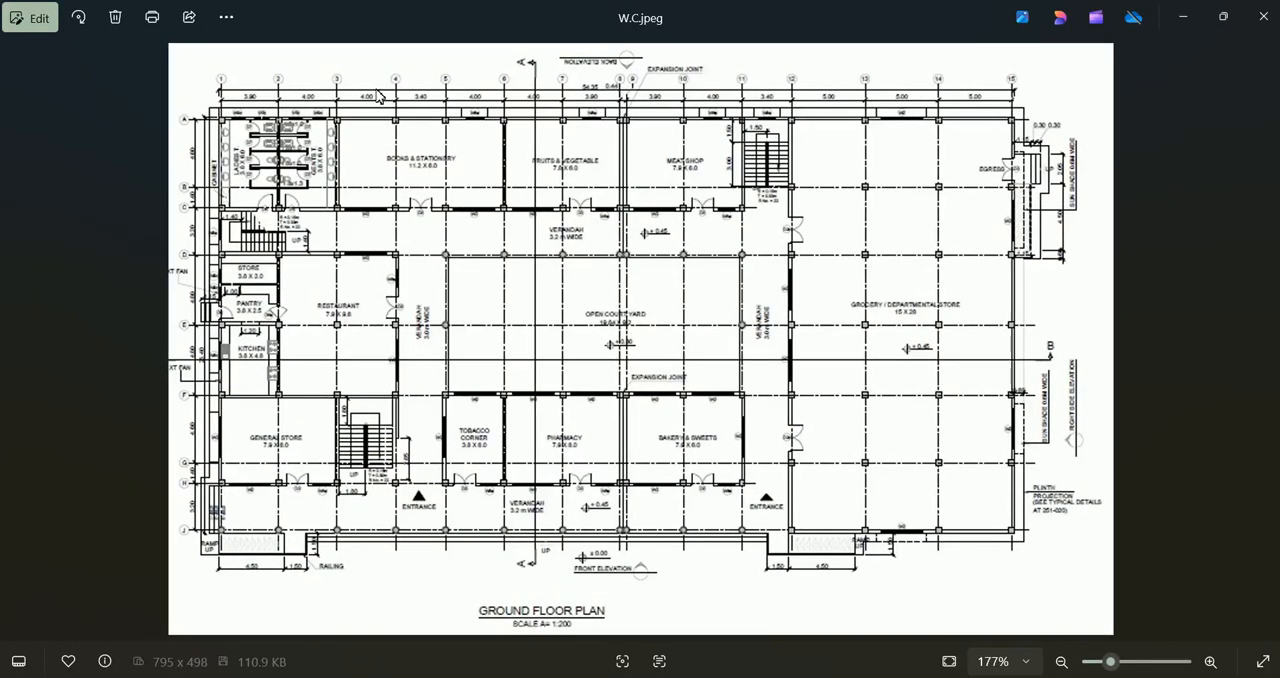
scroll(419, 110, up, 1)
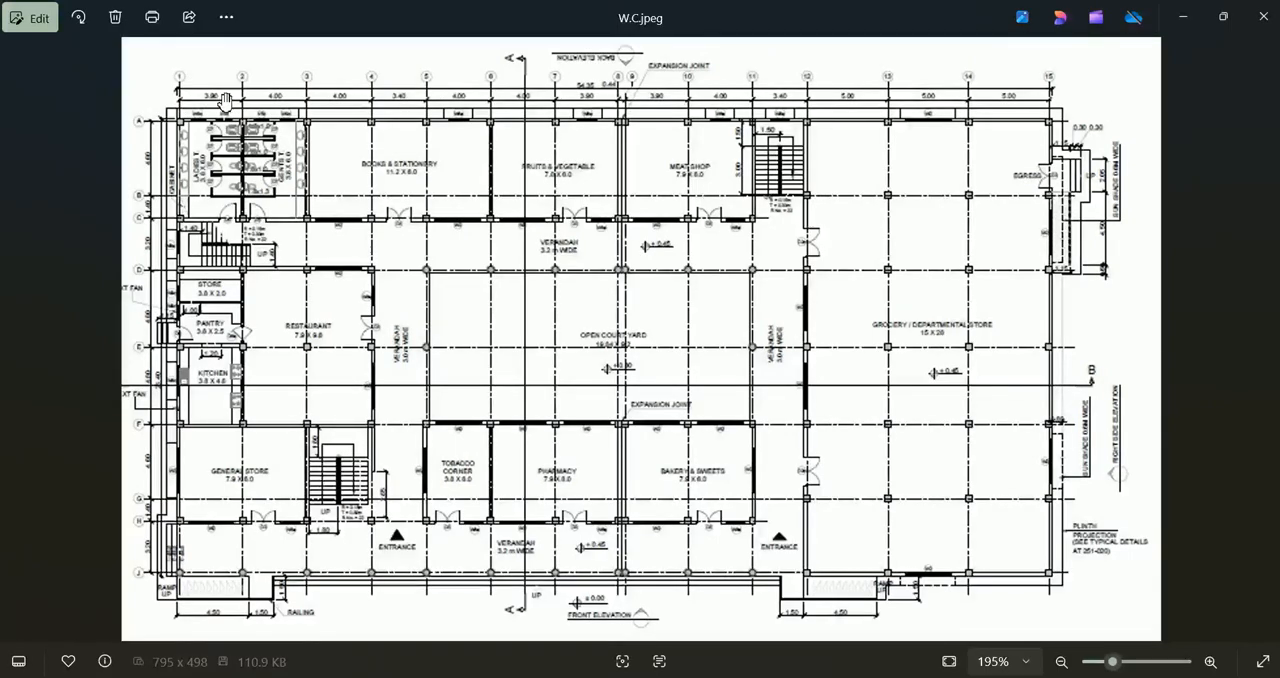
scroll(403, 92, up, 1)
scroll(403, 92, up, 5)
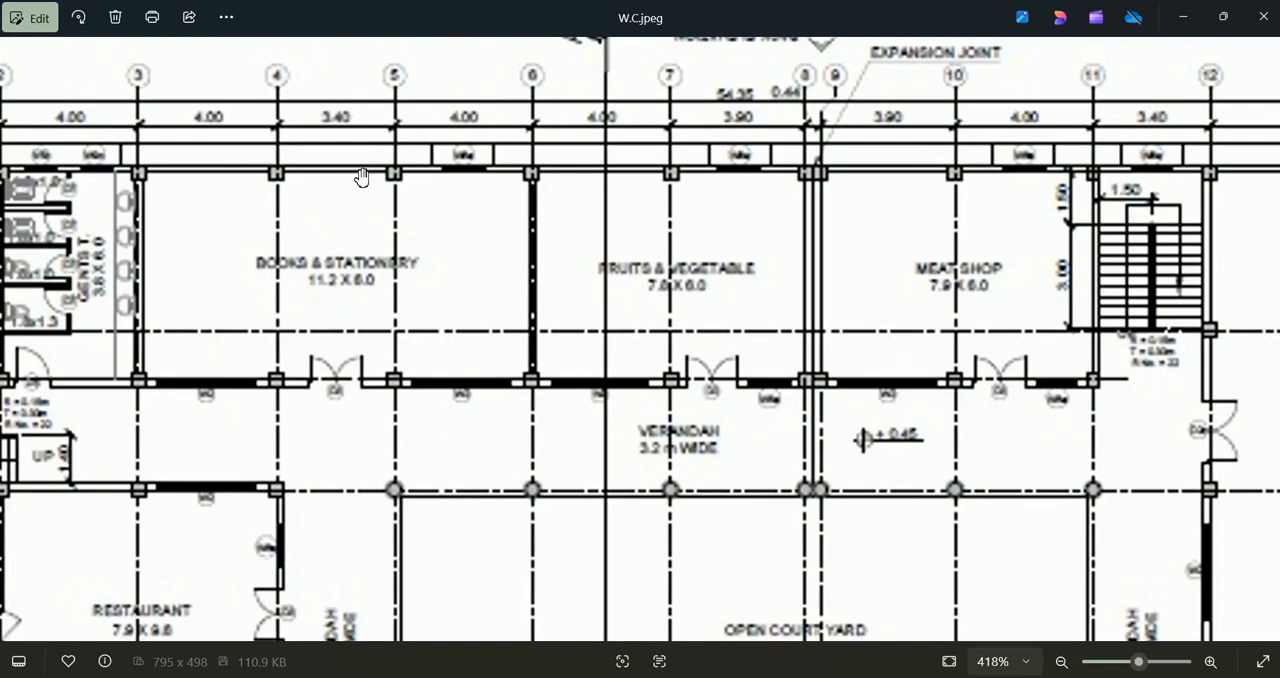
scroll(396, 183, down, 5)
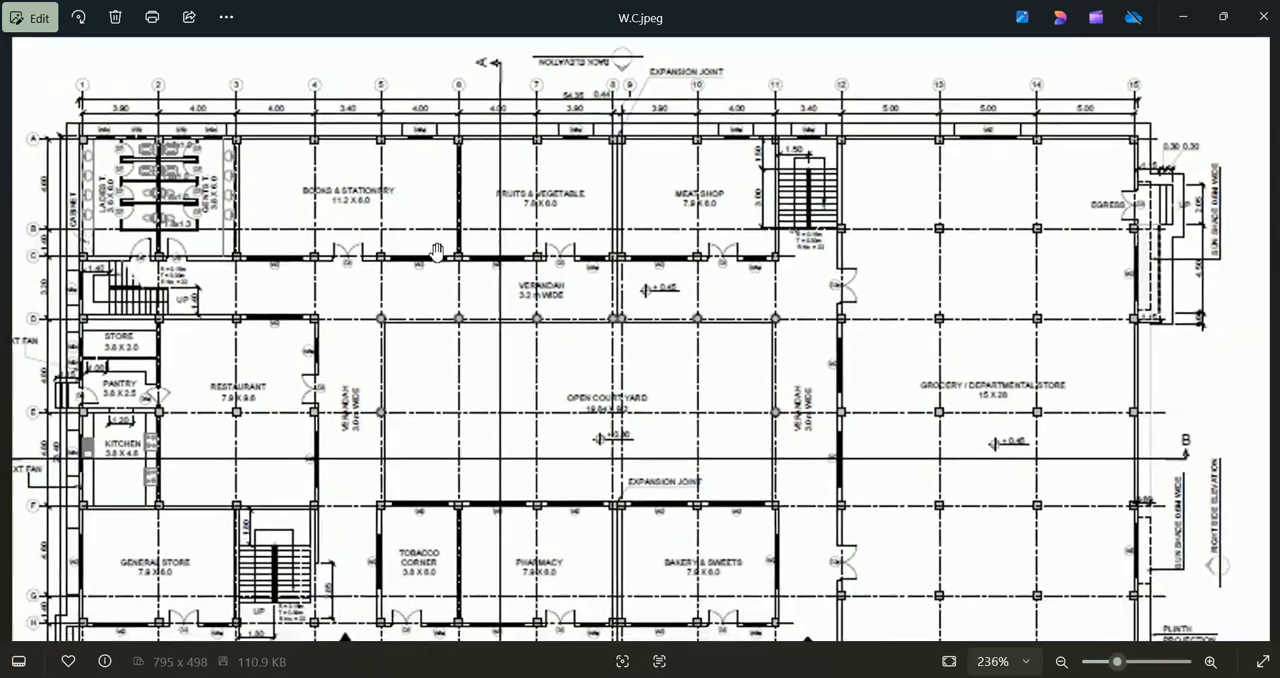
scroll(443, 259, up, 2)
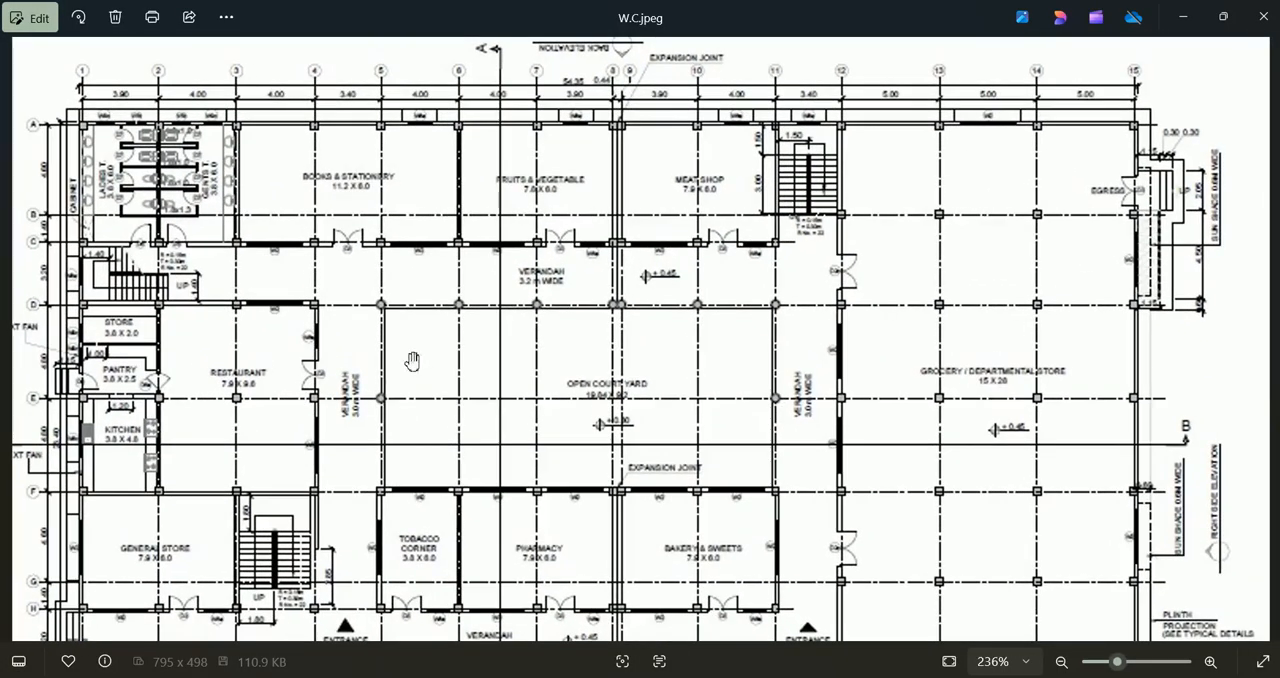
Step: Display the G1 grid data in ETABS as spacing, set the X spacing of grid 1 to 3 m, and apply it to the model
key(alt+Tab)
right_click(358, 151)
click(394, 164)
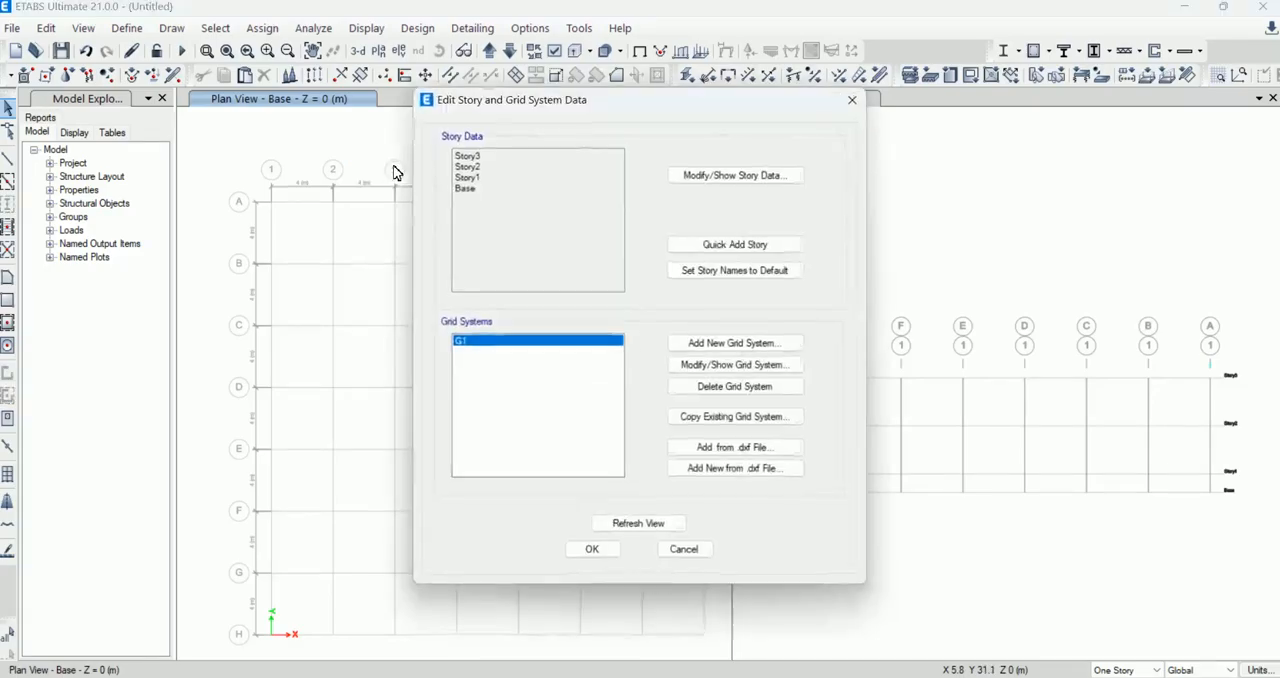
click(755, 374)
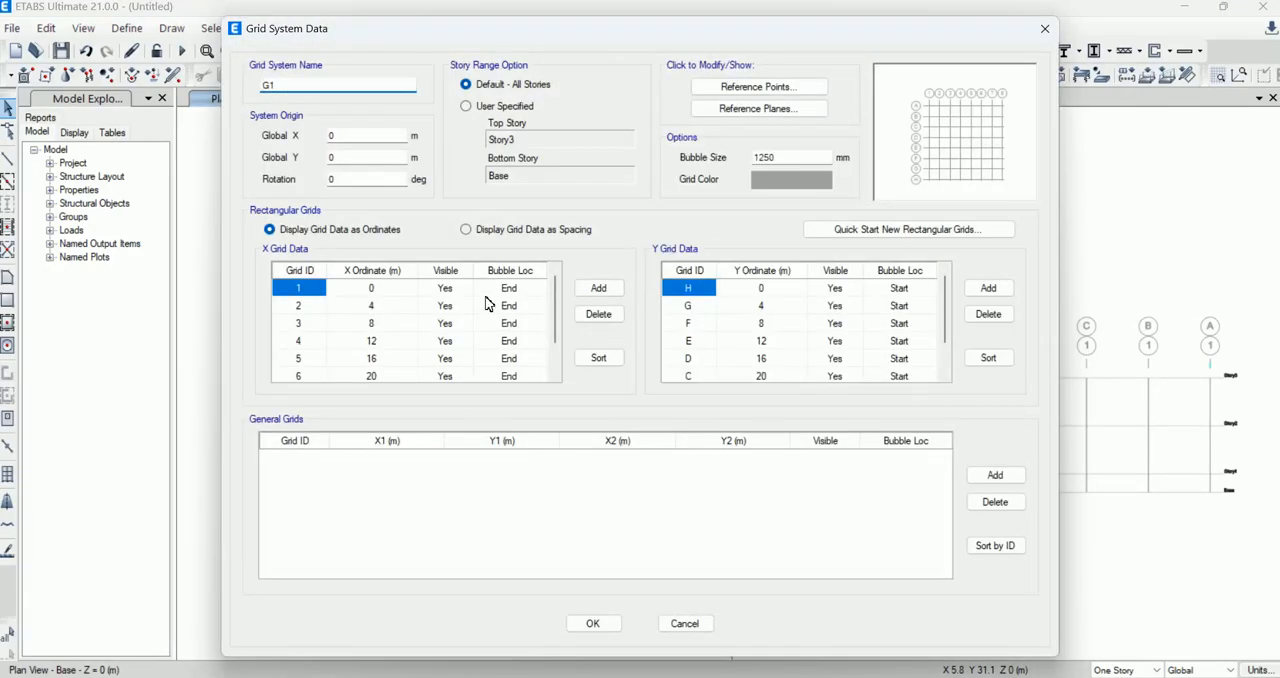
click(498, 232)
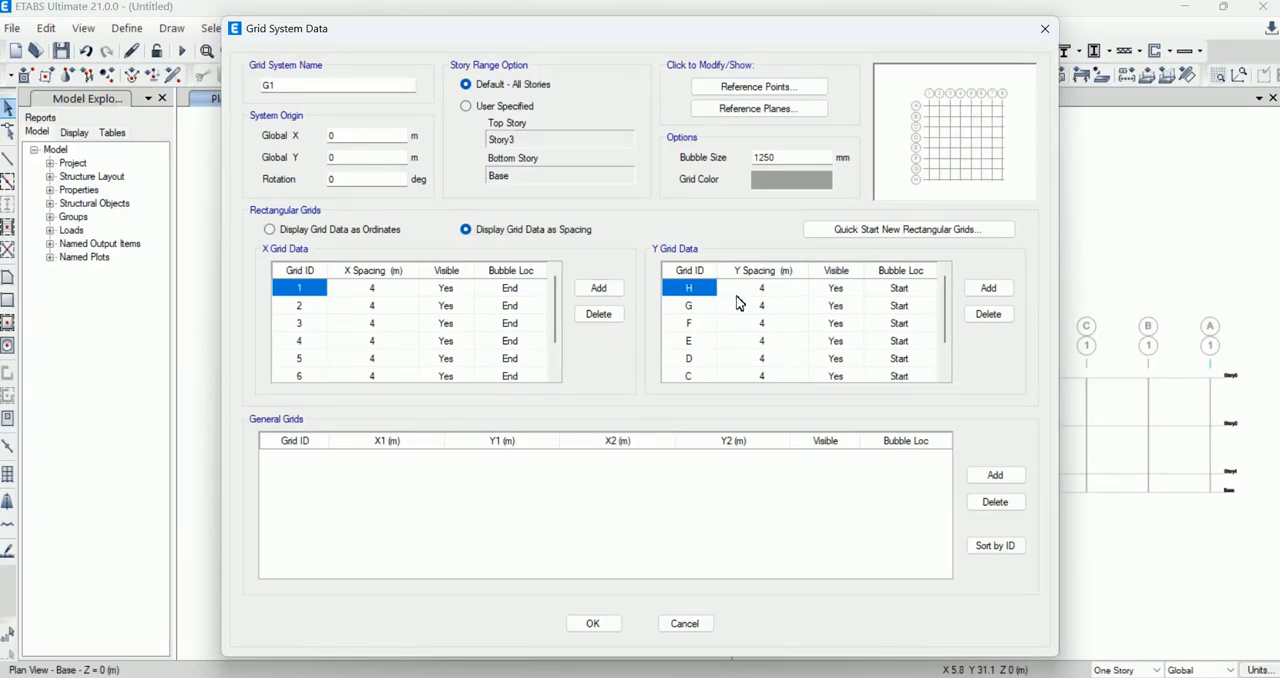
click(382, 290)
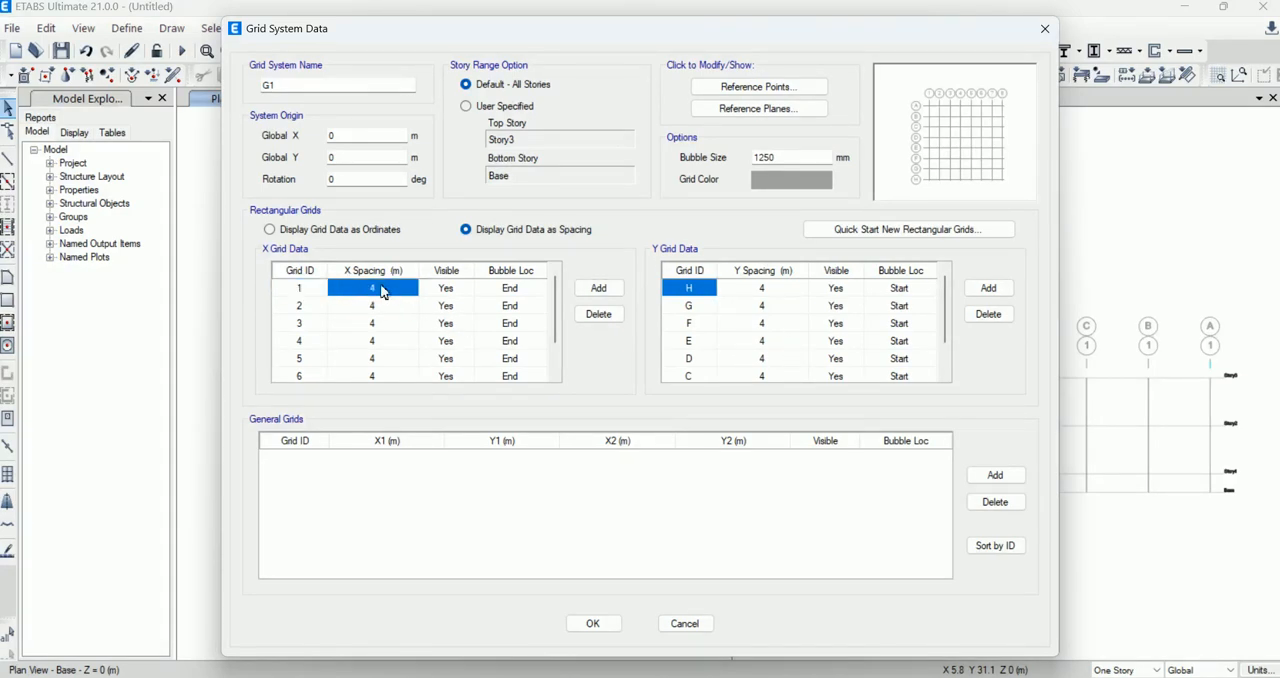
text(3)
click(379, 306)
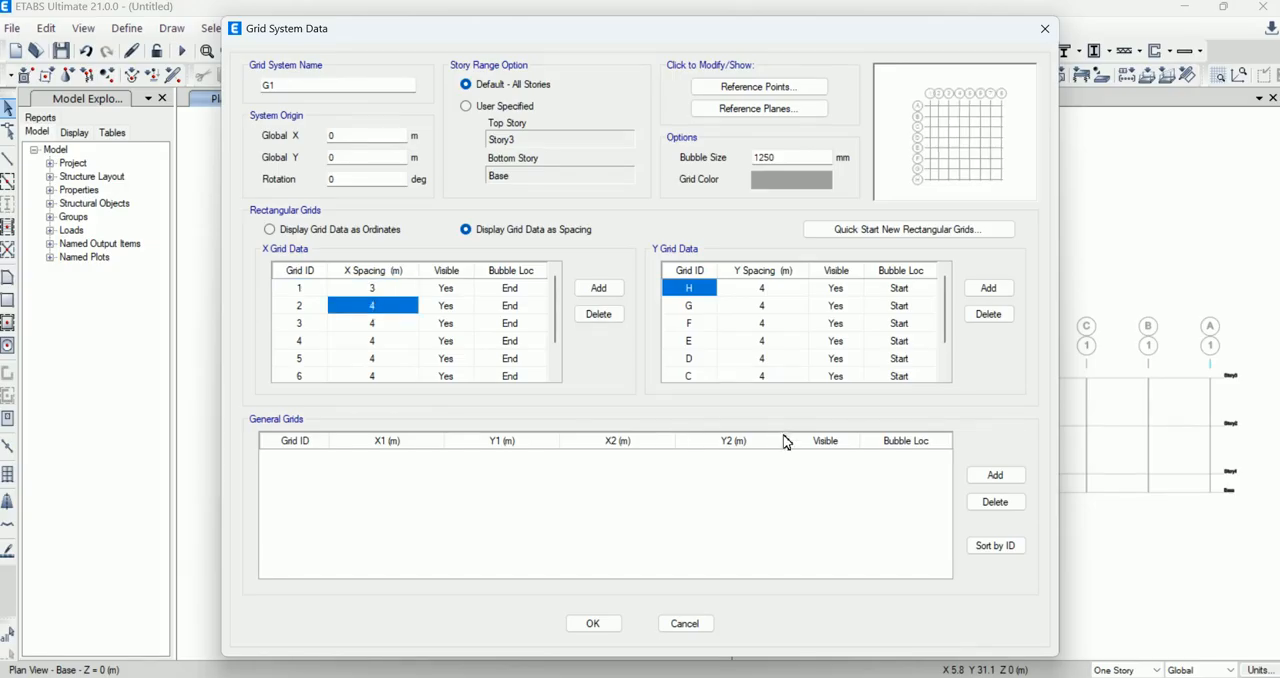
click(592, 623)
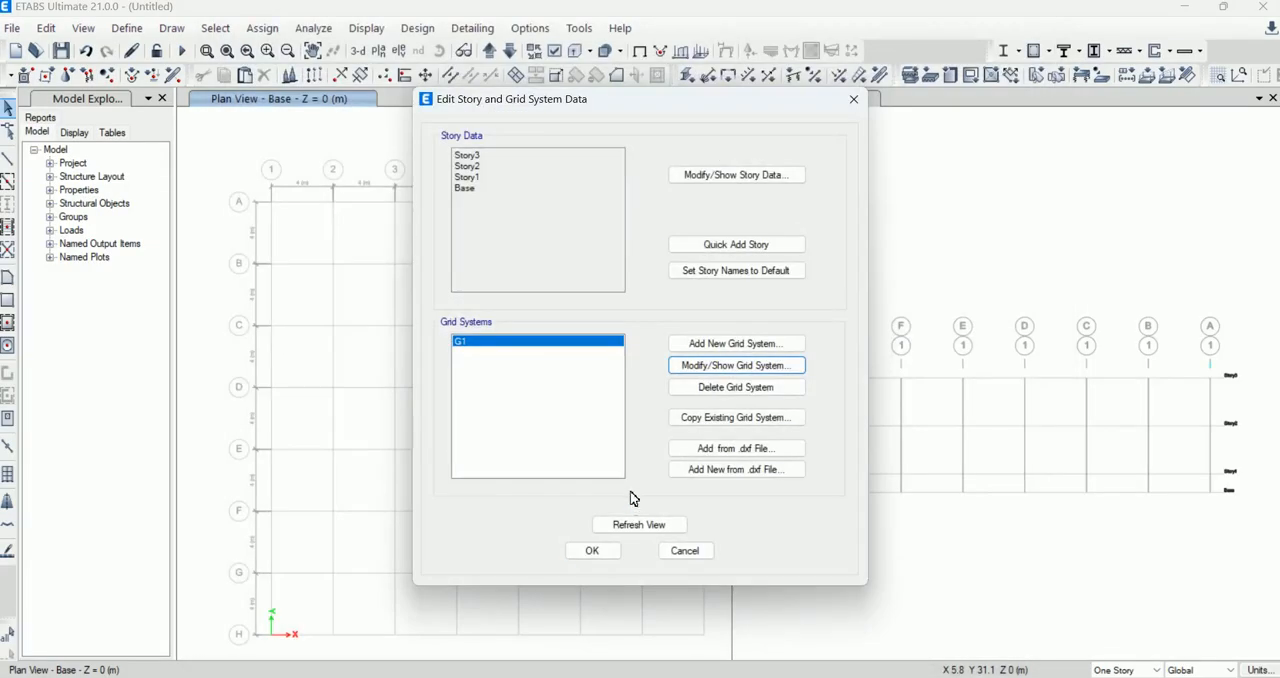
click(592, 551)
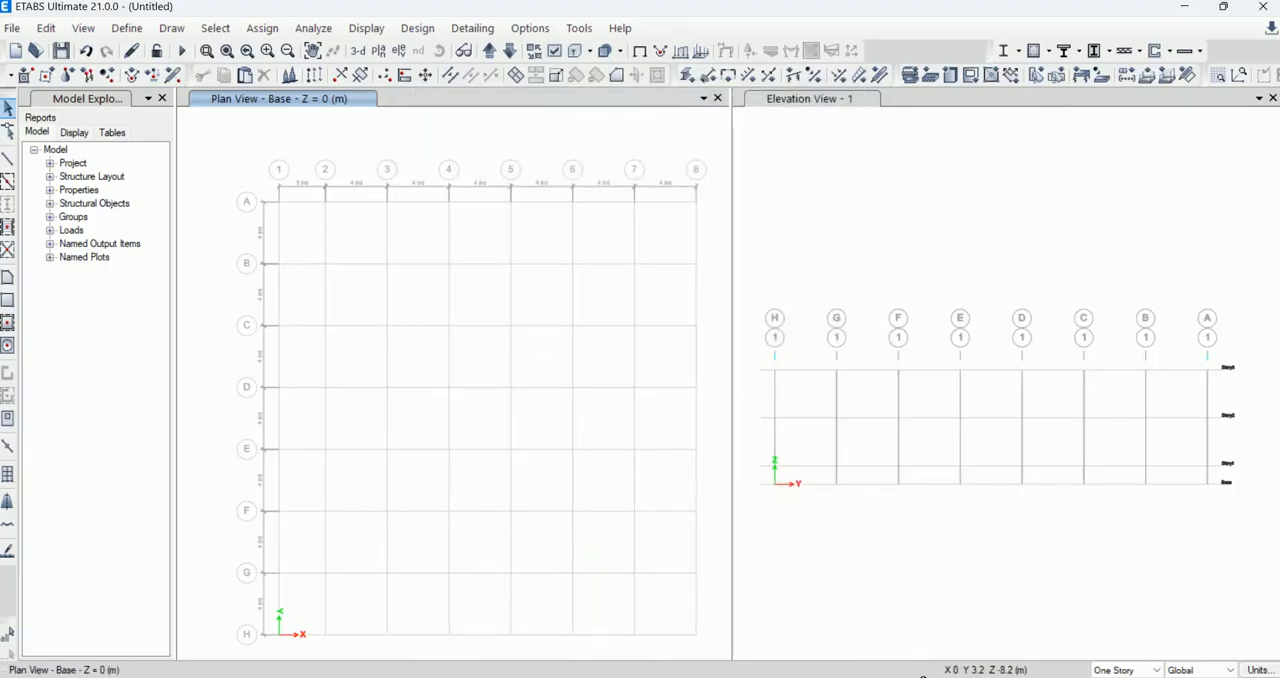
Step: Recheck the floor plan's grid dimensions and reopen the G1 grid system data in ETABS with the grids displayed as spacing
click(950, 615)
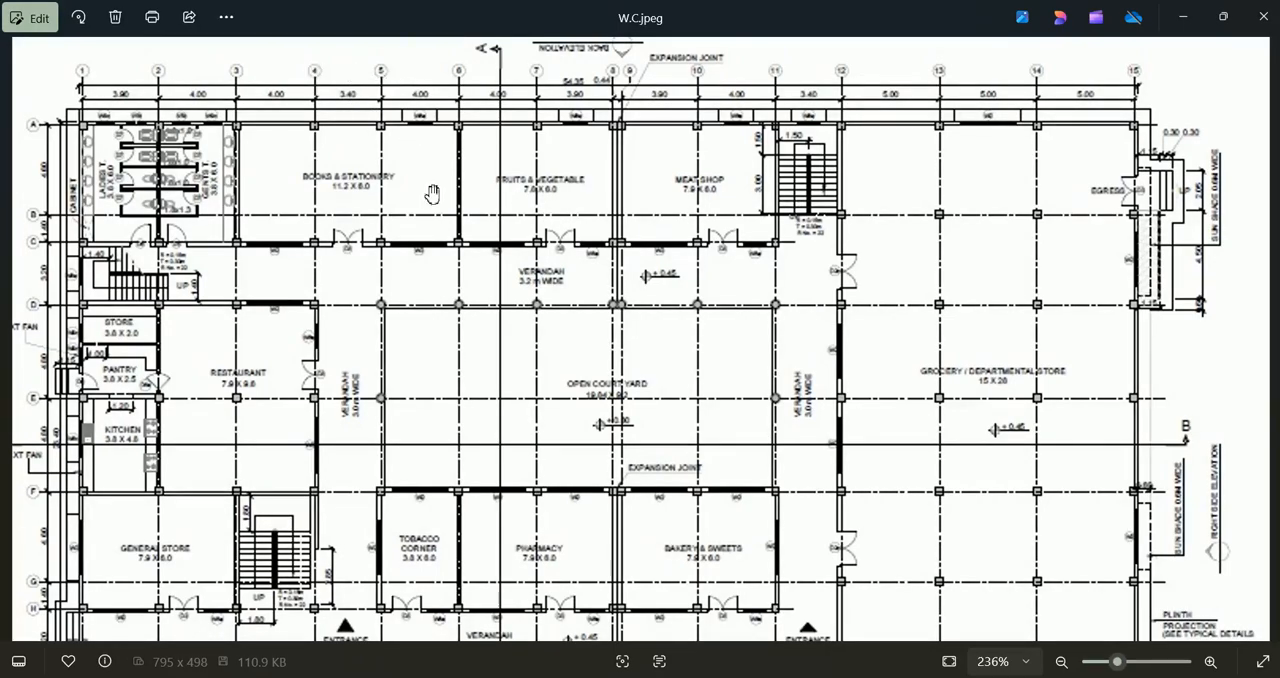
click(914, 676)
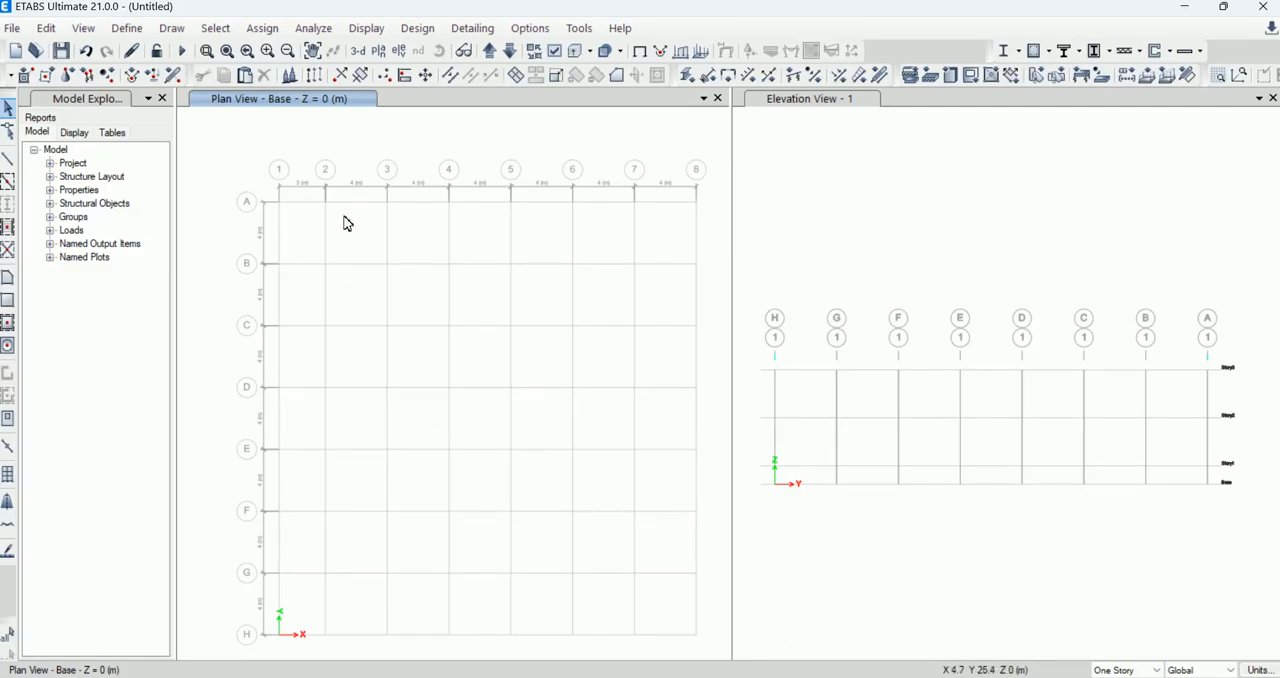
right_click(464, 154)
click(497, 160)
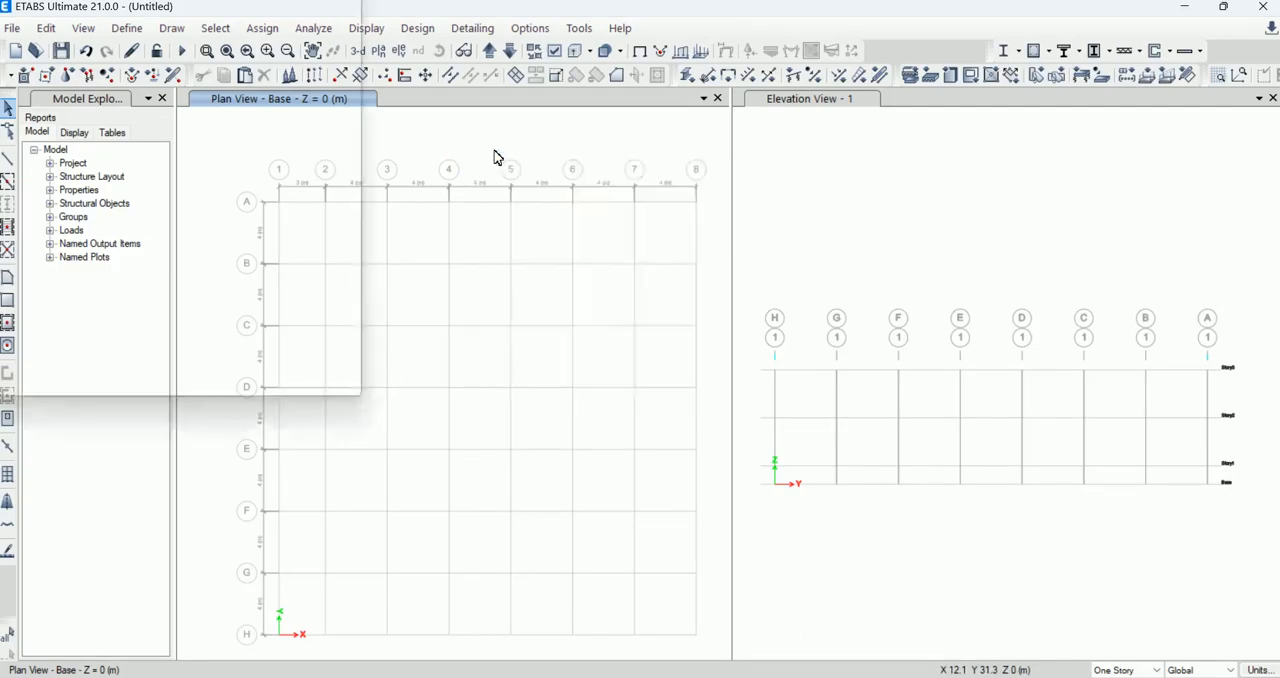
drag(632, 90, 840, 106)
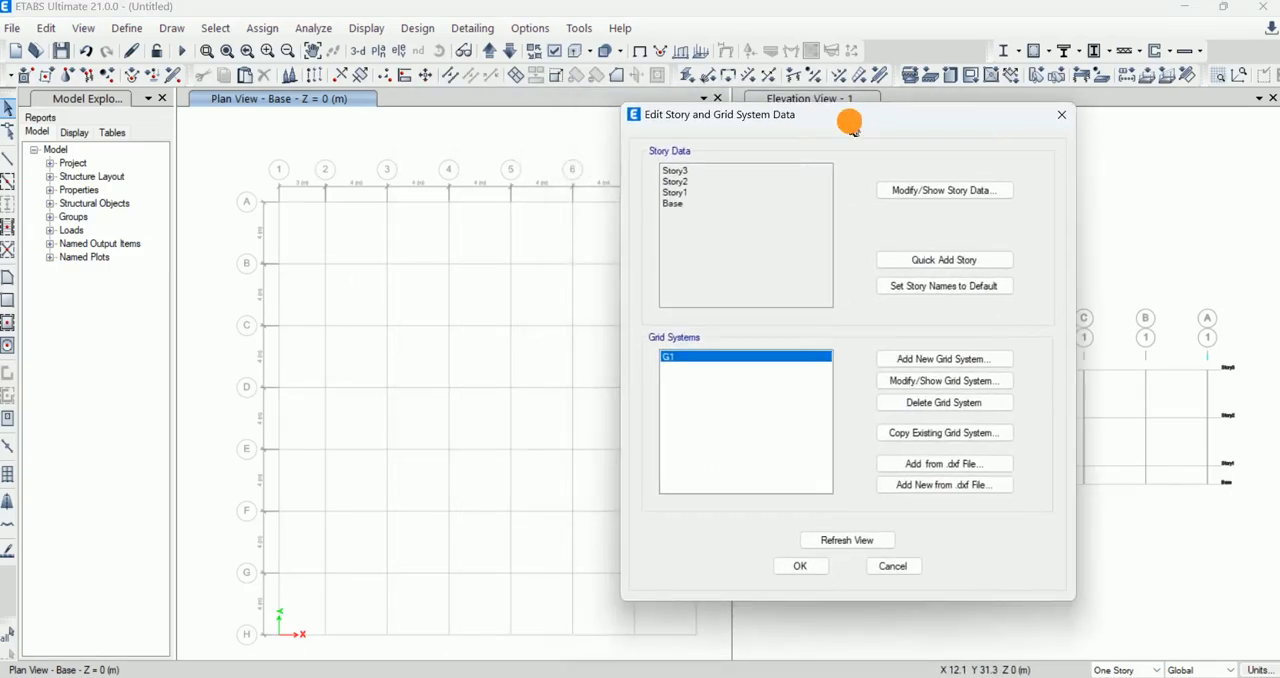
click(934, 381)
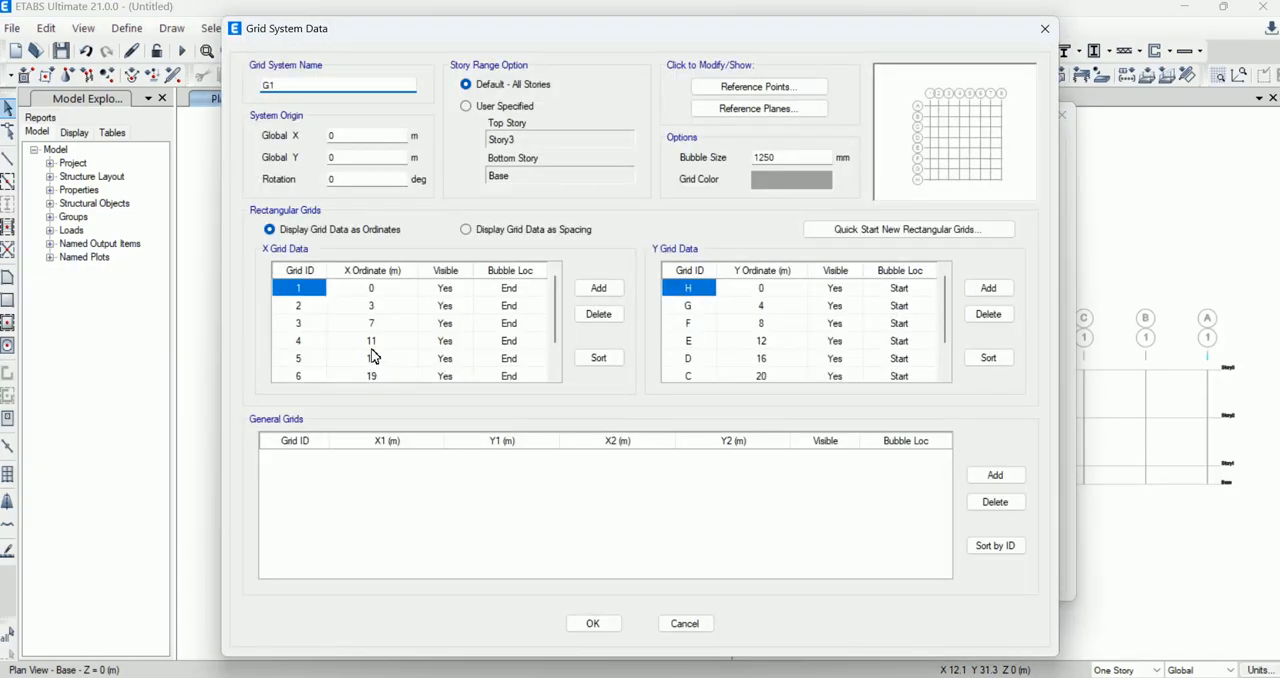
click(482, 230)
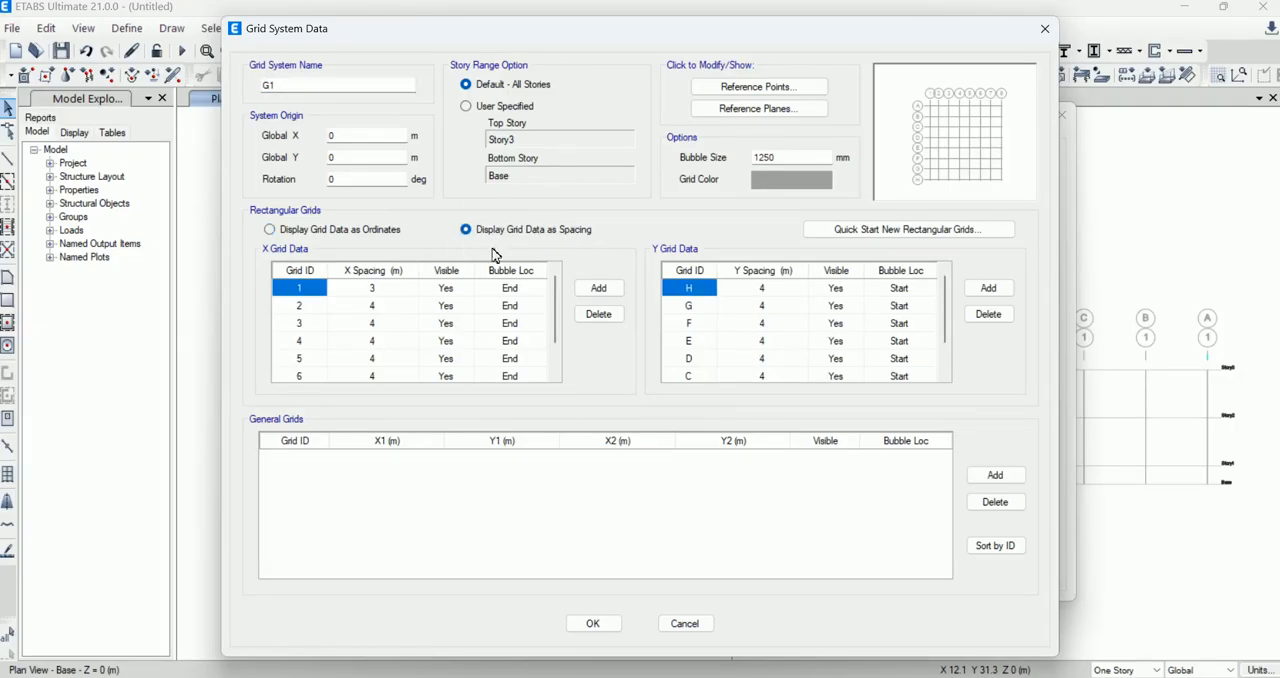
Step: Set the X spacing of grid 4 to 3.4 m and apply the grid change to the model
click(378, 308)
click(375, 328)
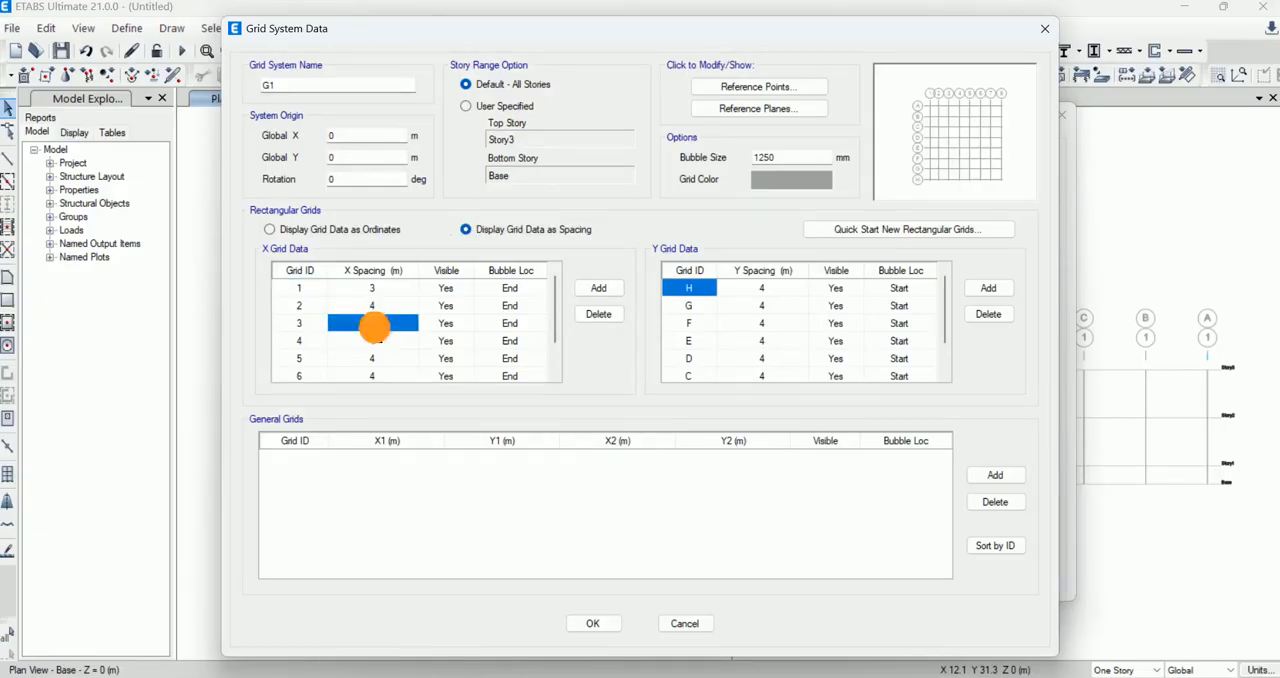
click(376, 341)
click(384, 337)
click(385, 337)
drag(382, 337, 350, 344)
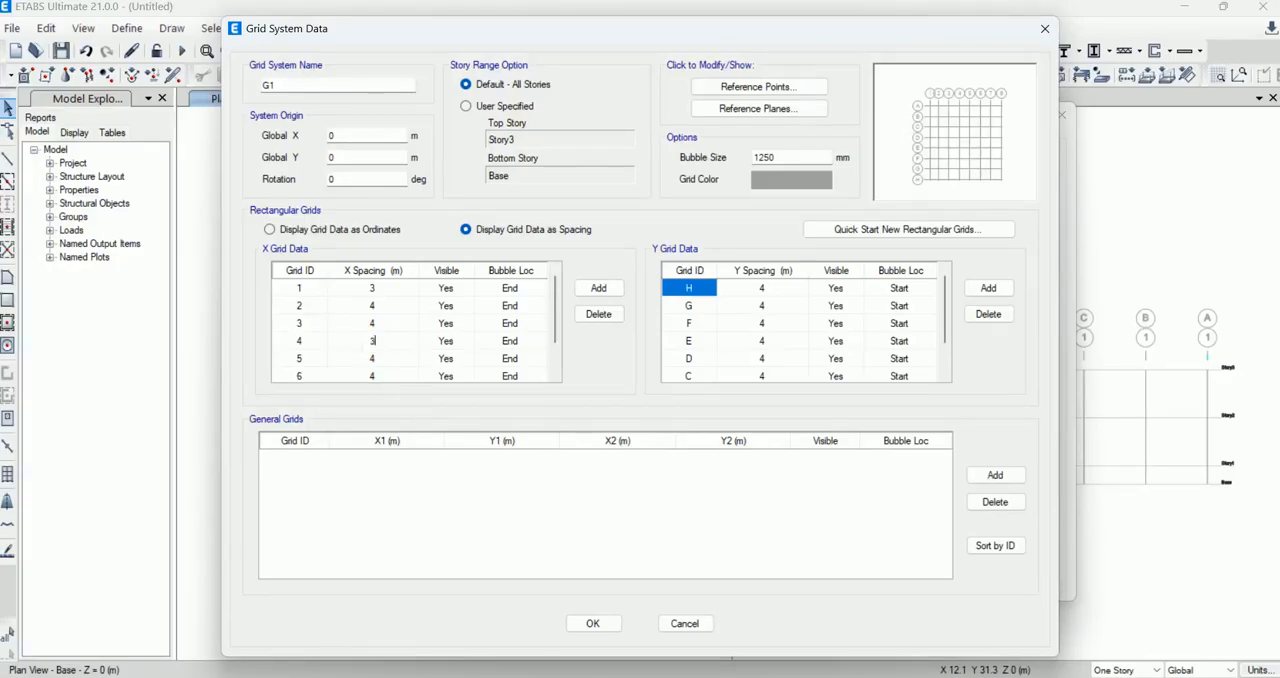
text(3)
click(592, 623)
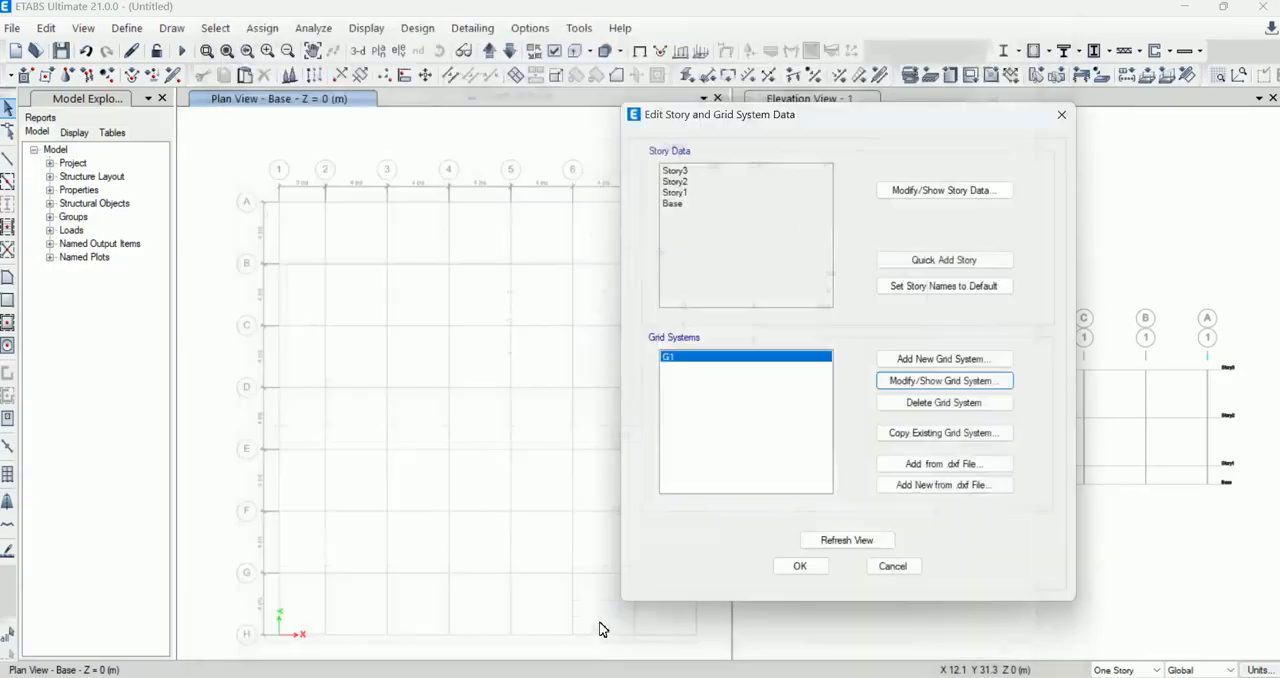
click(806, 566)
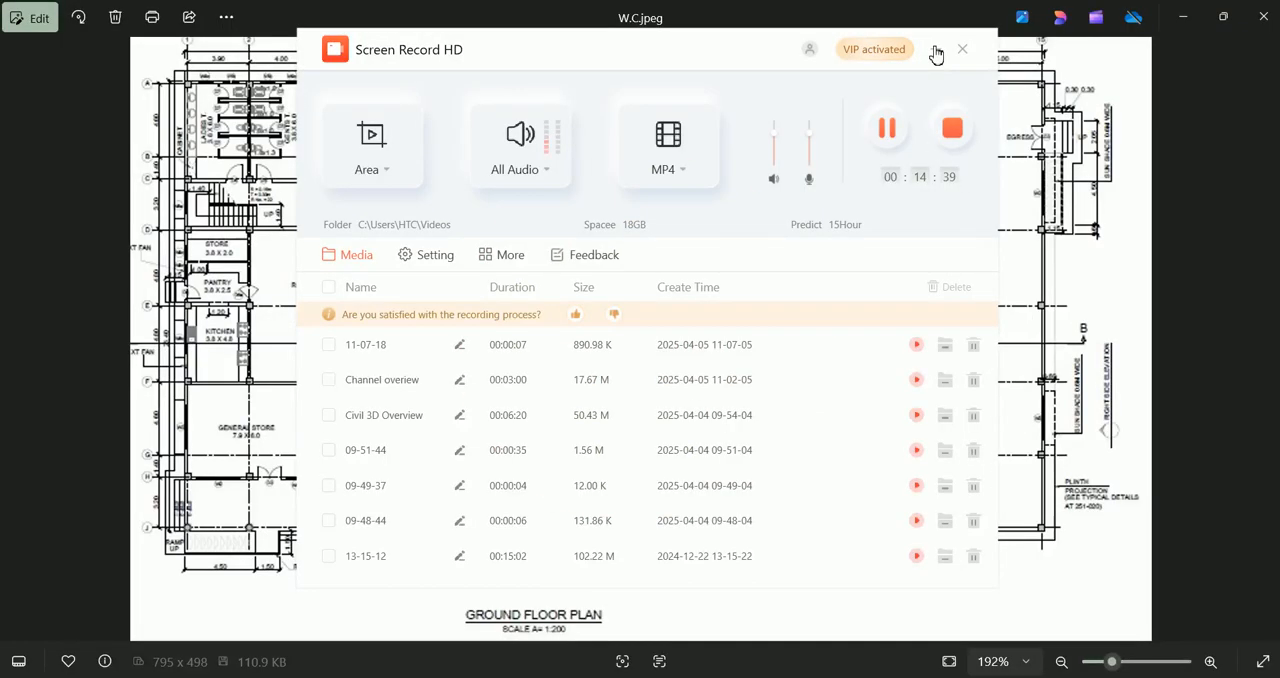
click(934, 49)
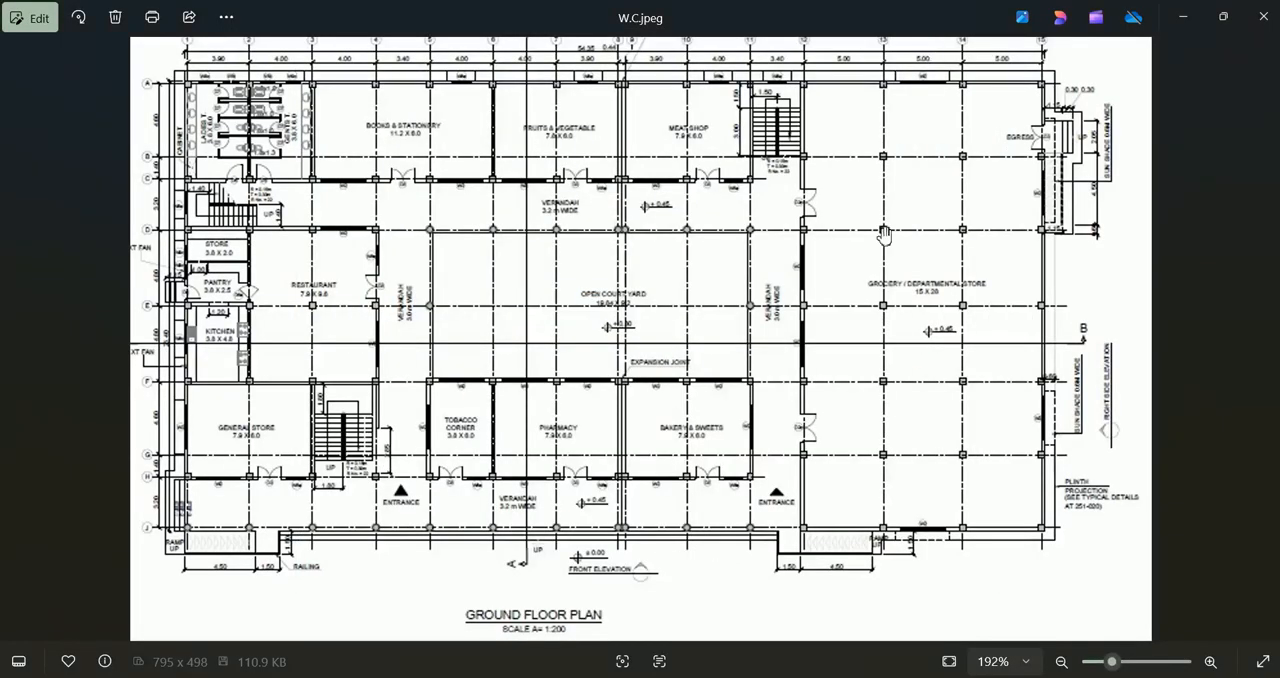
mouse_move(876, 677)
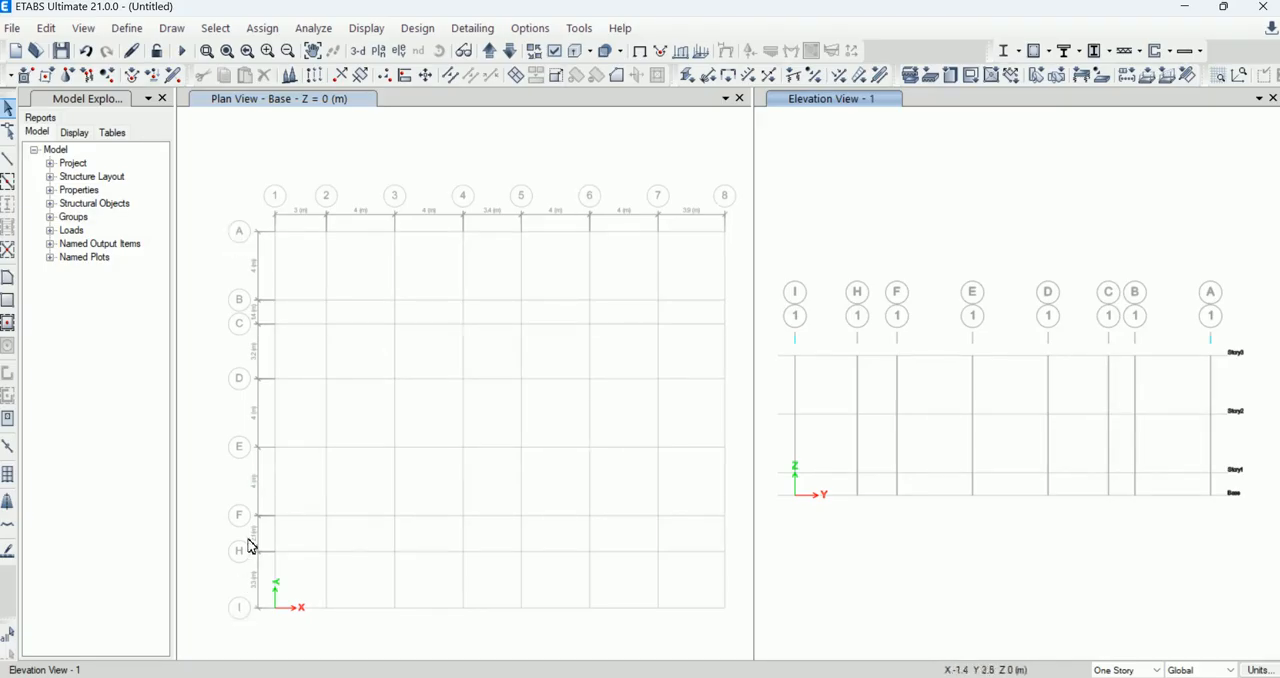
Step: Check the spacings between the lettered grid lines in the plan view and open the story and grid system data without changing it
scroll(258, 349, up, 1)
scroll(256, 348, up, 1)
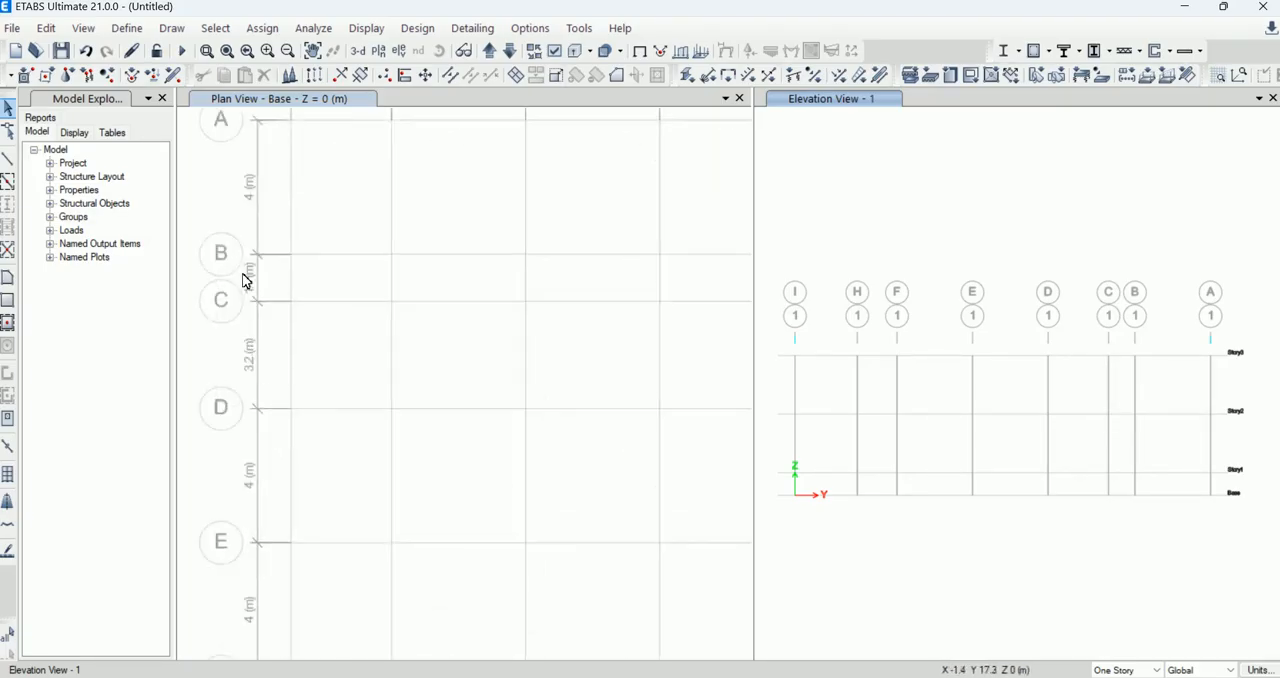
scroll(262, 372, down, 3)
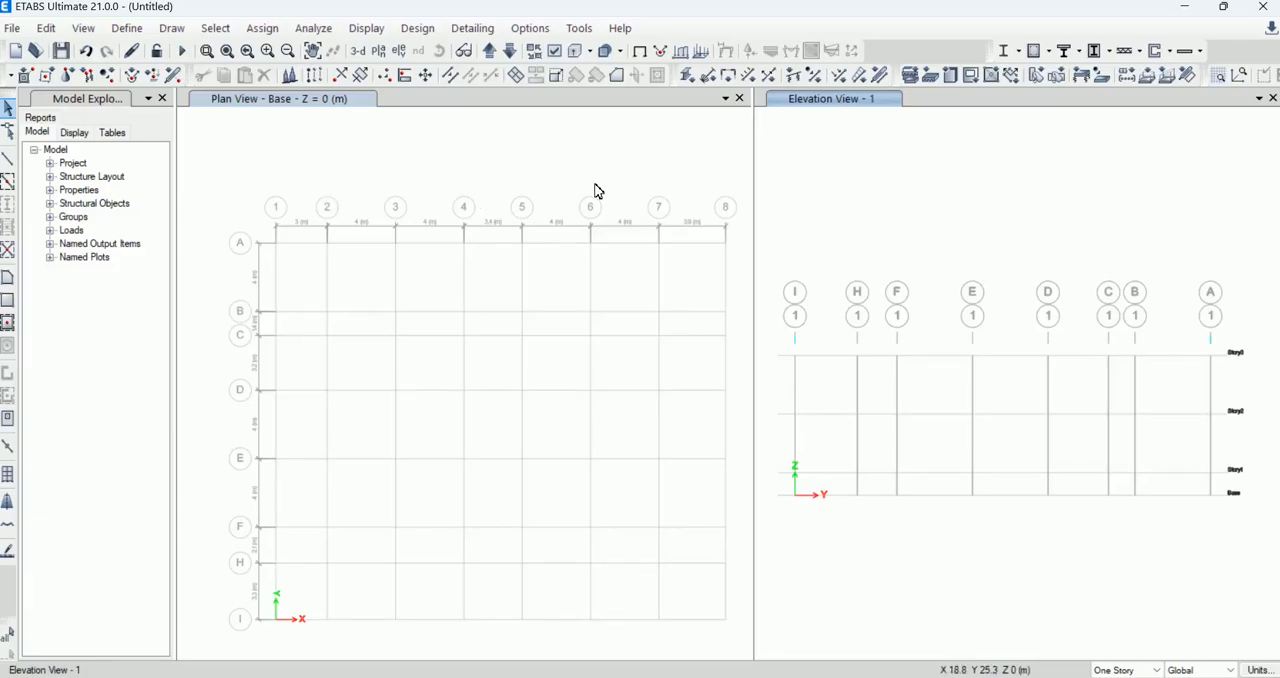
right_click(459, 132)
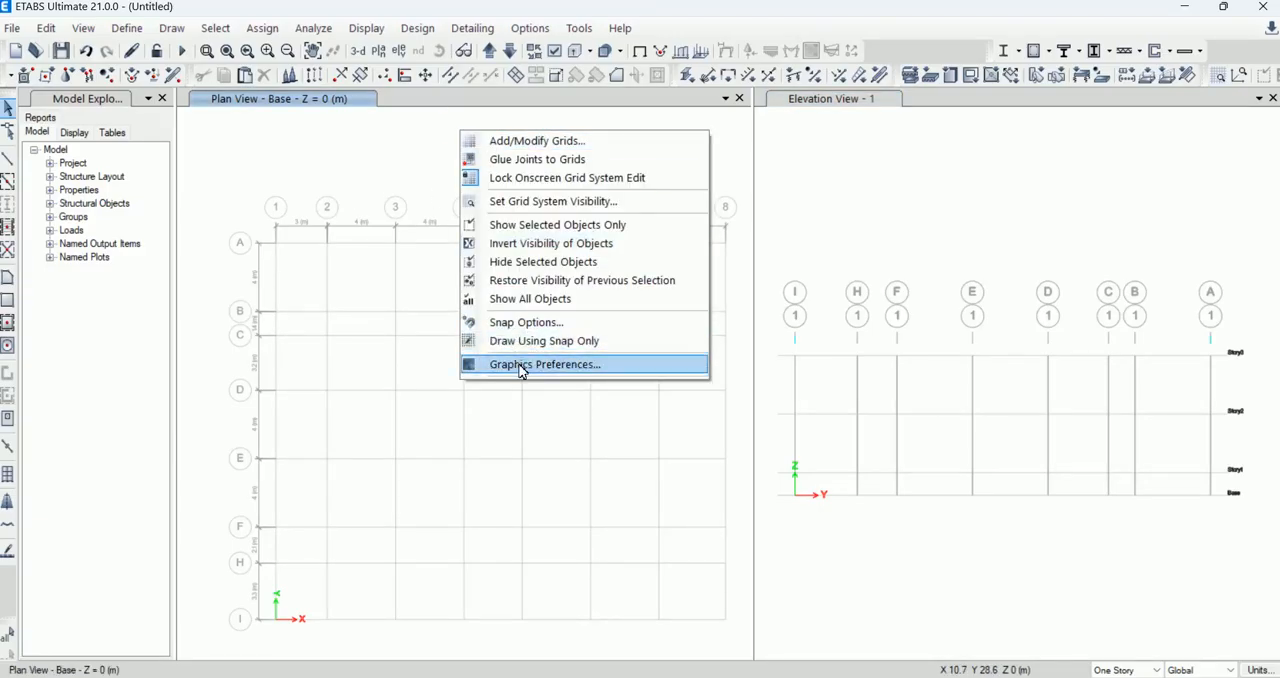
click(561, 147)
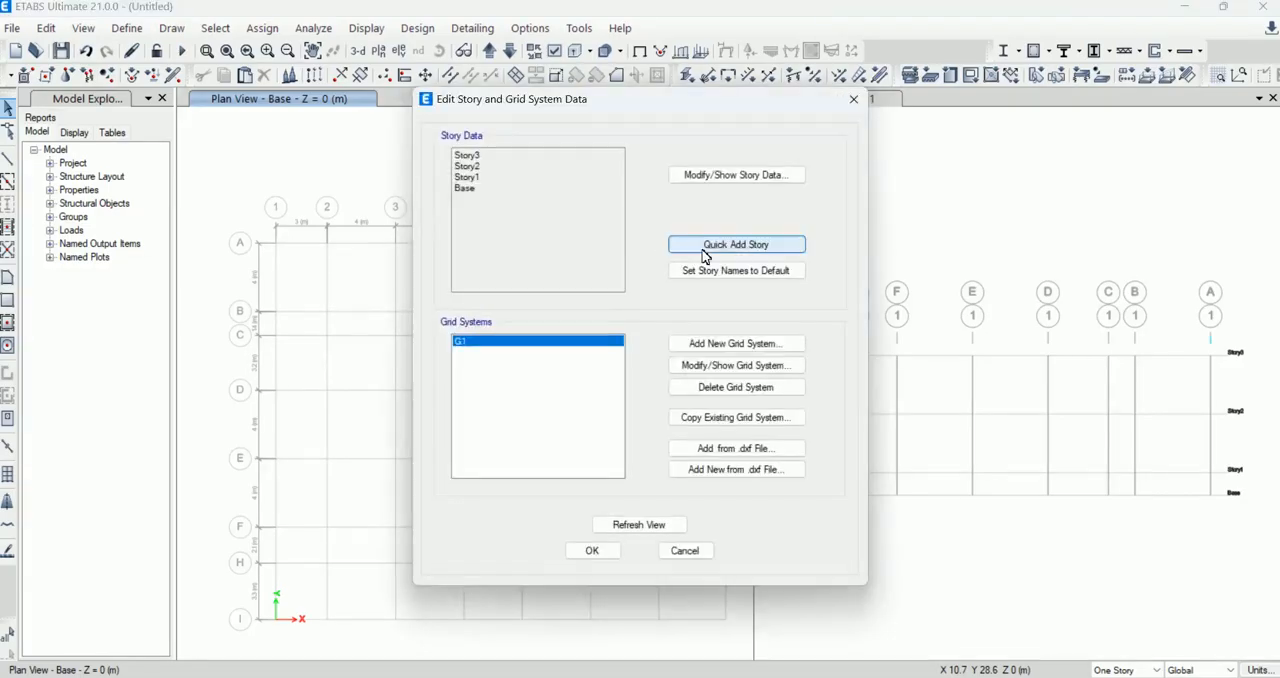
click(700, 553)
Step: Hide the grid system in the base plan view
right_click(538, 160)
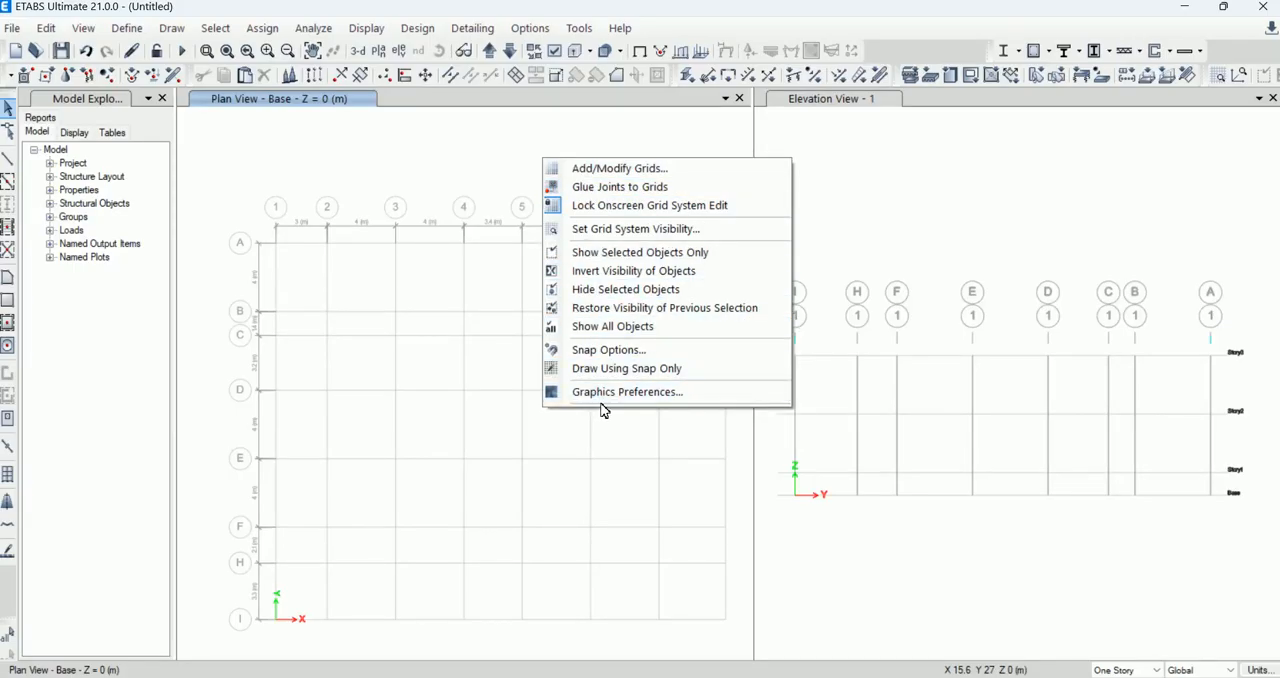
click(614, 237)
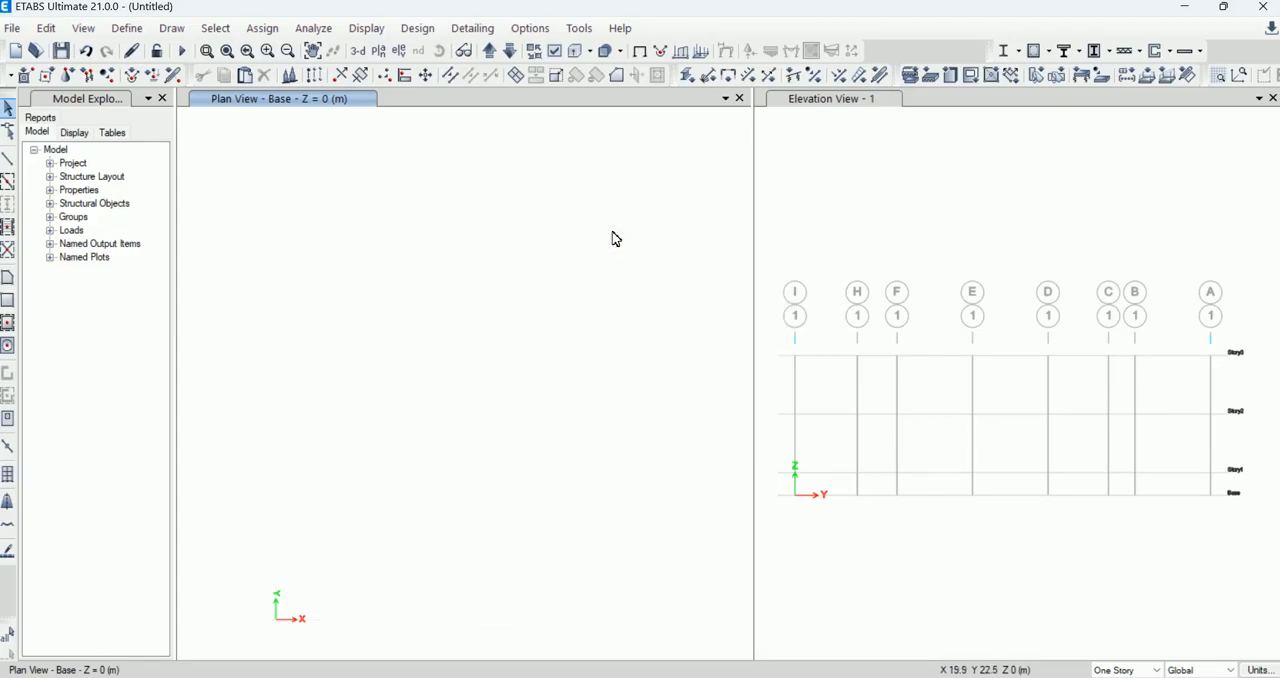
right_click(474, 207)
click(518, 250)
click(481, 225)
Step: Restore the visibility of the grid system in the base plan view
right_click(487, 175)
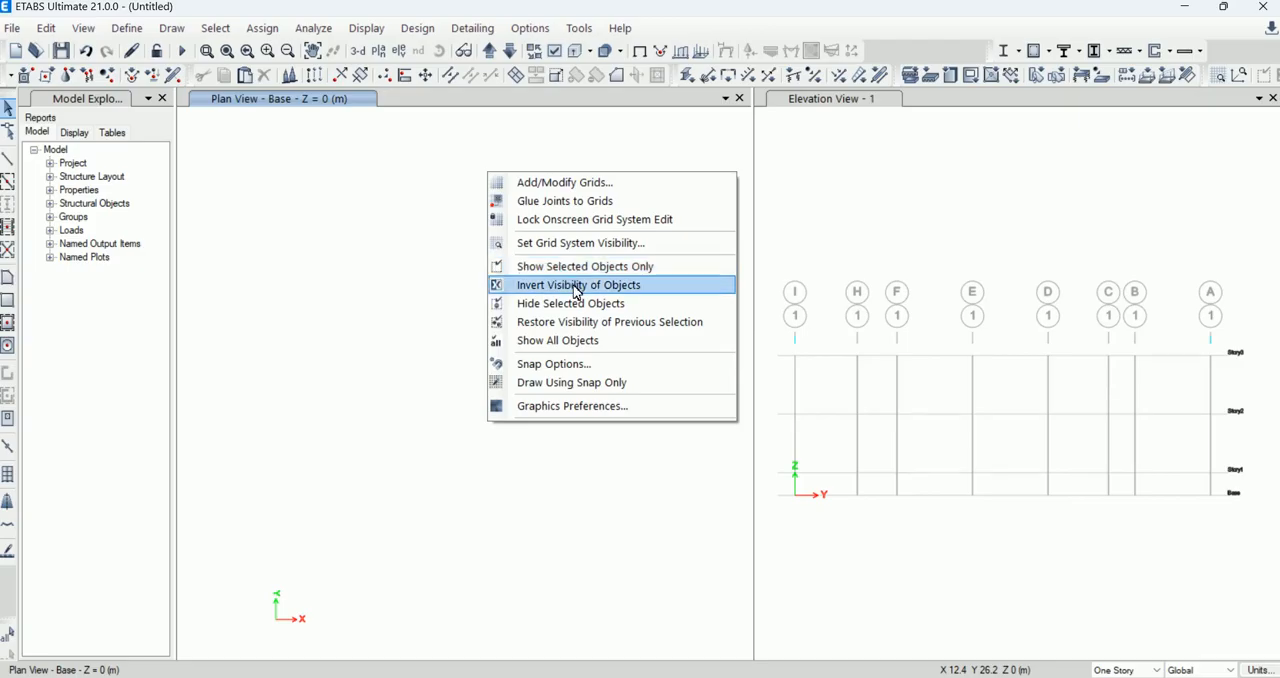
click(571, 341)
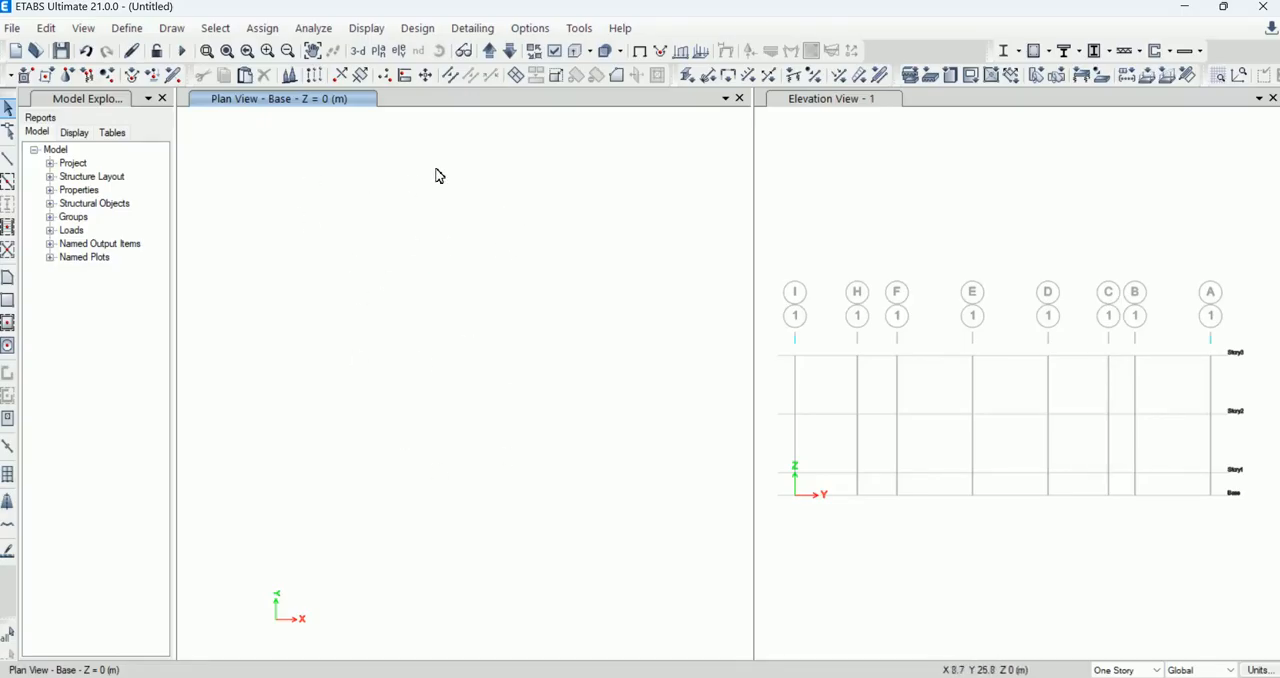
right_click(497, 158)
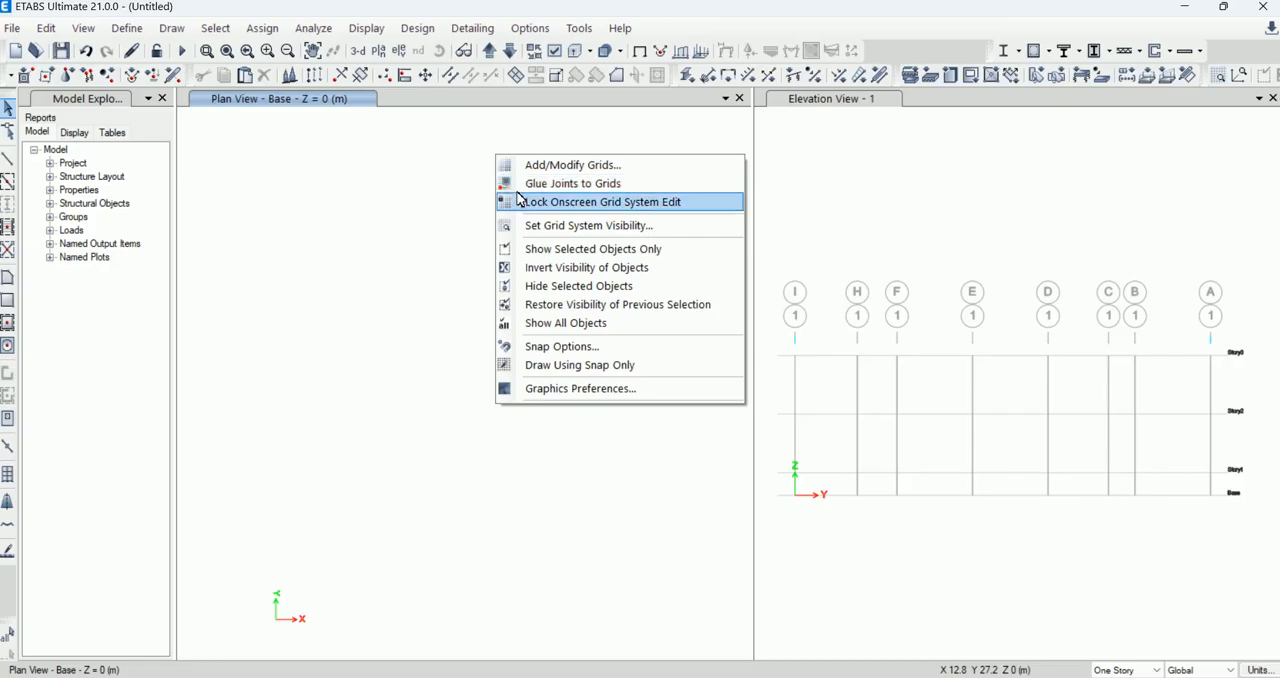
click(561, 228)
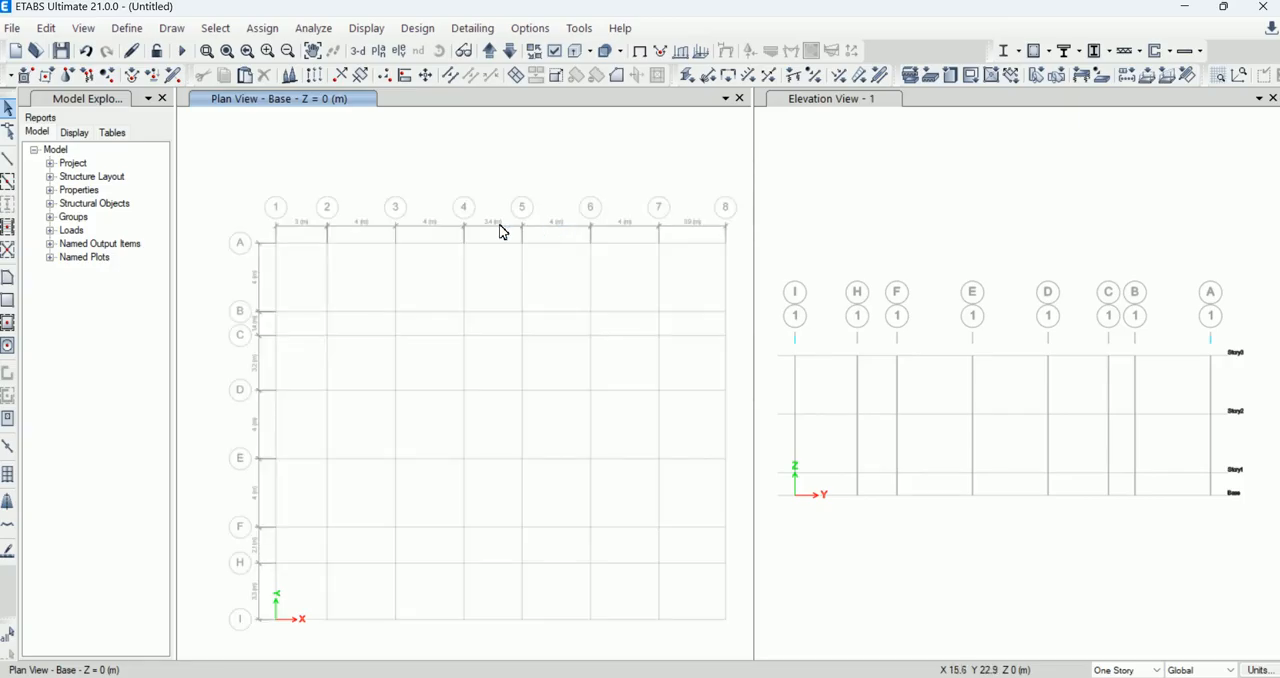
right_click(410, 162)
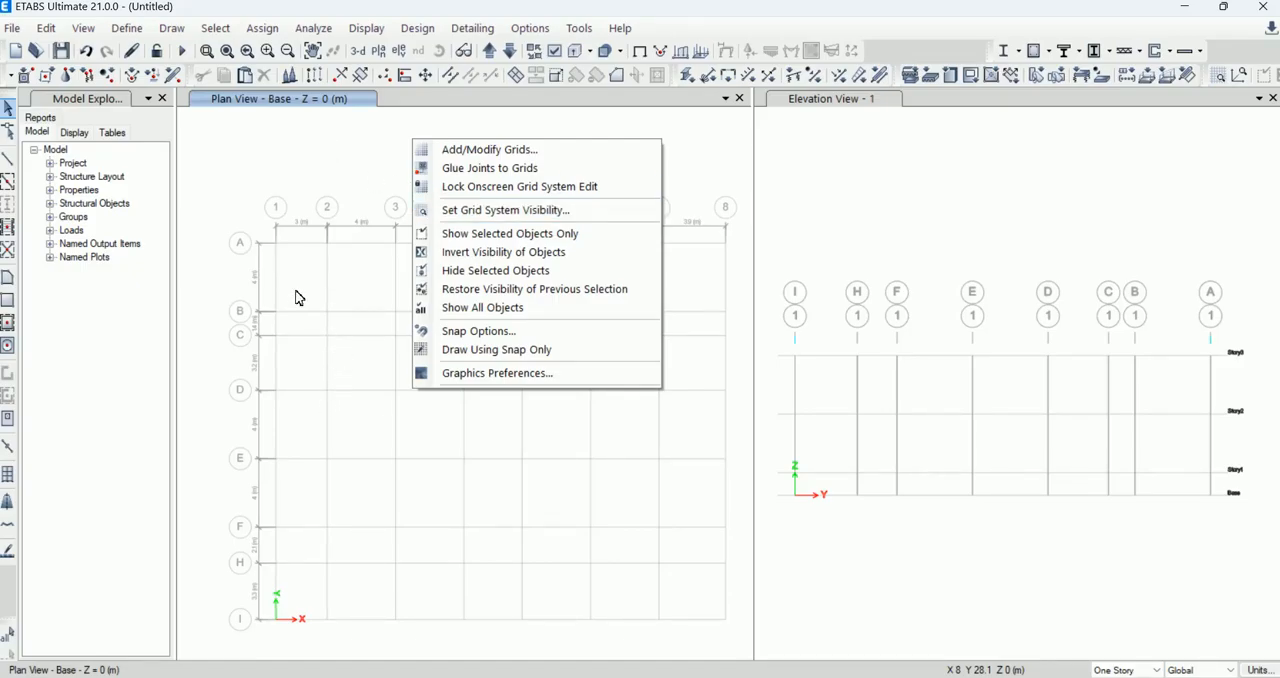
click(319, 166)
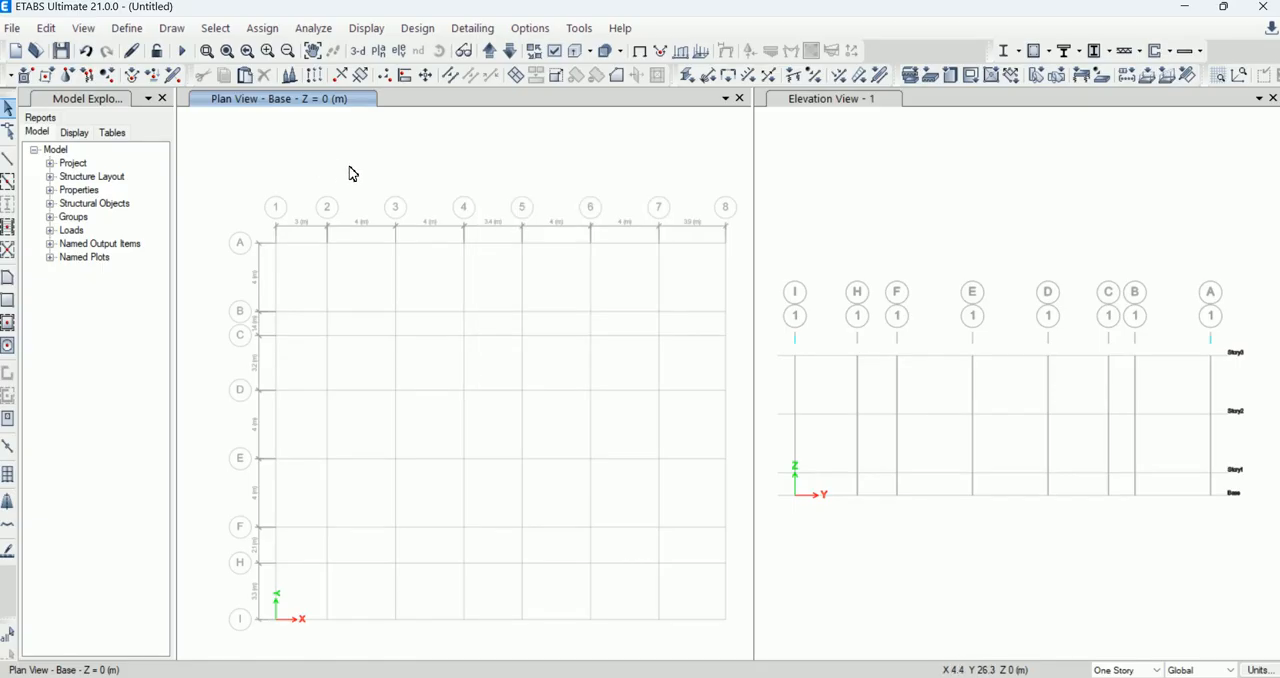
click(50, 163)
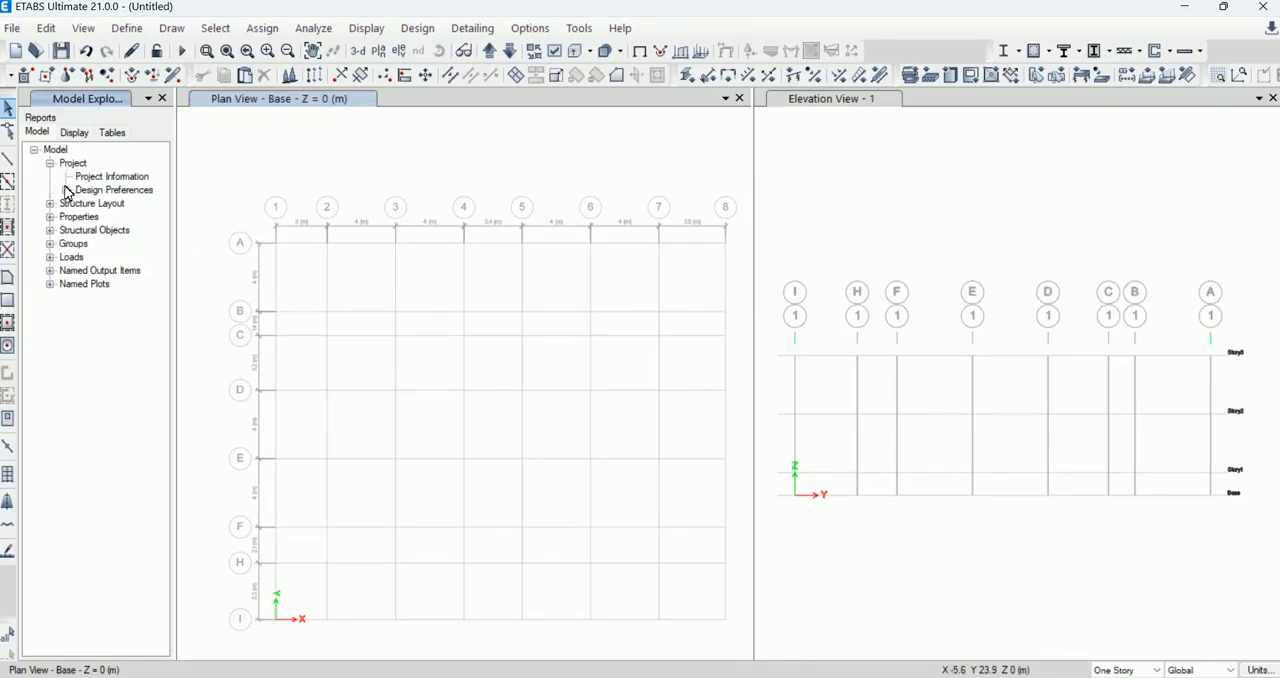
click(50, 163)
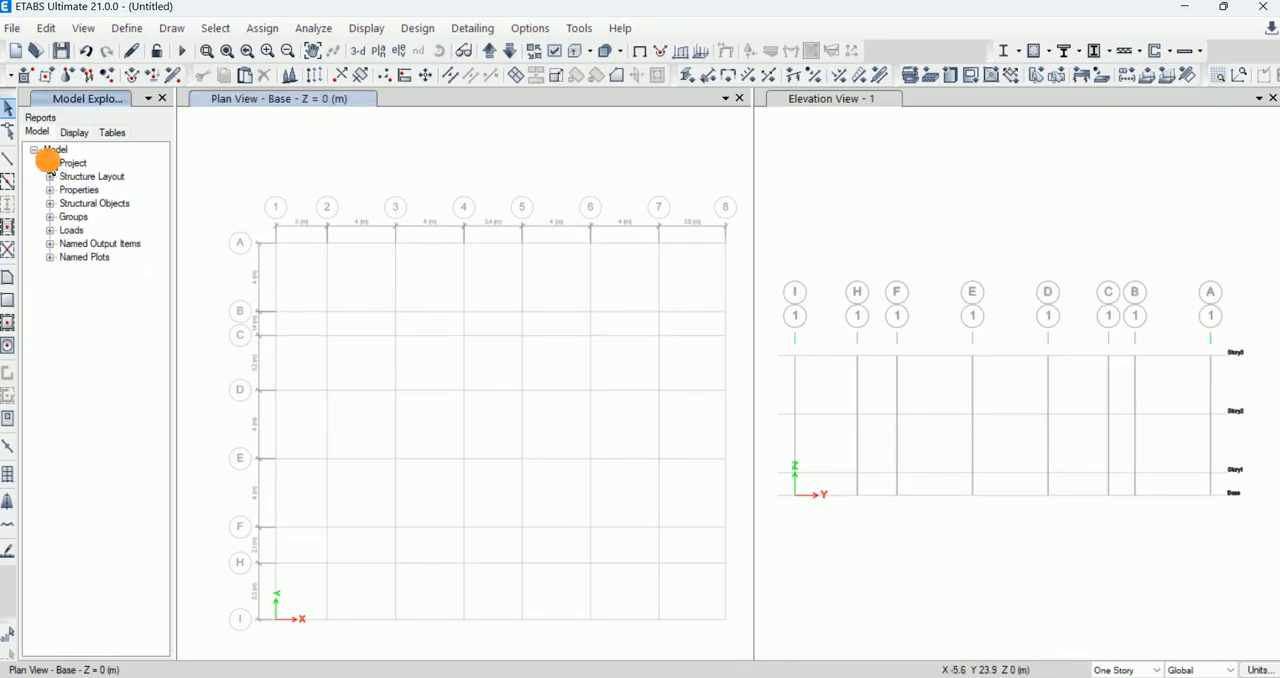
click(50, 217)
click(50, 217)
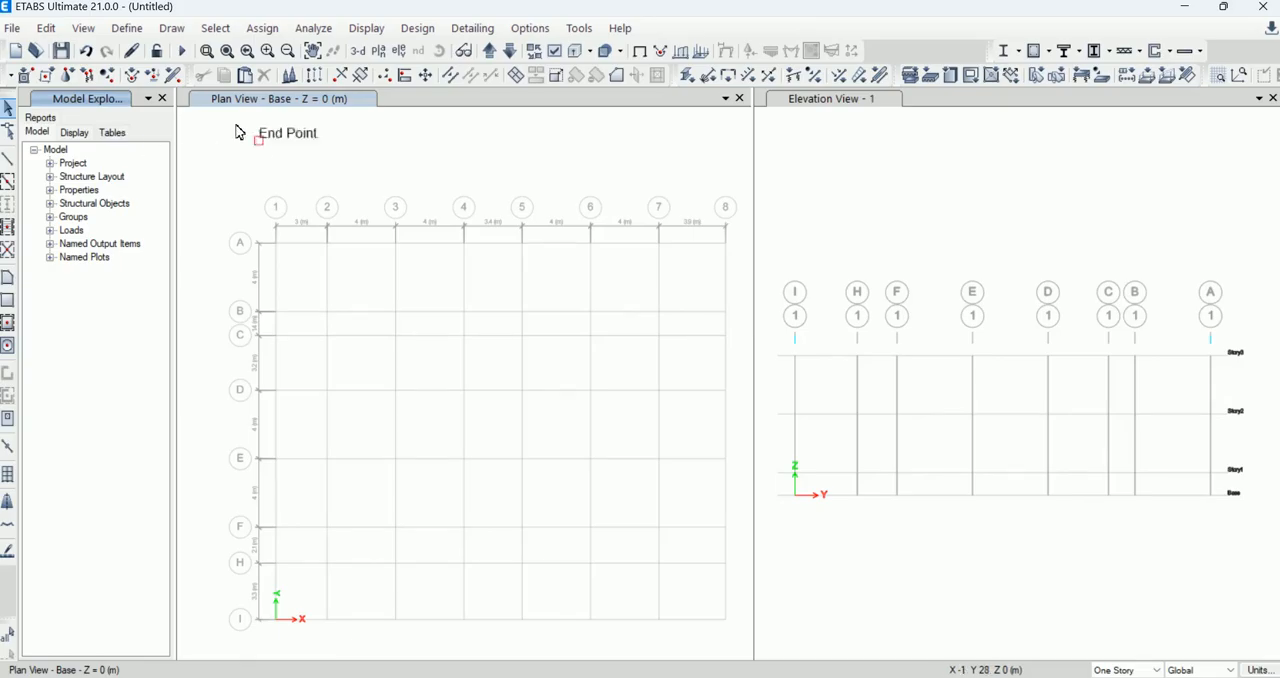
click(128, 29)
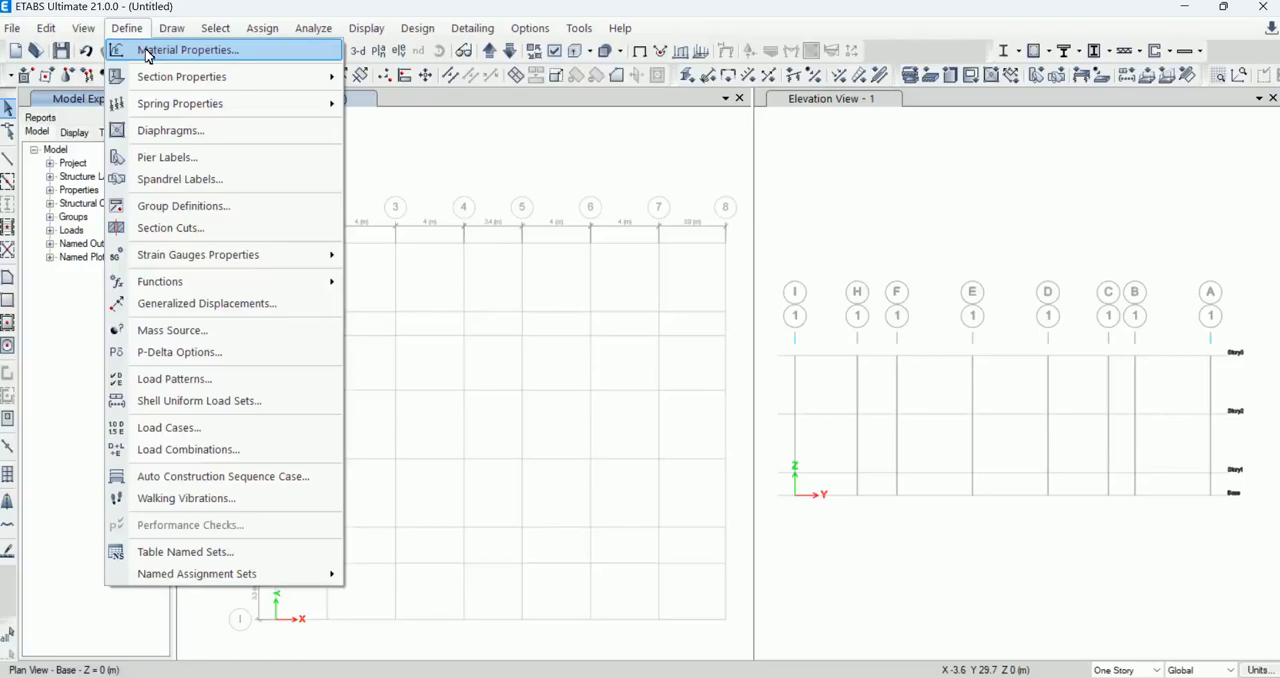
mouse_move(188, 80)
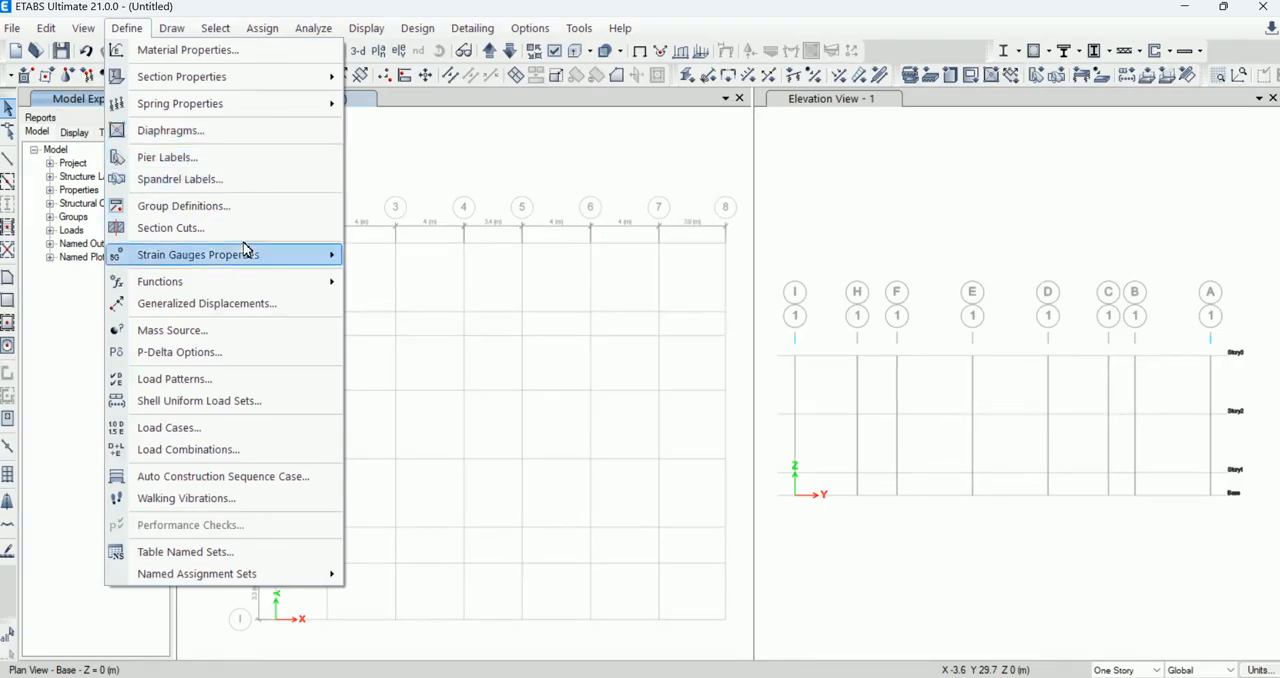
mouse_move(278, 285)
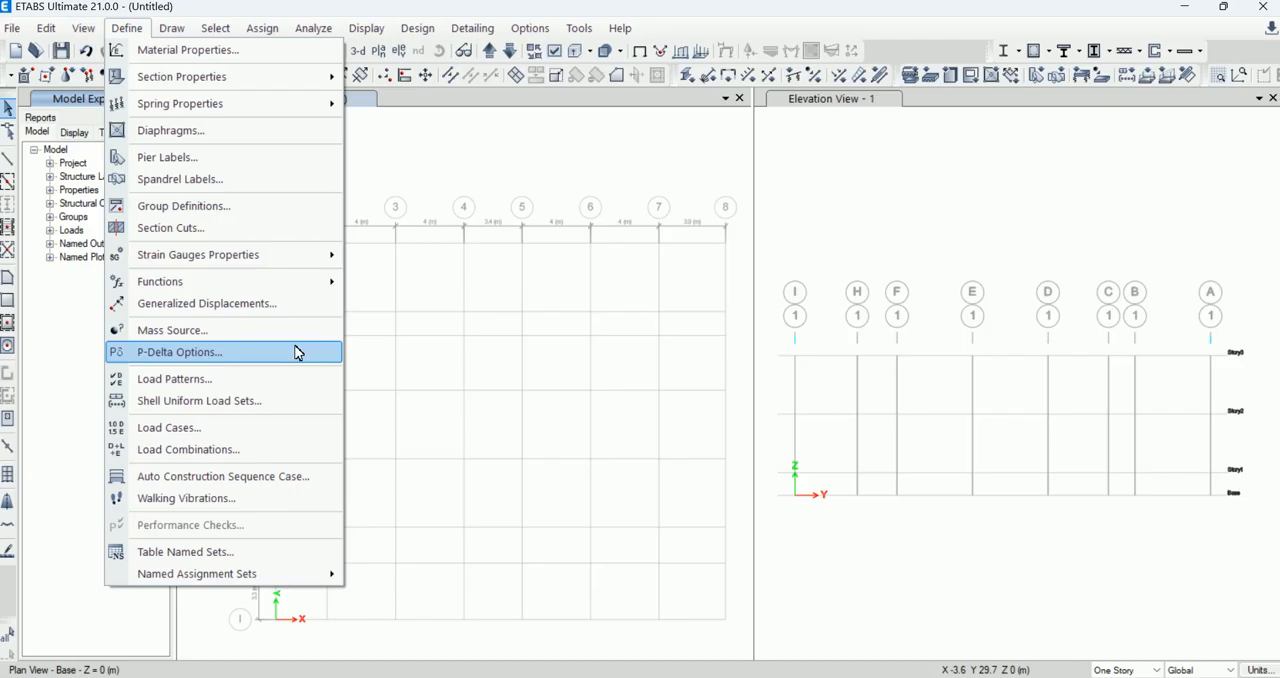
mouse_move(185, 38)
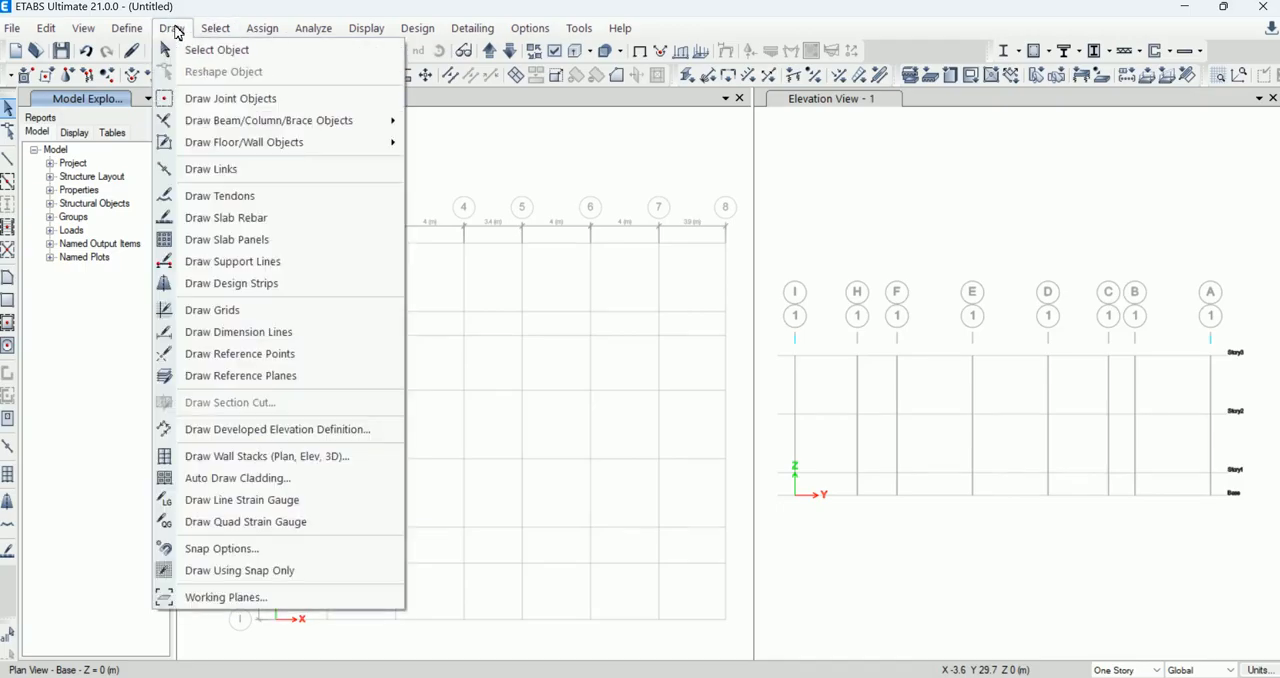
mouse_move(129, 36)
mouse_move(82, 32)
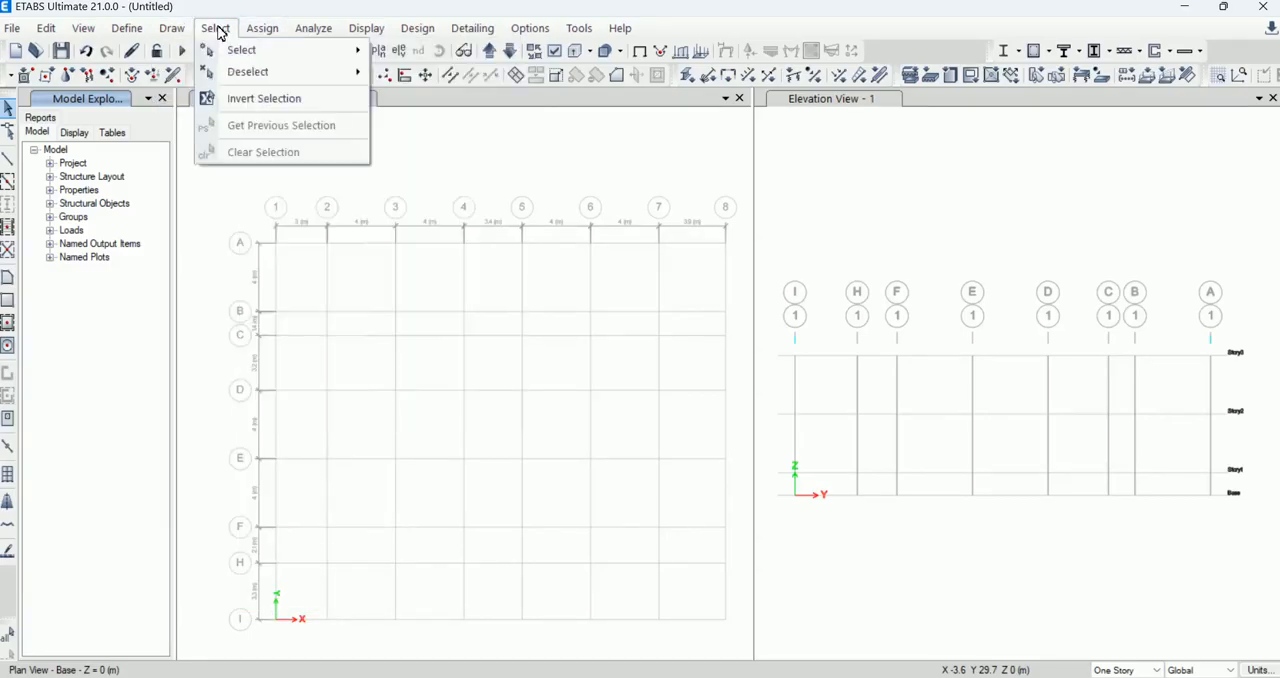
mouse_move(248, 54)
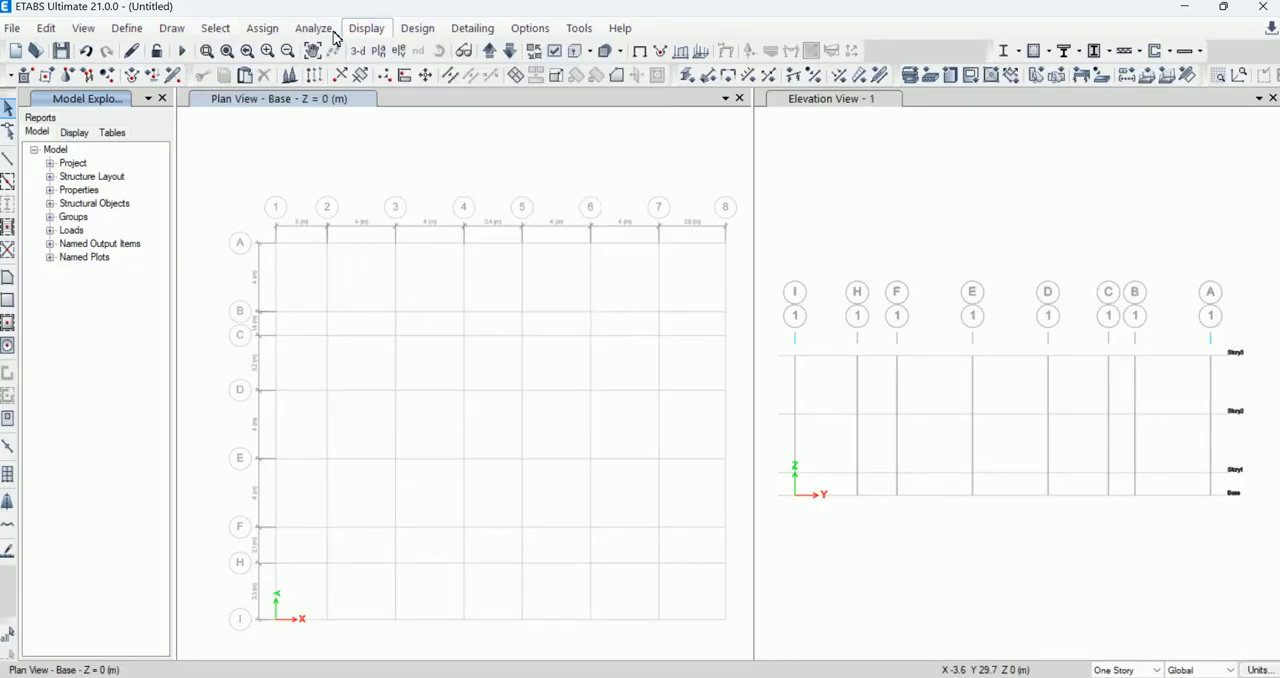
mouse_move(320, 32)
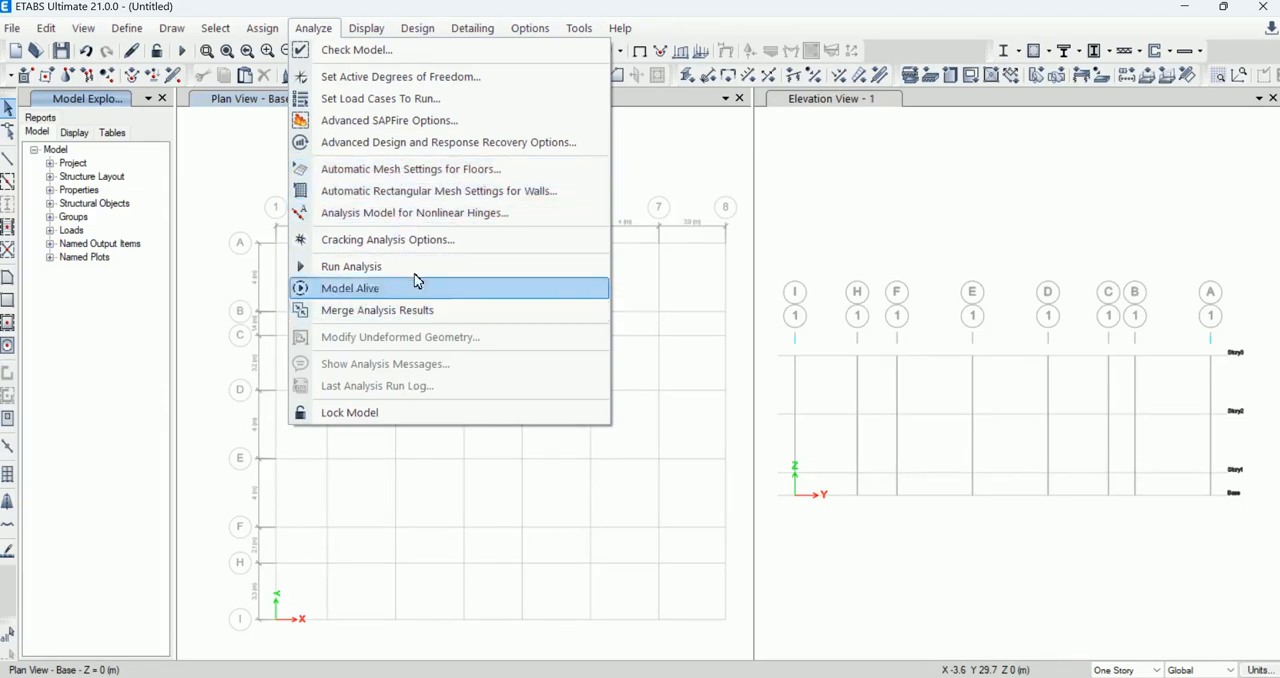
mouse_move(366, 35)
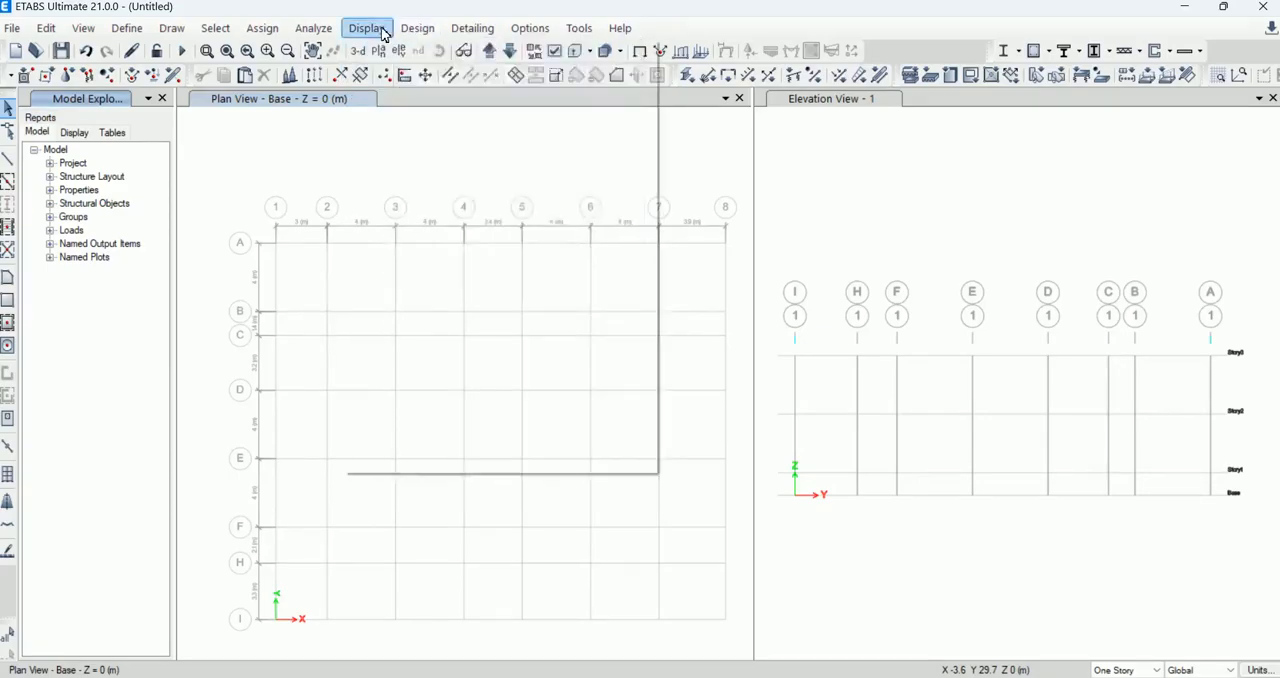
click(367, 29)
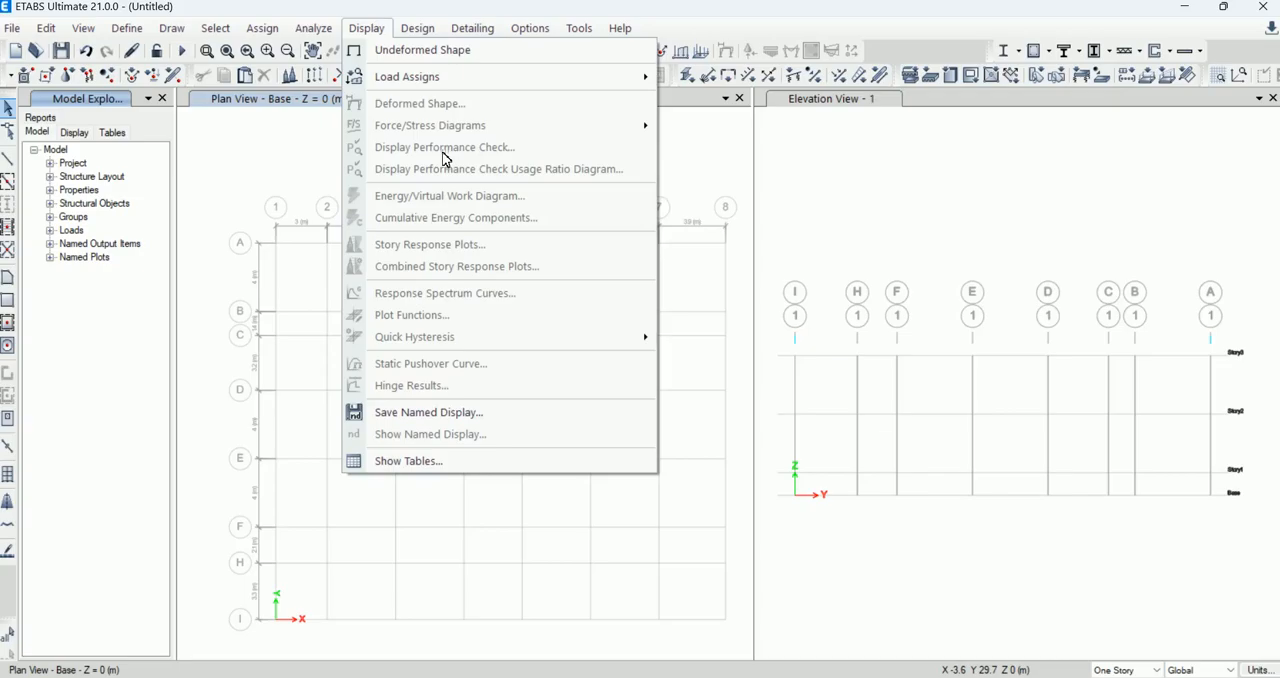
mouse_move(417, 32)
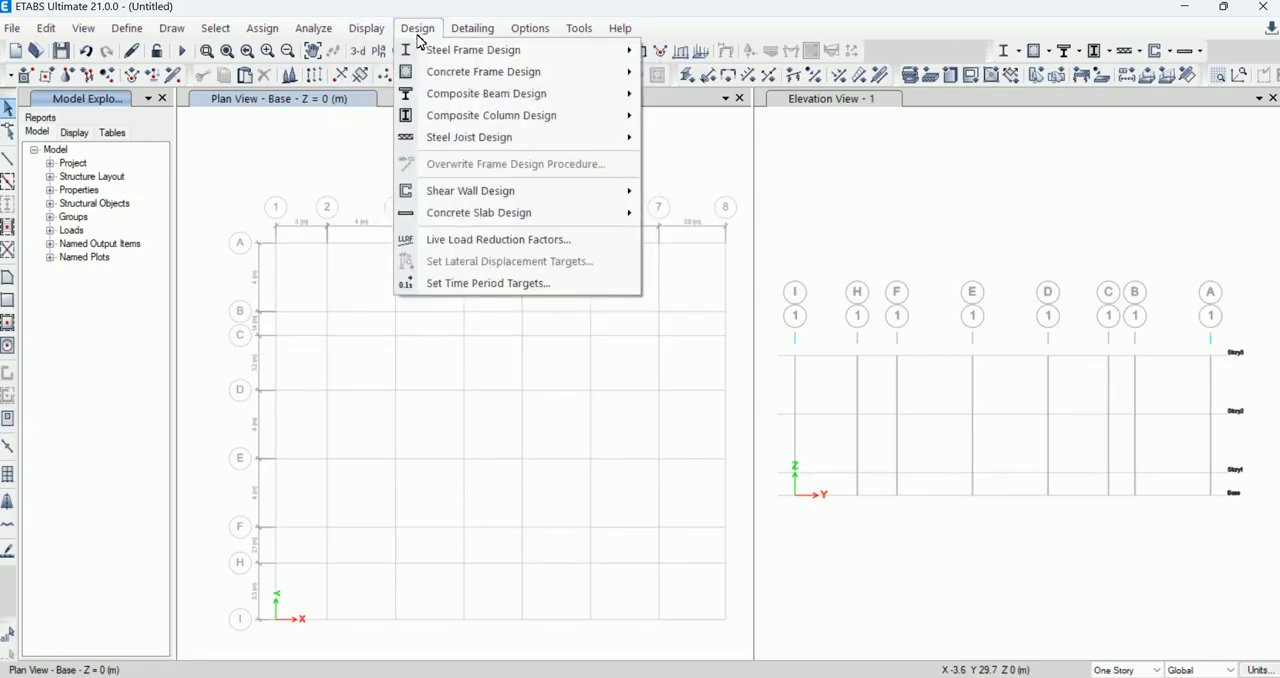
mouse_move(449, 69)
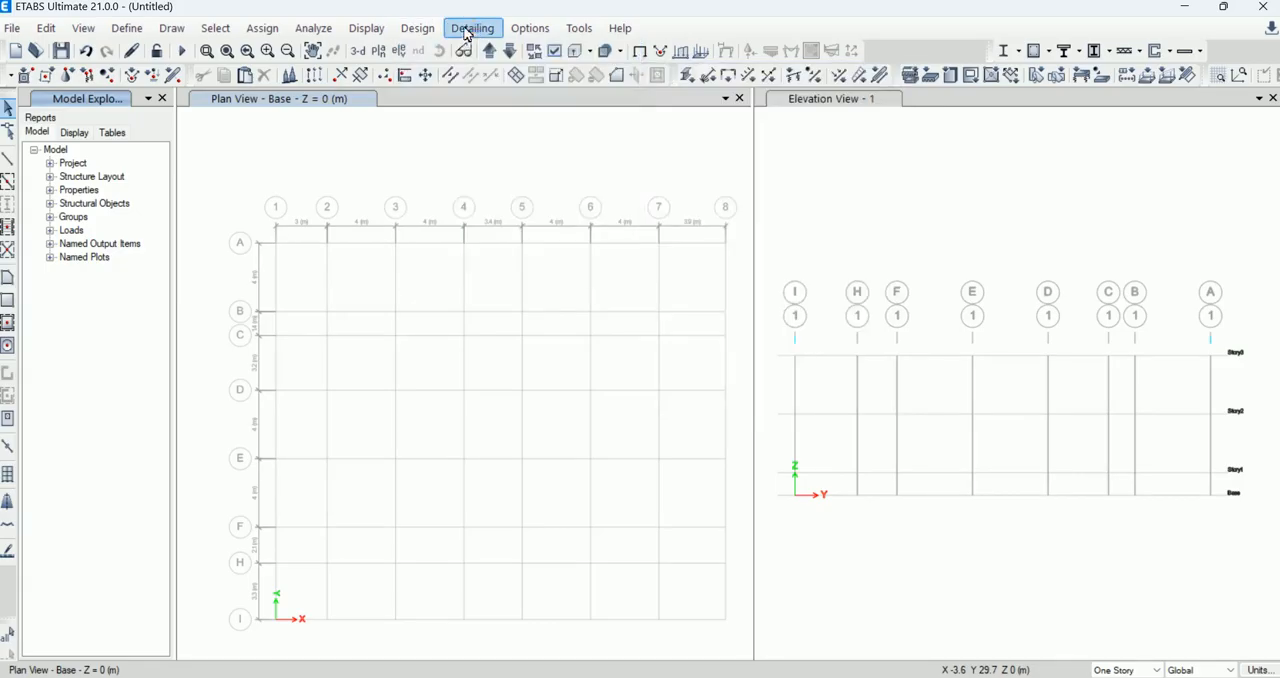
click(466, 32)
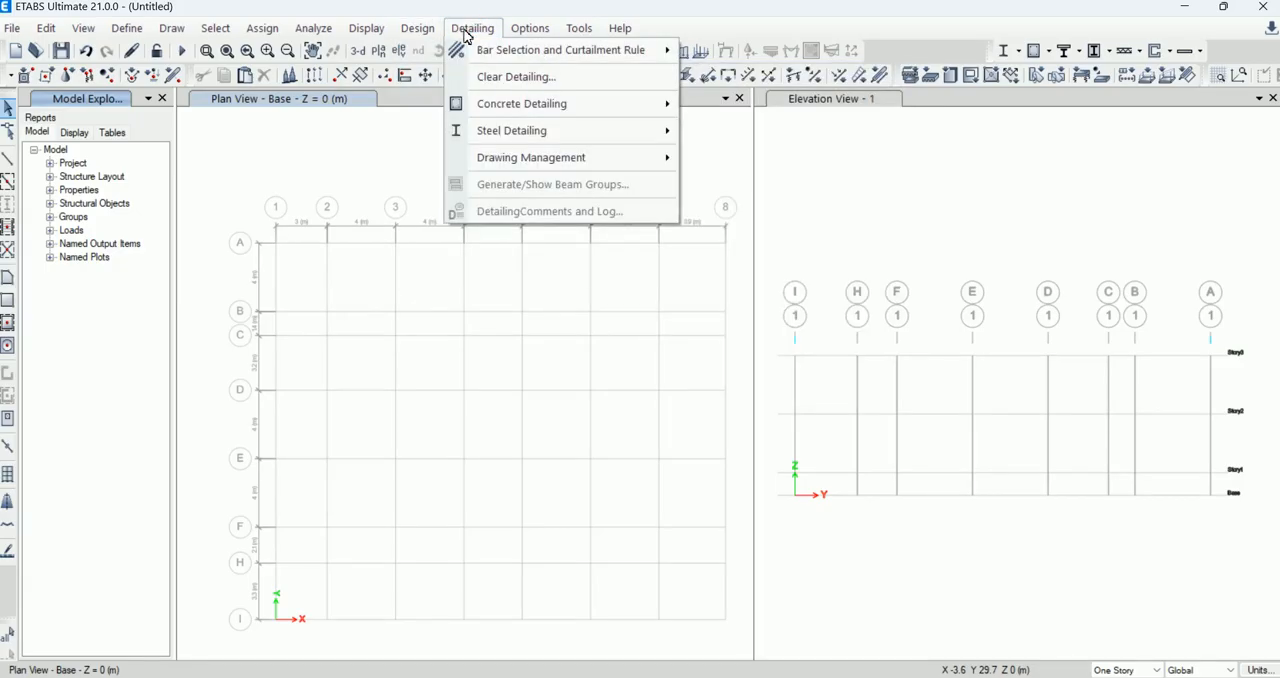
mouse_move(525, 37)
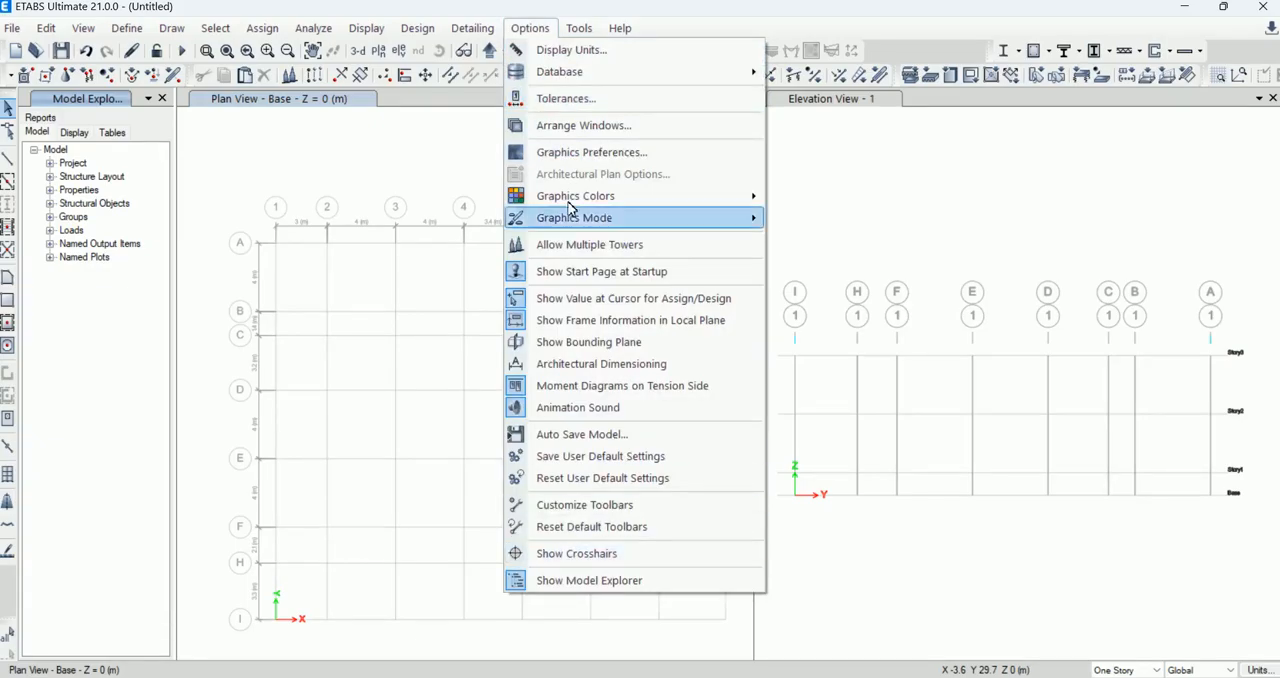
mouse_move(577, 30)
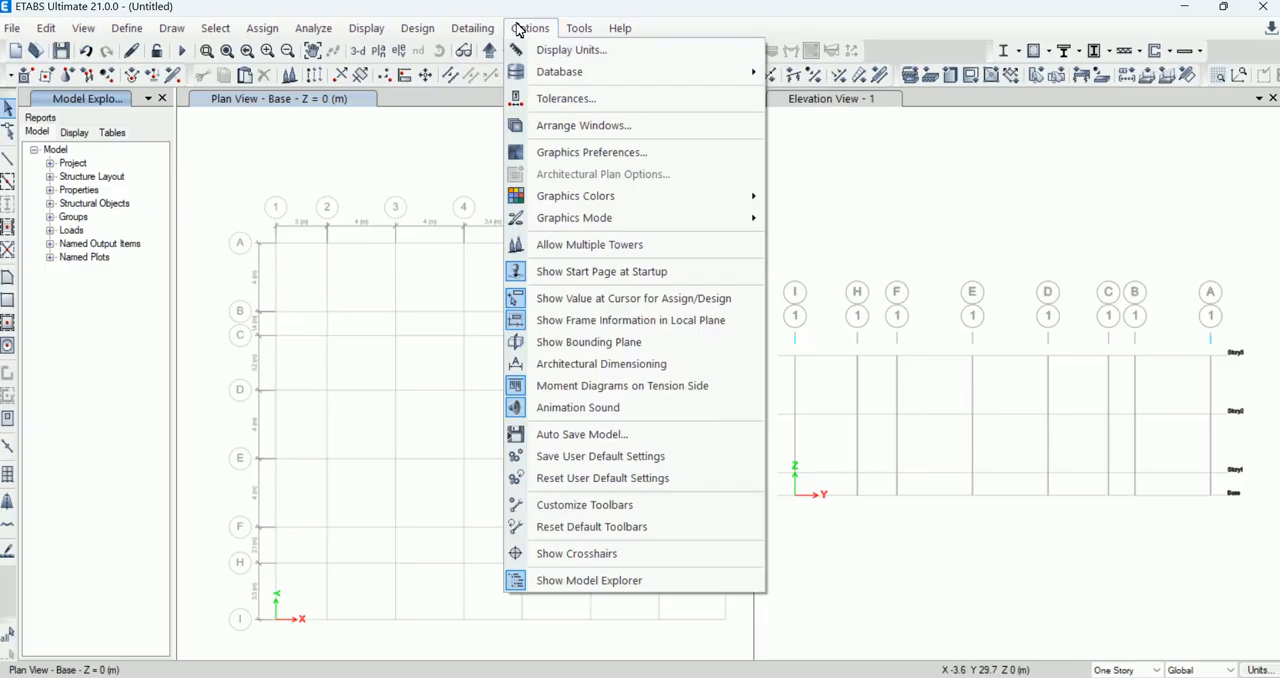
click(380, 128)
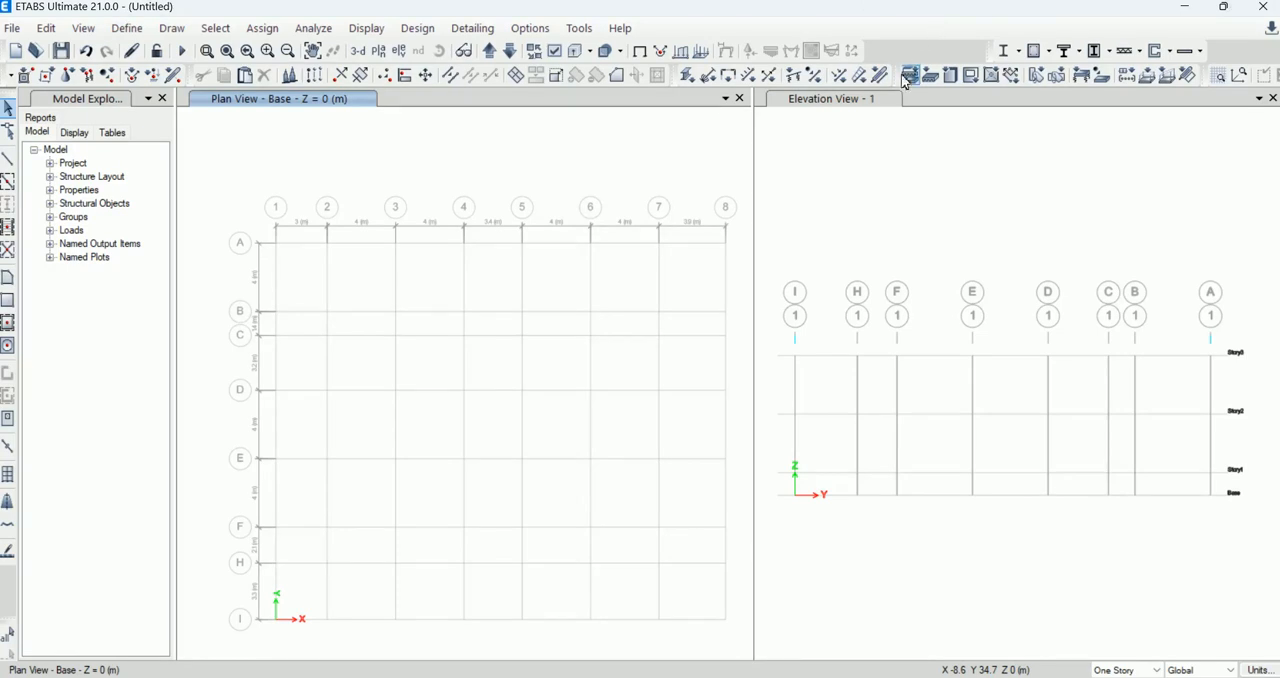
Step: Rename the existing Concrete material as C 28 and keep its material type as Concrete
click(114, 28)
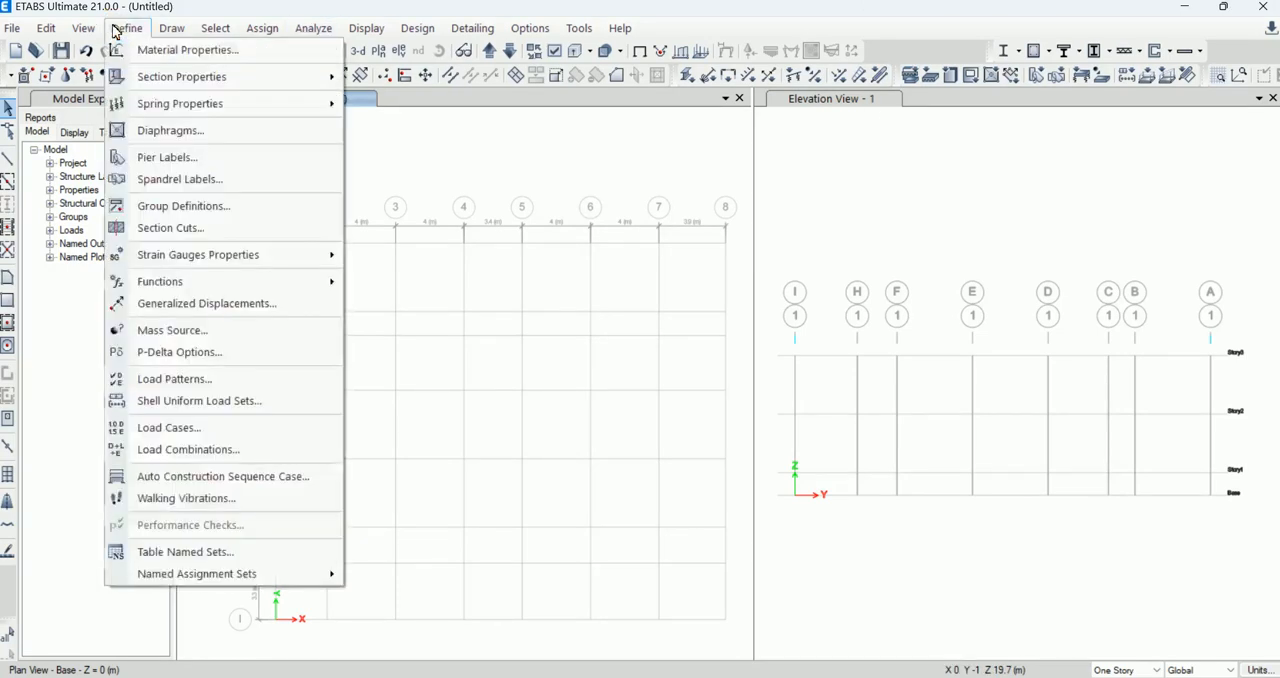
click(155, 49)
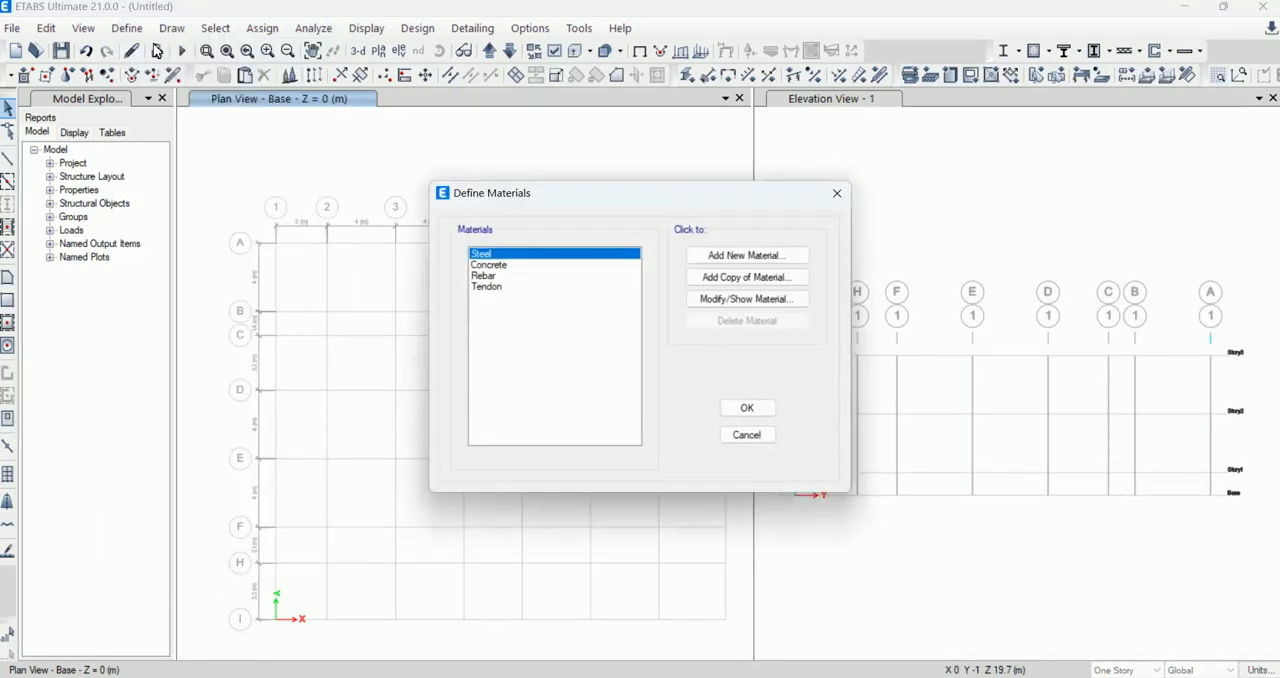
click(504, 266)
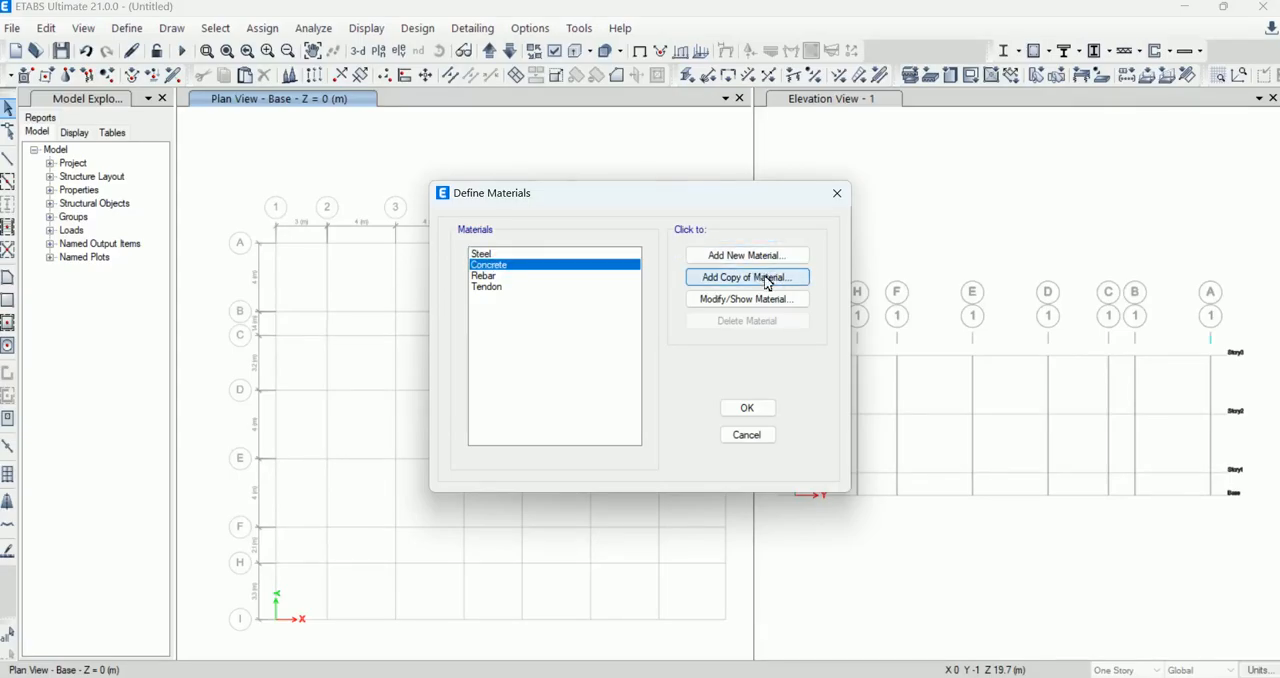
click(768, 302)
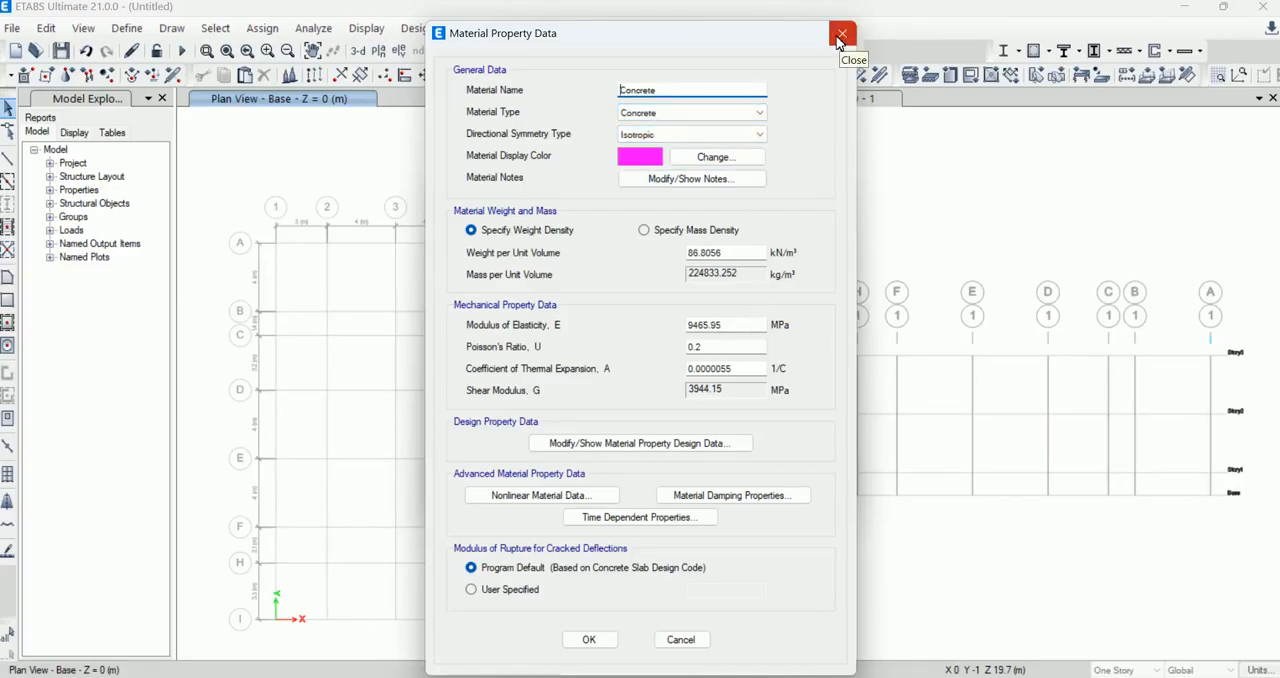
click(591, 90)
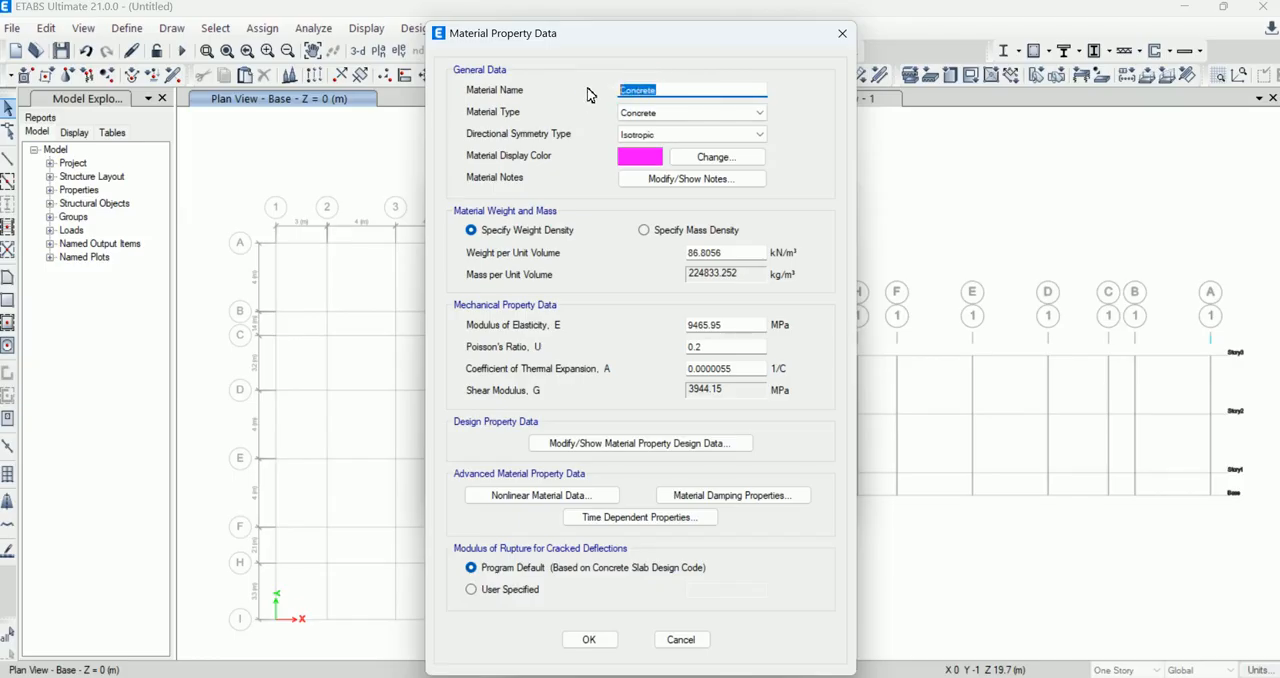
text(C)
text(28)
click(690, 114)
click(690, 114)
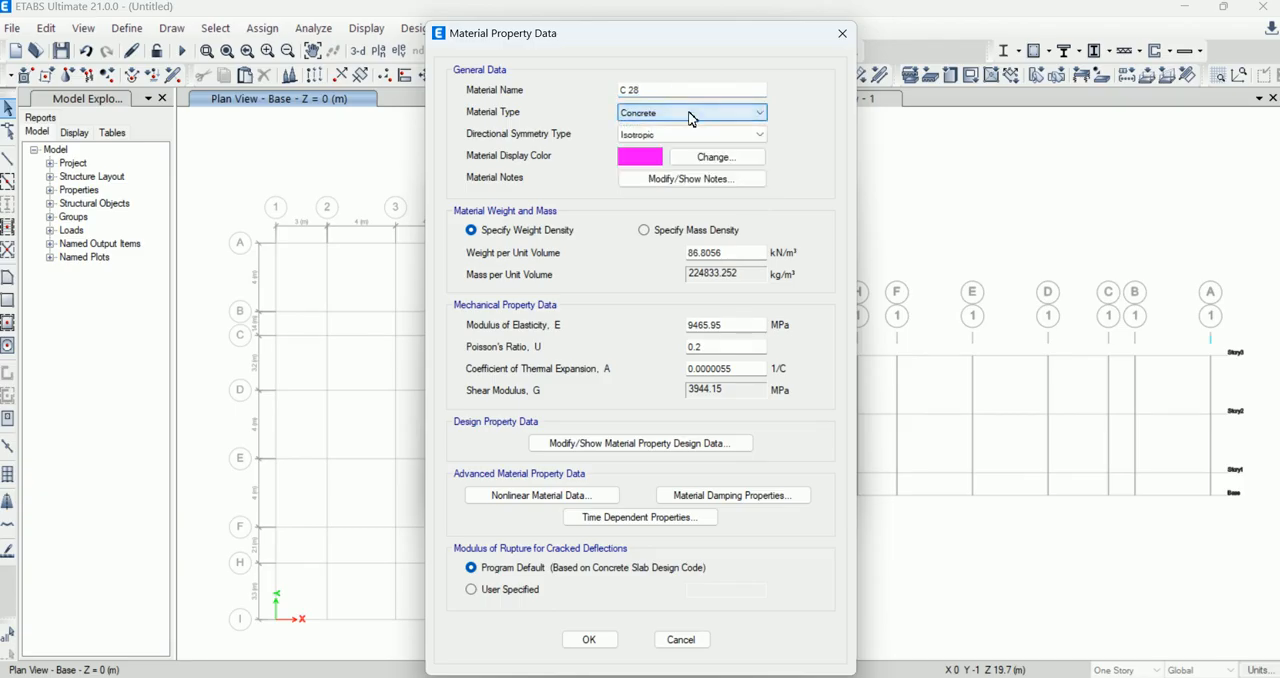
Step: Set the specified concrete compressive strength f'c of the C 28 material to 28 MPa
click(695, 446)
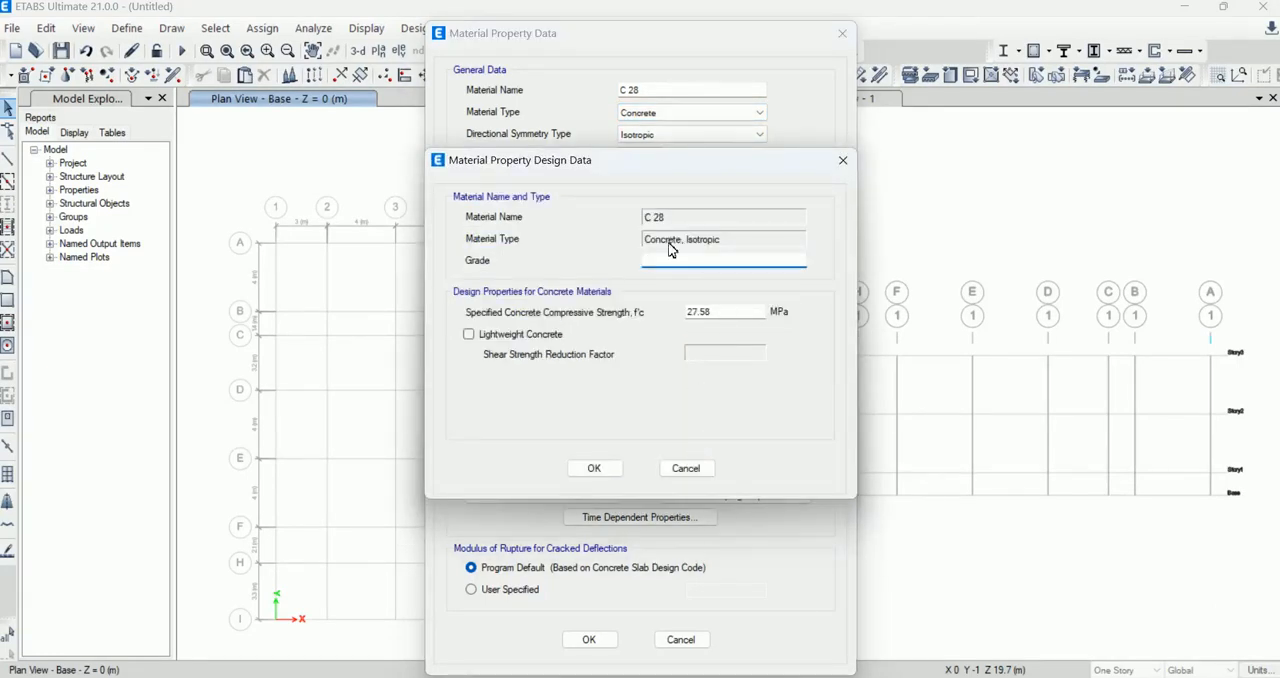
drag(708, 311, 643, 314)
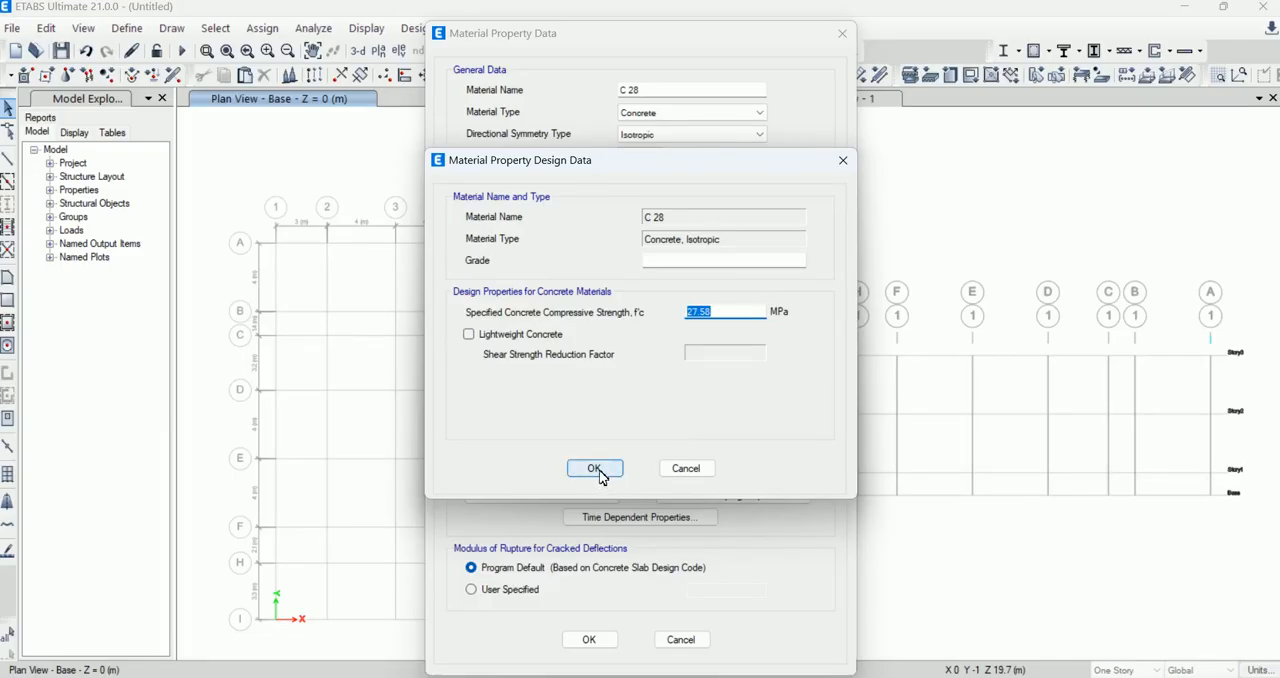
text(28)
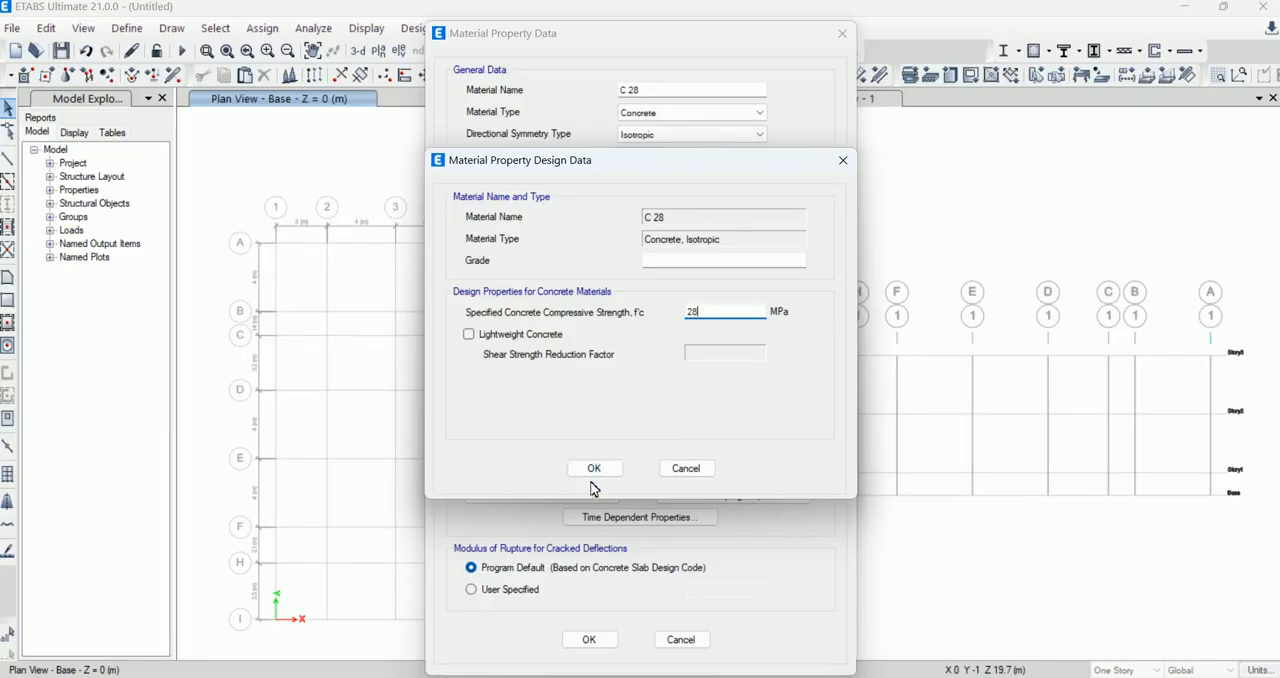
click(597, 469)
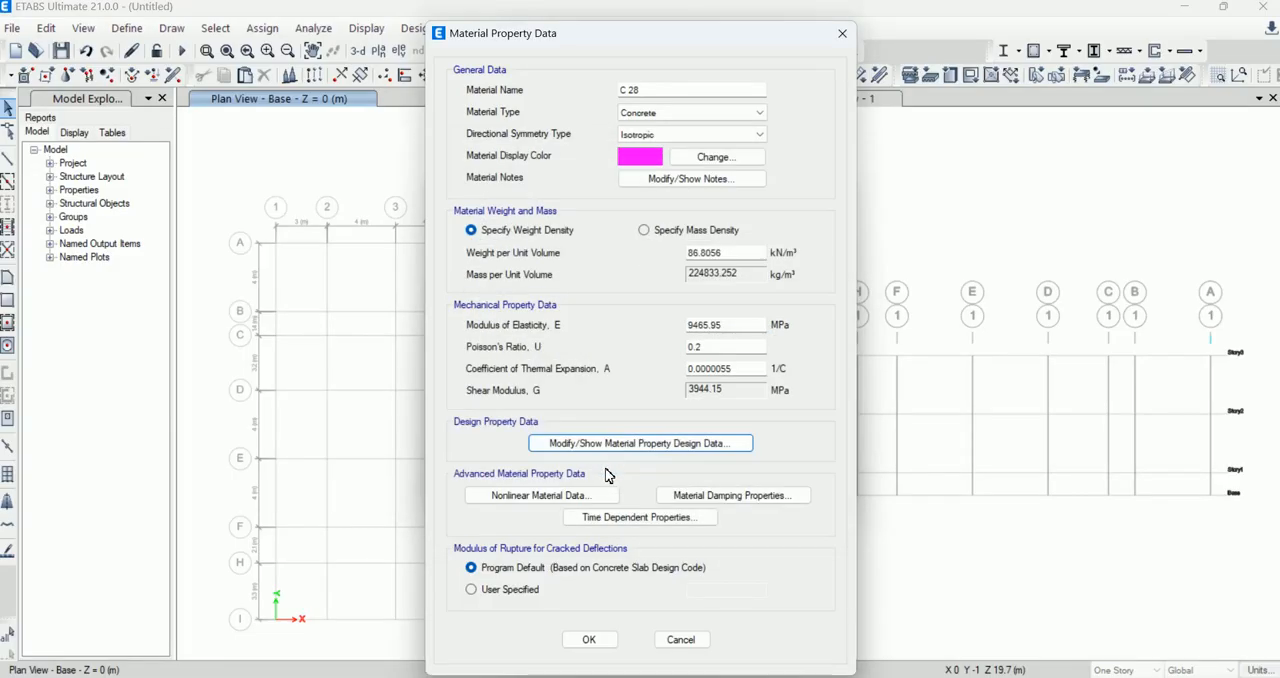
Step: Review the time-dependent type options for C 28, keep CEB-FIP 90, and save the concrete material
click(652, 520)
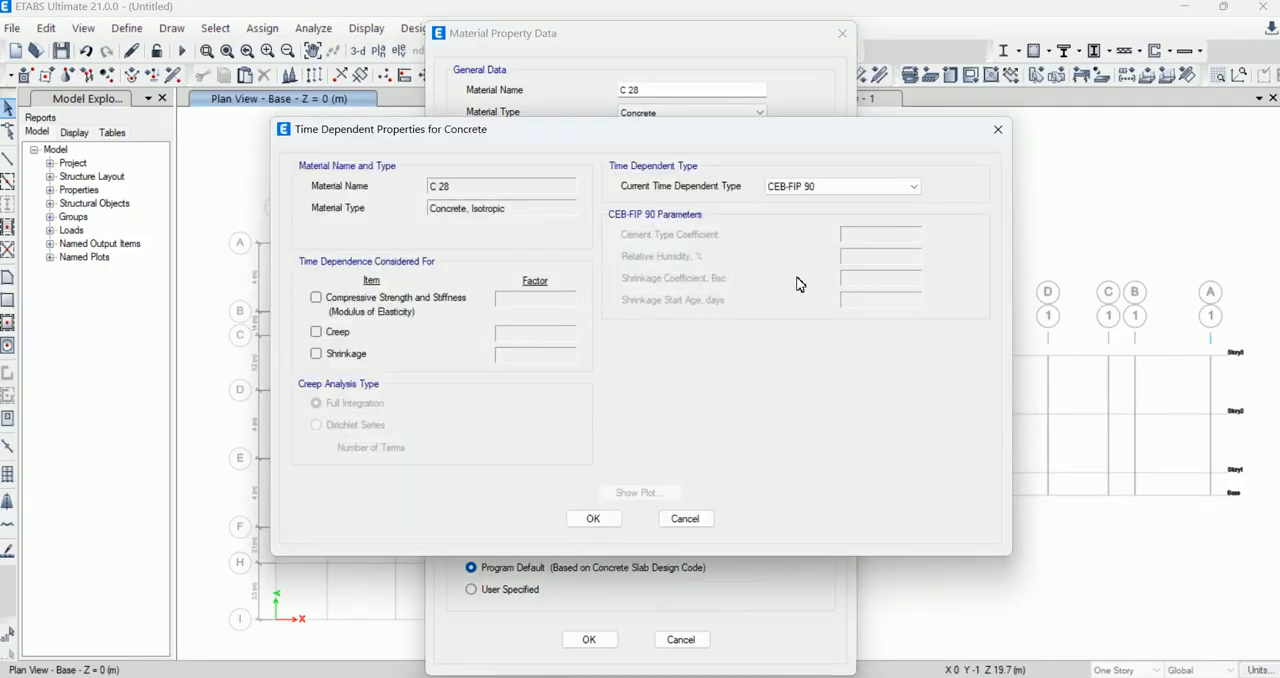
click(880, 192)
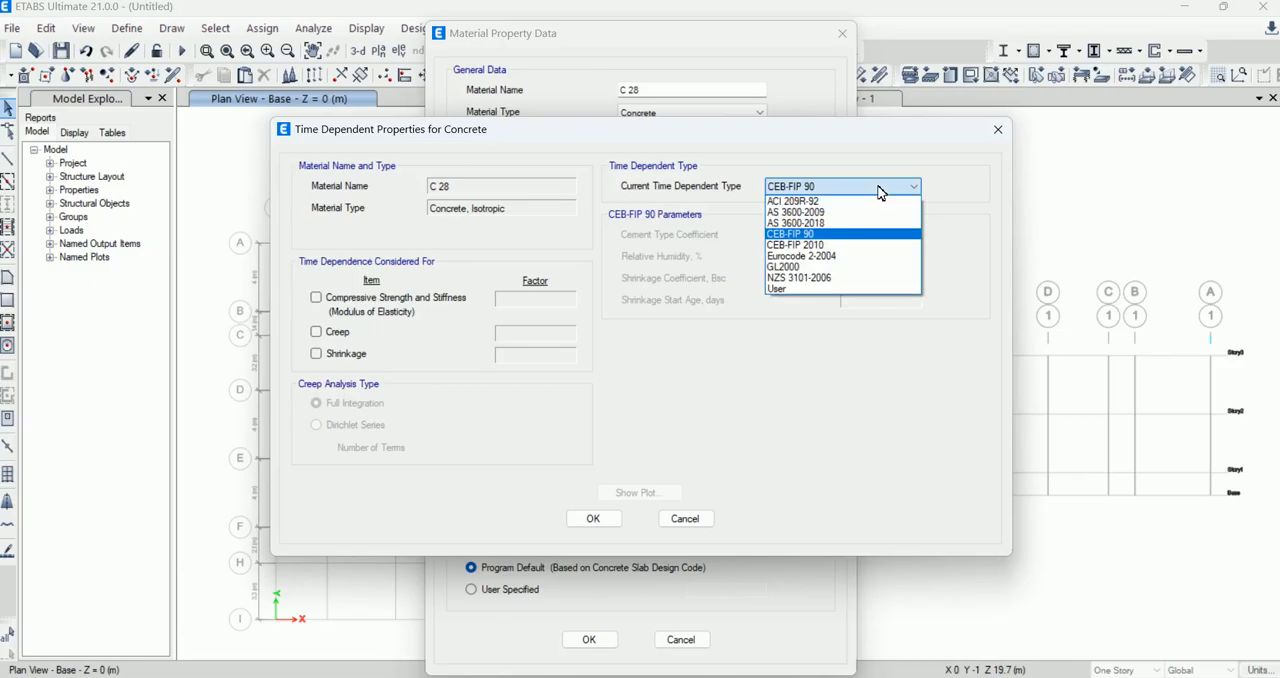
click(880, 192)
click(593, 518)
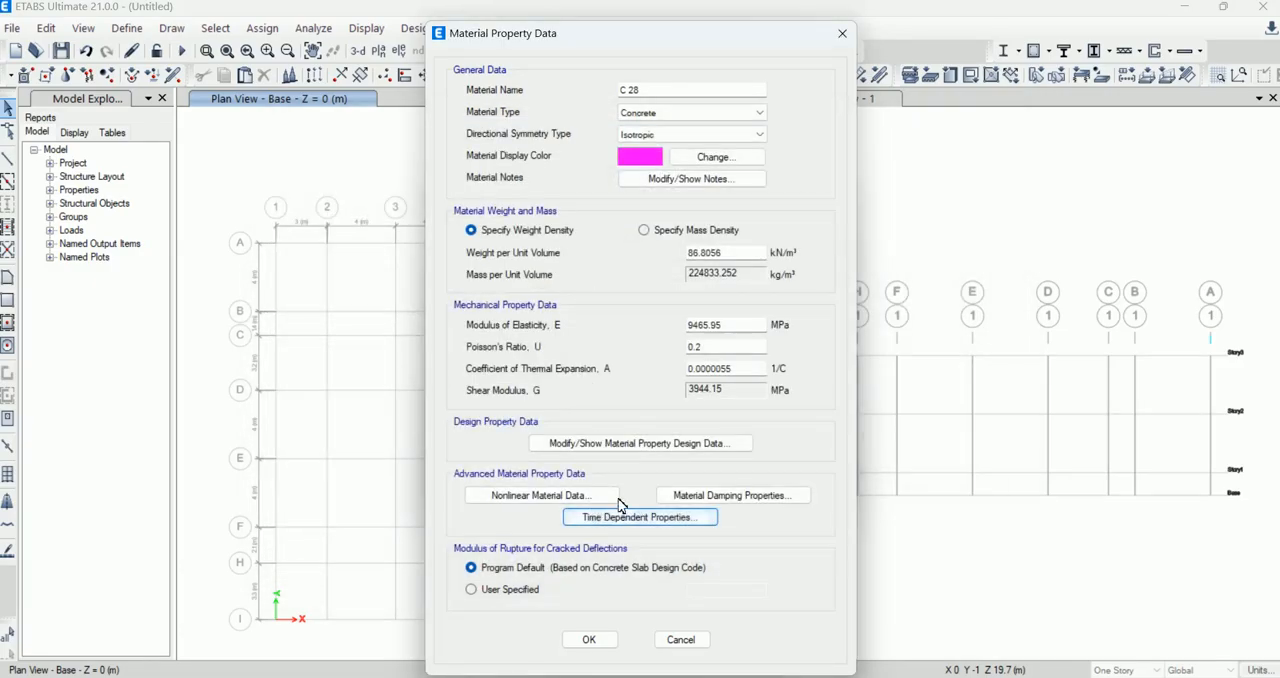
click(580, 640)
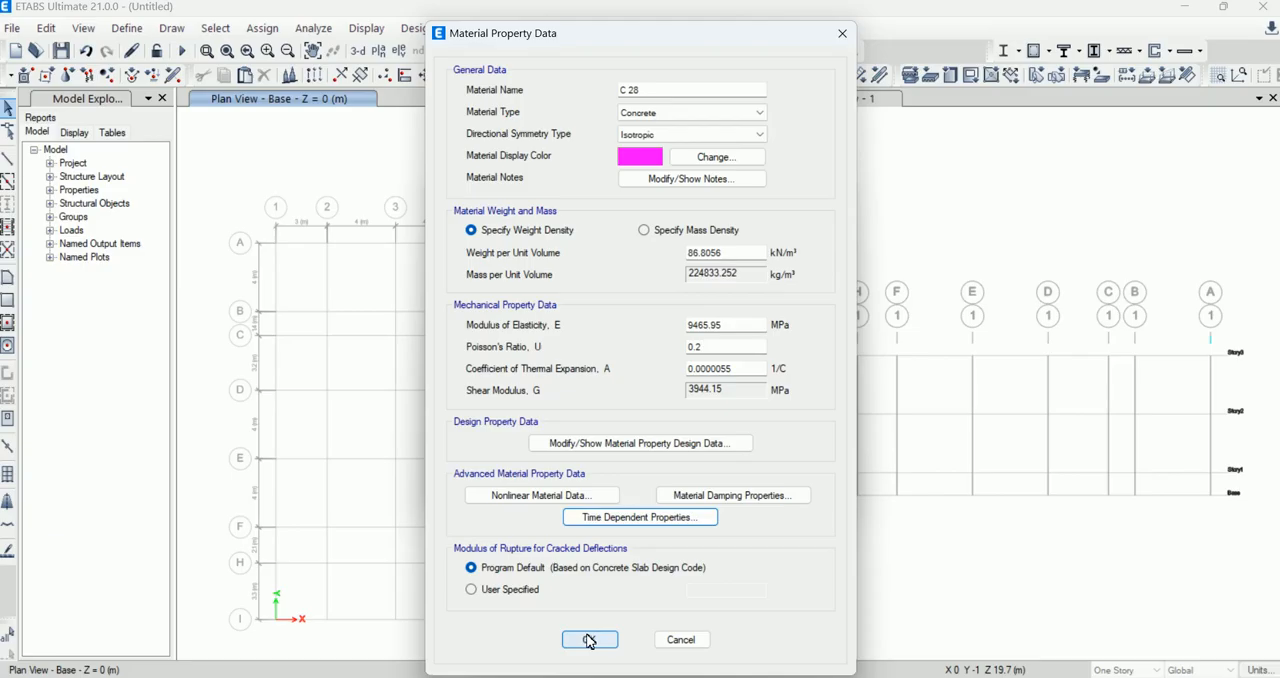
click(589, 640)
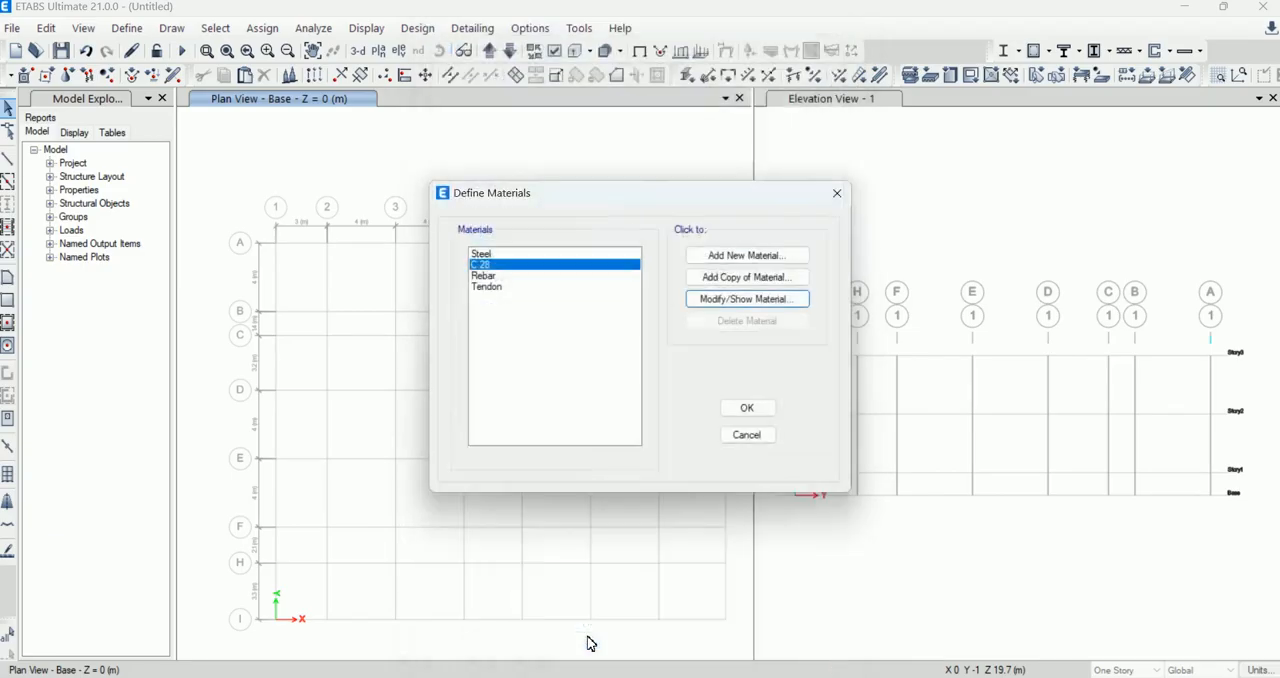
Step: Reapply the Rebar material type to the existing Rebar material and rename it G 60
click(491, 280)
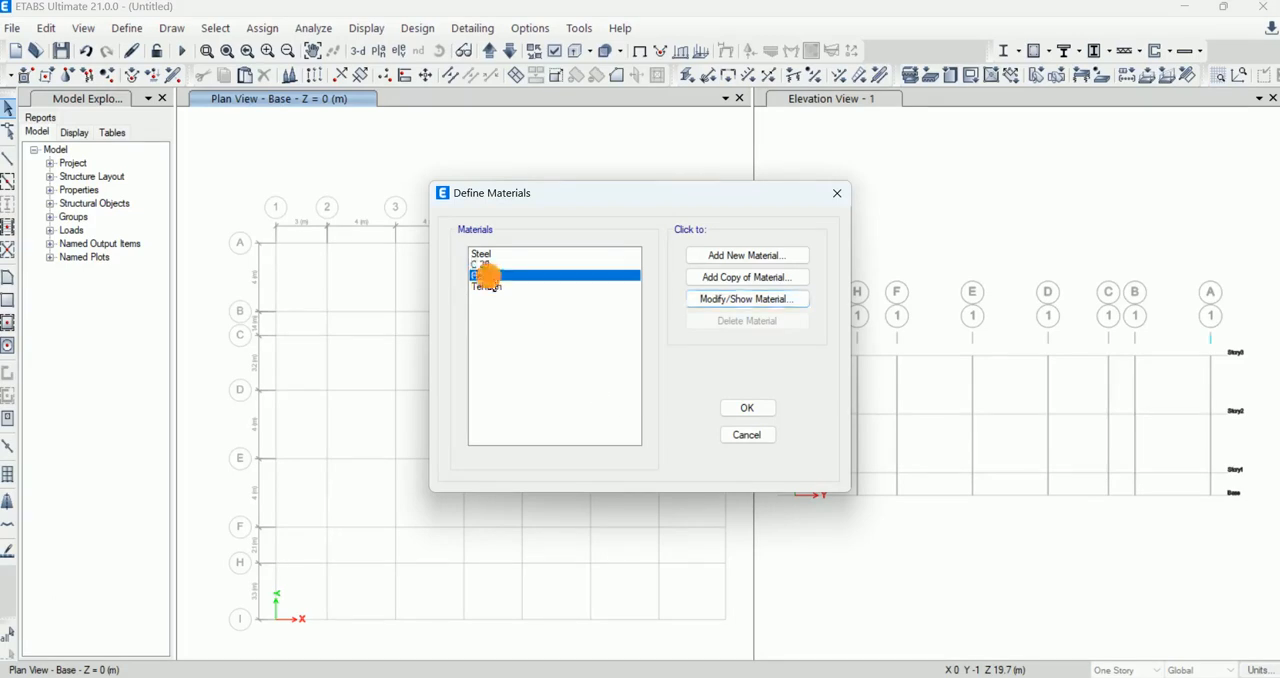
click(750, 302)
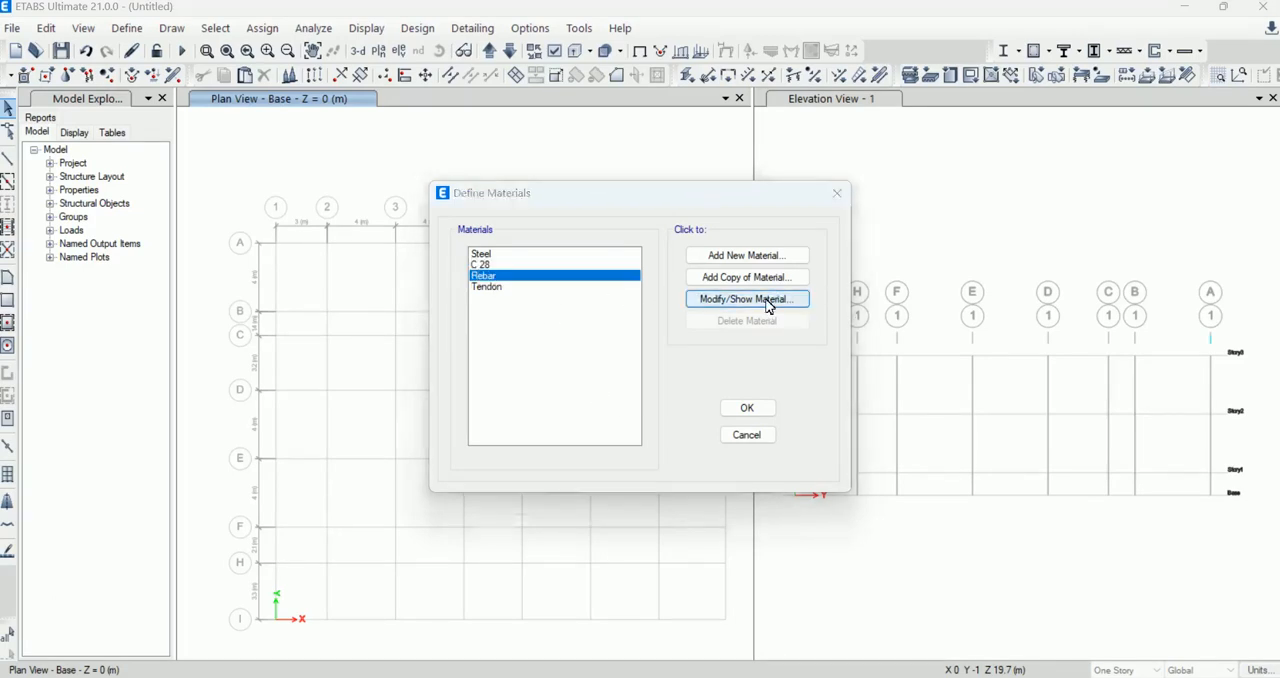
click(666, 115)
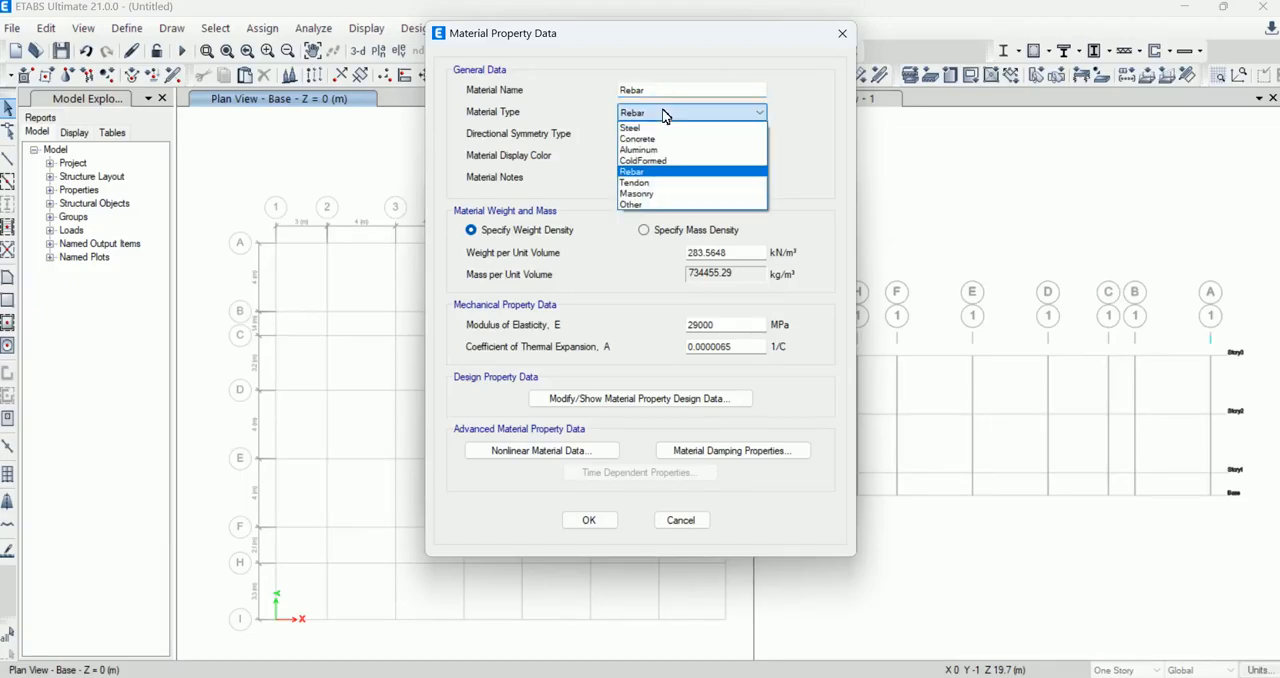
click(660, 172)
double_click(640, 90)
text(G 60)
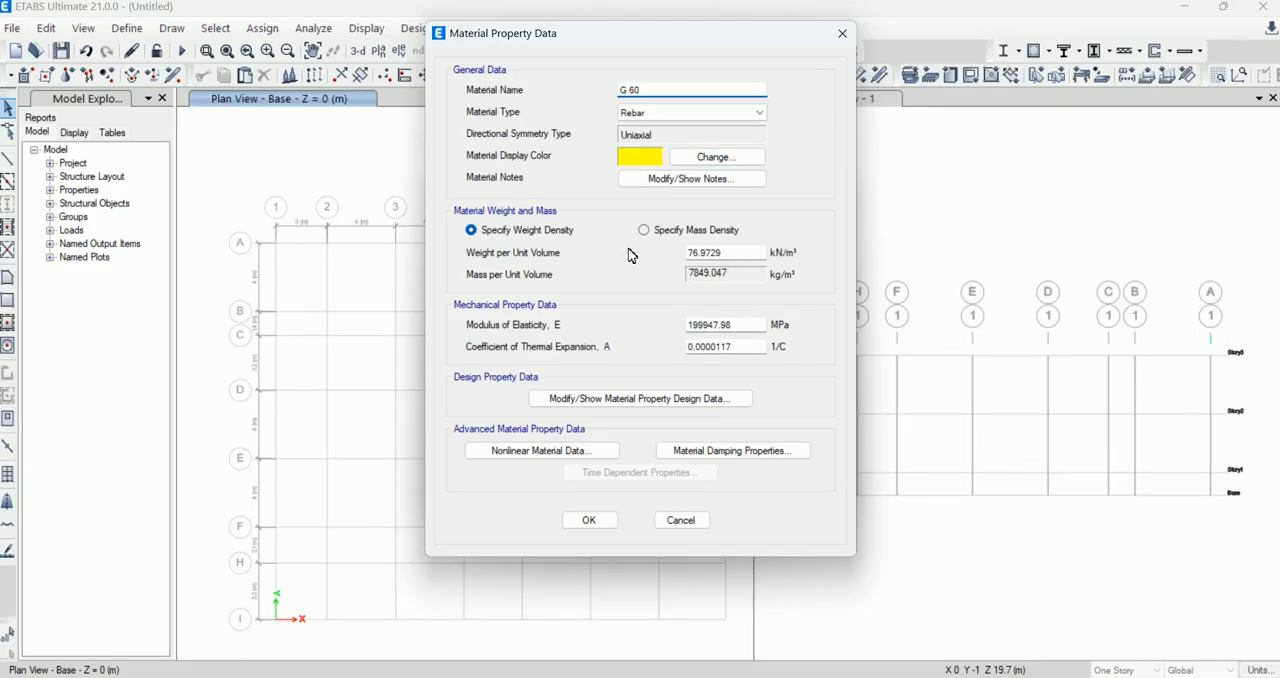
Step: Check the unit weight and minimum yield strength of G 60 without changing them, and save the material definitions
drag(728, 252, 677, 251)
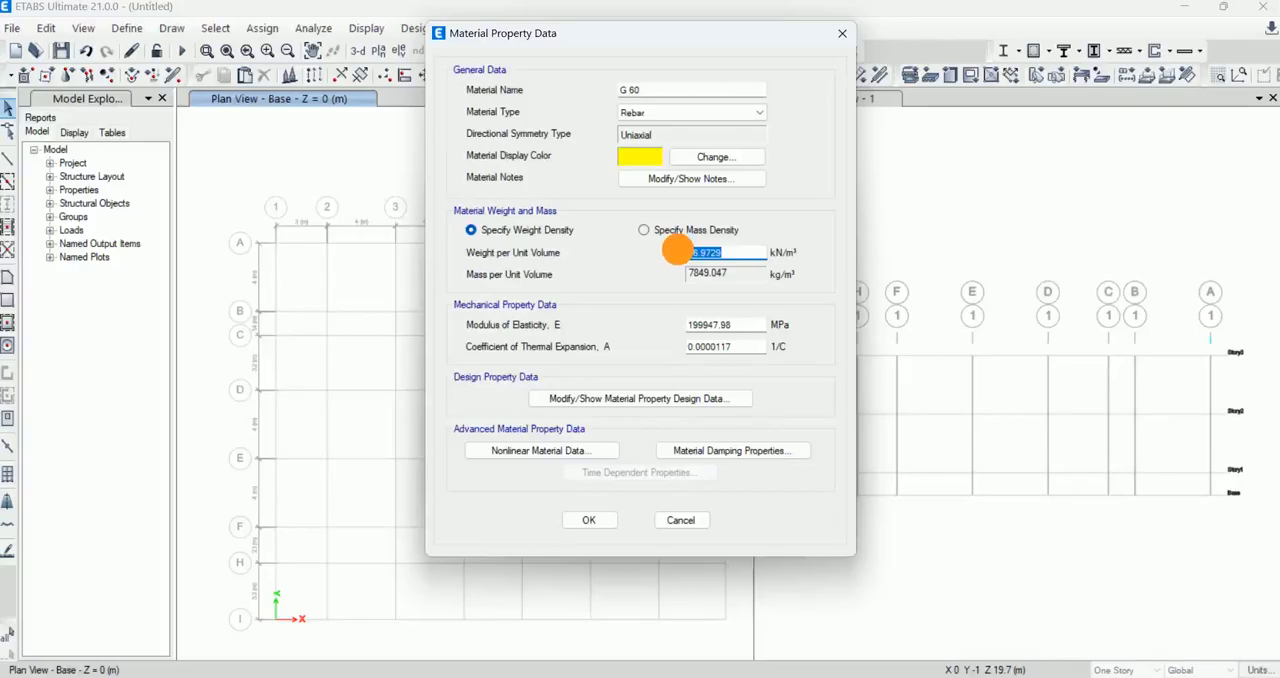
click(728, 253)
drag(726, 253, 676, 252)
click(679, 400)
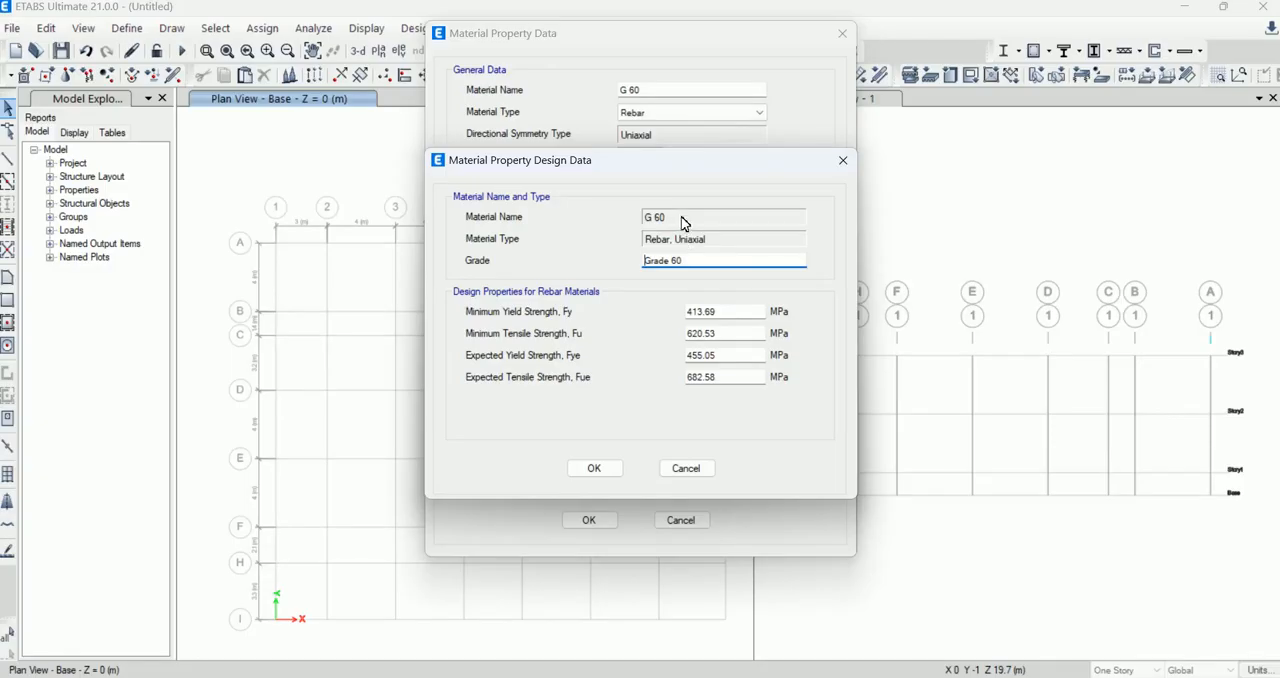
click(717, 256)
drag(714, 309, 675, 309)
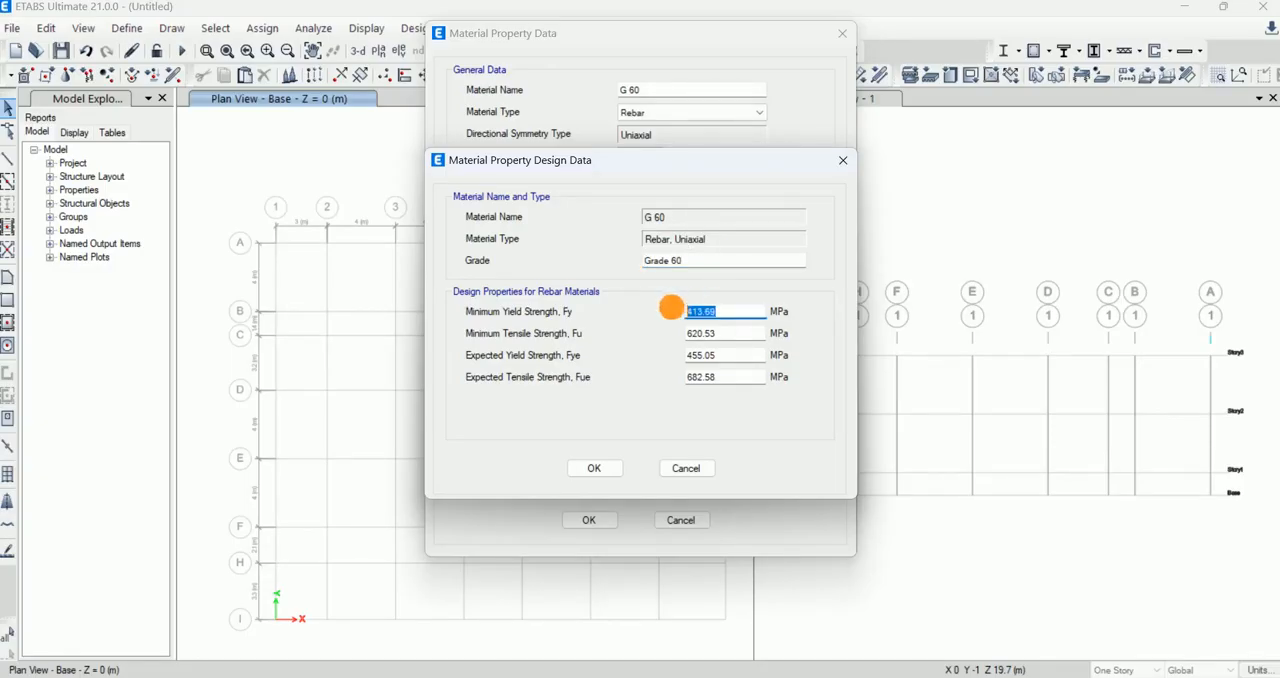
click(614, 468)
click(589, 519)
click(745, 409)
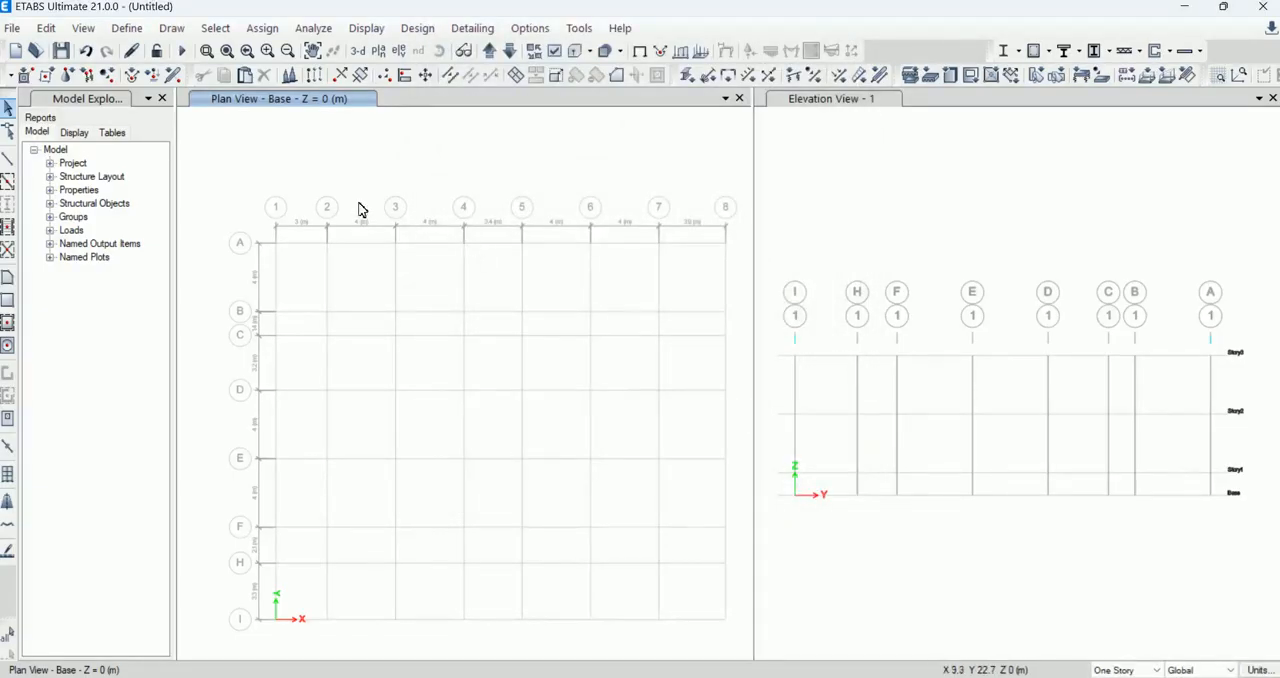
Step: Open the frame section properties and look through the list of existing sections
click(128, 28)
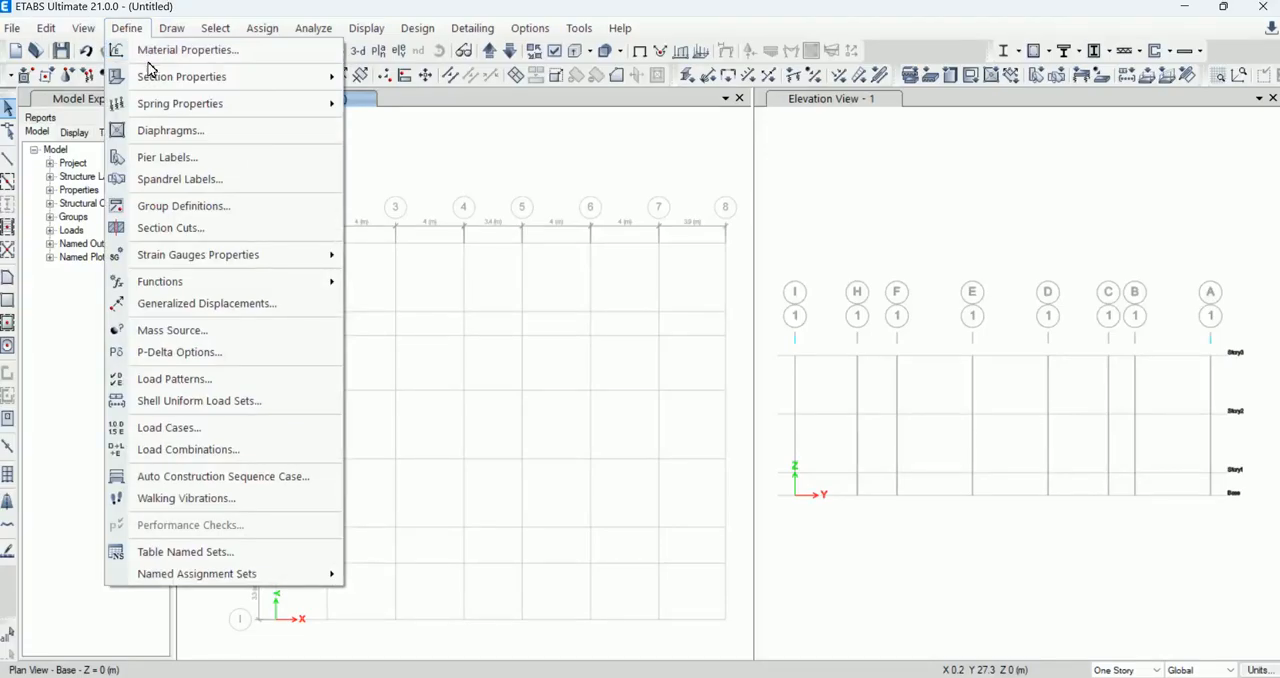
mouse_move(153, 74)
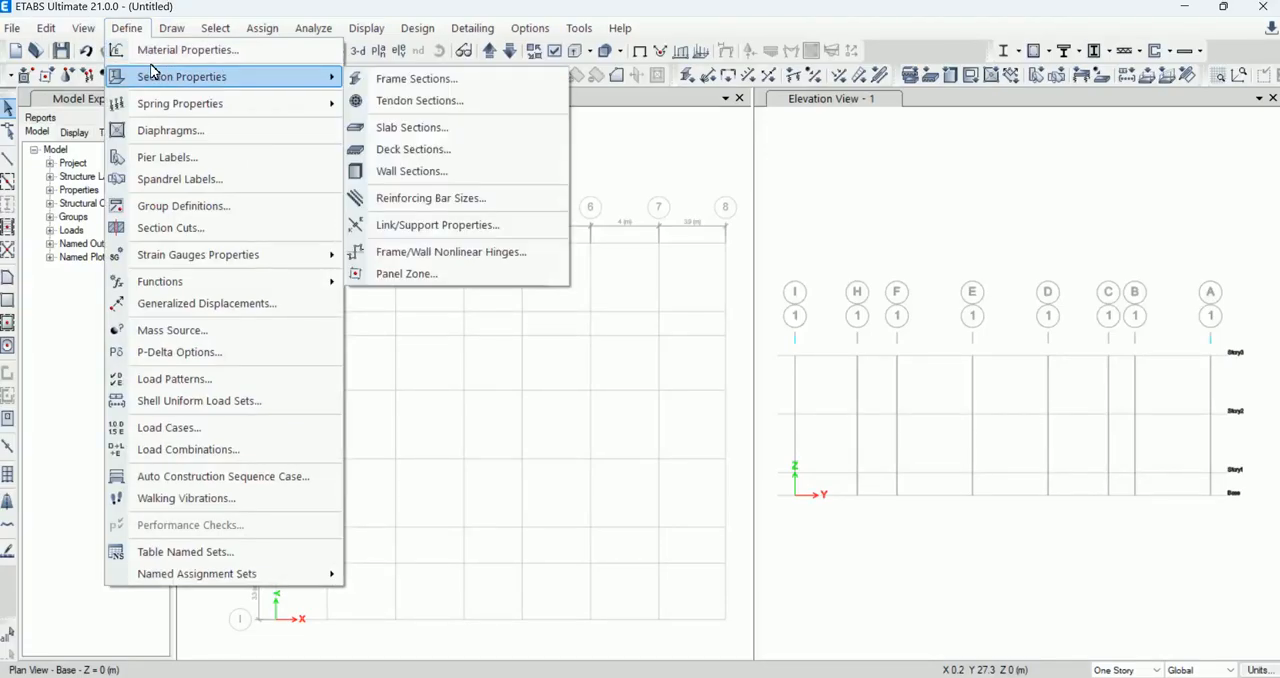
click(422, 88)
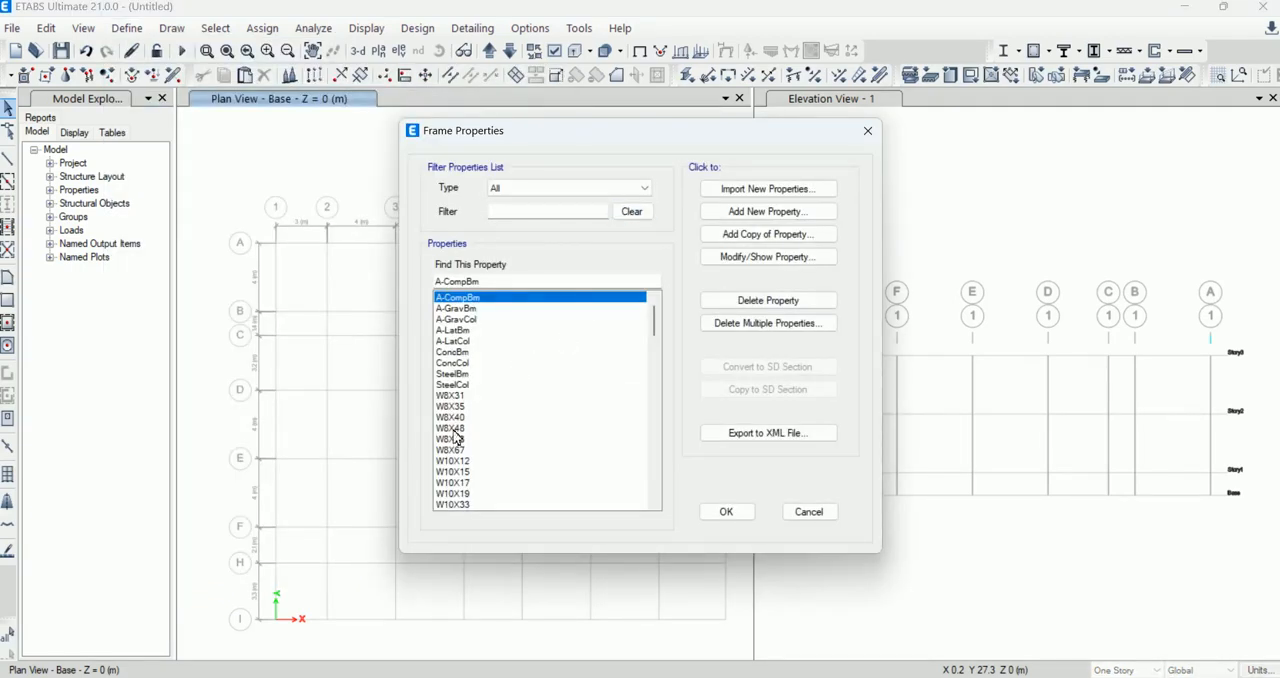
click(451, 397)
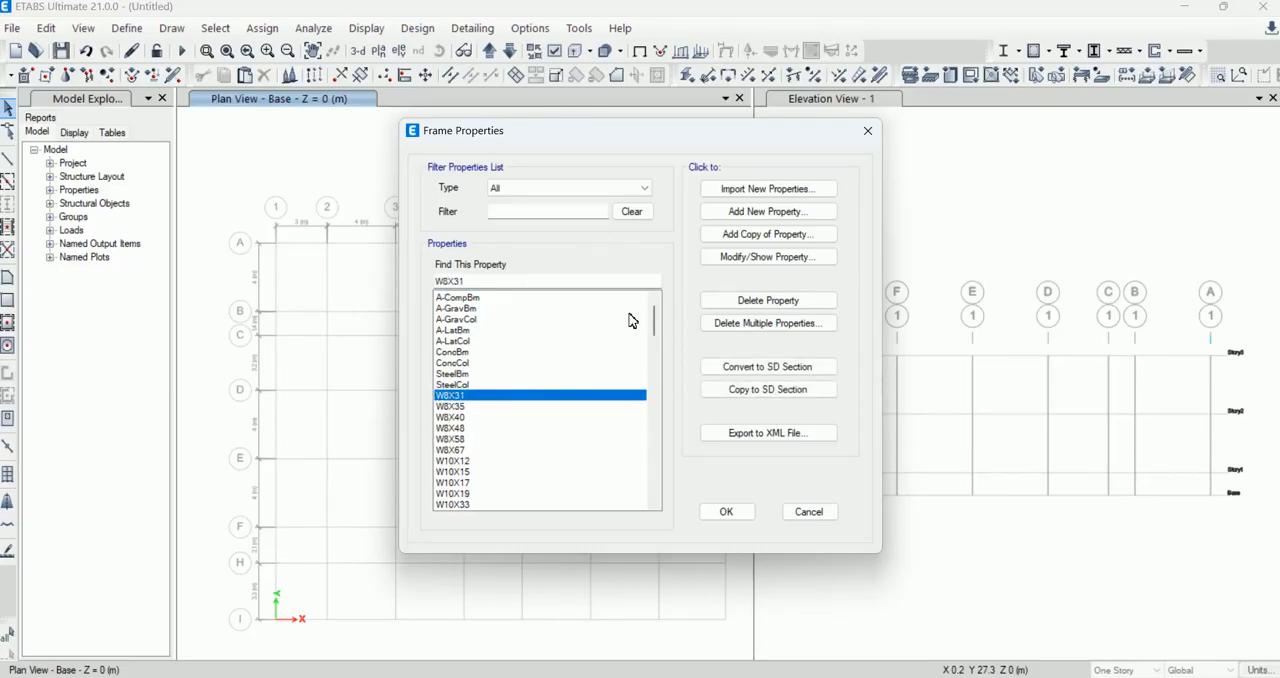
drag(650, 323, 628, 484)
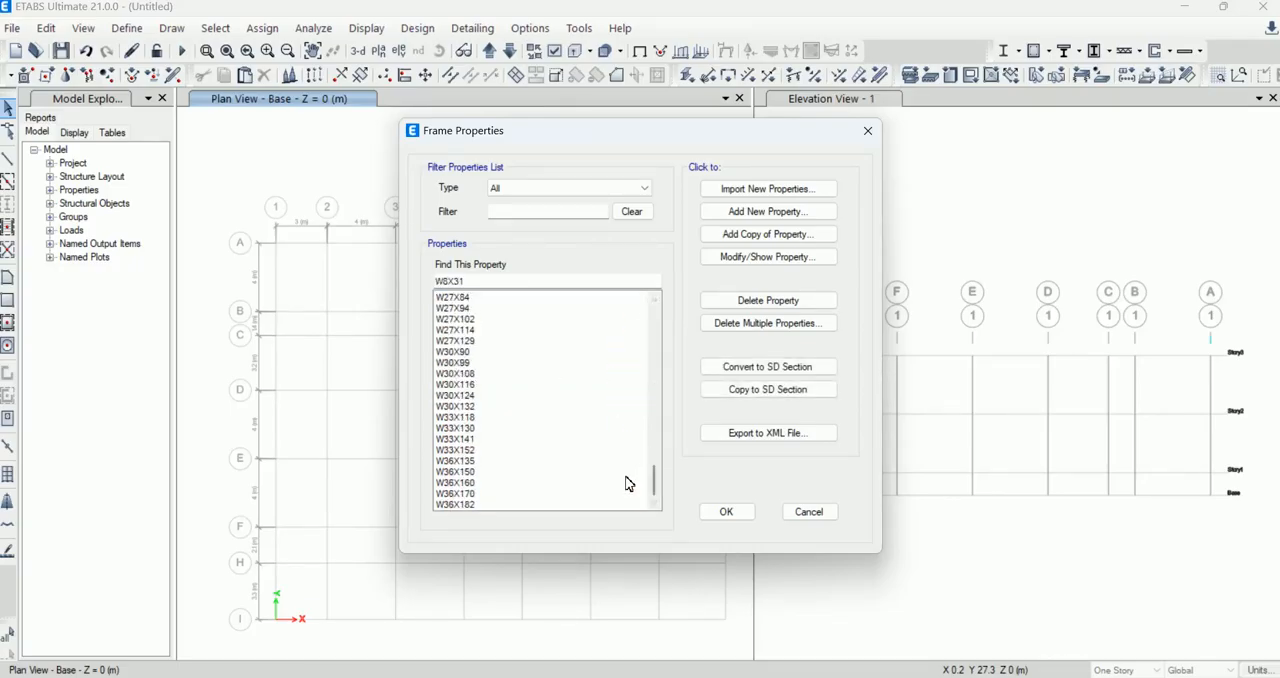
click(470, 504)
click(466, 463)
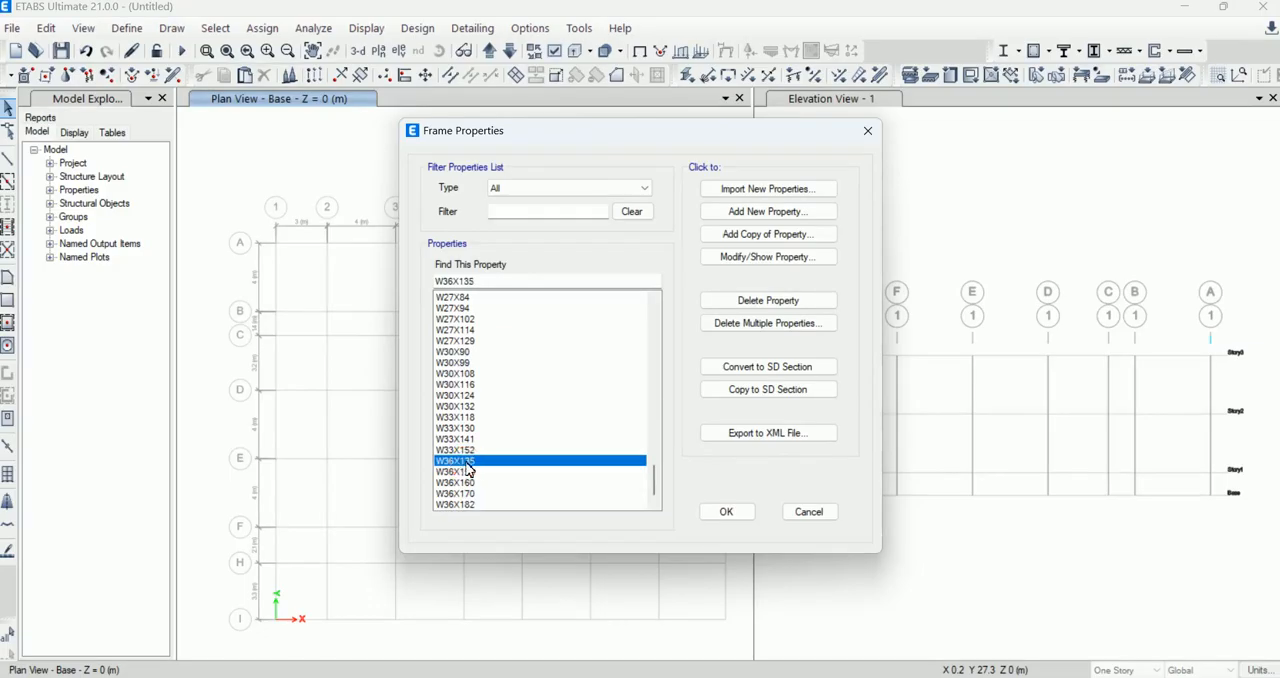
click(449, 345)
click(585, 330)
click(586, 362)
click(578, 385)
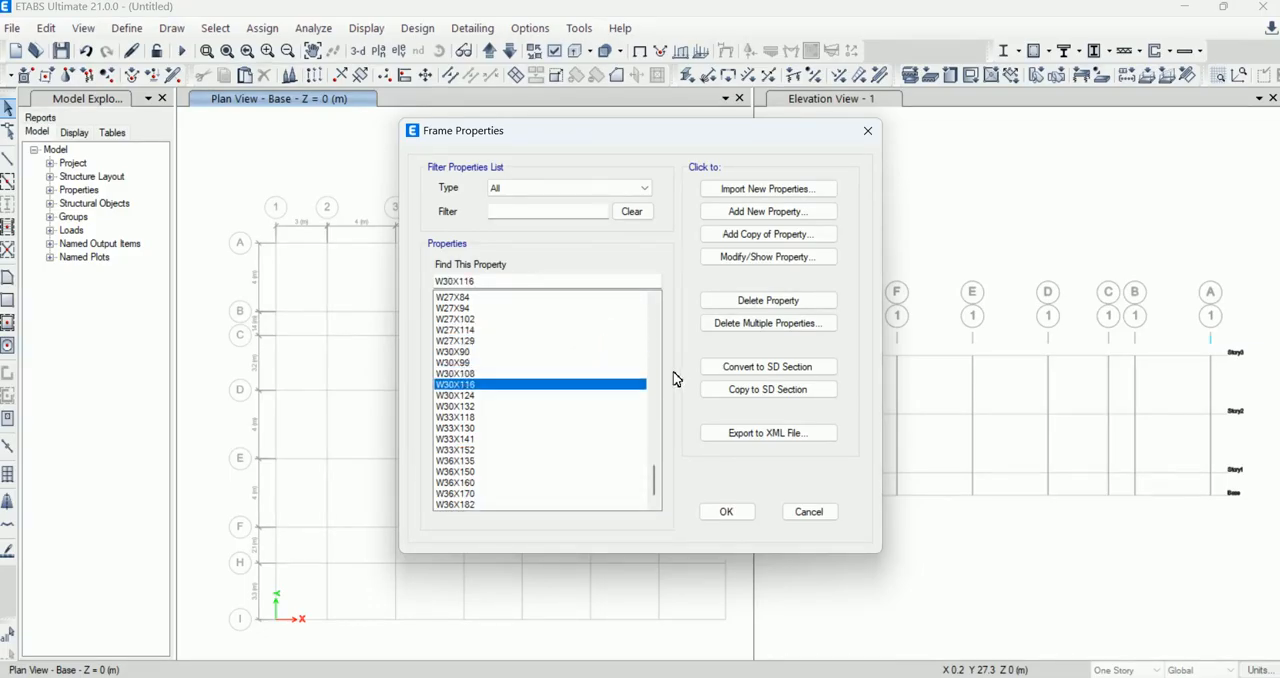
Step: Delete the SteelBm and SteelCol sections from the frame section properties
click(775, 328)
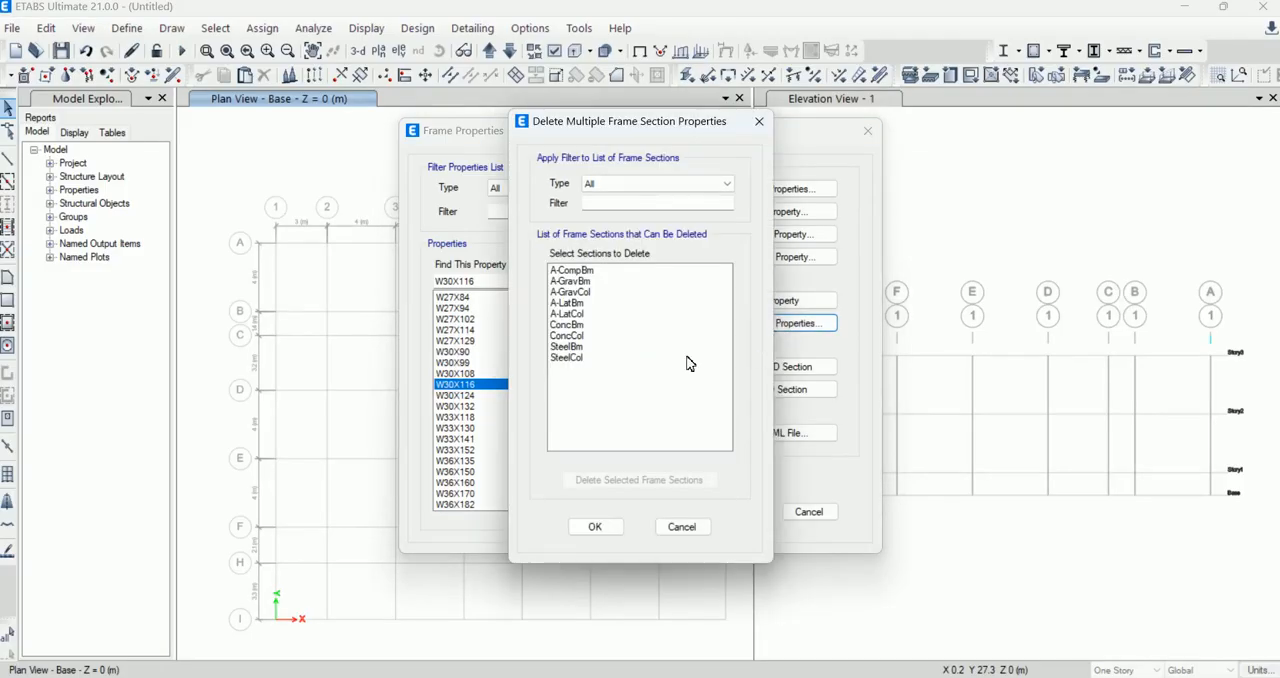
click(574, 360)
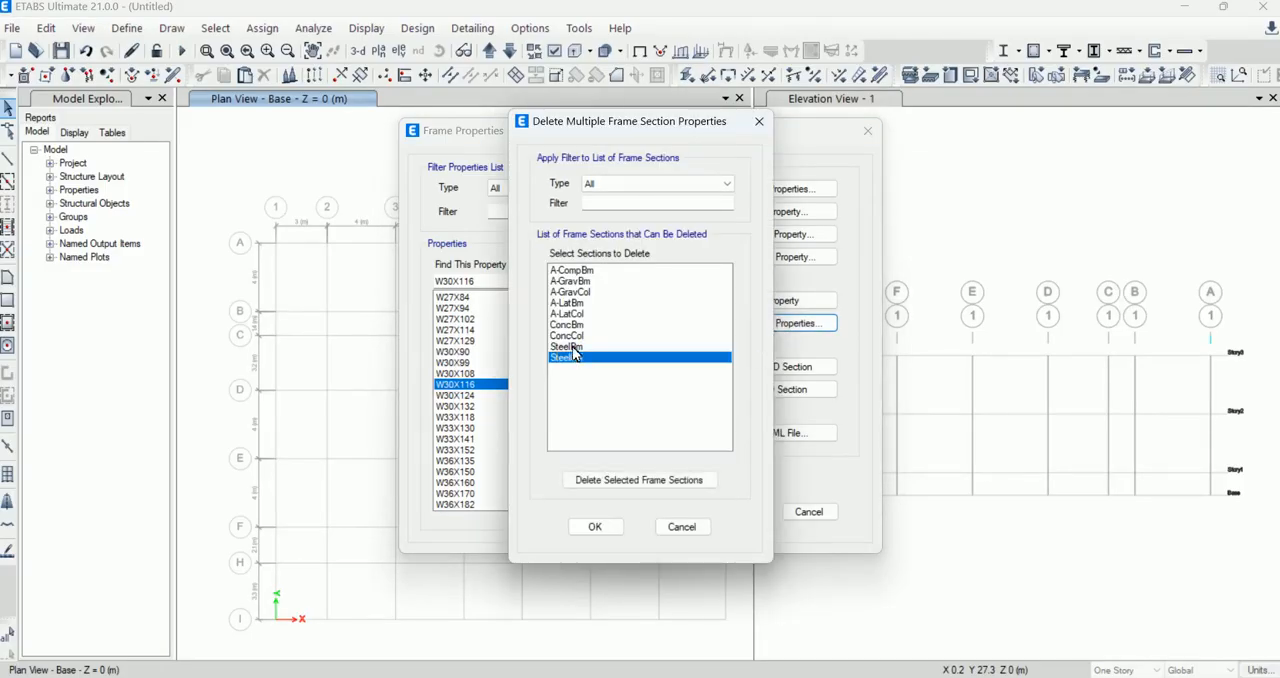
ctrl+click(573, 347)
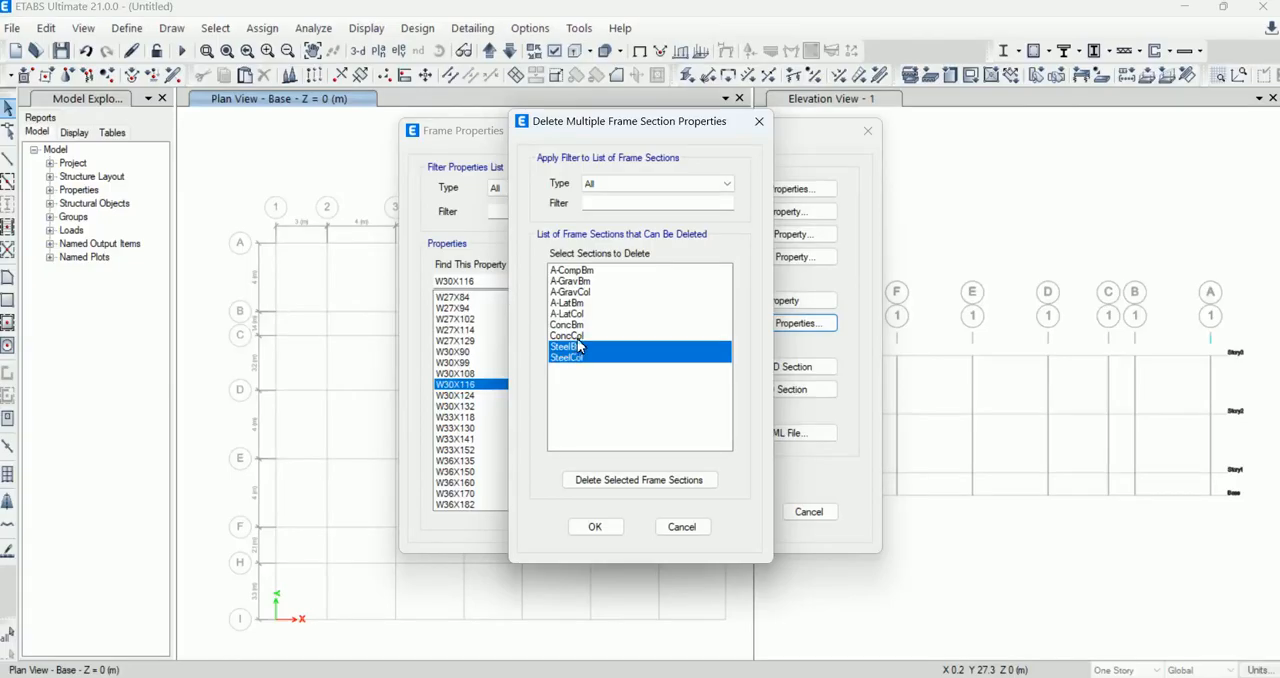
click(627, 484)
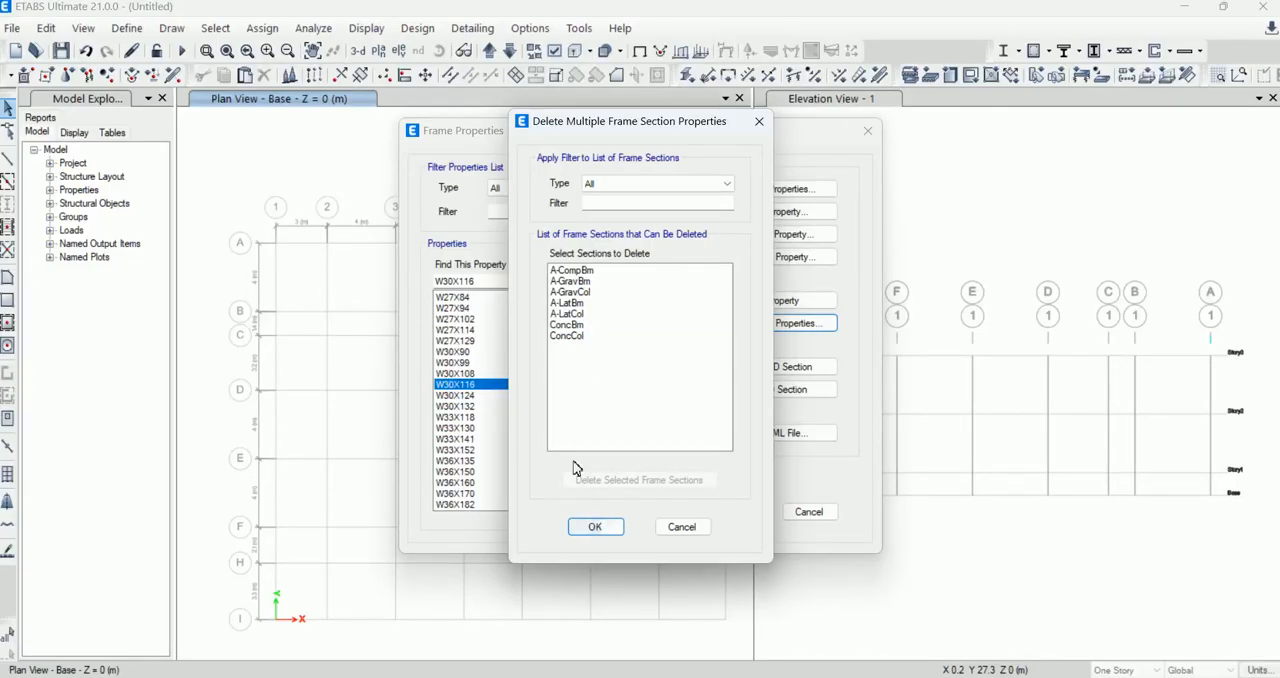
click(596, 526)
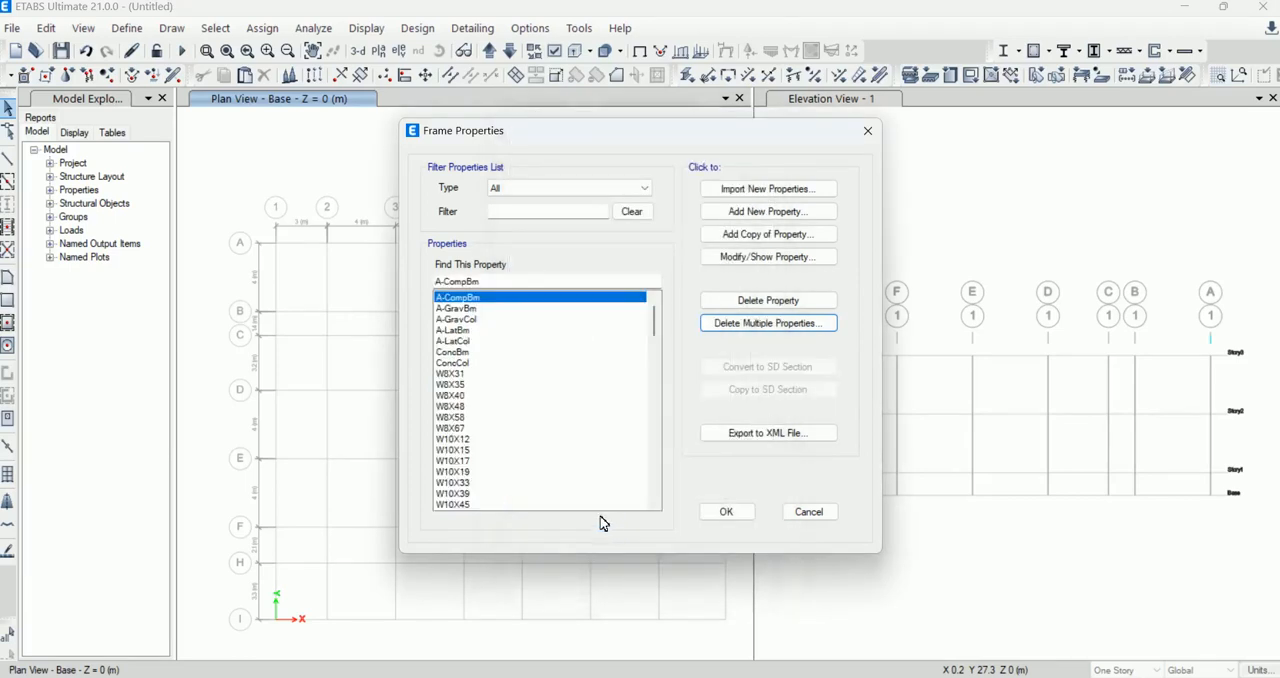
Step: Delete the A-CompBm, A-GravBm and A-GravCol sections together from the frame section properties
click(457, 419)
click(450, 373)
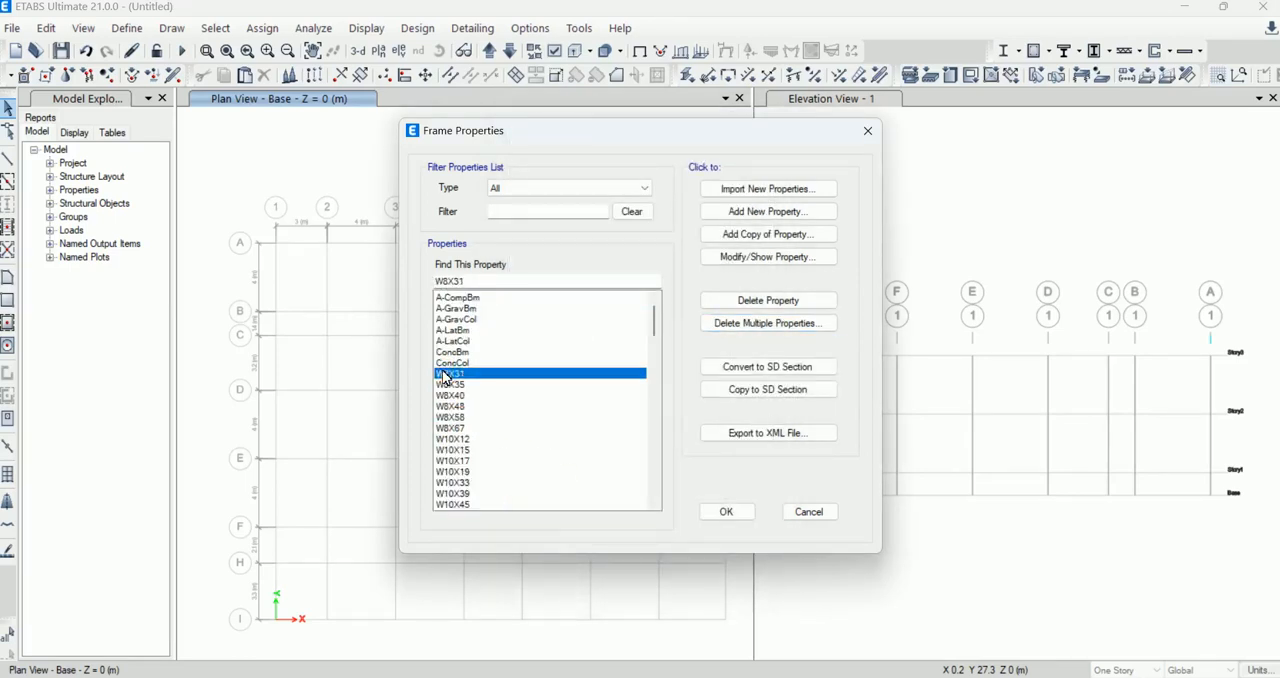
click(778, 325)
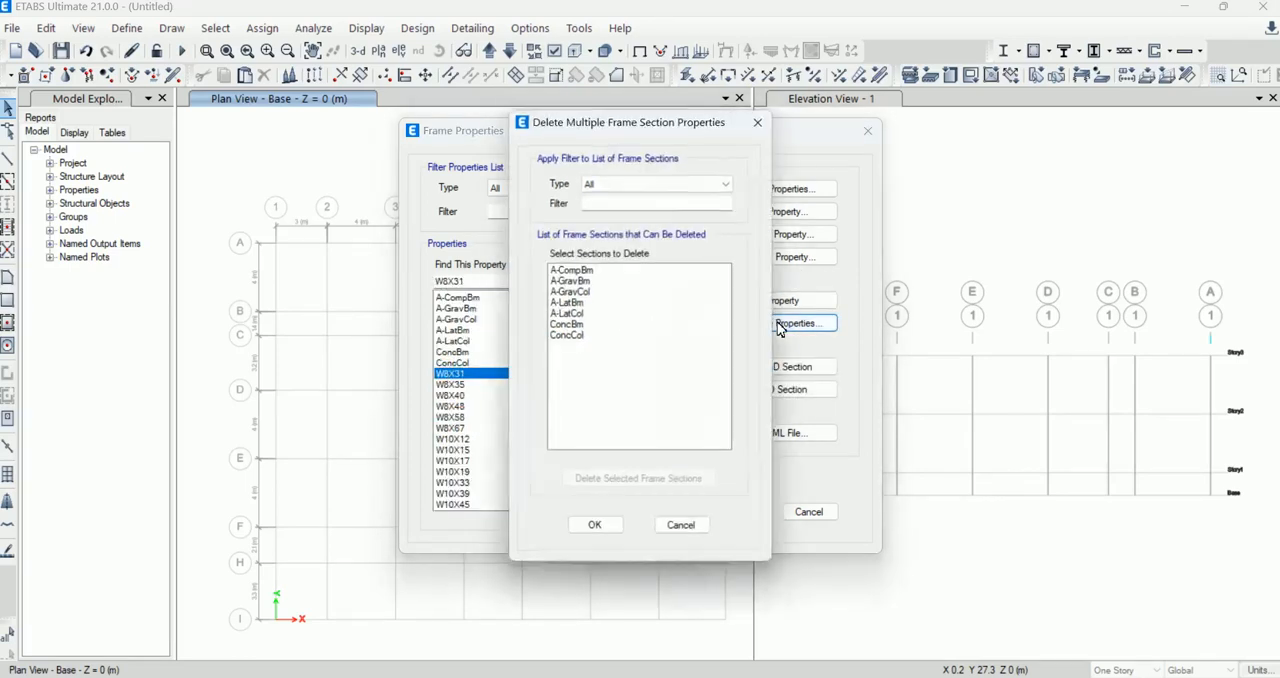
click(574, 336)
click(571, 325)
click(570, 313)
click(571, 302)
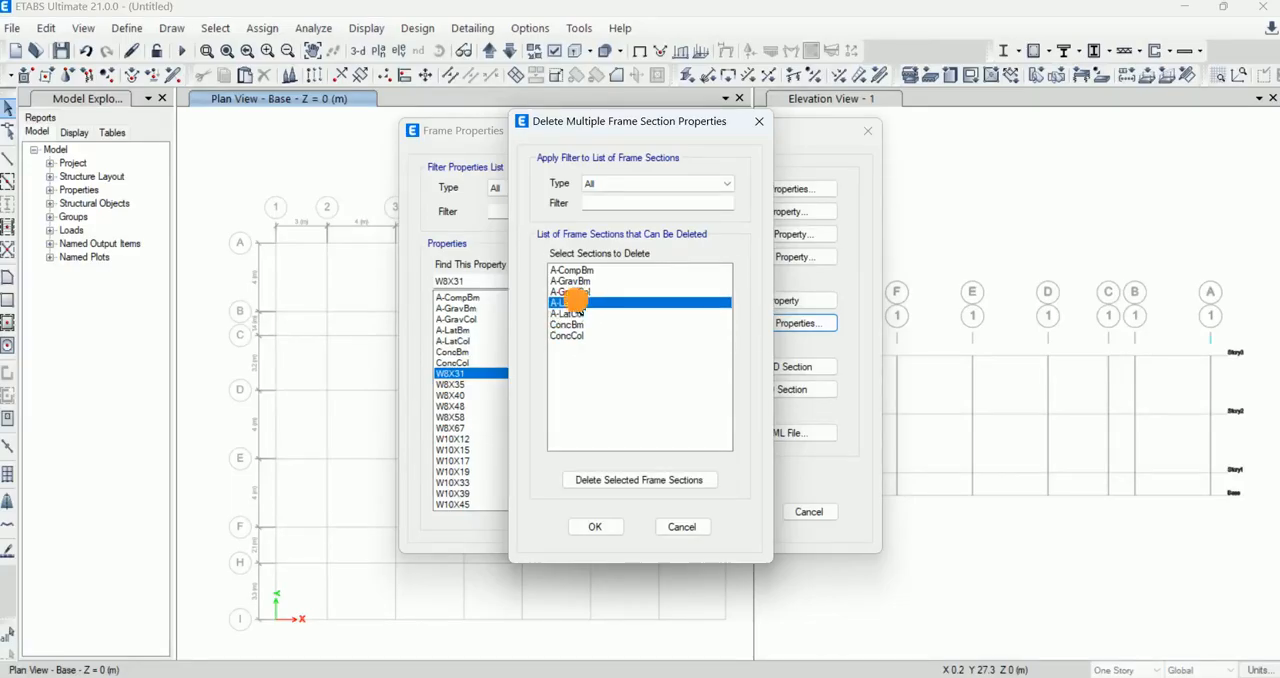
click(580, 270)
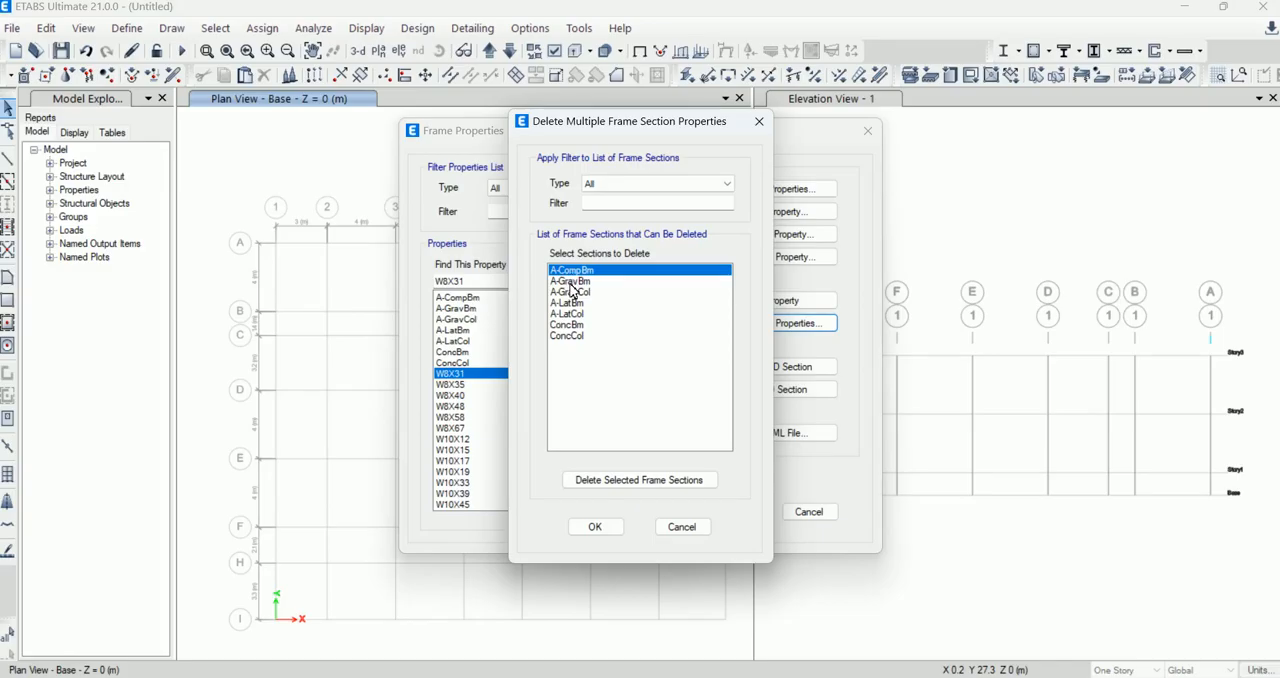
shift+click(574, 292)
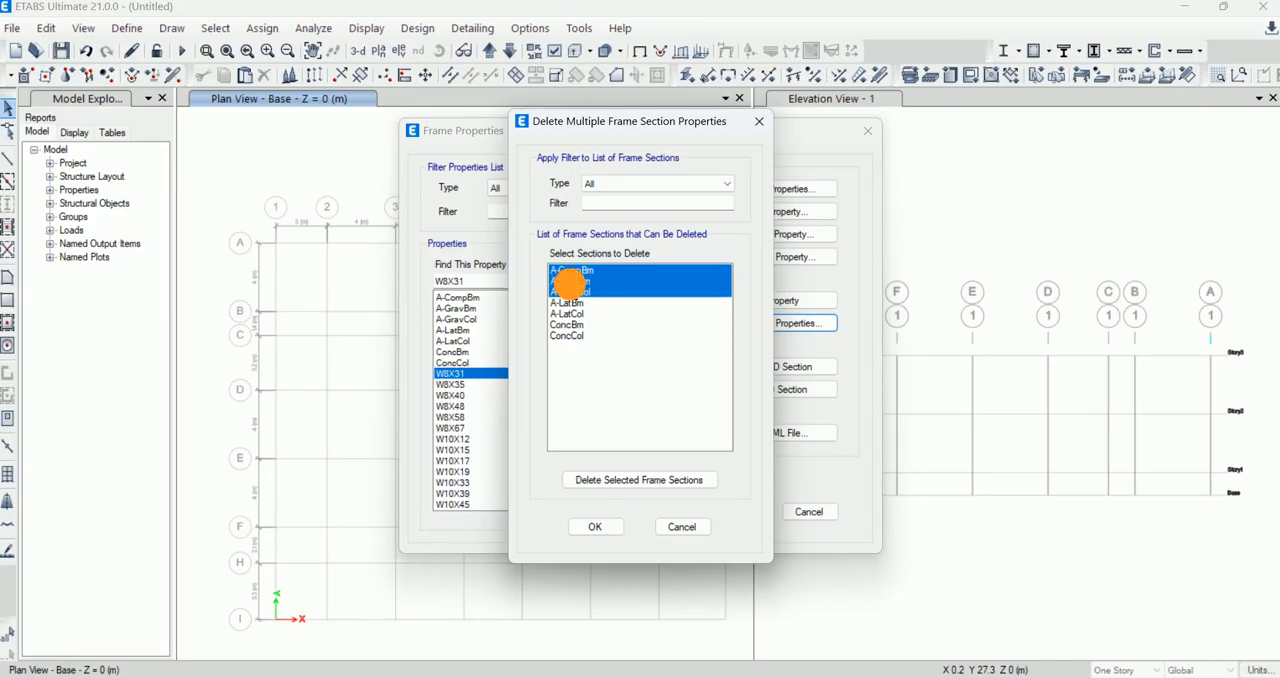
click(617, 484)
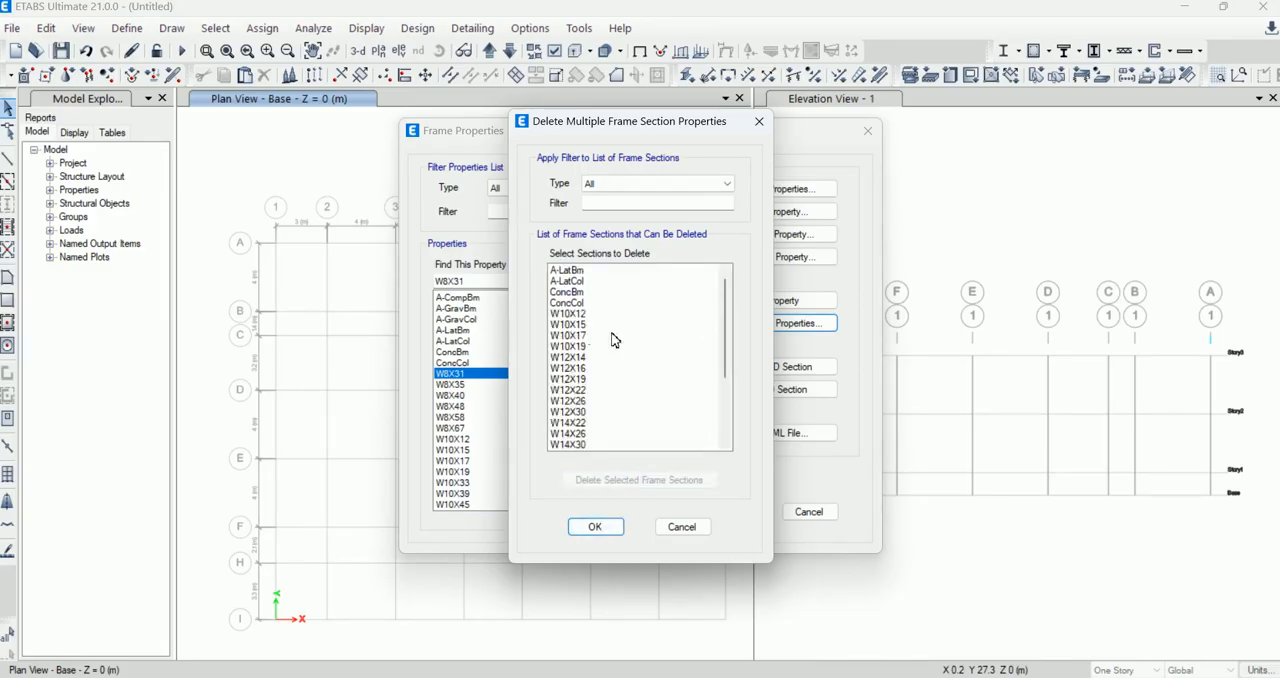
Step: Delete the unused steel W sections from W10X12 through W27X84 in two batches and accept the deletions
click(572, 314)
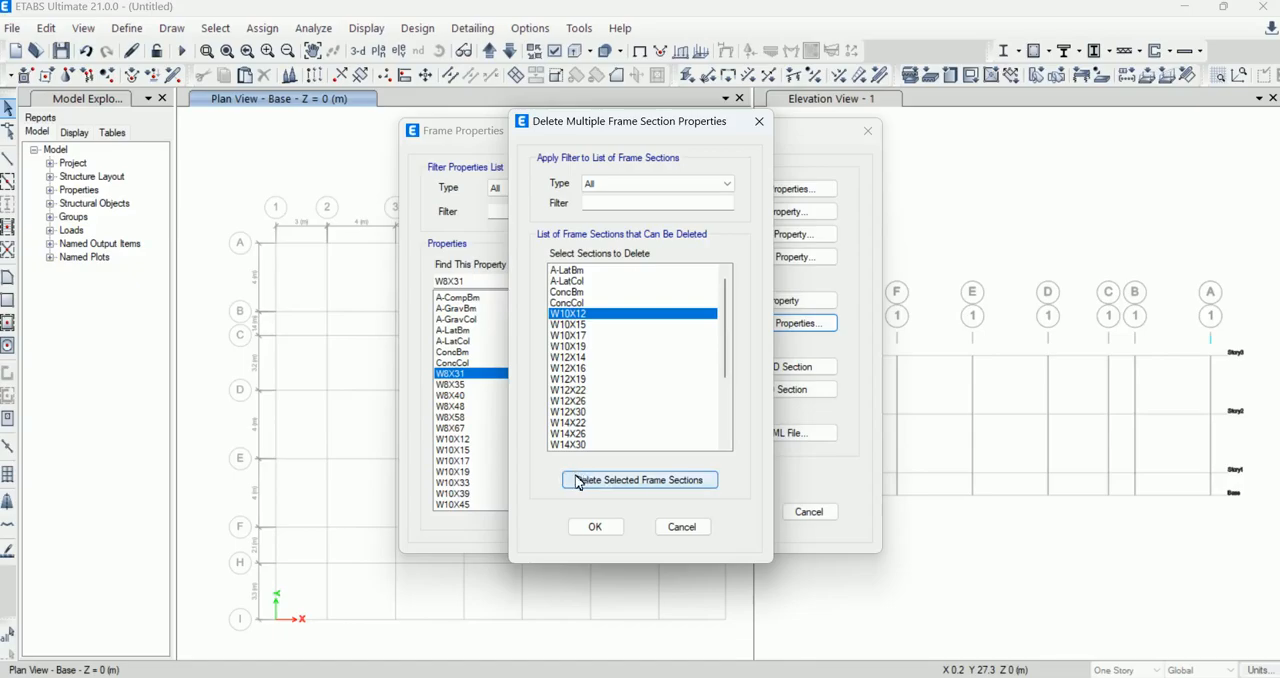
shift+click(572, 433)
click(596, 480)
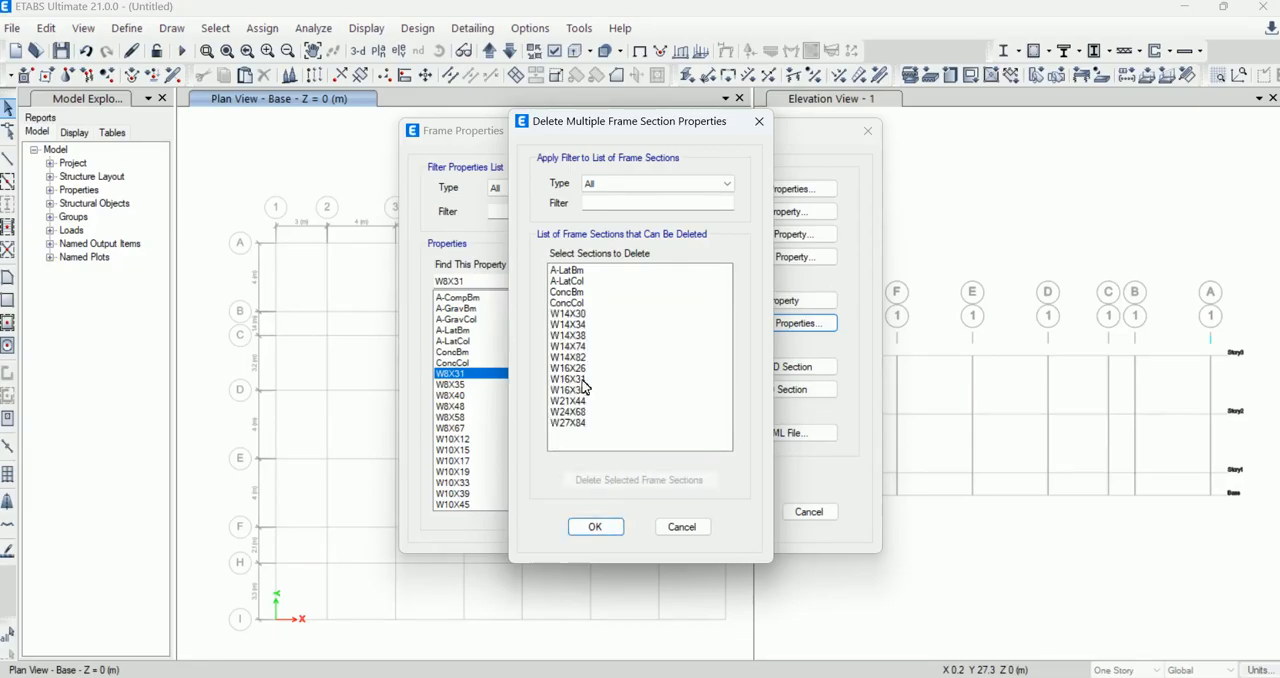
click(572, 313)
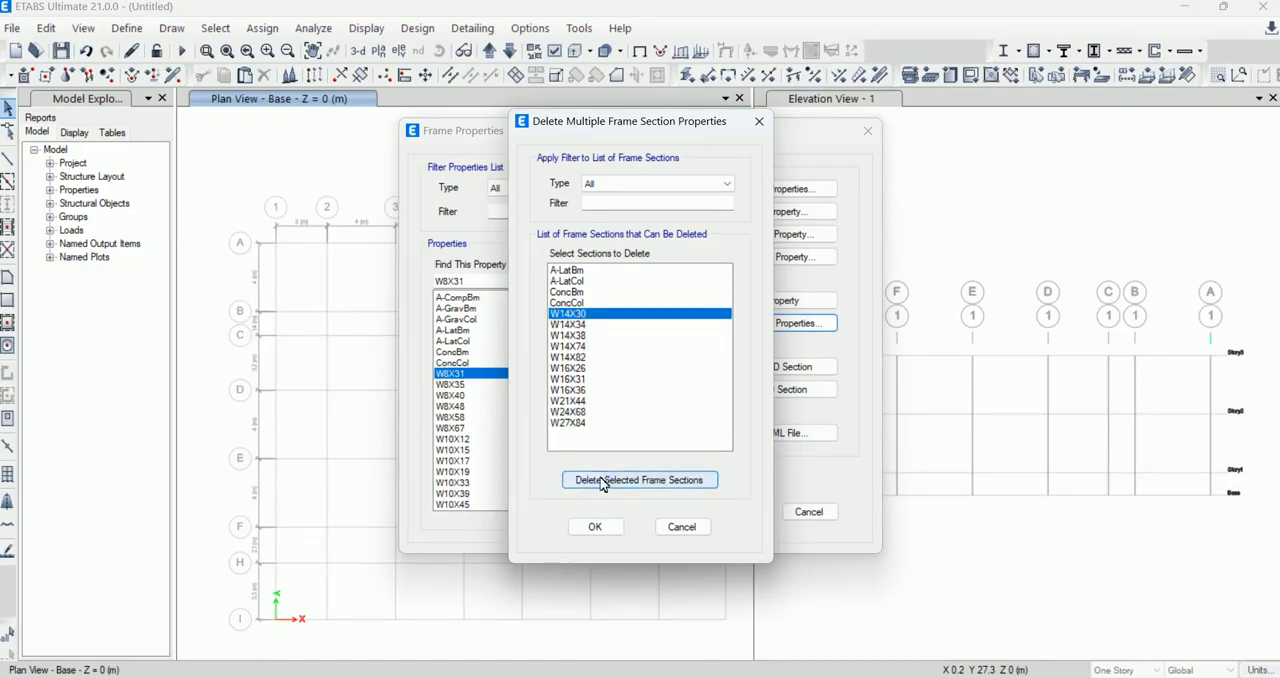
shift+click(586, 422)
click(628, 481)
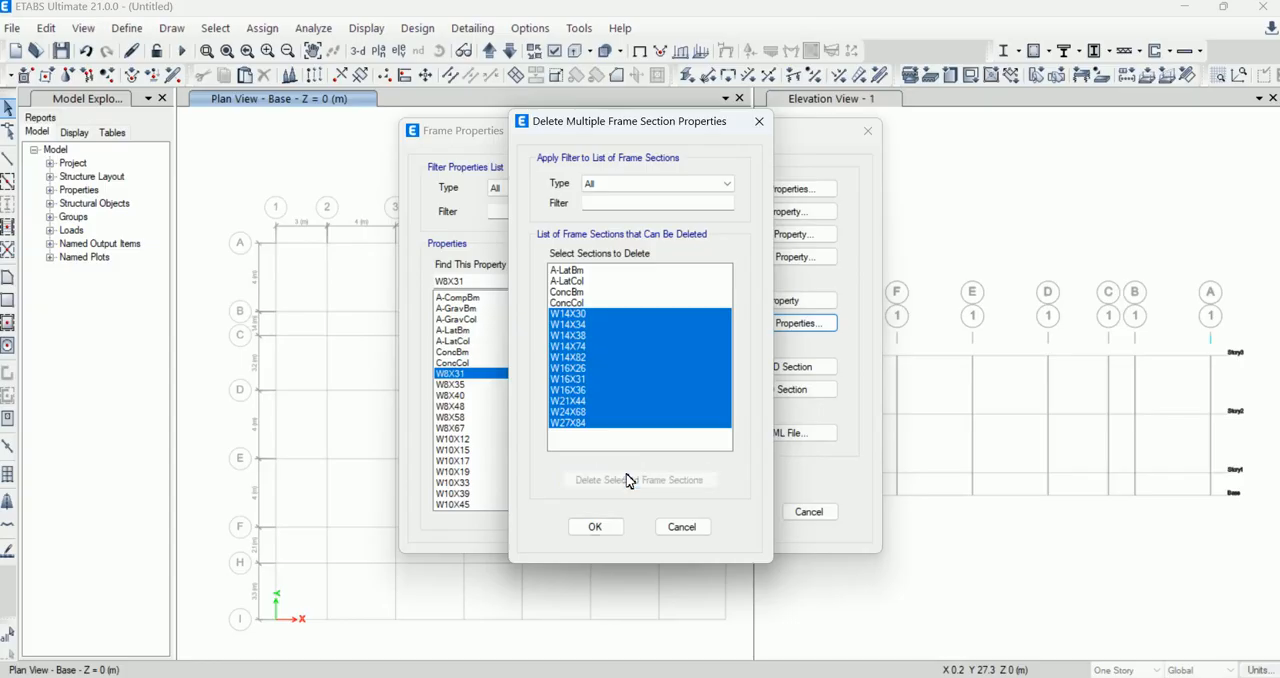
click(596, 526)
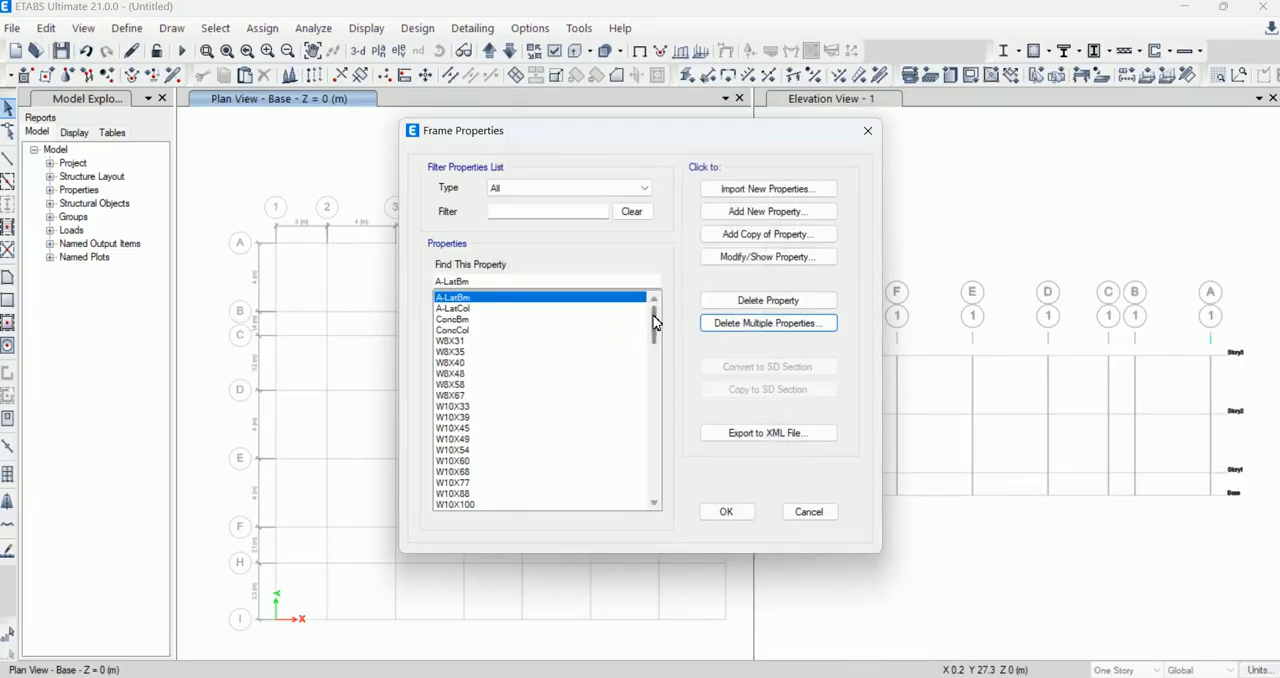
Step: Look through the remaining frame sections and filter the list by "c" to find the concrete beam section
drag(655, 325, 650, 485)
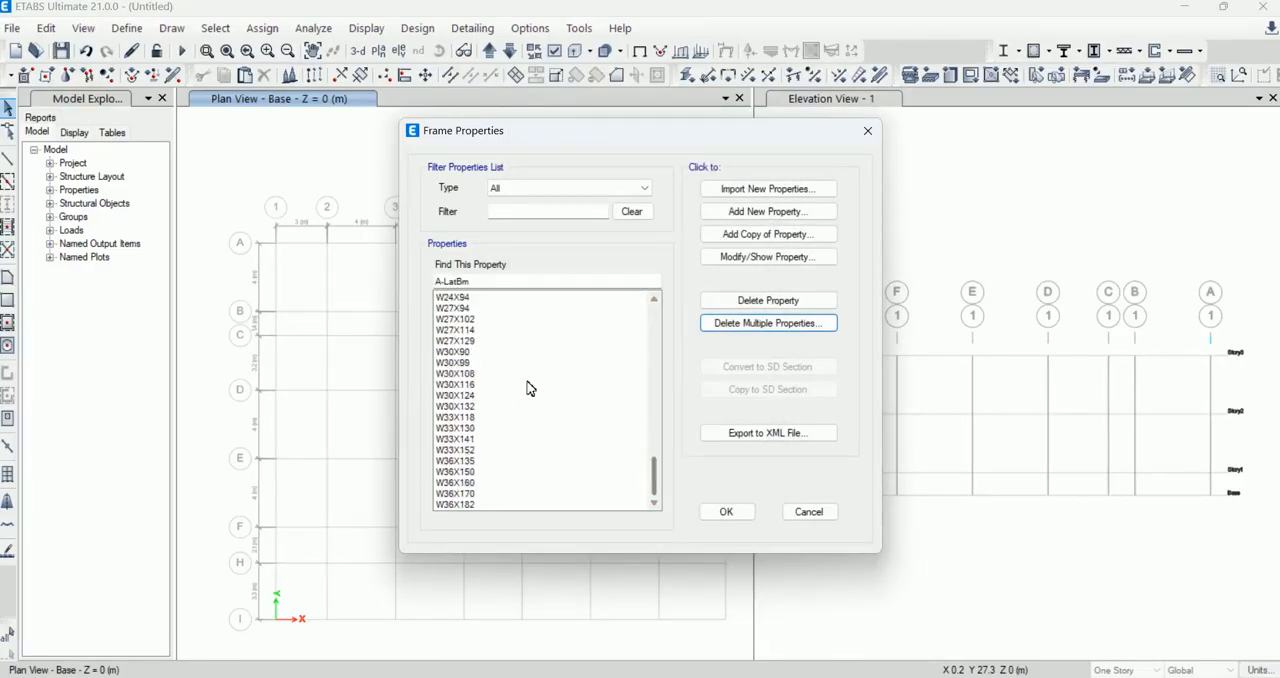
click(463, 329)
click(640, 188)
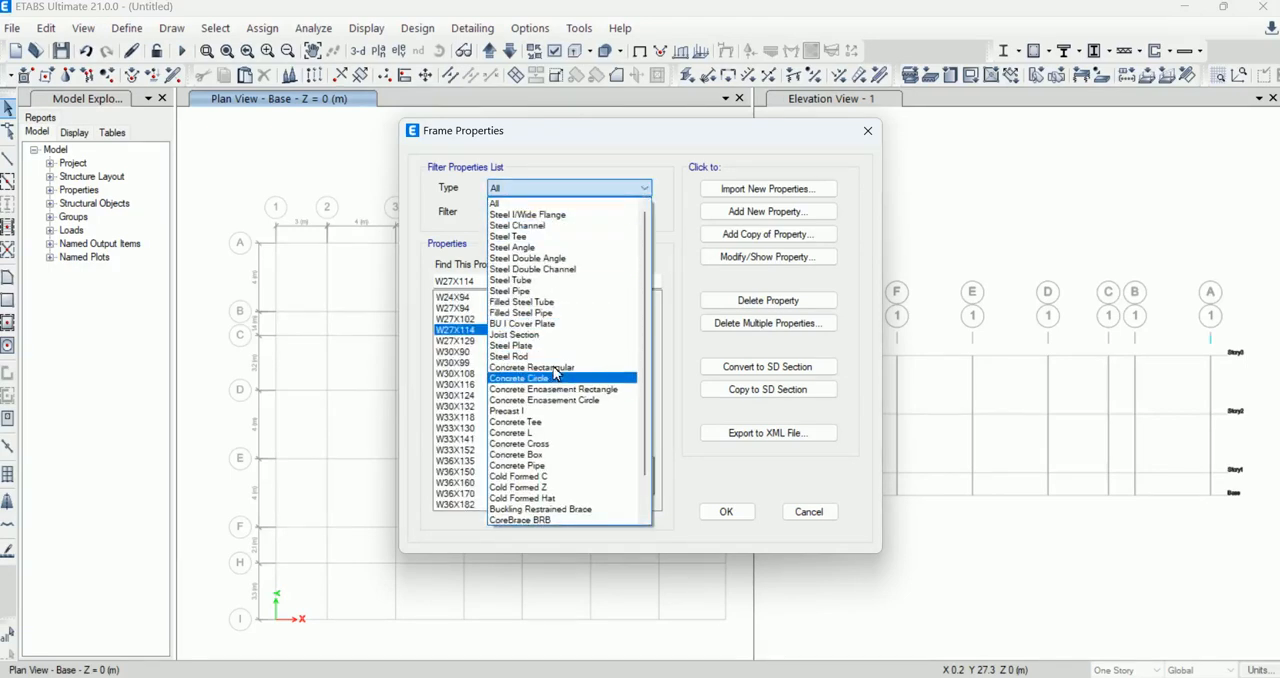
scroll(540, 334, down, 2)
click(429, 194)
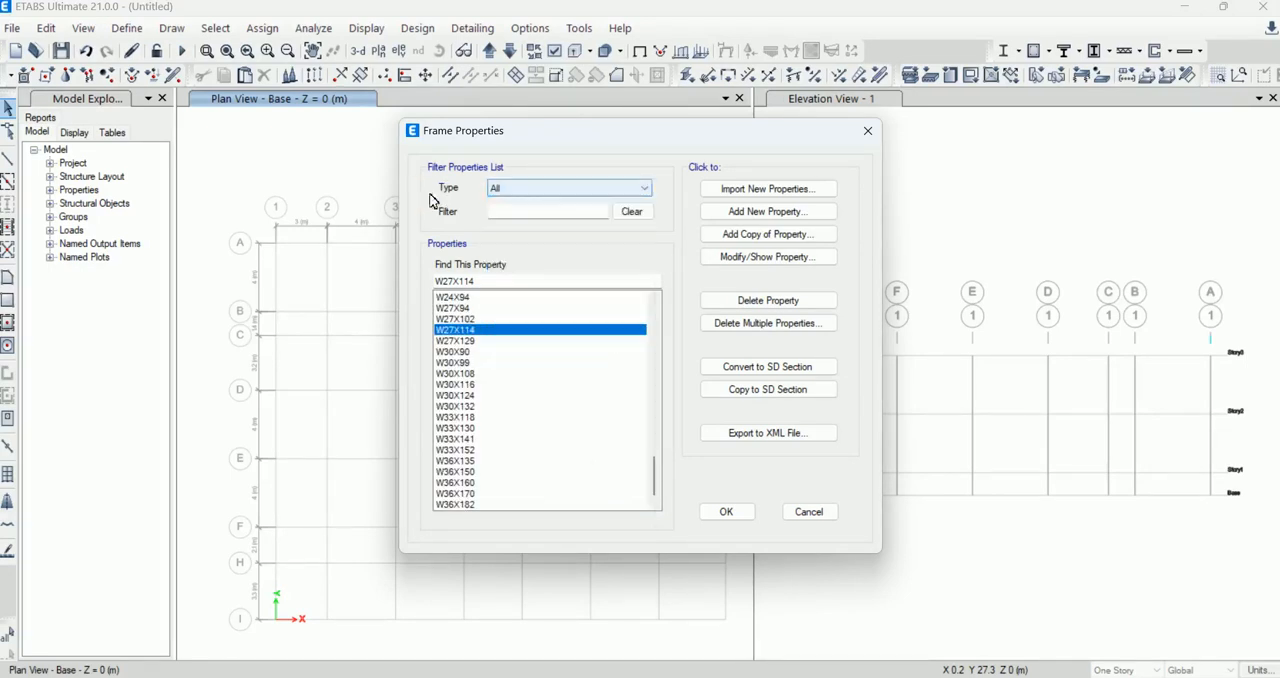
click(565, 215)
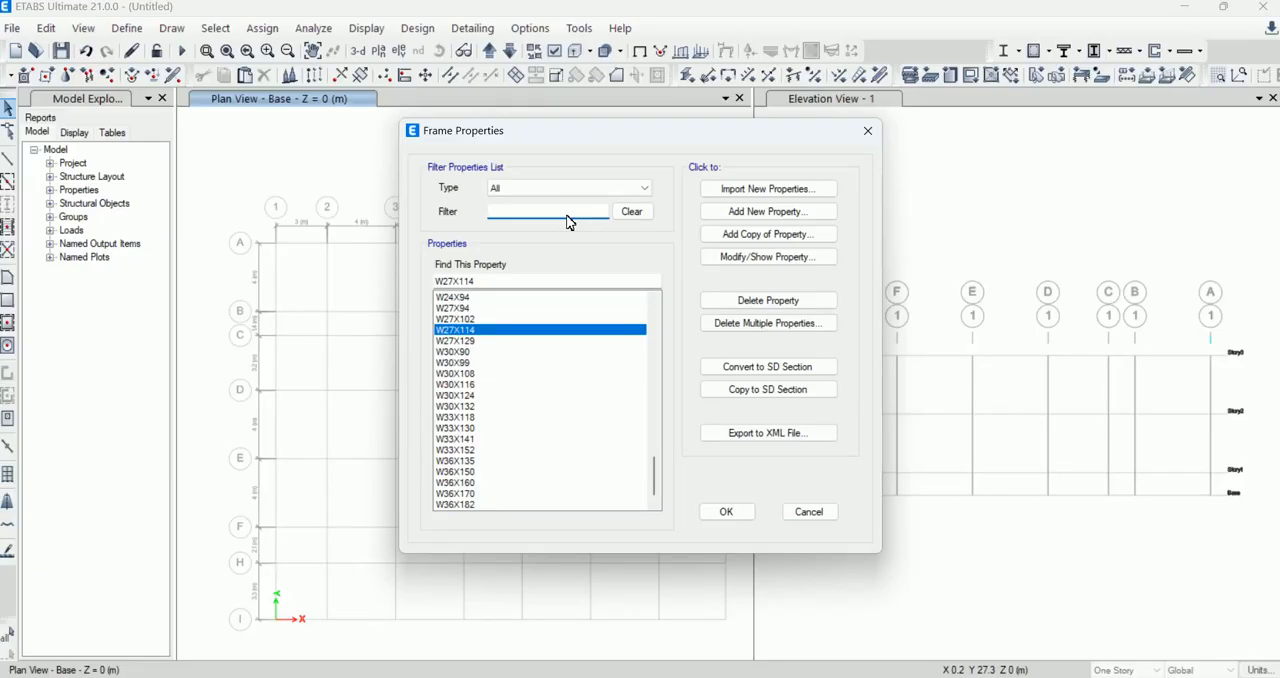
text(c)
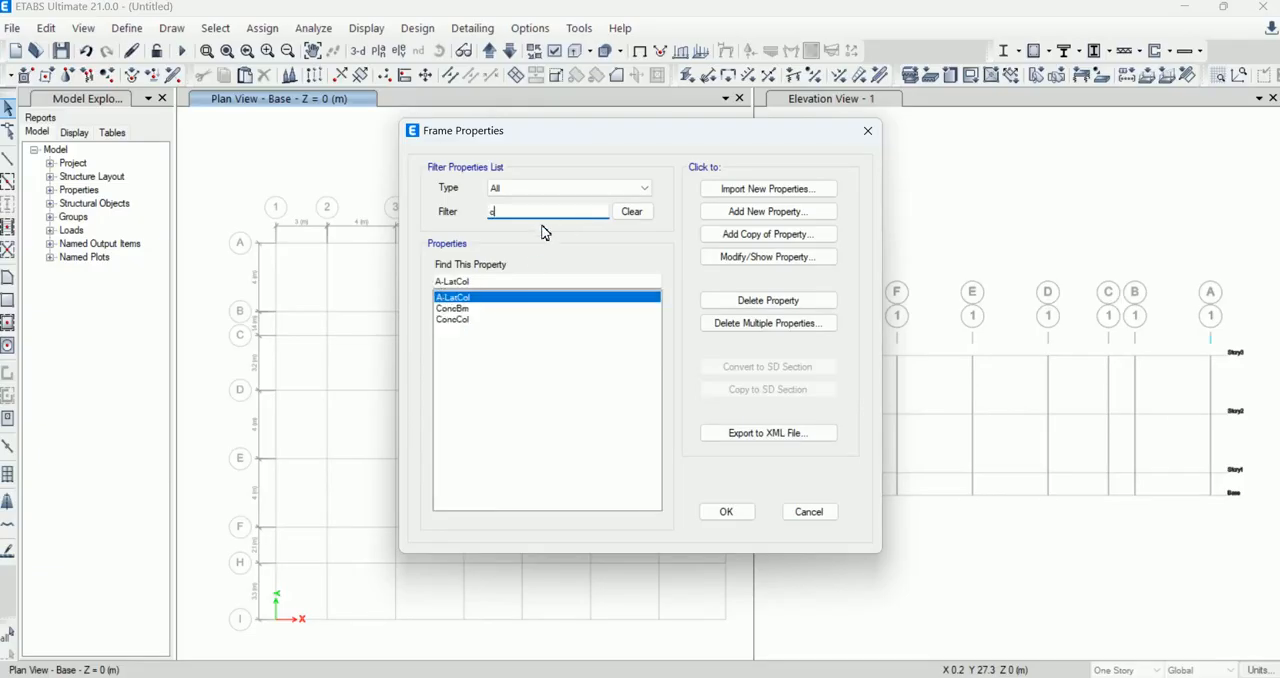
click(466, 309)
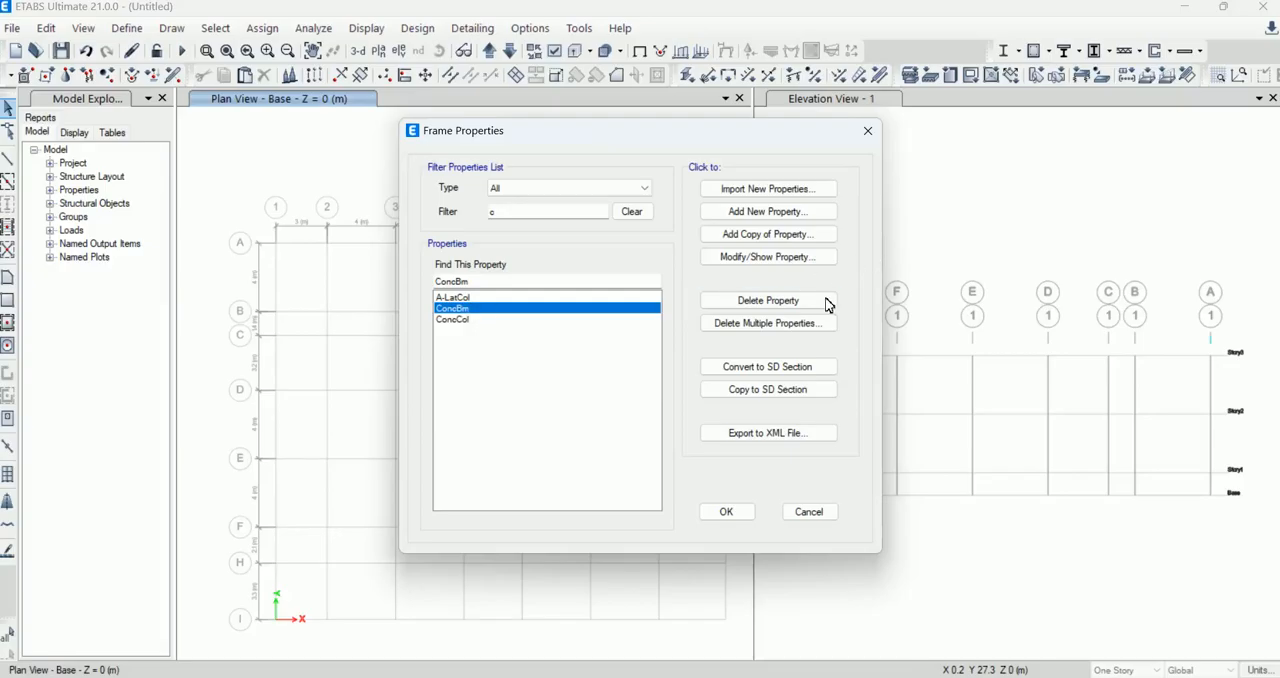
Step: Add a concrete rectangular frame section named B-01 with a depth of 400 mm and a width of 300 mm
click(792, 214)
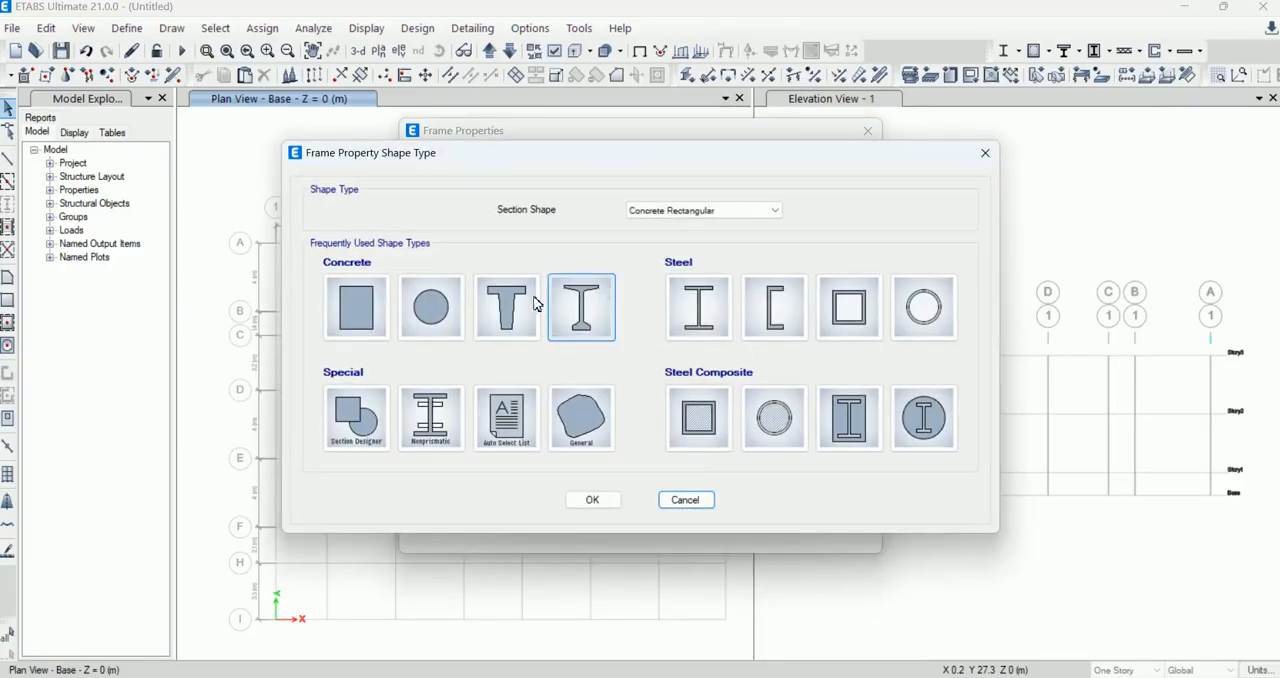
click(365, 323)
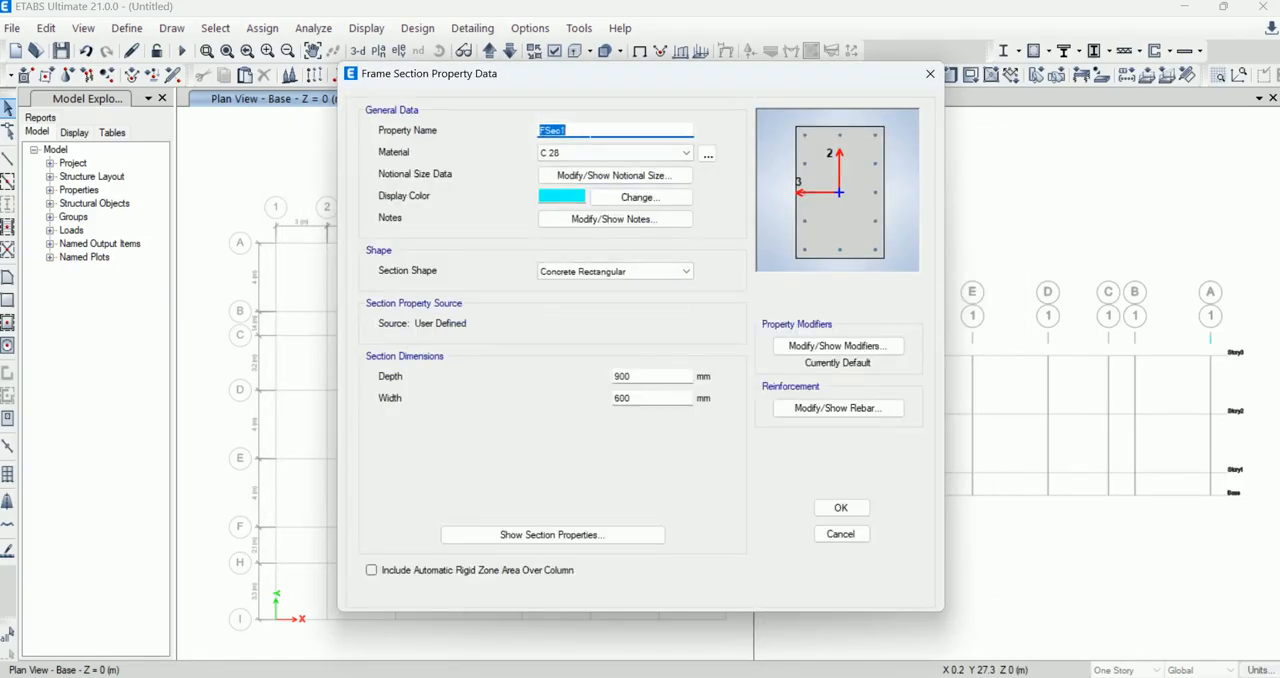
text(B-01)
drag(645, 373, 591, 389)
text(4)
drag(650, 398, 580, 404)
text(3)
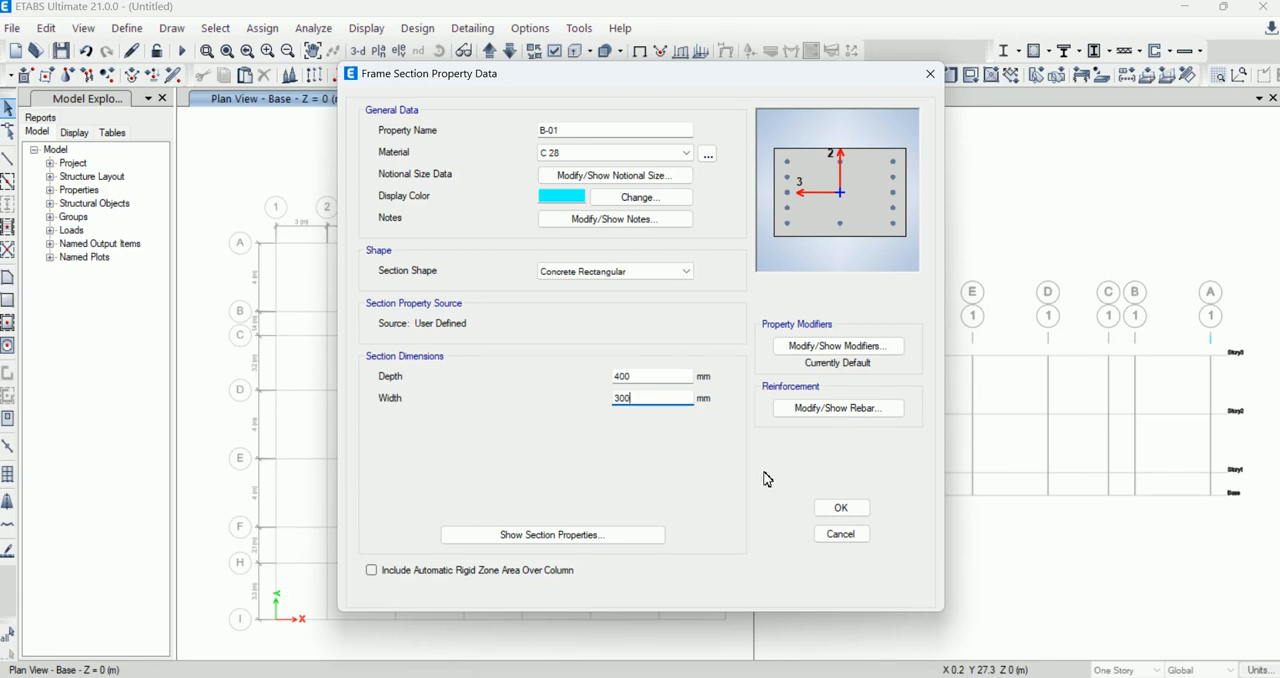
Step: Review the calculated properties of B-01 and set its reinforcement to M3 Design Only (Beam) with 25 mm top and bottom cover
click(617, 535)
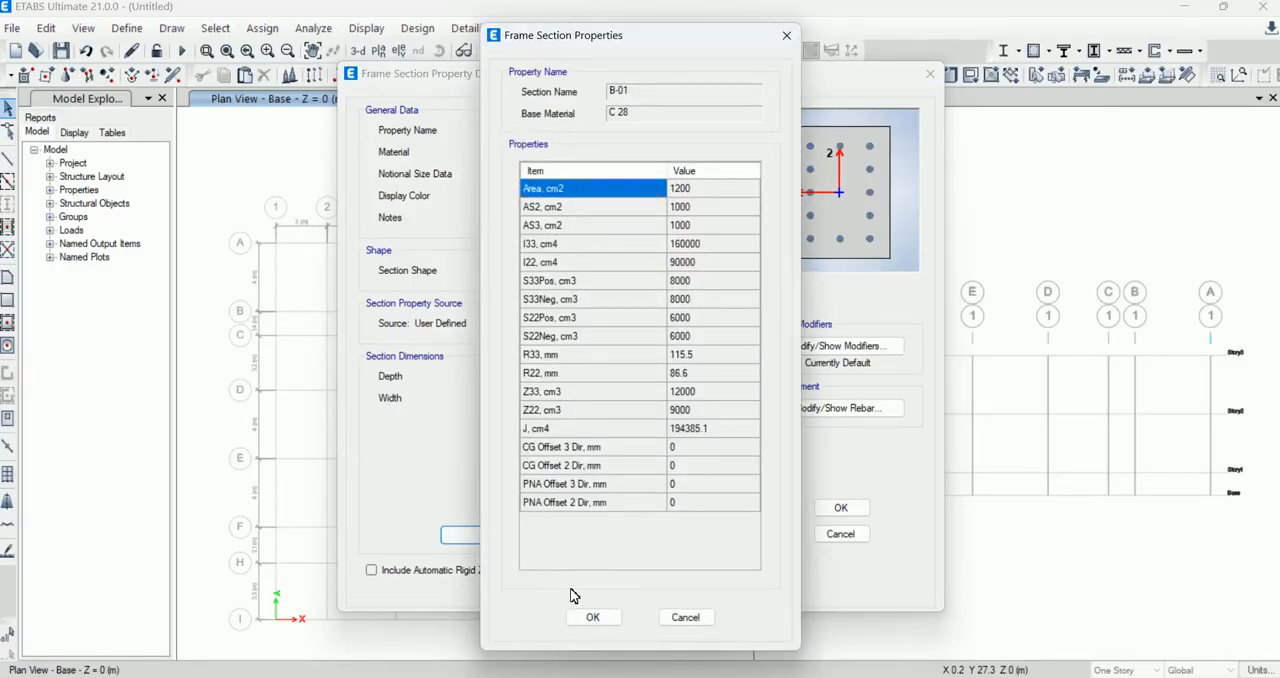
click(590, 618)
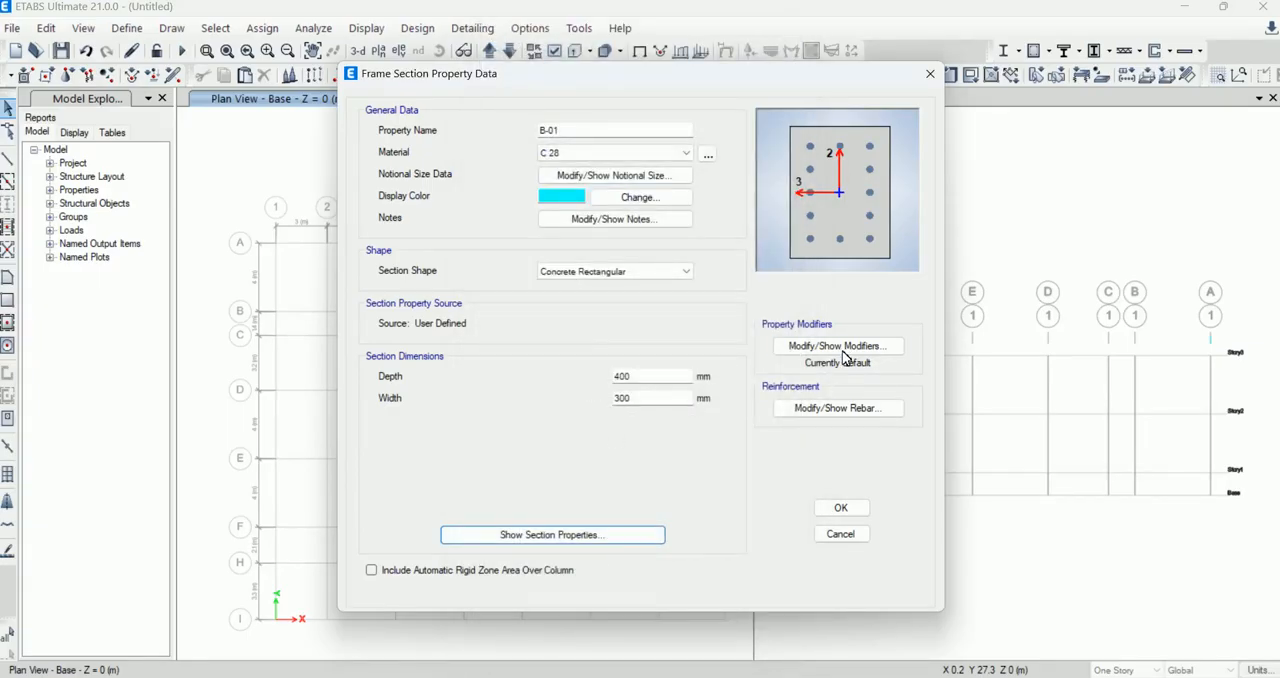
click(836, 407)
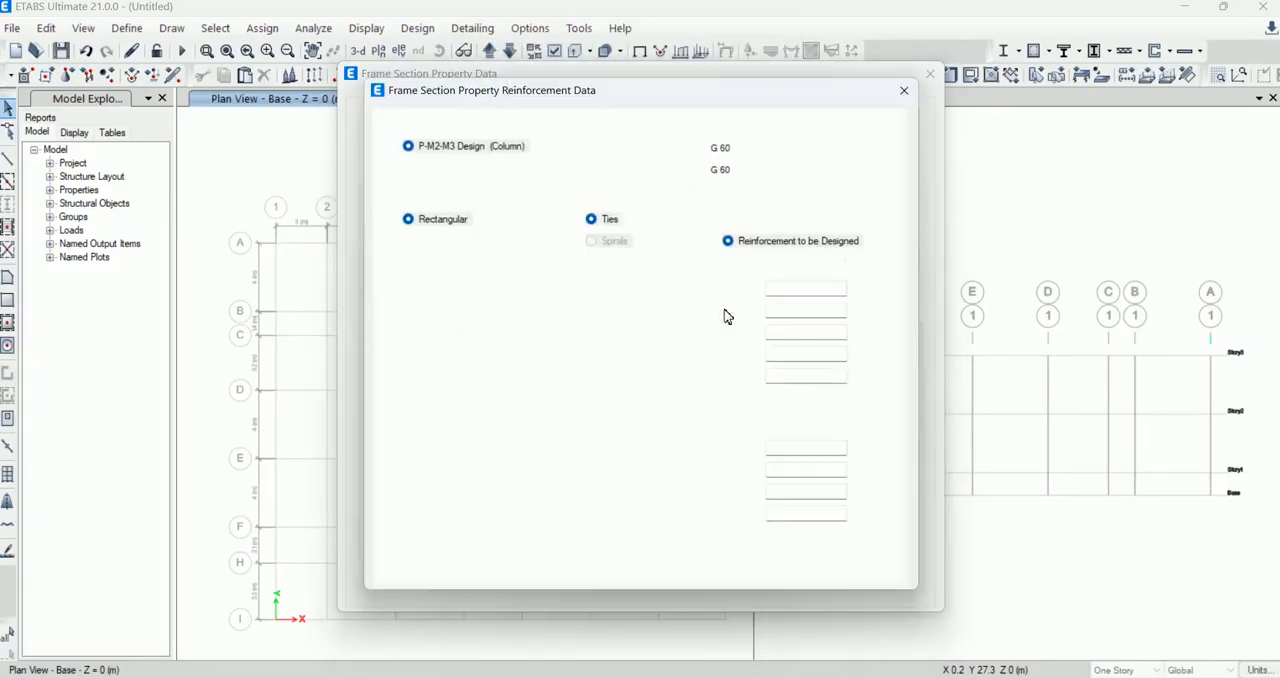
click(452, 168)
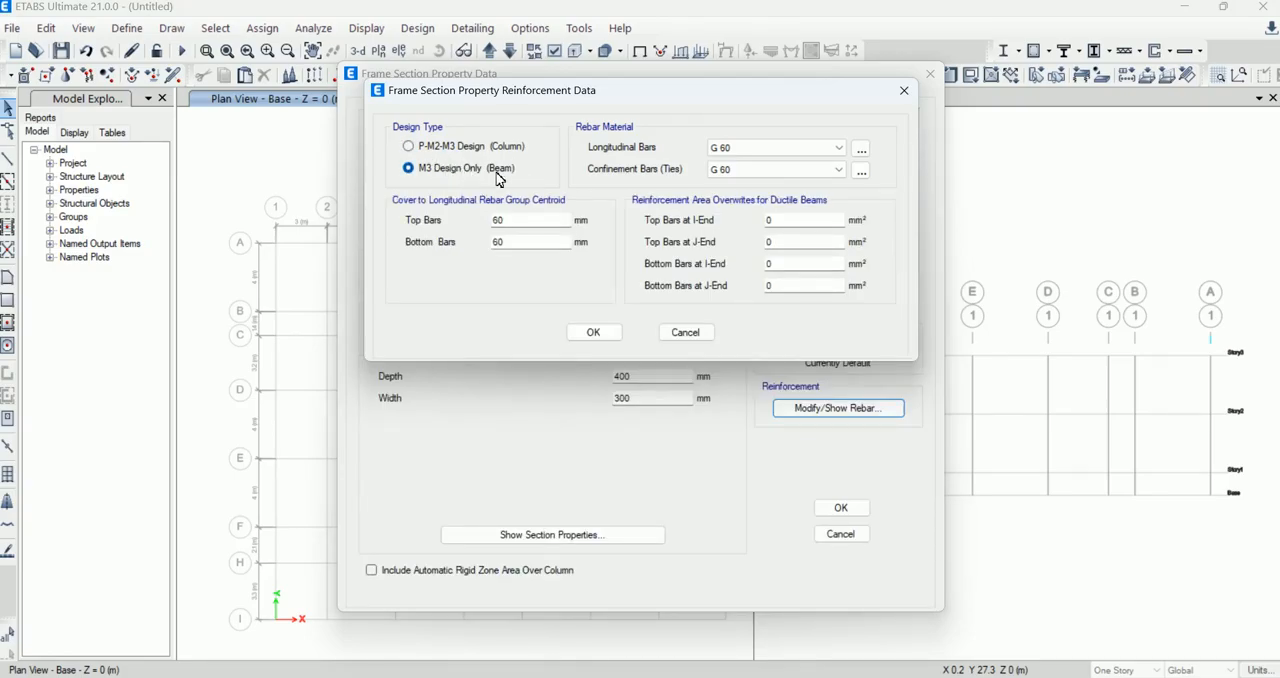
double_click(510, 220)
double_click(474, 242)
text(25)
Step: Keep G 60 for the longitudinal and confinement bars after checking the defined materials, and accept the B-01 section
click(807, 148)
click(801, 158)
click(797, 172)
click(814, 177)
click(861, 150)
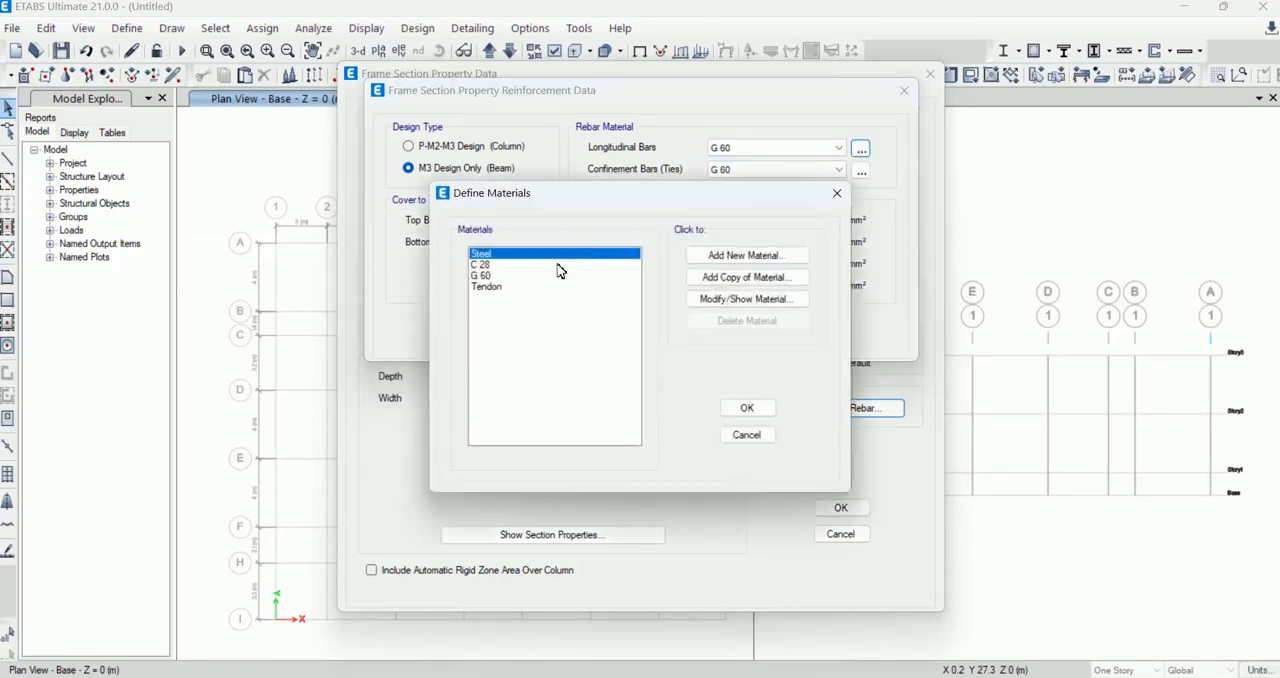
click(481, 264)
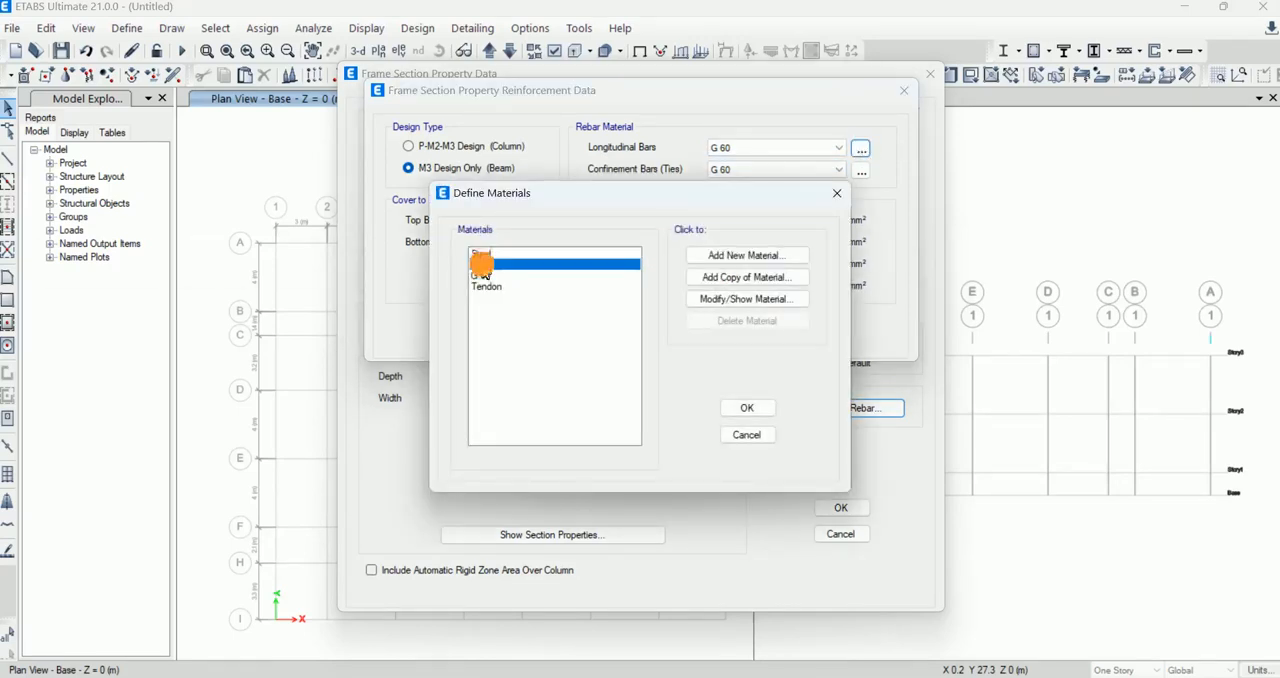
click(746, 408)
click(861, 171)
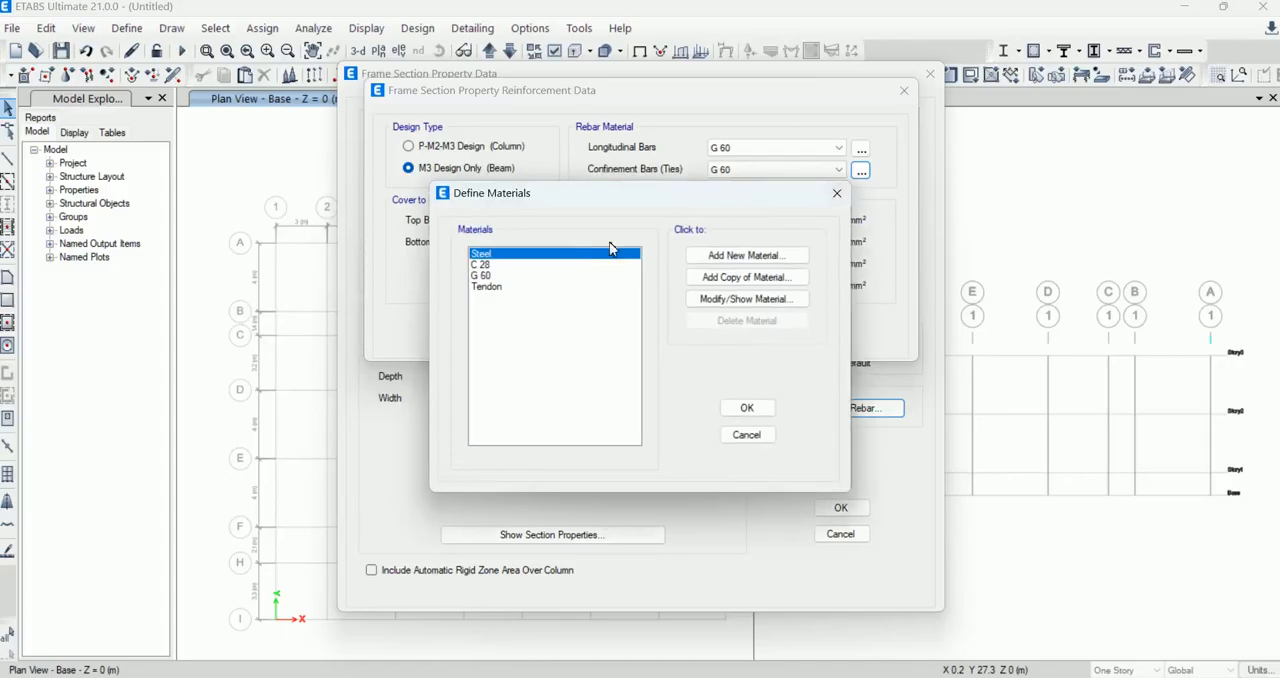
click(481, 264)
click(749, 408)
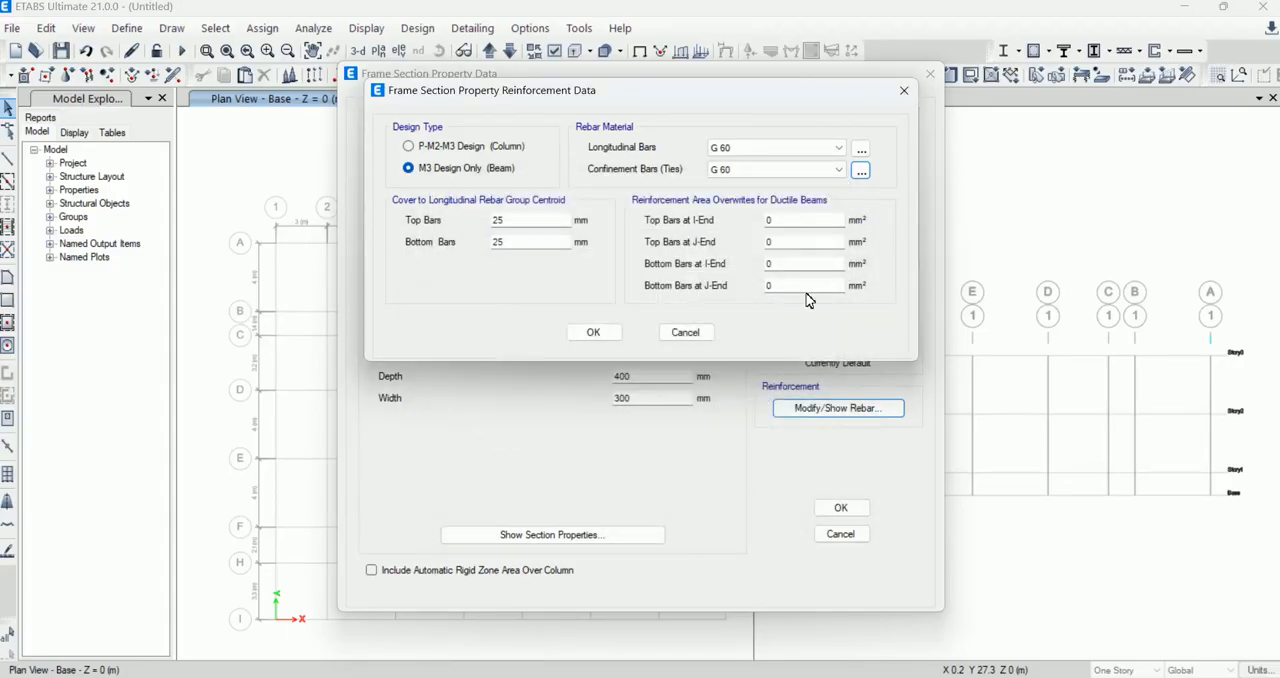
click(607, 334)
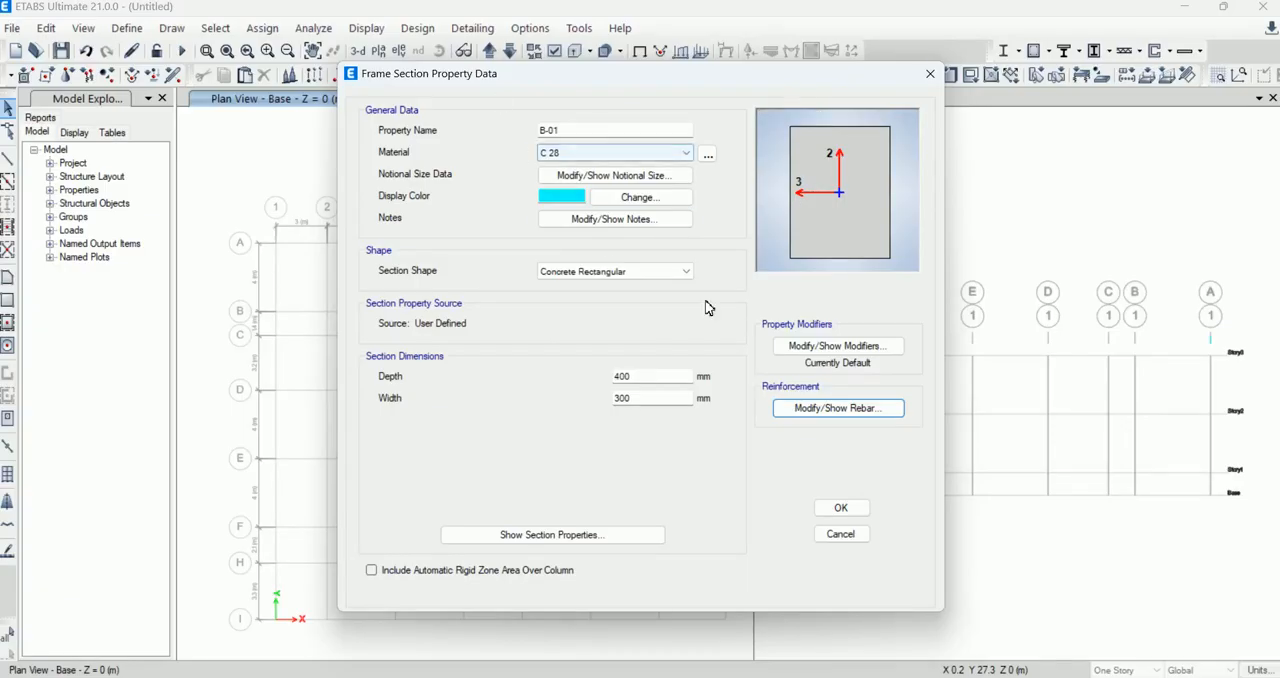
click(840, 509)
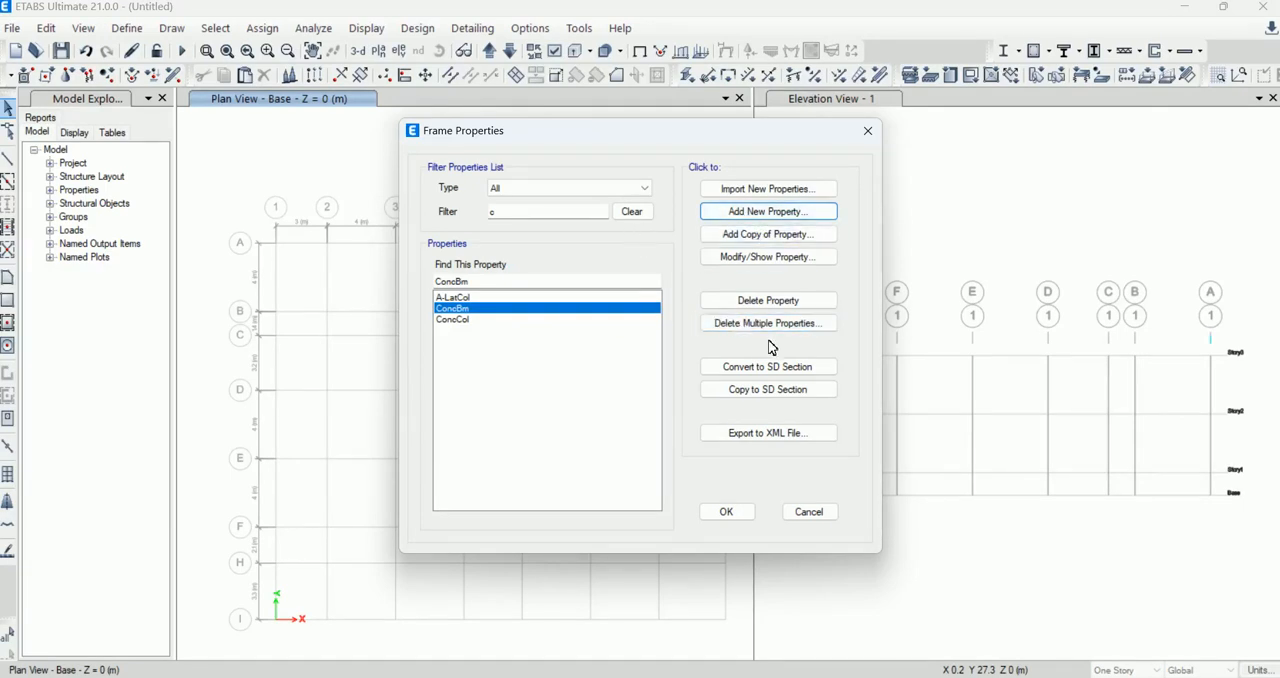
click(770, 262)
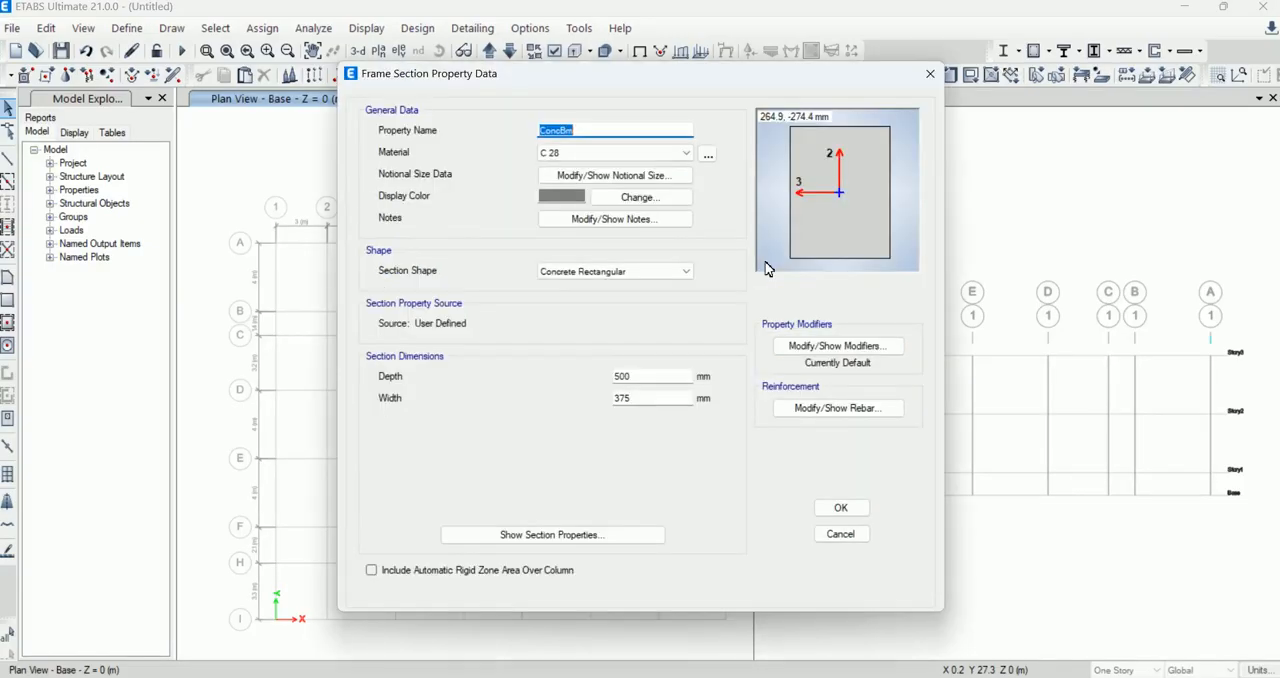
click(578, 130)
drag(578, 130, 505, 133)
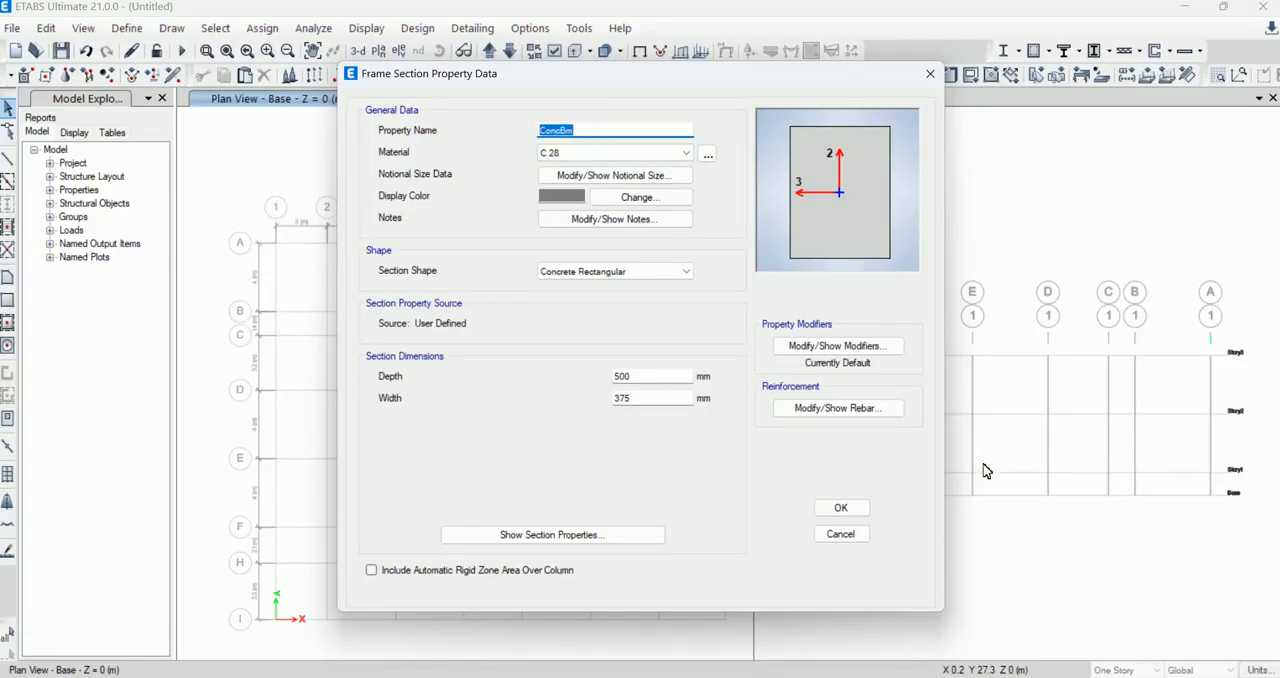
click(930, 73)
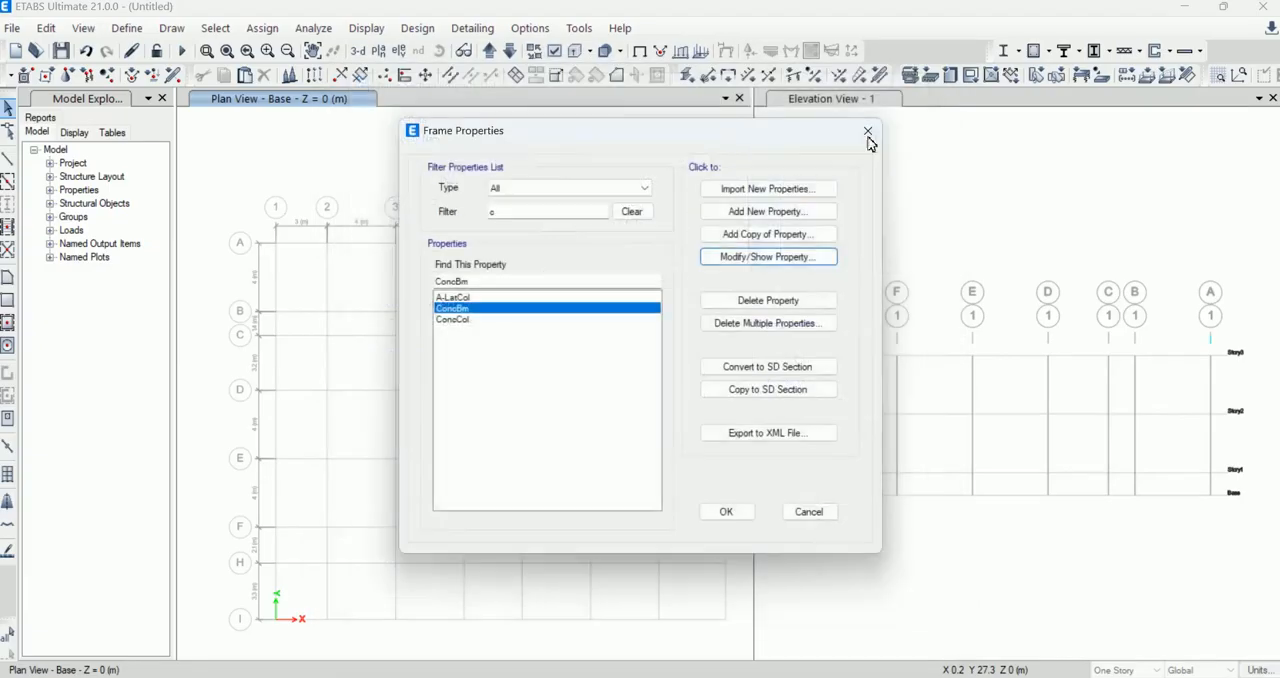
Step: Filter the frame sections by "b" and copy B-01 as B-02 with a 350 mm depth, keeping its beam reinforcement settings
click(502, 343)
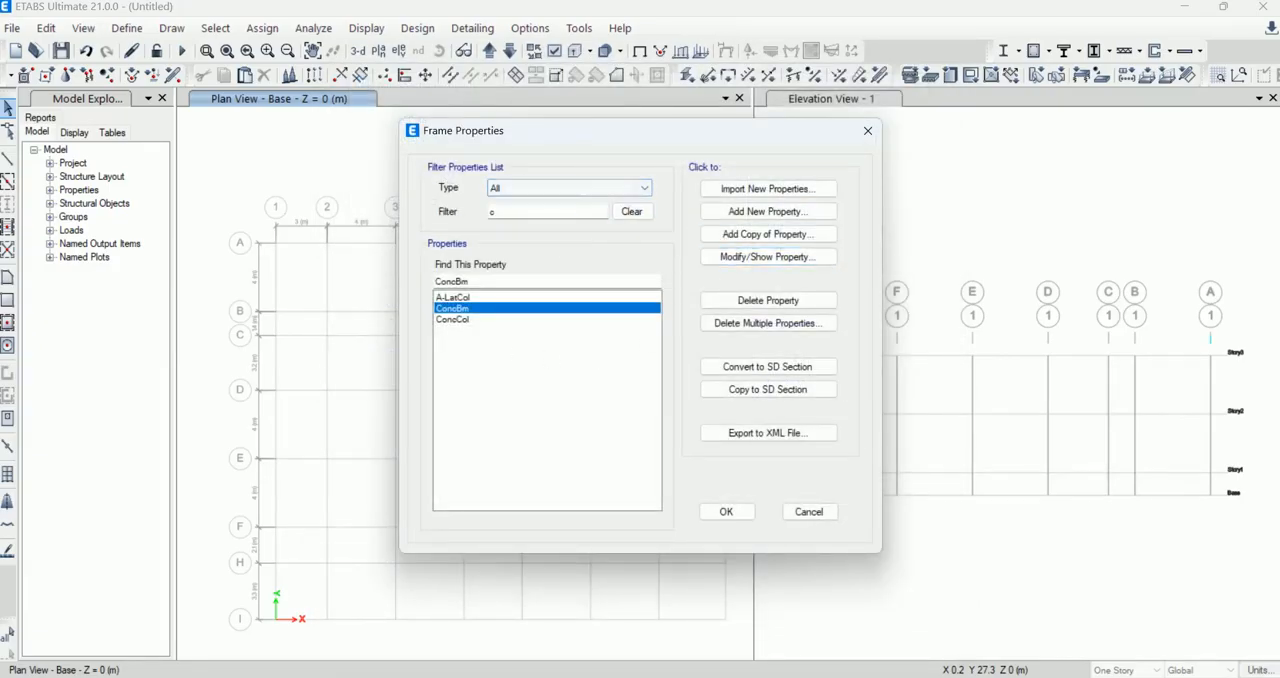
click(480, 210)
text(b)
click(471, 308)
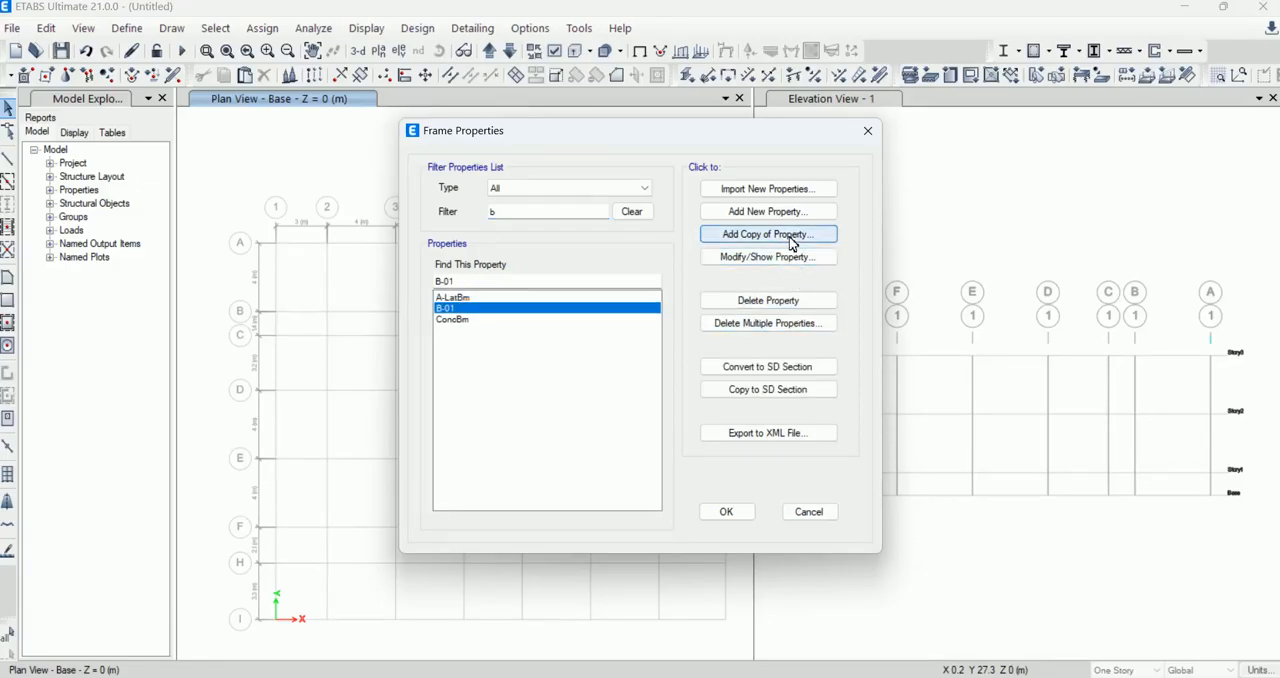
click(794, 240)
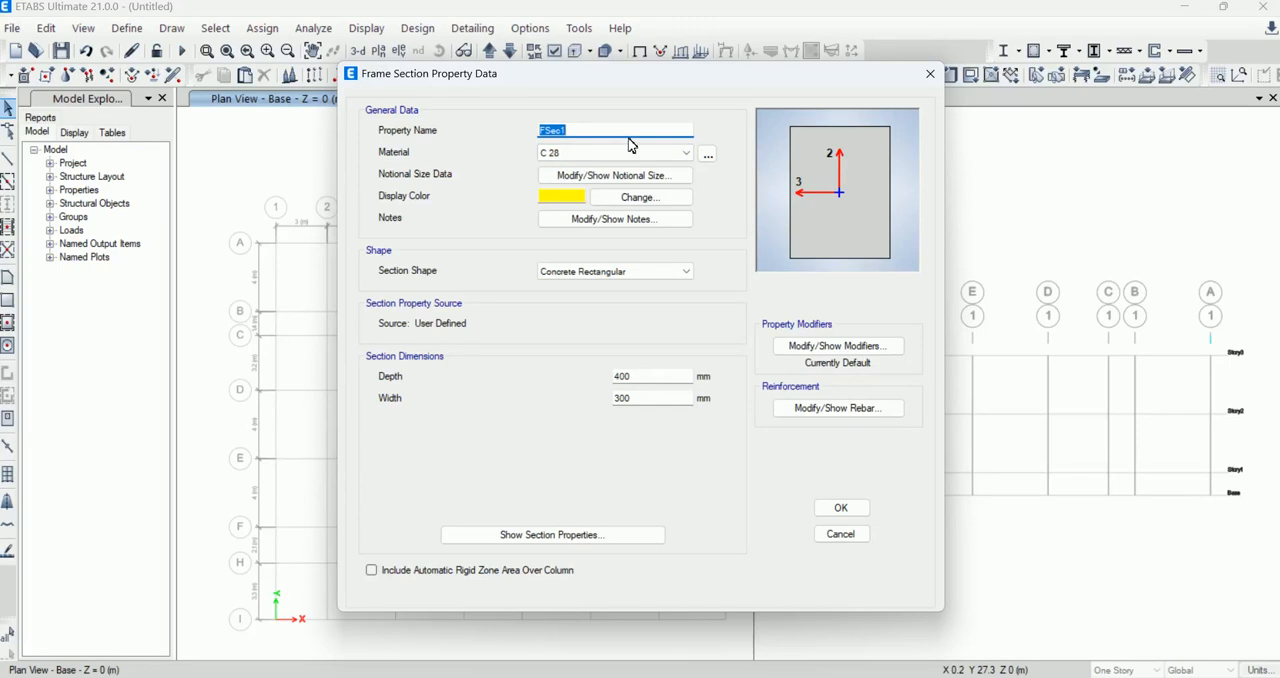
text(B-02)
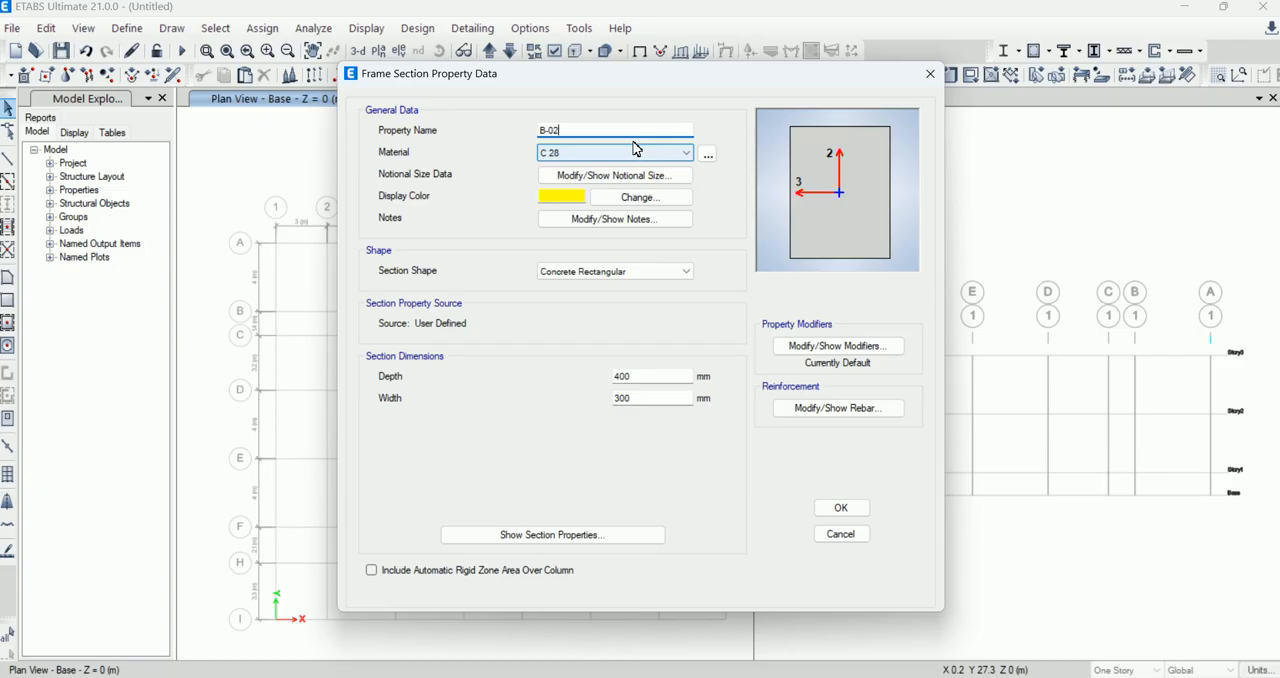
double_click(597, 375)
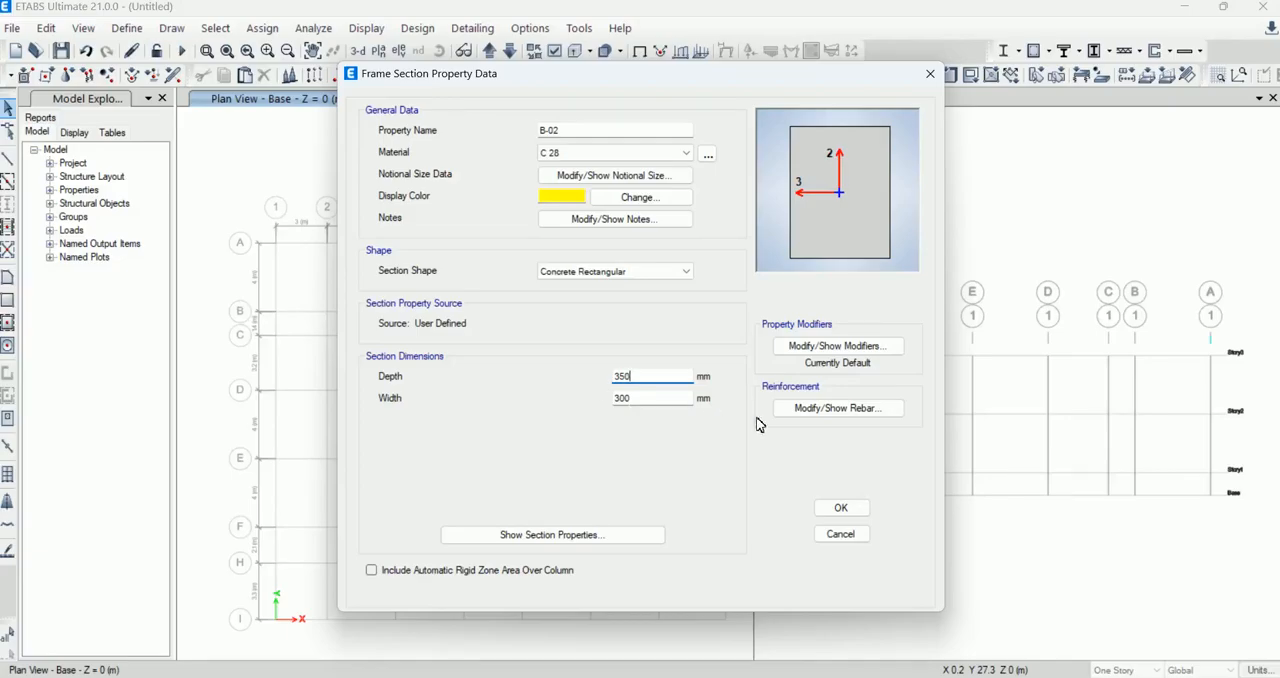
click(828, 414)
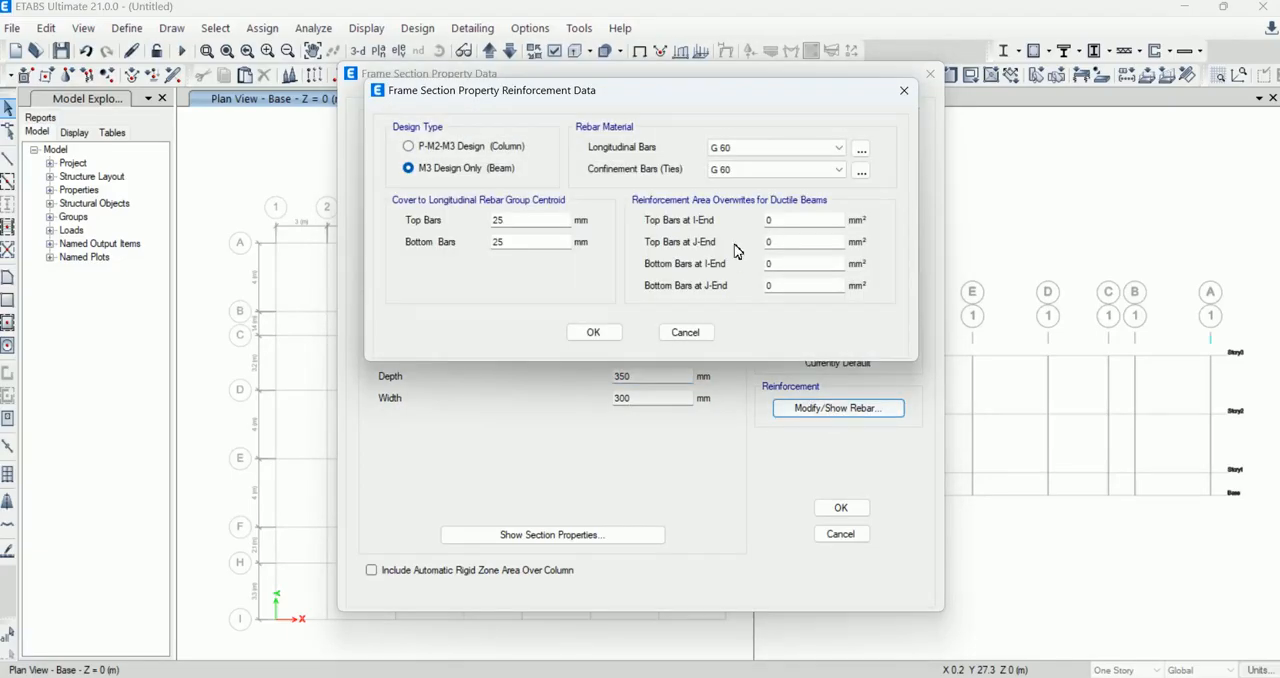
click(595, 333)
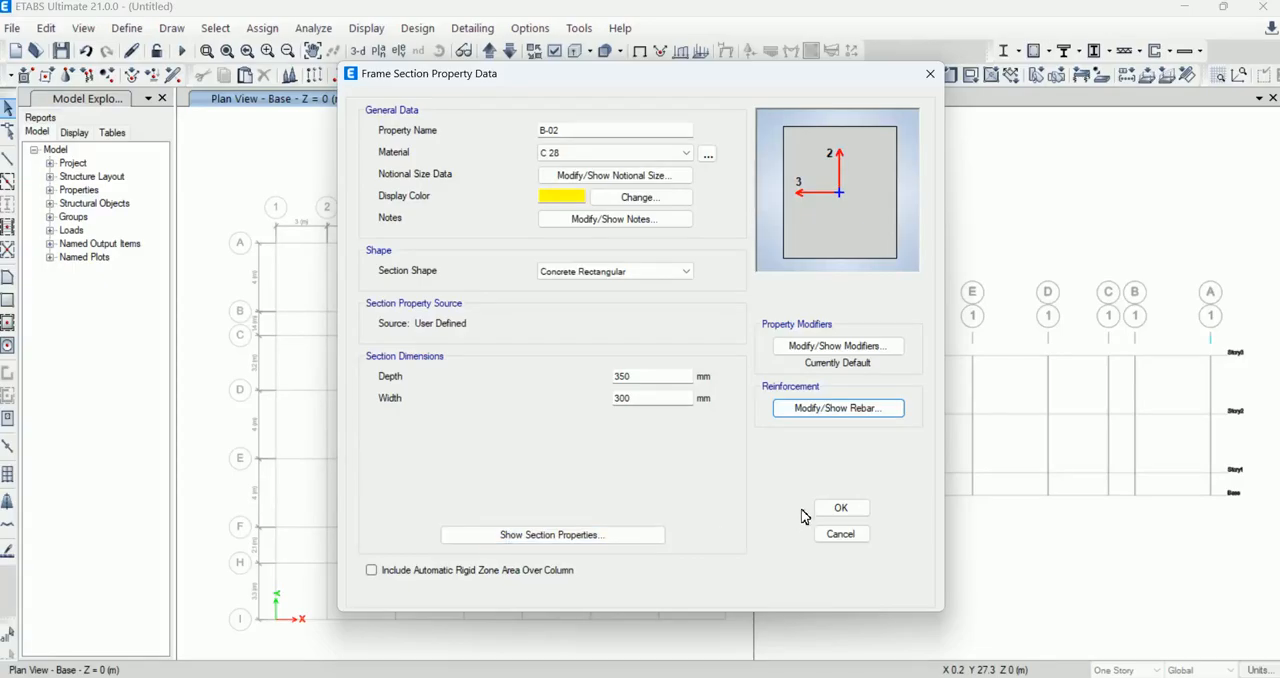
click(835, 508)
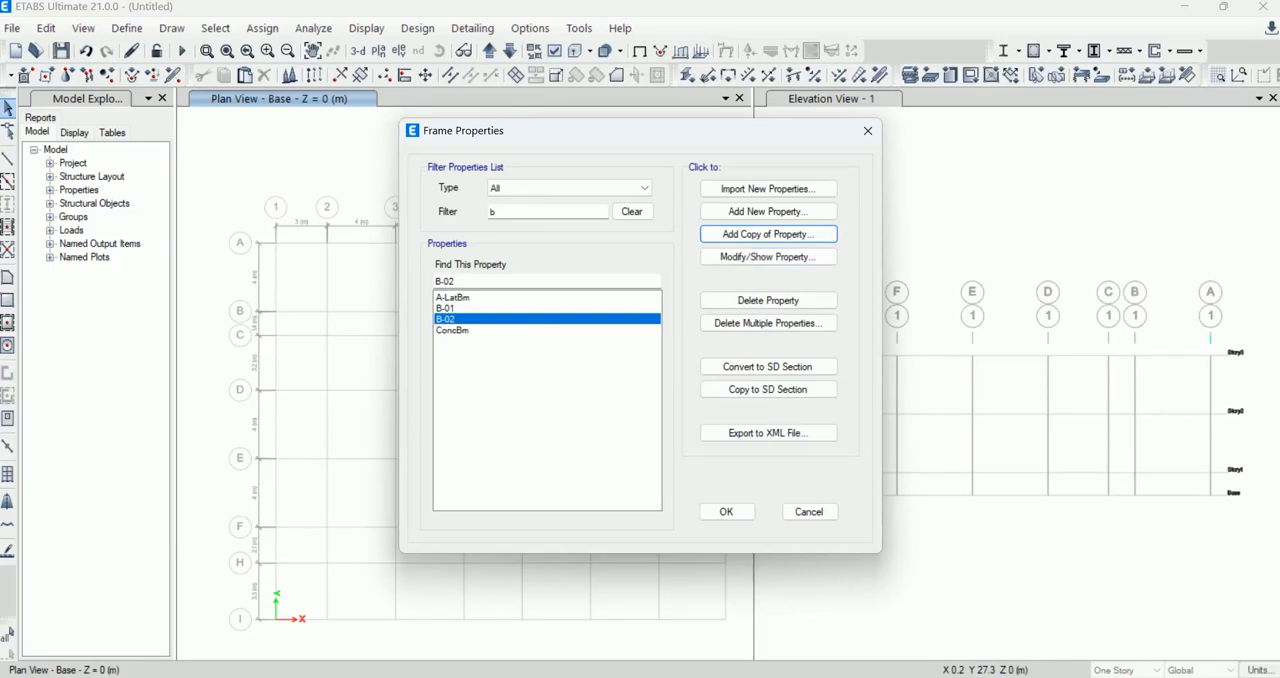
Step: Copy the B-02 section as B-03 with a depth of 250 mm
click(766, 238)
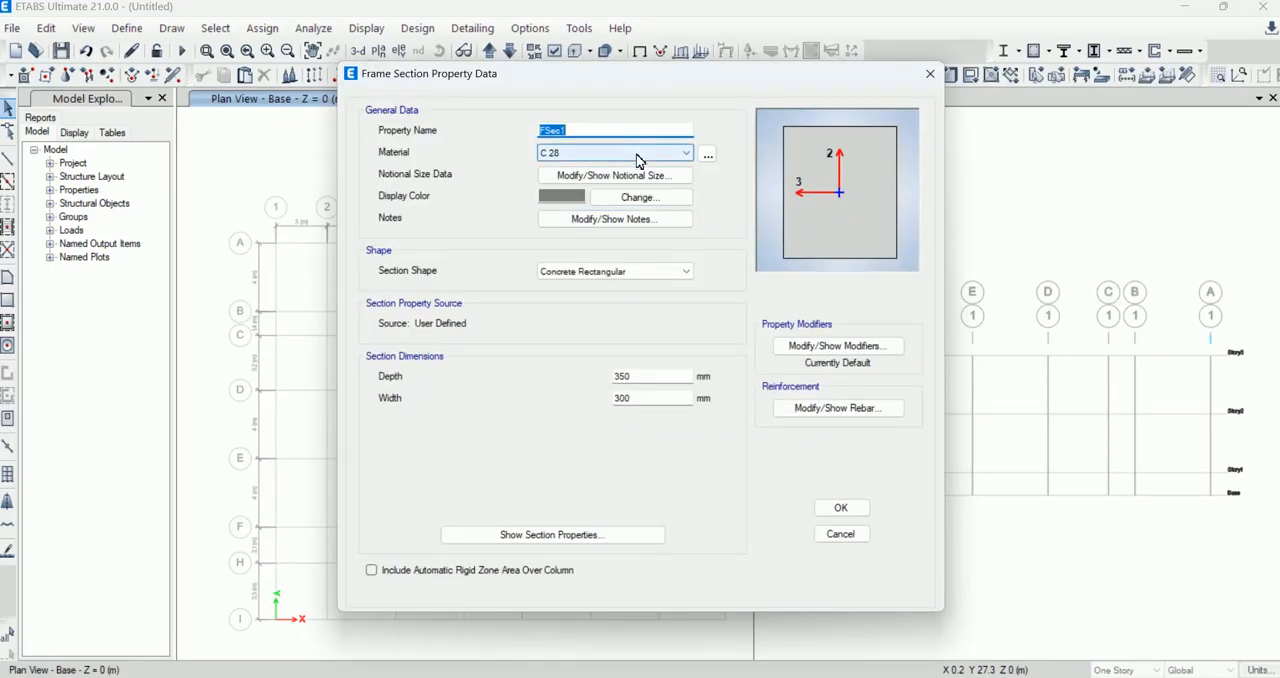
text(B-03)
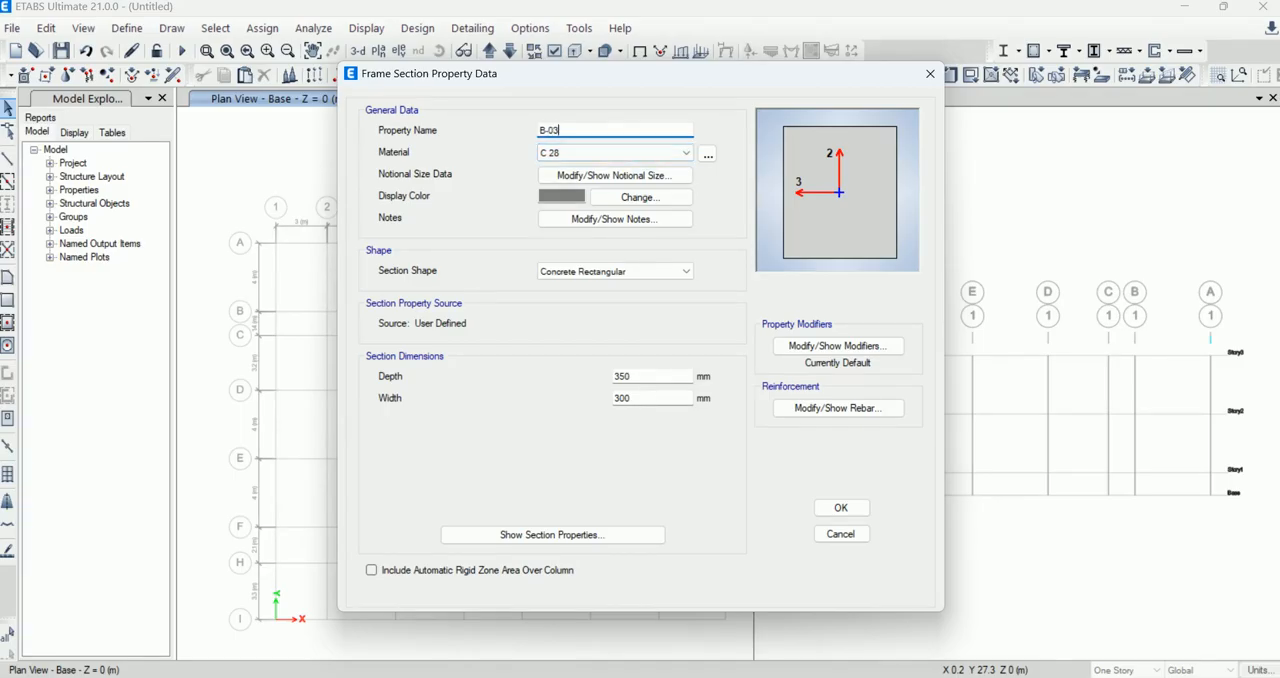
drag(648, 377, 580, 373)
text(2)
click(851, 510)
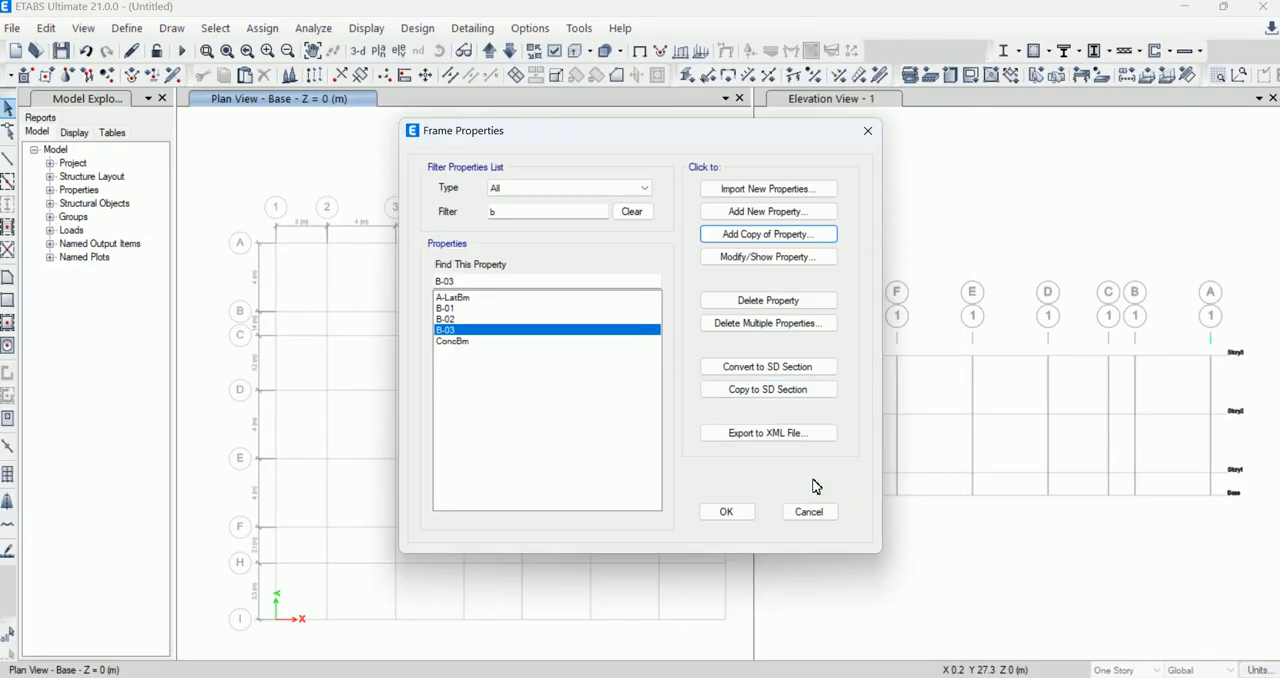
Step: Copy the B-03 section as B-04 with a depth of 600 mm
click(764, 238)
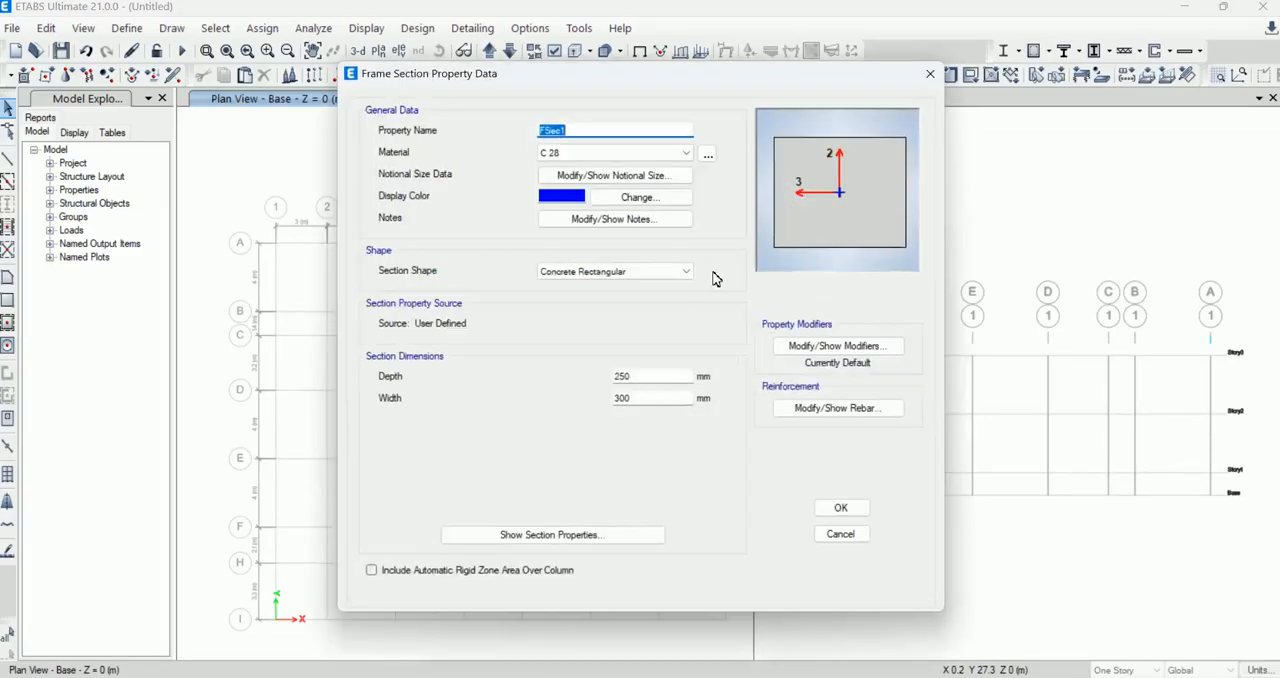
drag(568, 130, 495, 127)
text(B-04)
drag(624, 375, 587, 378)
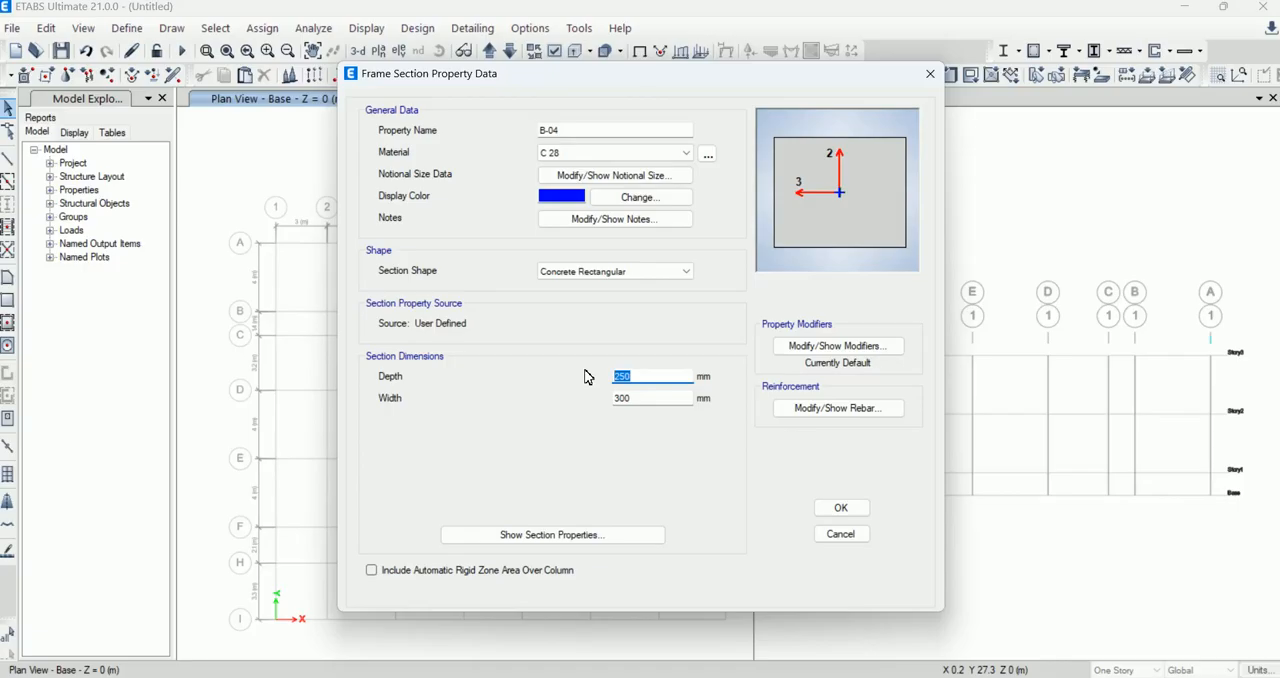
text(600)
key(Tab)
click(586, 400)
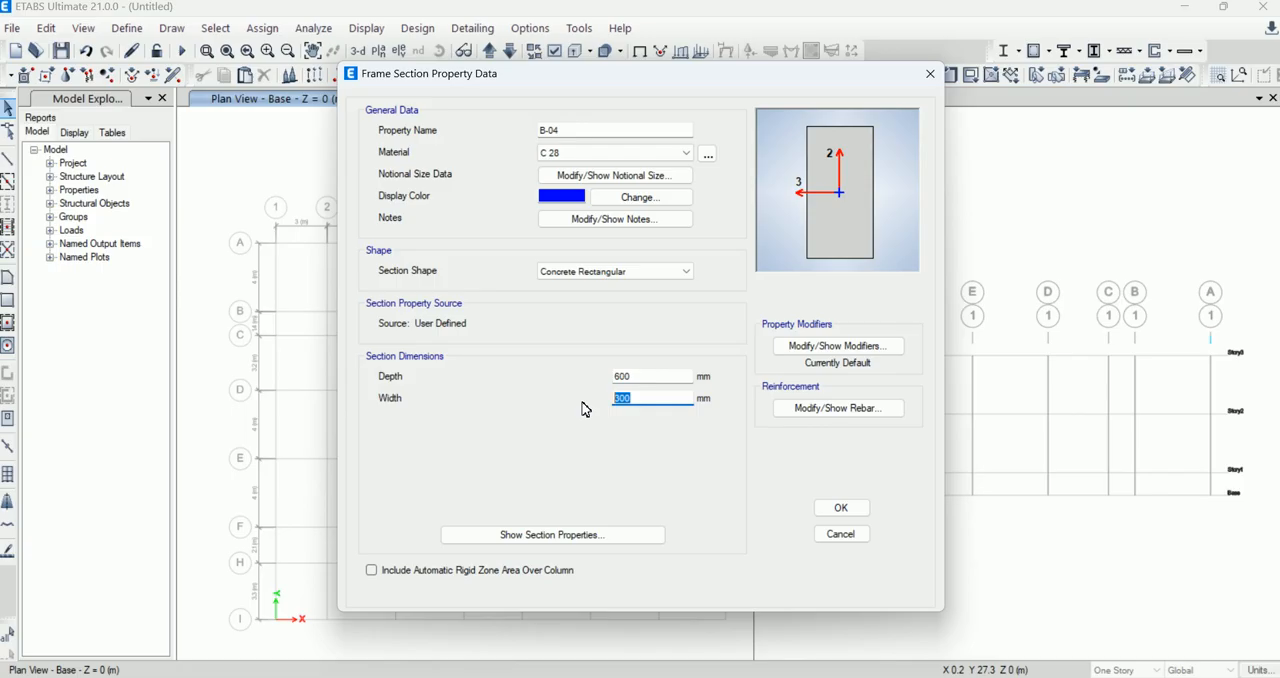
text(3)
click(843, 507)
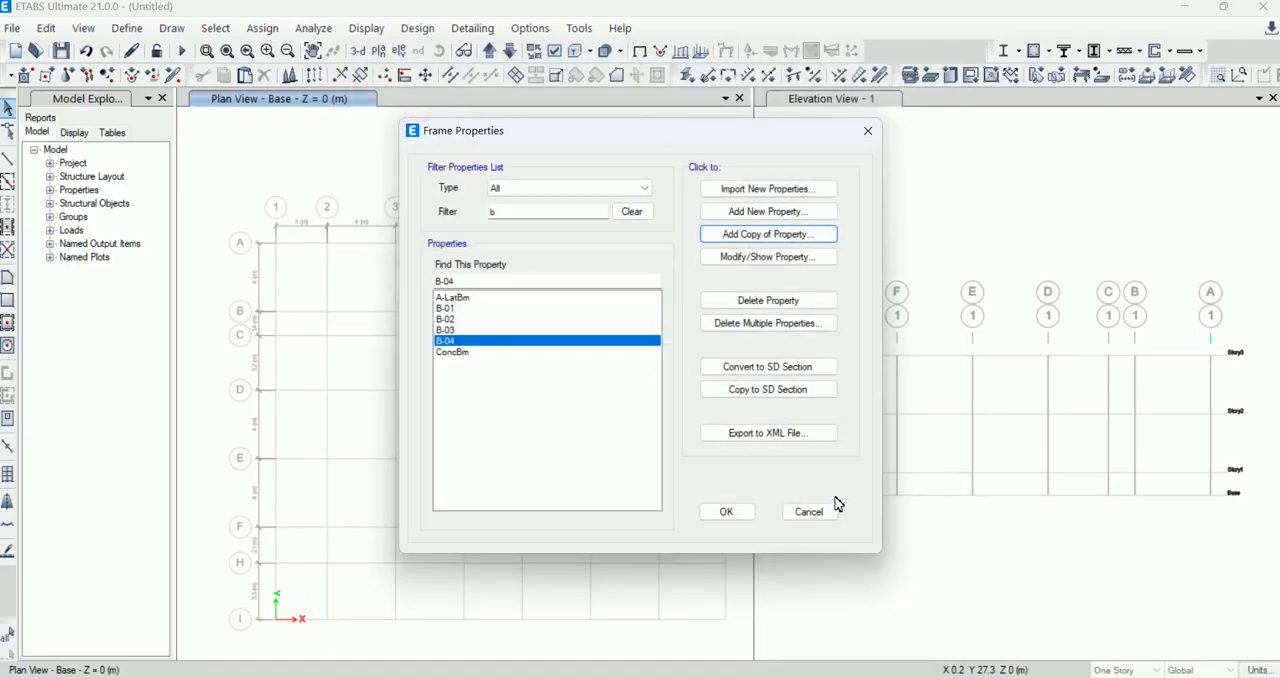
click(487, 379)
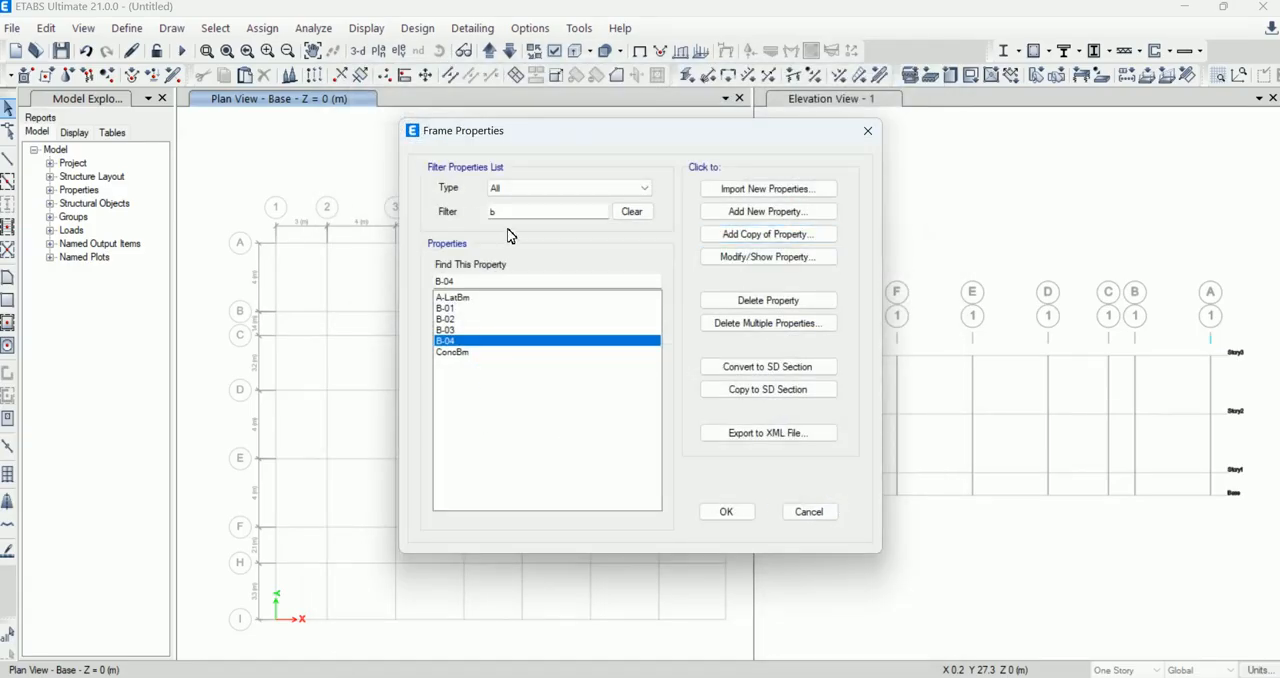
click(452, 329)
click(447, 308)
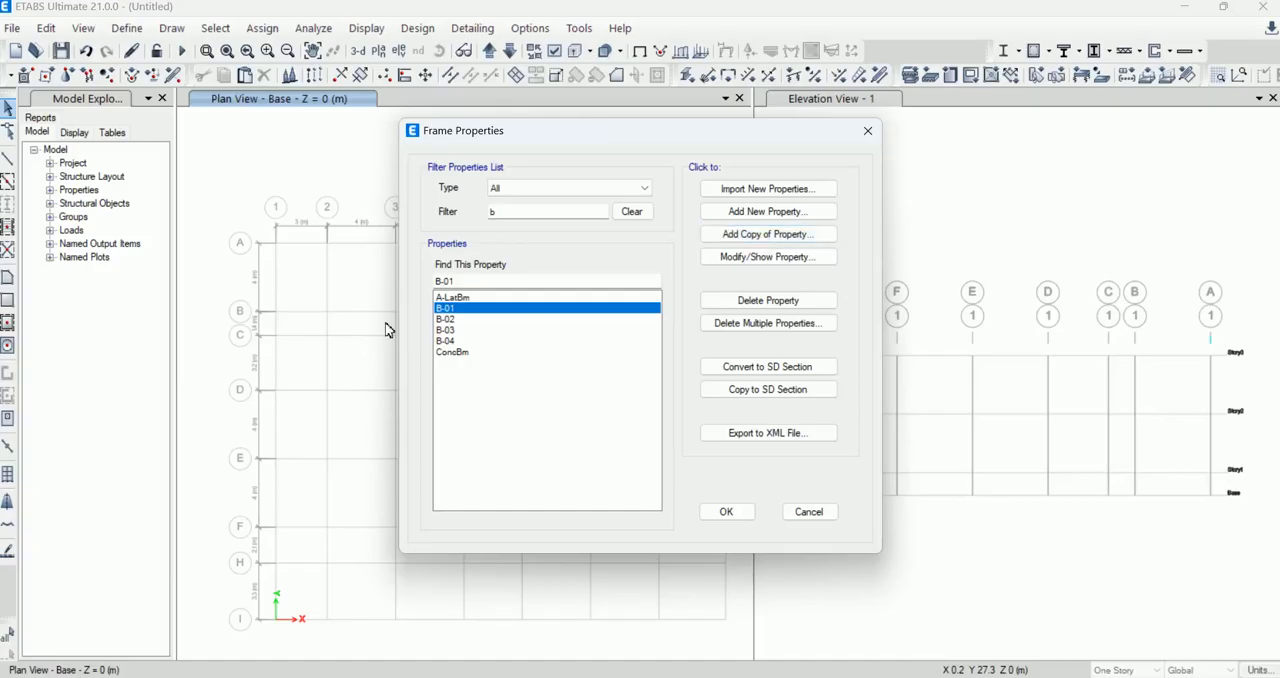
click(449, 355)
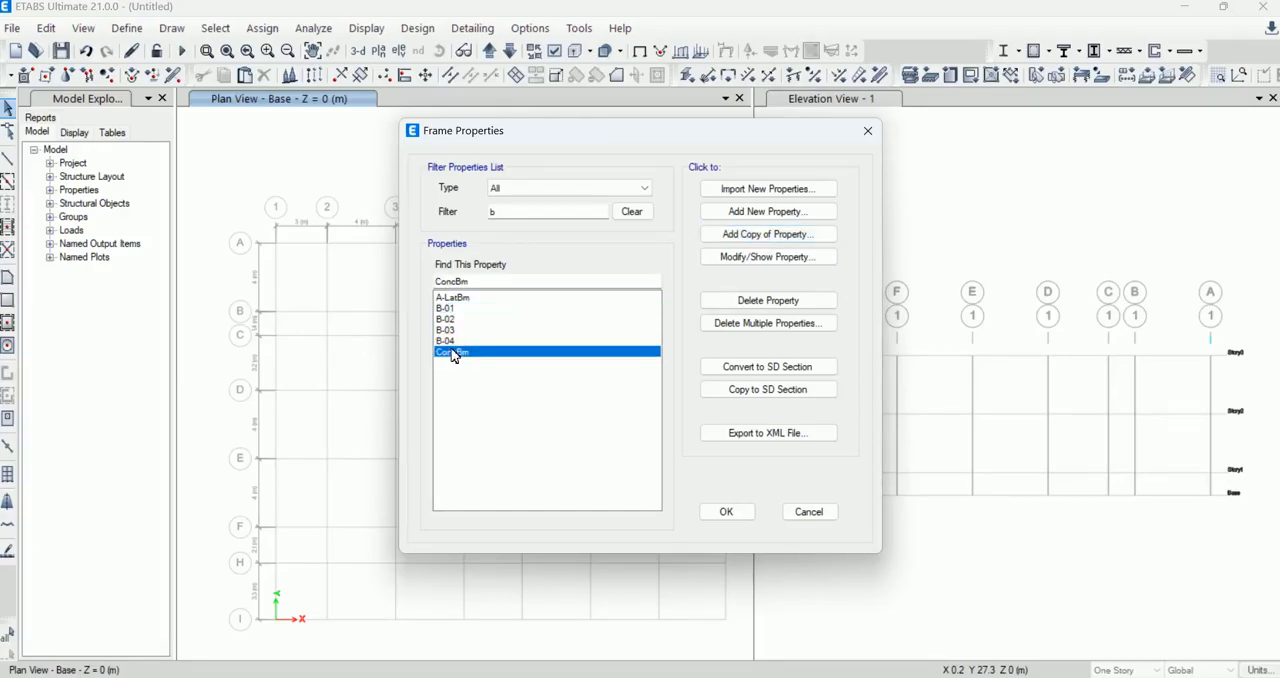
click(447, 330)
Step: Copy the B-02 section as C-01 with a depth and width of 450 mm
click(447, 317)
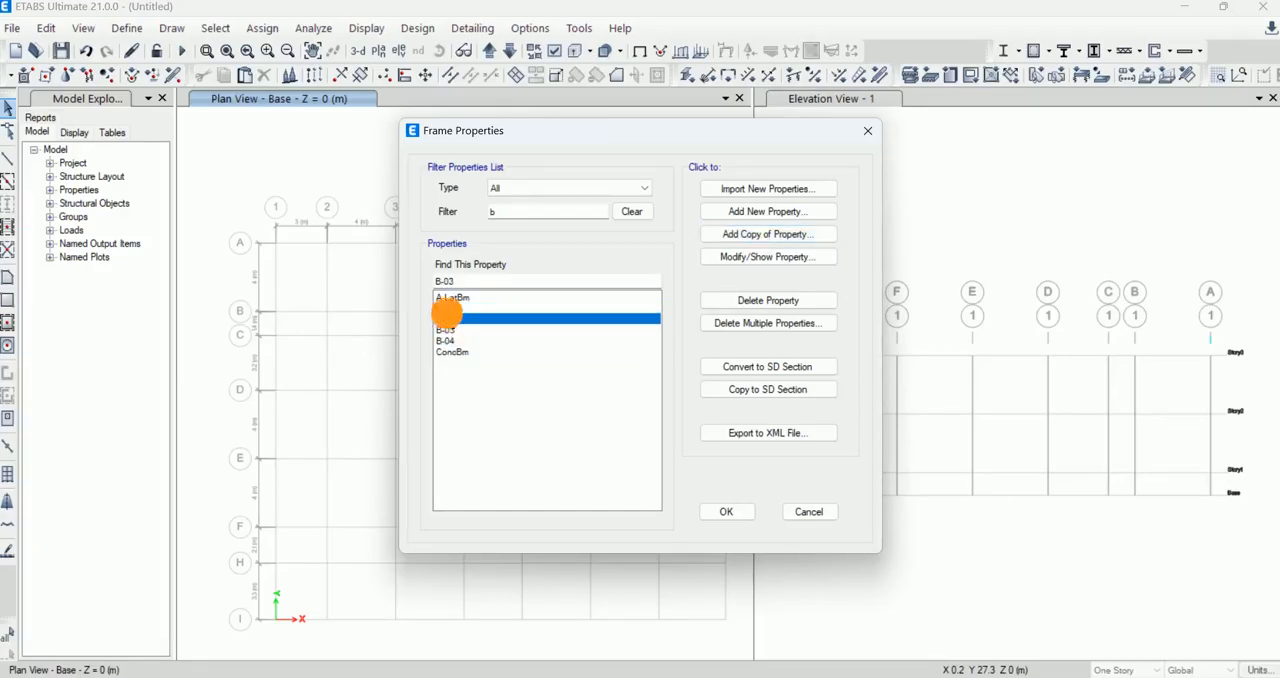
click(770, 236)
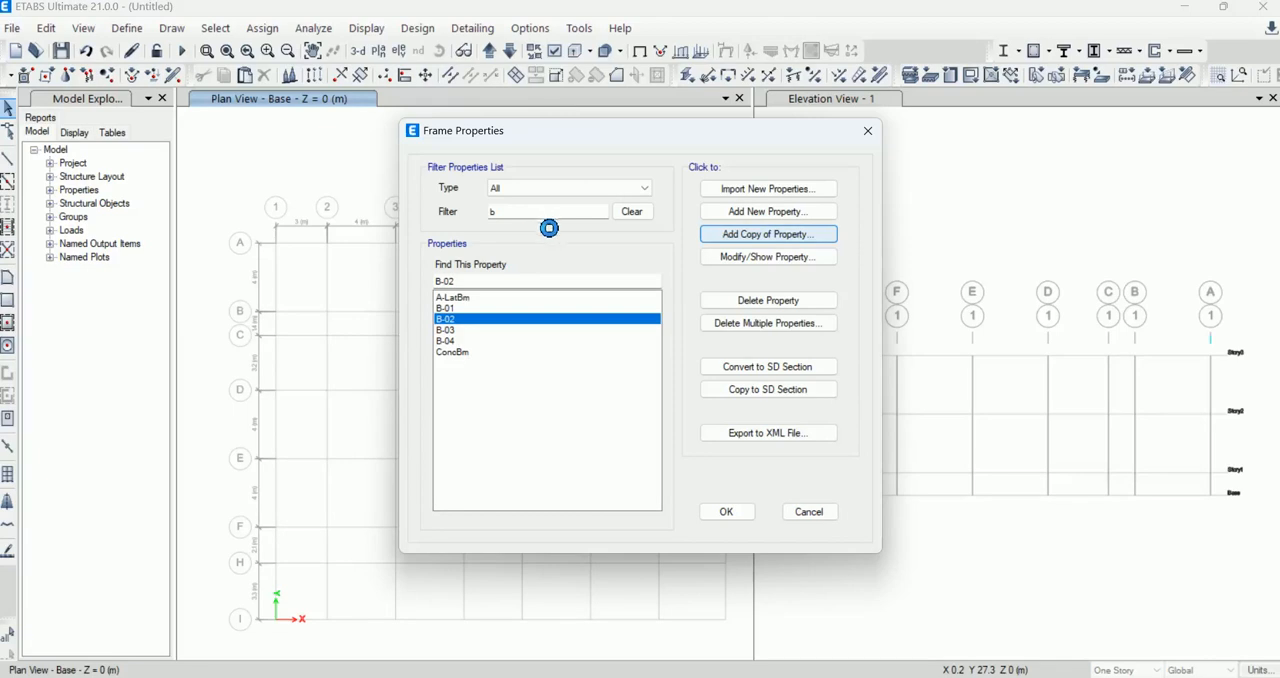
text(C-01)
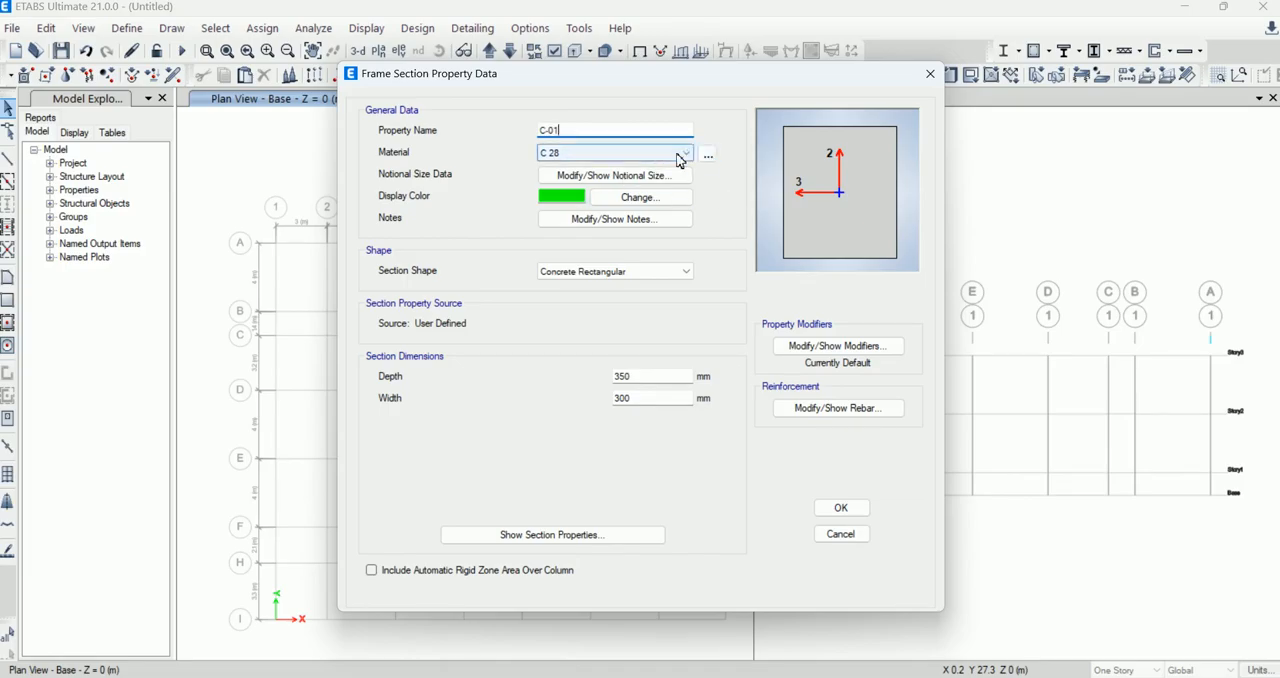
double_click(642, 376)
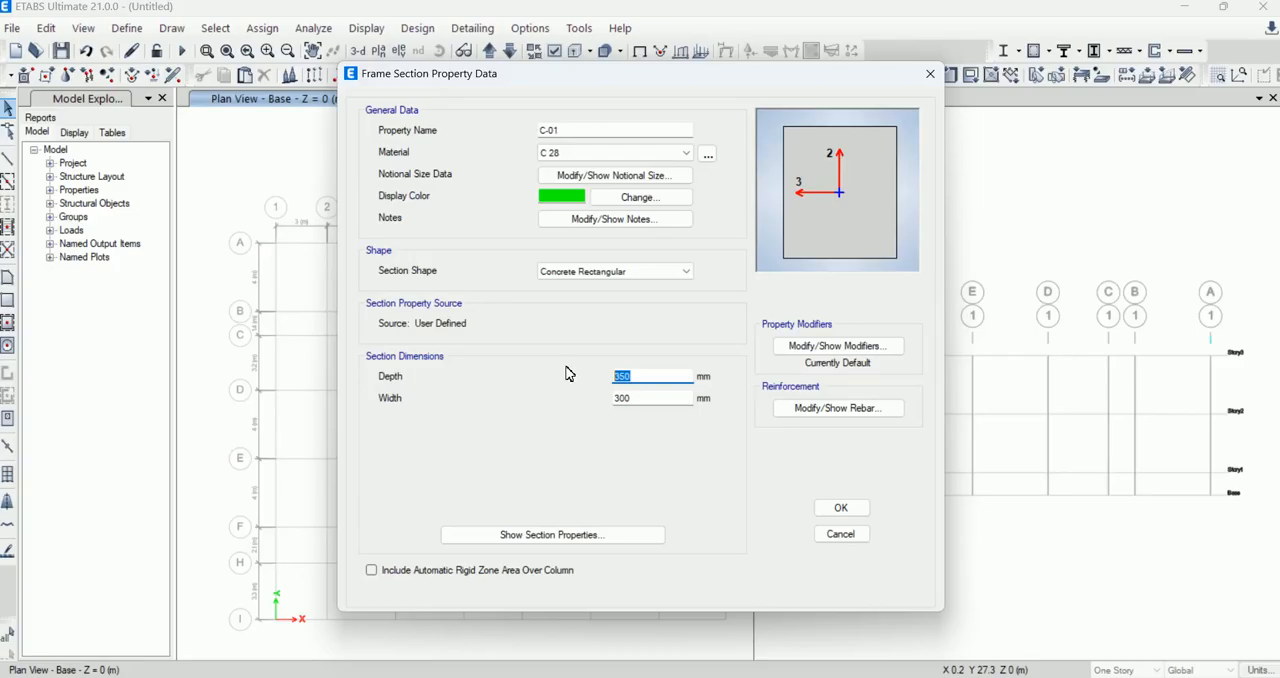
text(4)
key(Tab)
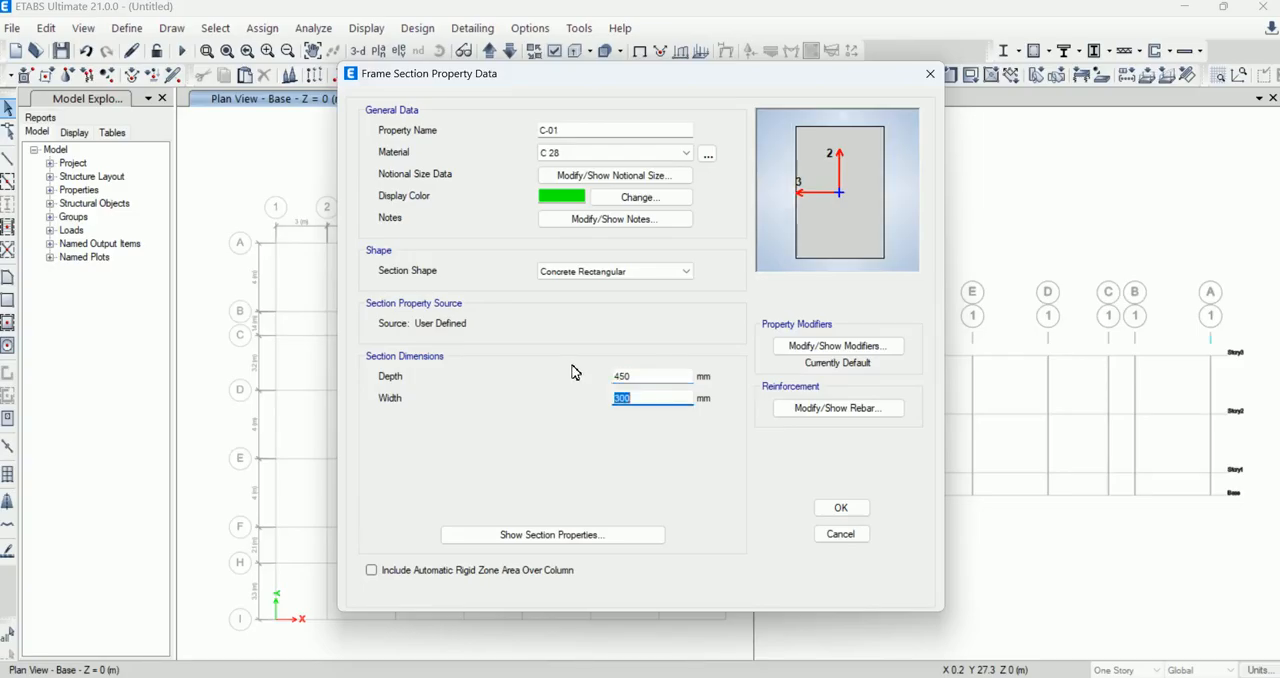
text(450)
Step: Change the C-01 reinforcement to P-M2-M3 column design with 3 longitudinal bars along the 2-dir face
click(852, 409)
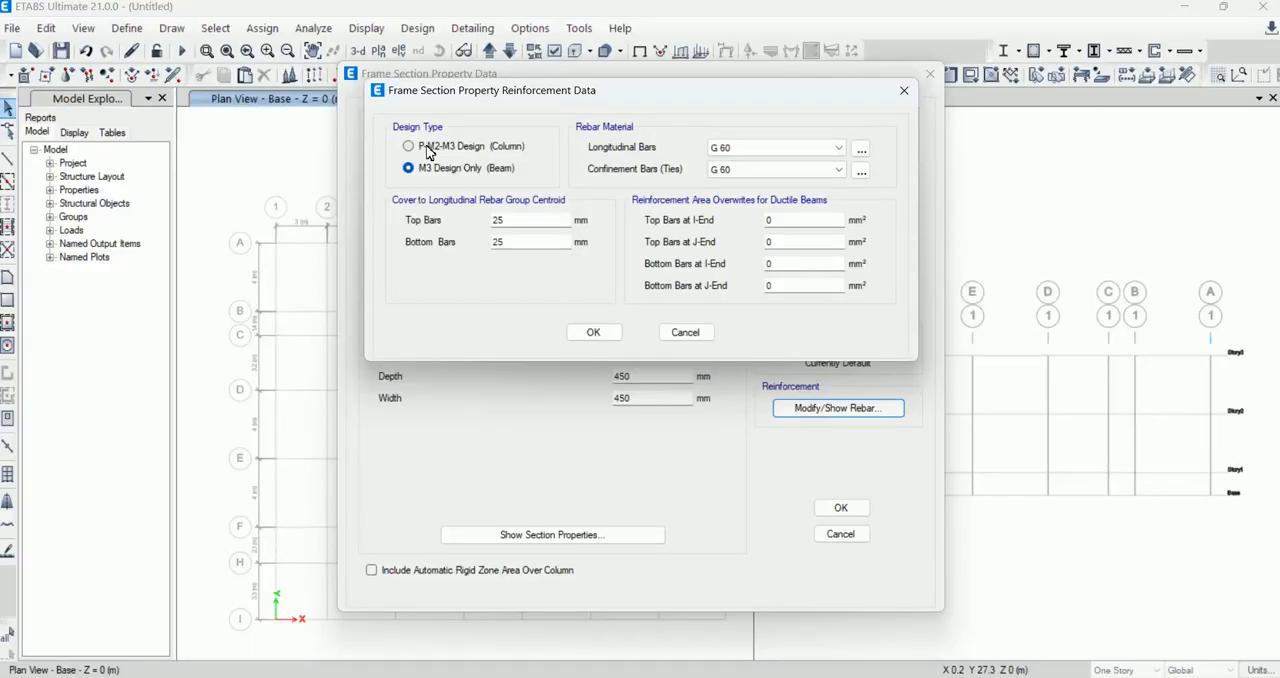
click(422, 146)
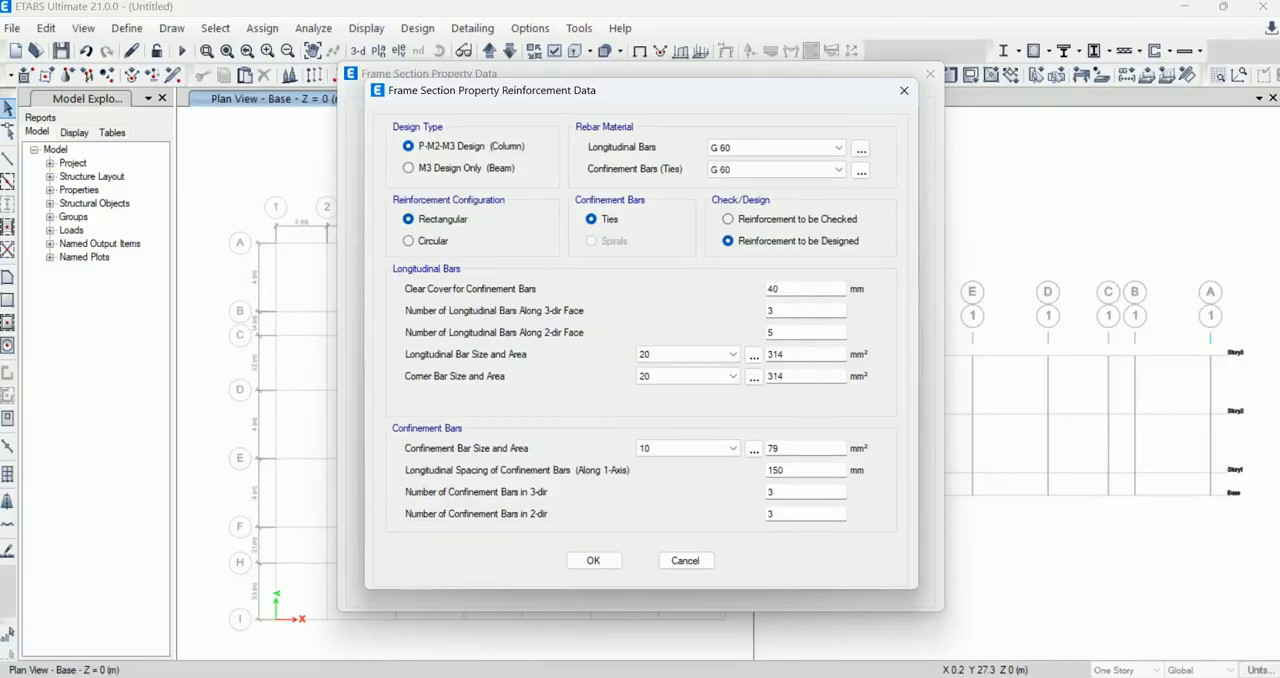
drag(798, 289, 752, 293)
drag(773, 329, 743, 331)
text(3)
Step: Try size 16 for the longitudinal and corner bars of C-01
click(678, 357)
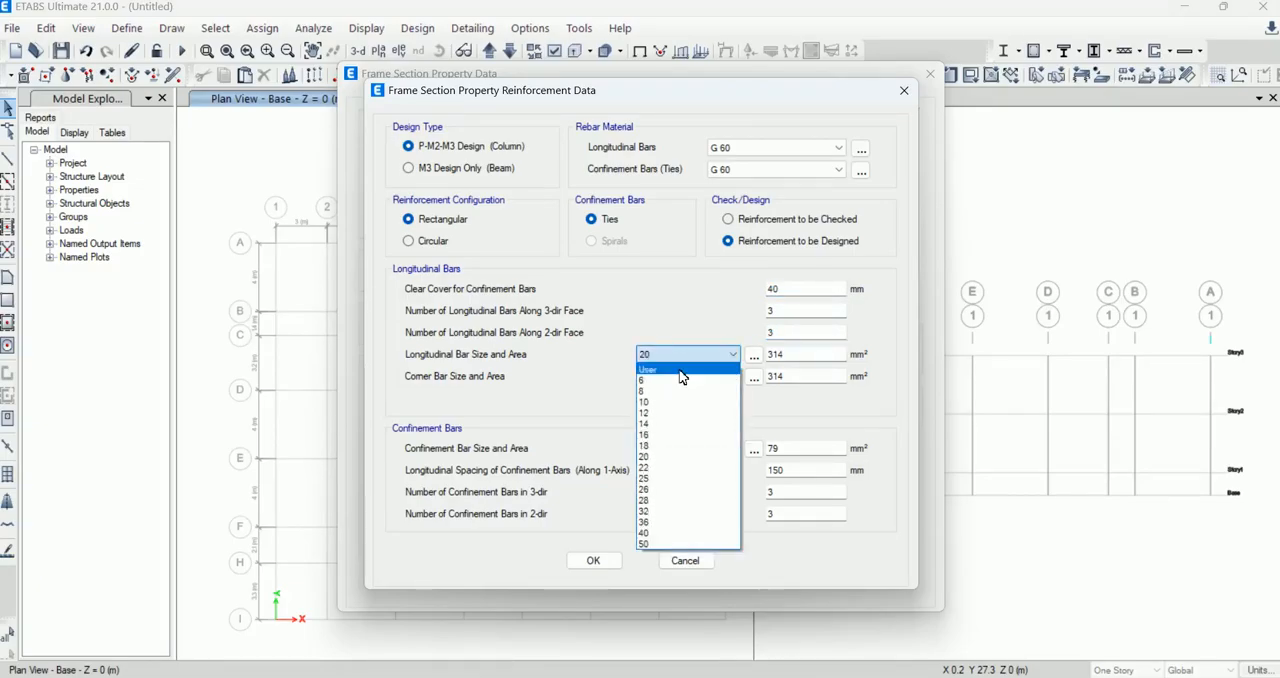
click(663, 436)
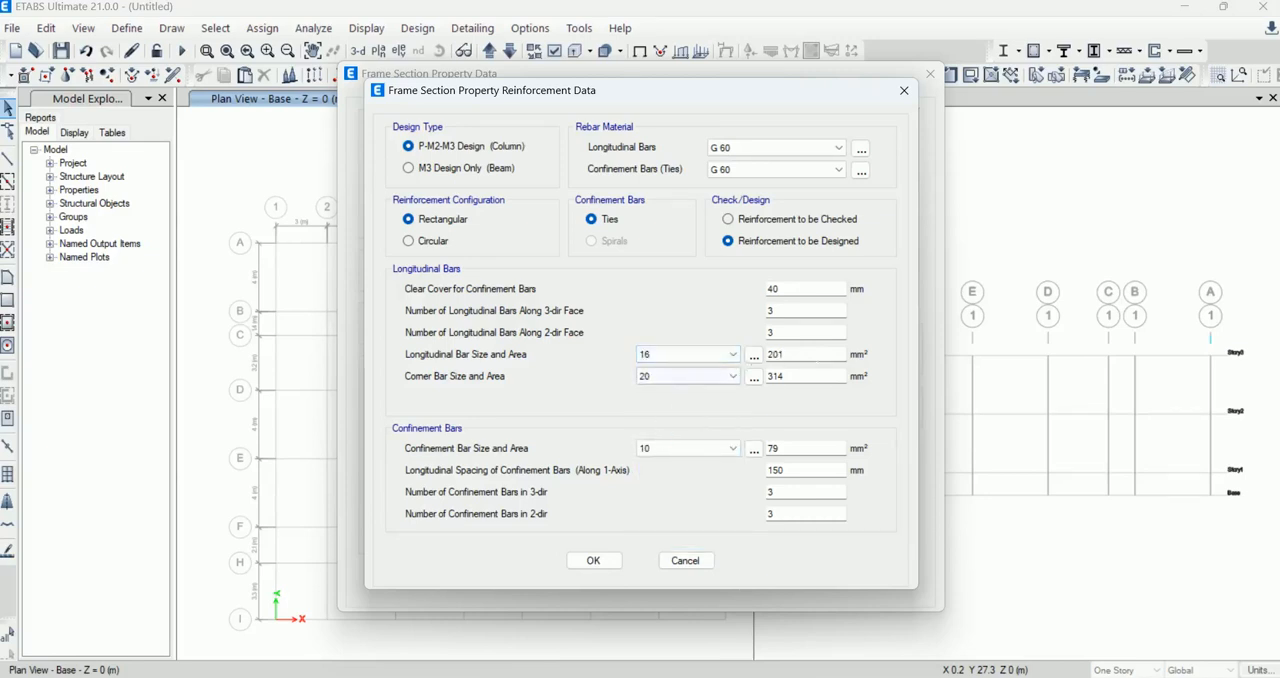
click(698, 376)
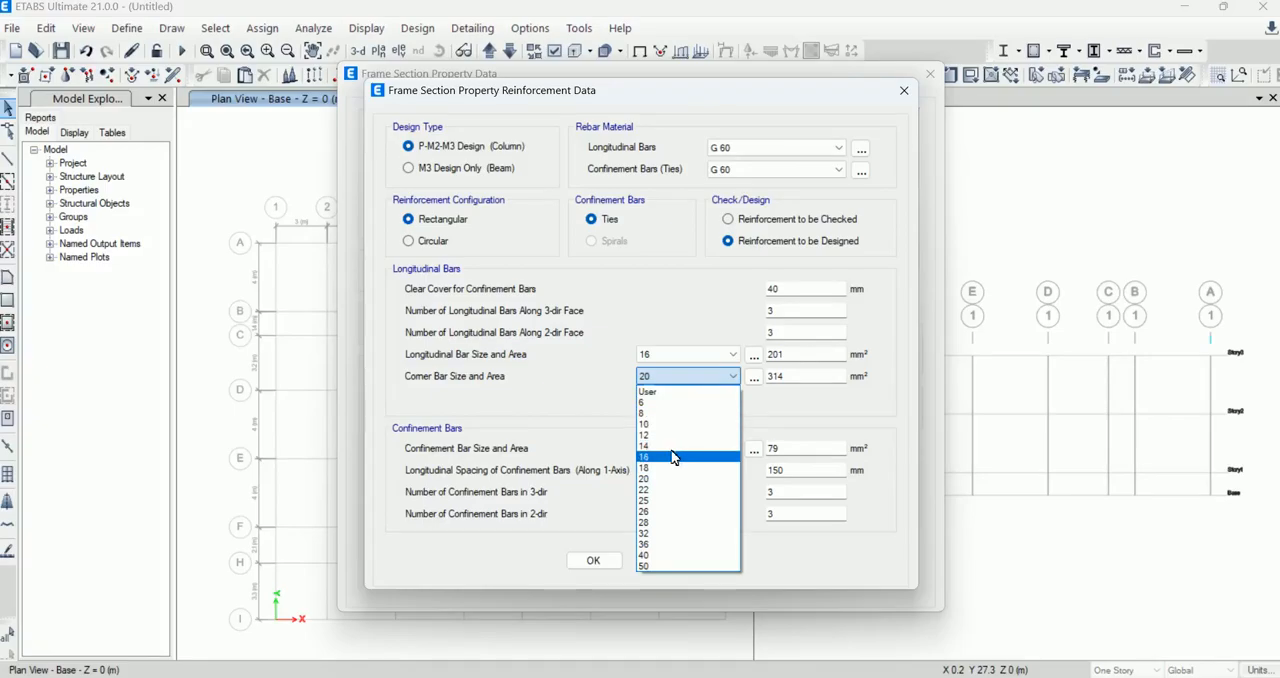
click(674, 457)
Step: Use size 20 longitudinal and corner bars with size 10 confinement bars, and accept the C-01 column section
click(688, 358)
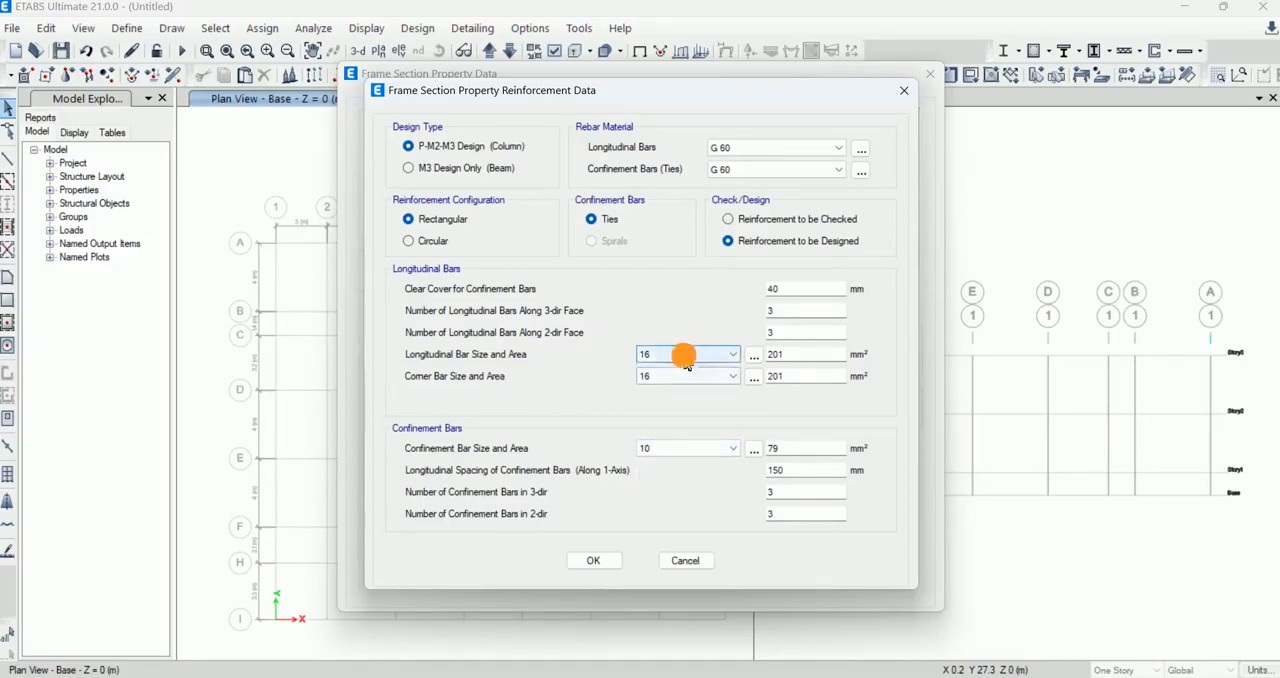
click(655, 459)
click(671, 376)
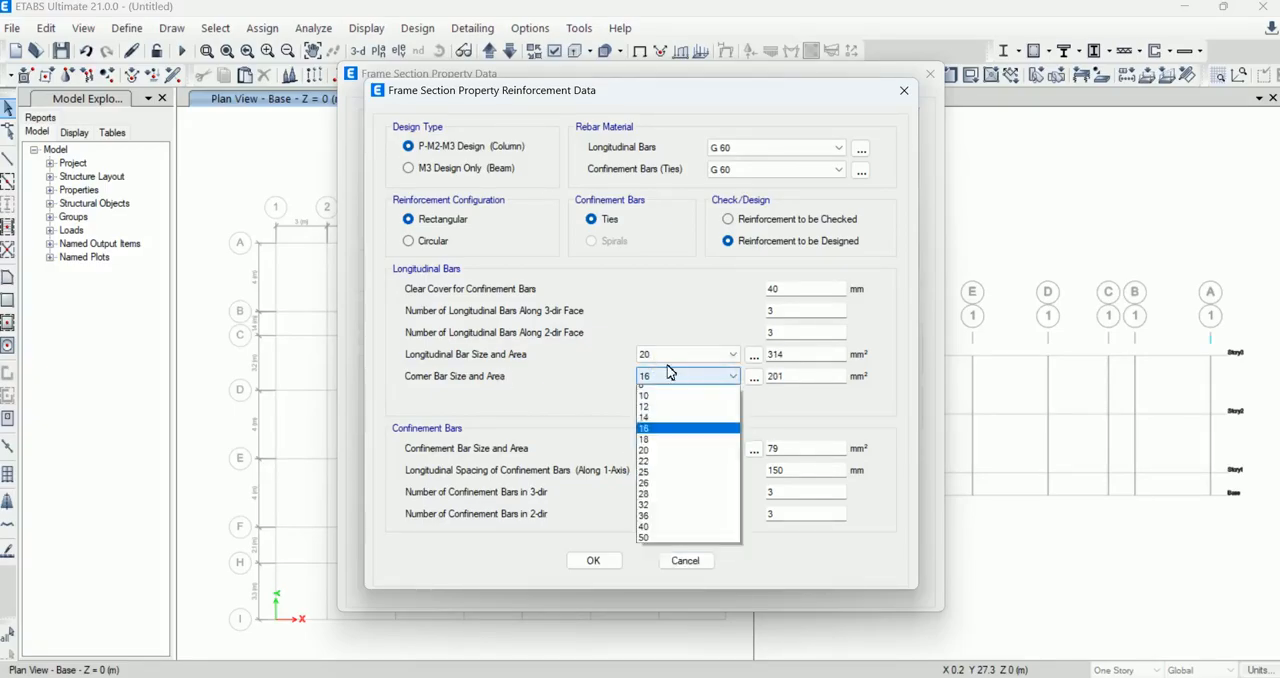
click(662, 479)
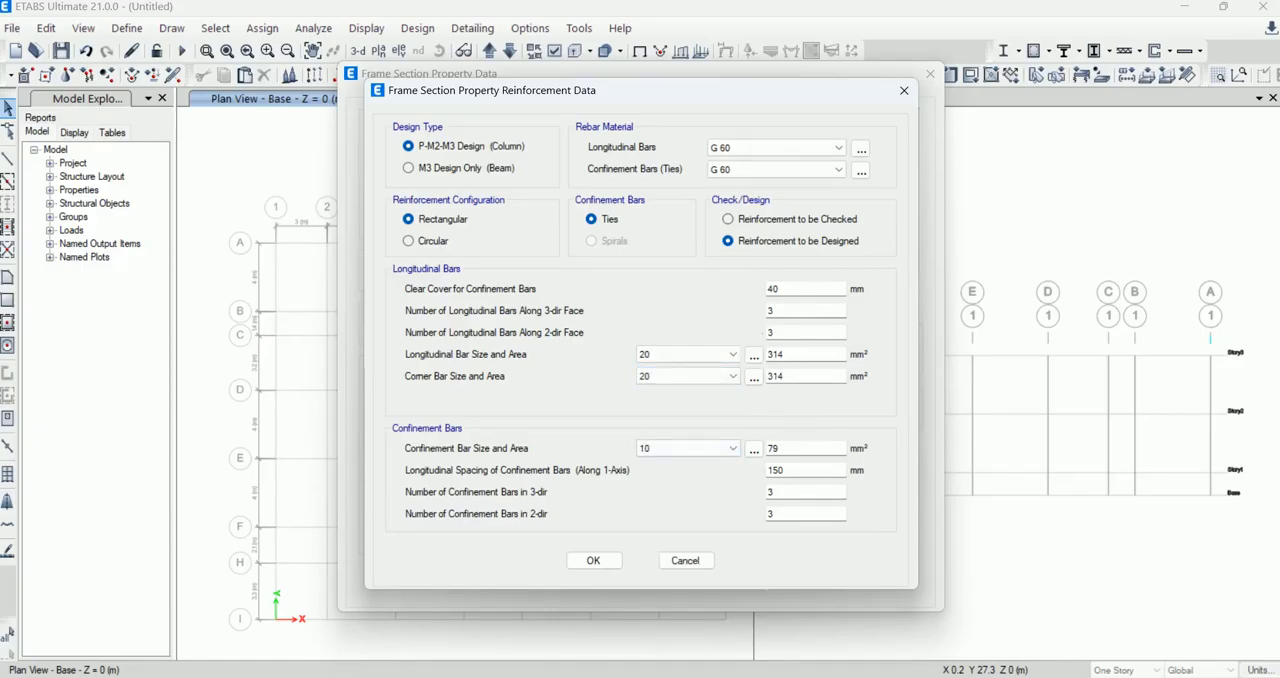
click(729, 457)
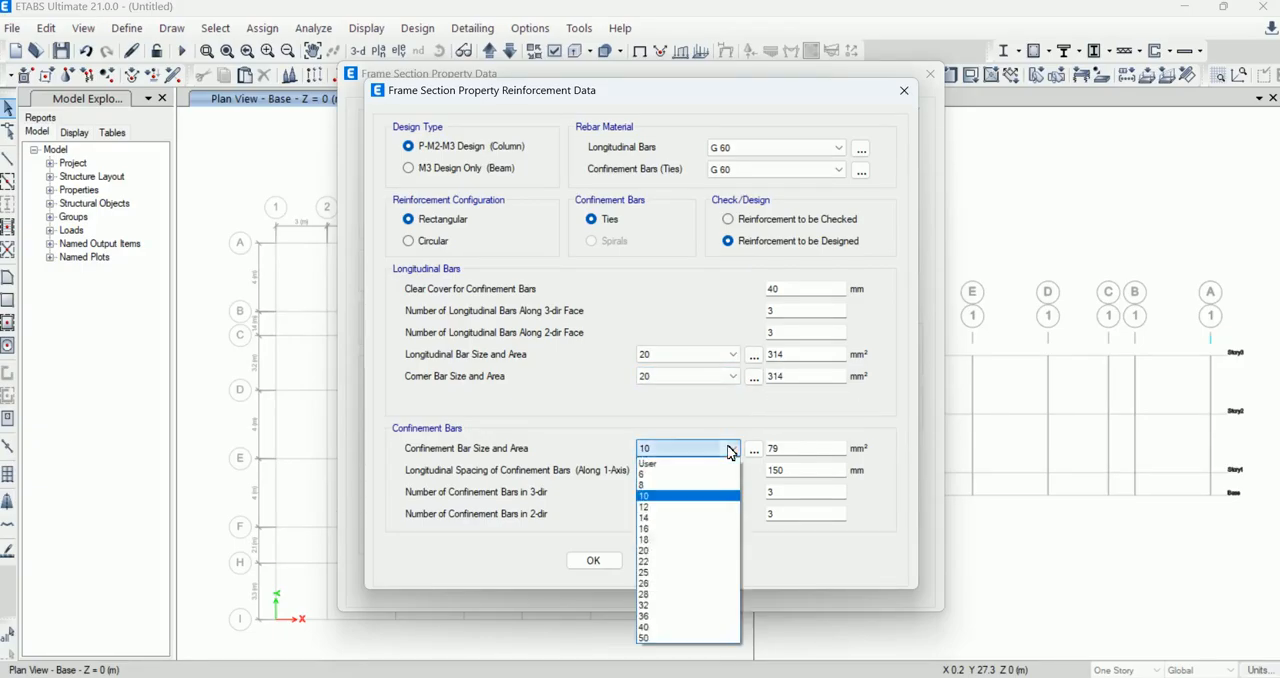
click(689, 494)
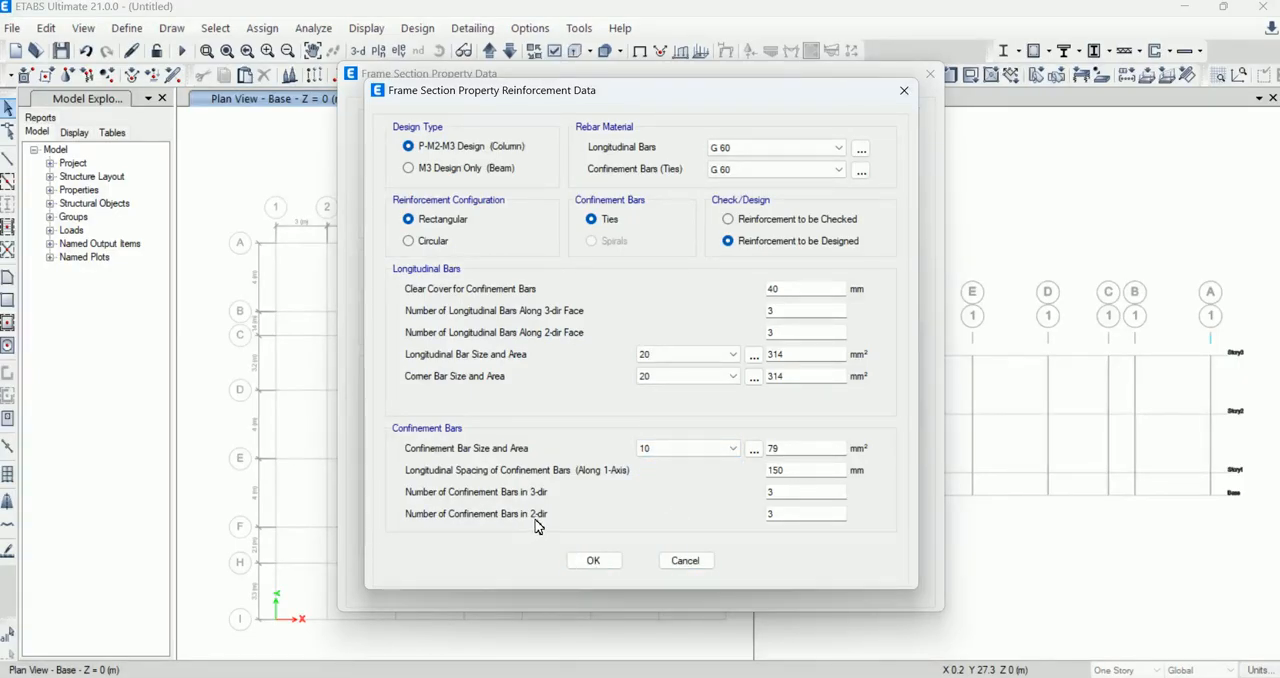
click(581, 562)
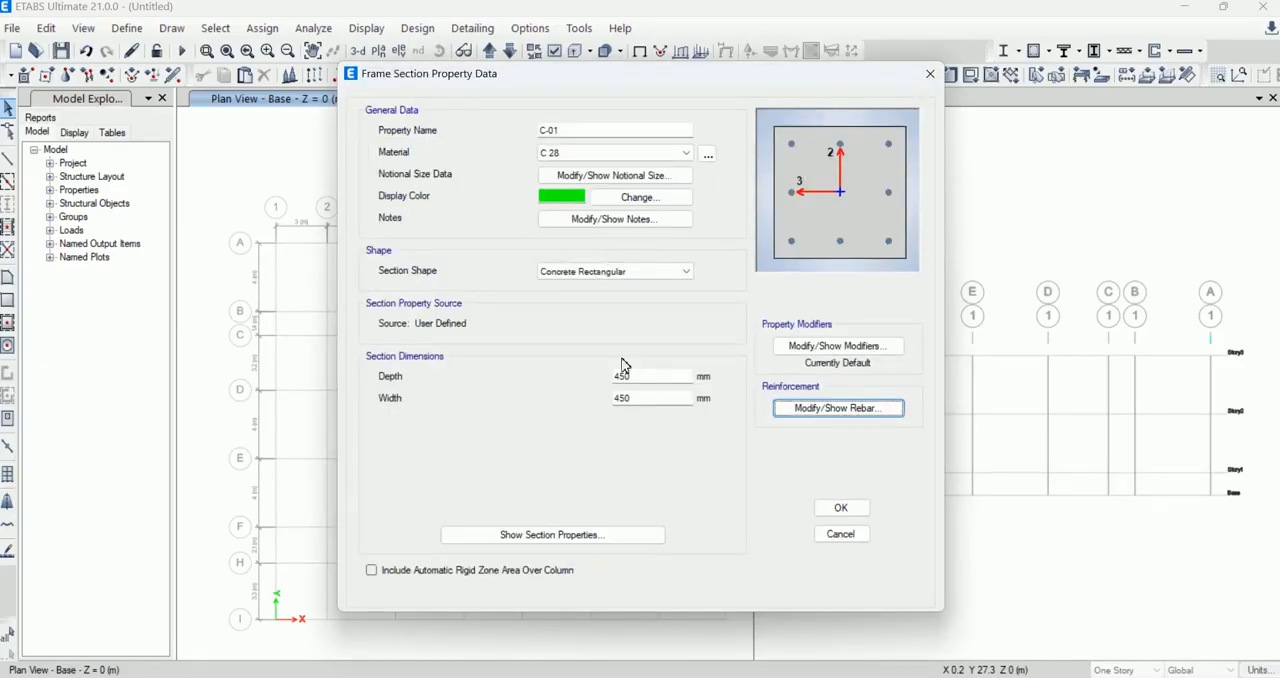
click(824, 509)
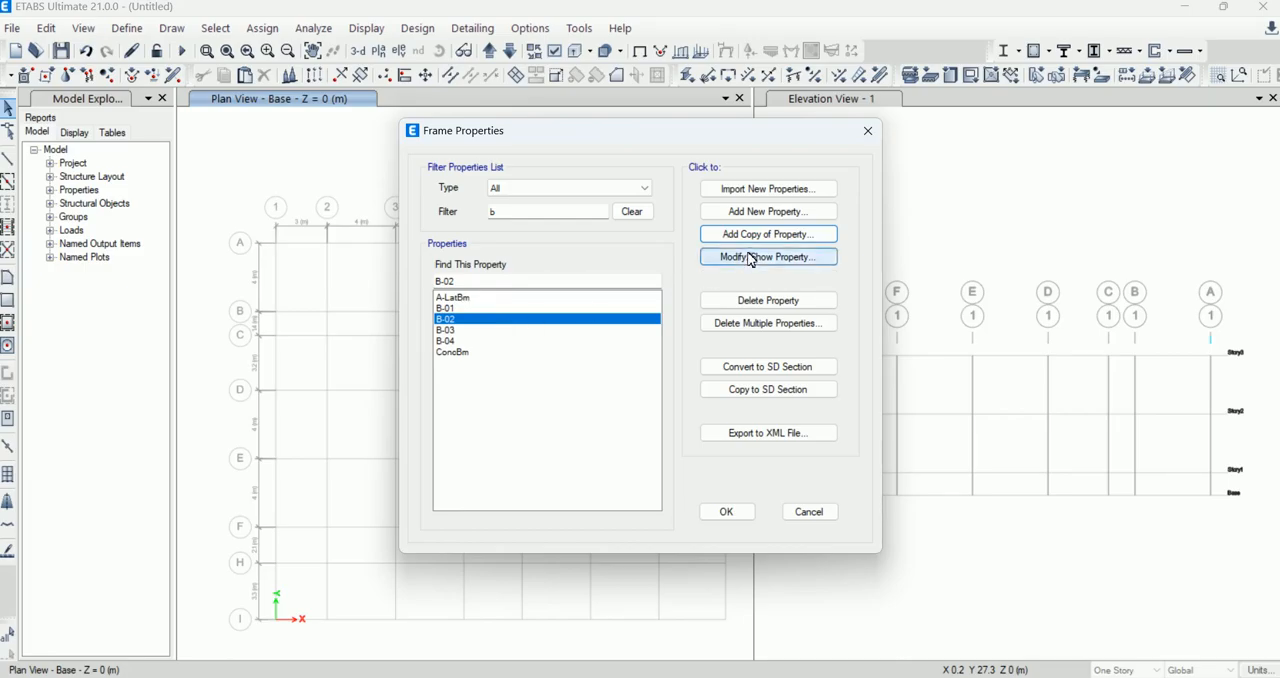
Step: Review the B-01 beam section's property data and leave it without changes
click(445, 308)
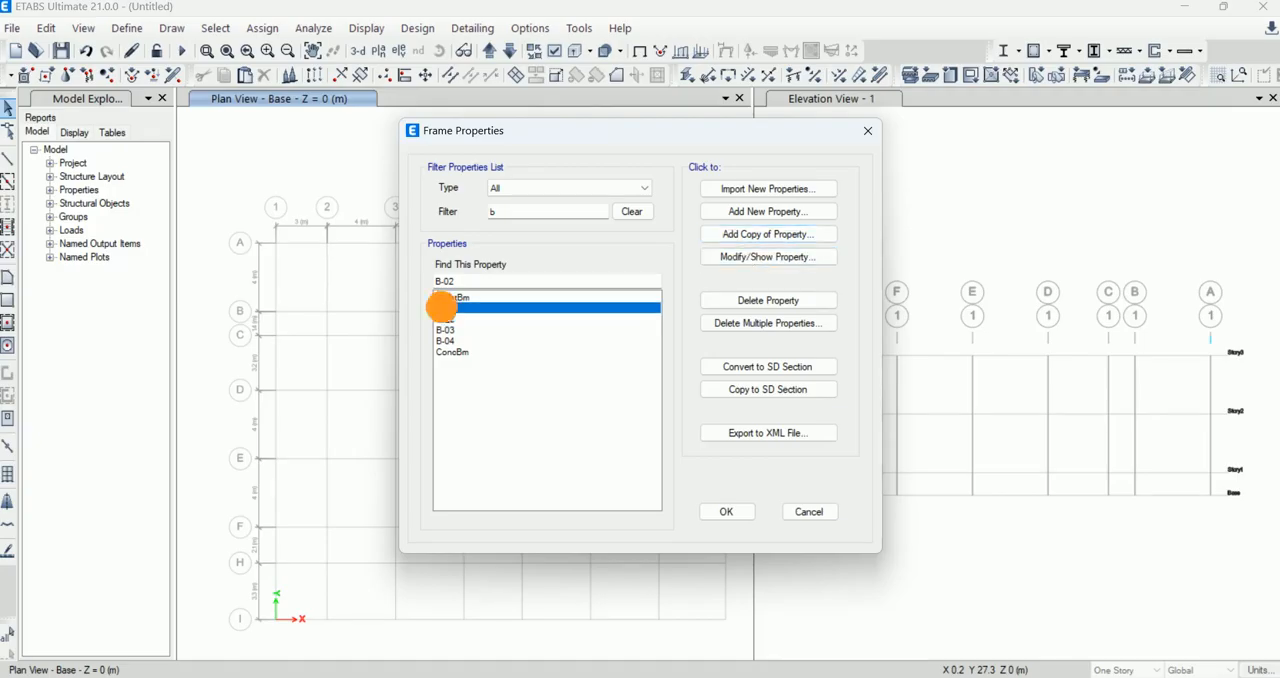
click(758, 258)
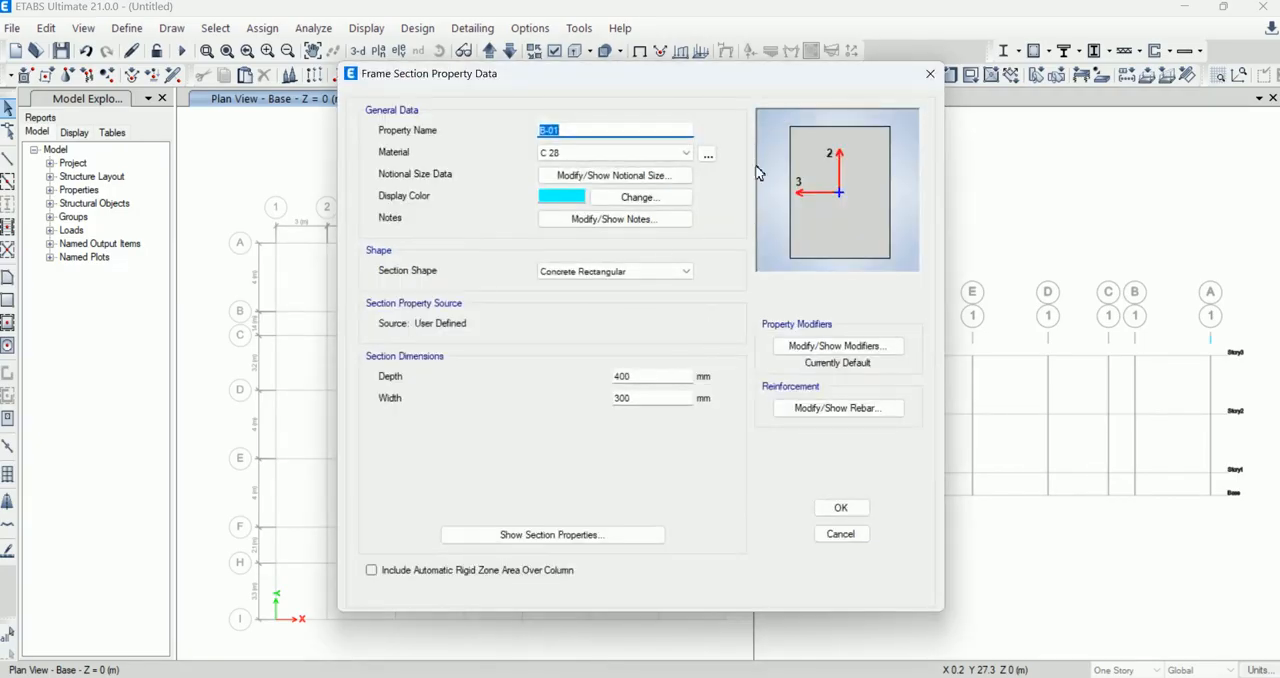
click(930, 74)
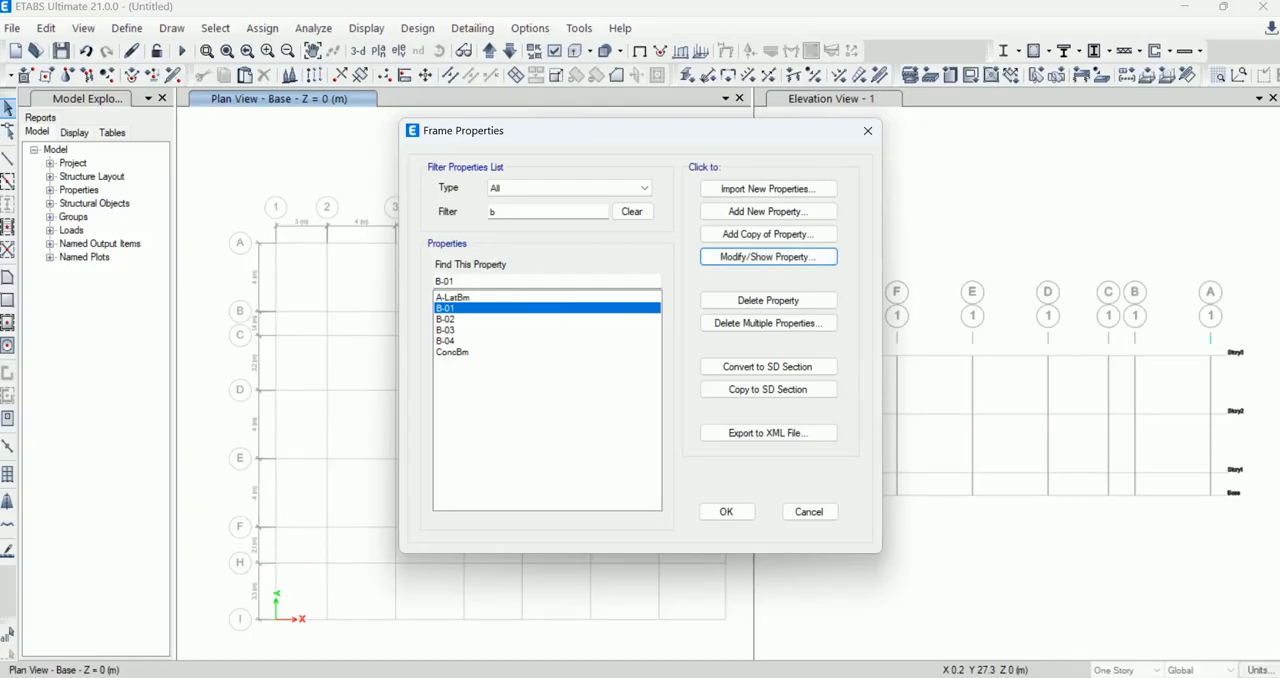
Step: Filter the frame sections by "c" and review the C-01 section's property data
double_click(491, 211)
text(c)
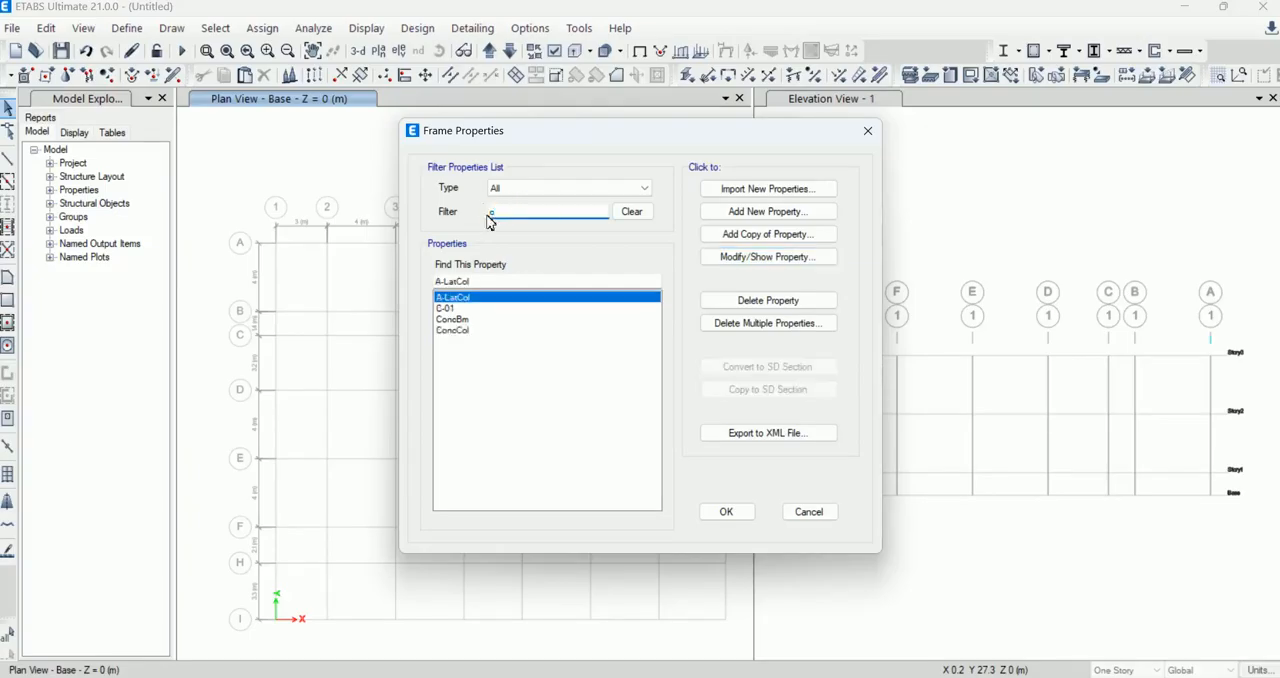
click(470, 307)
click(764, 262)
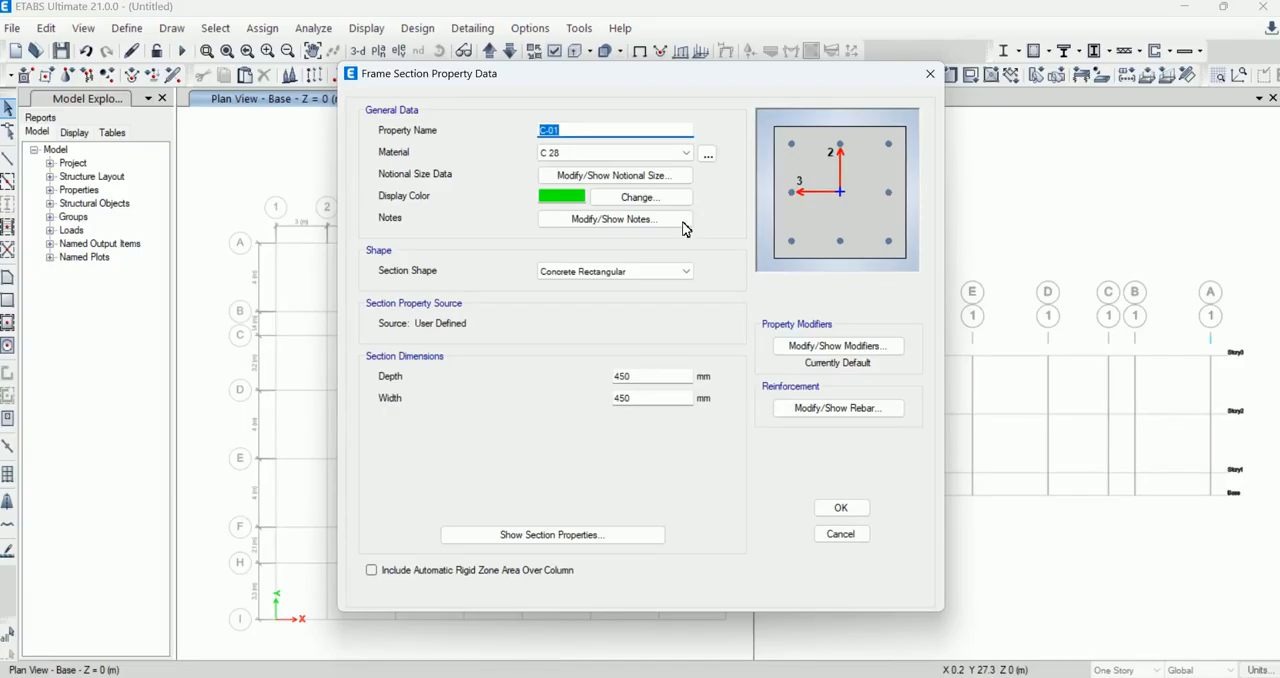
click(930, 74)
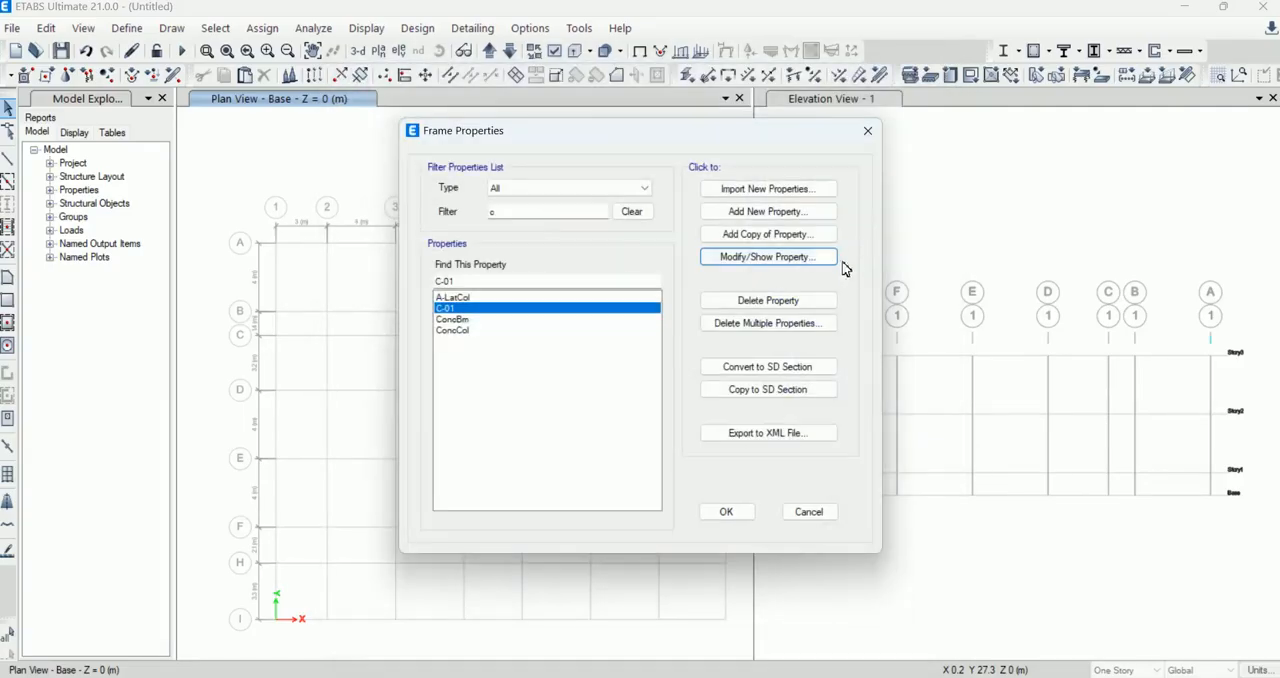
Step: Copy the C-01 section as C-03, keeping the 450 mm depth and entering a new width
click(782, 236)
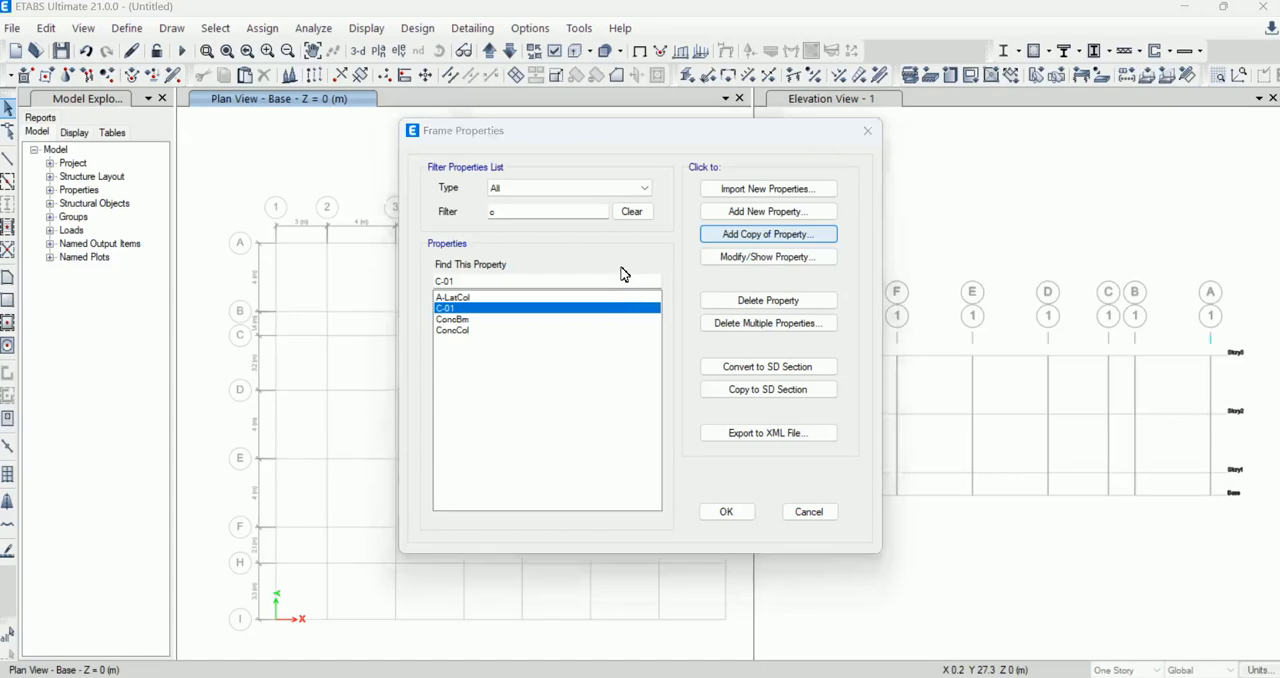
text(C-02)
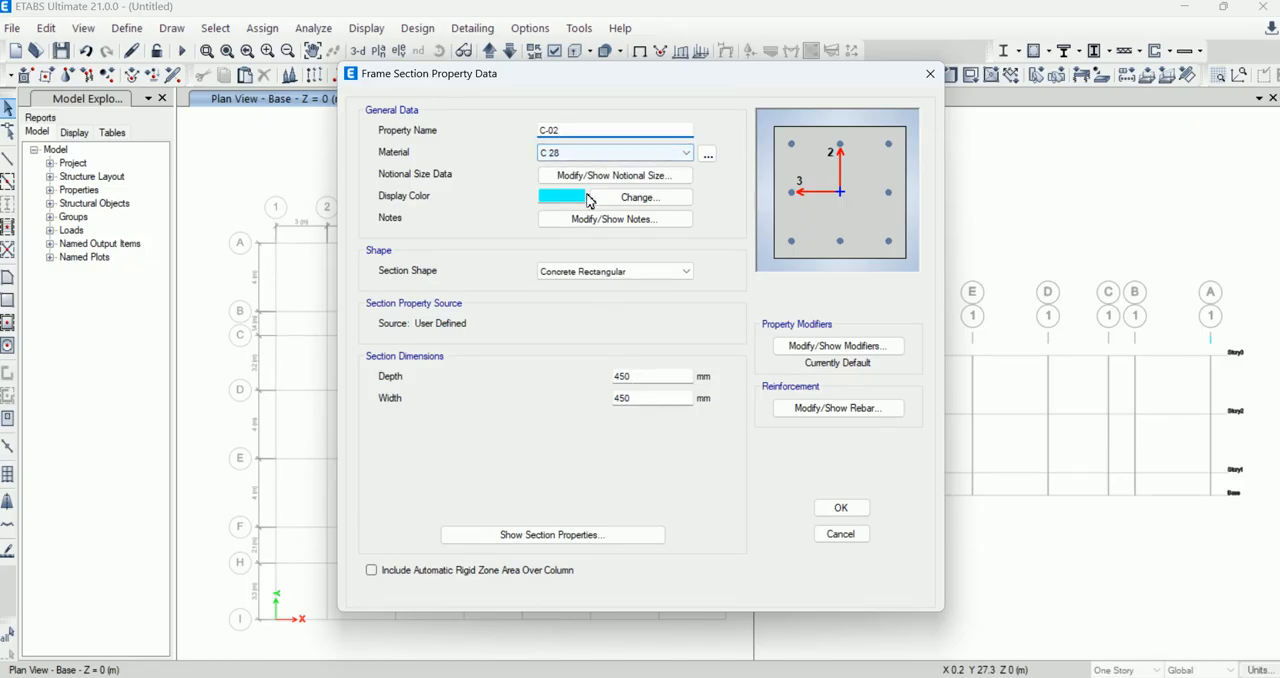
click(553, 127)
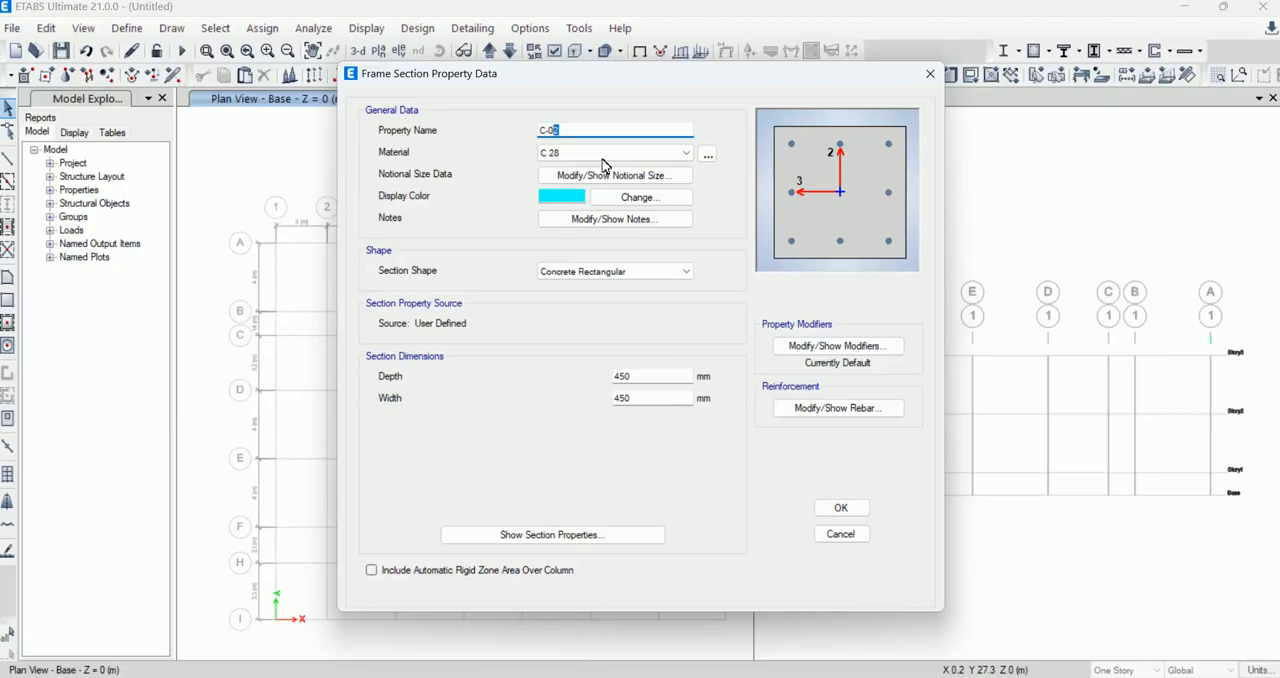
text(3)
double_click(617, 376)
double_click(612, 398)
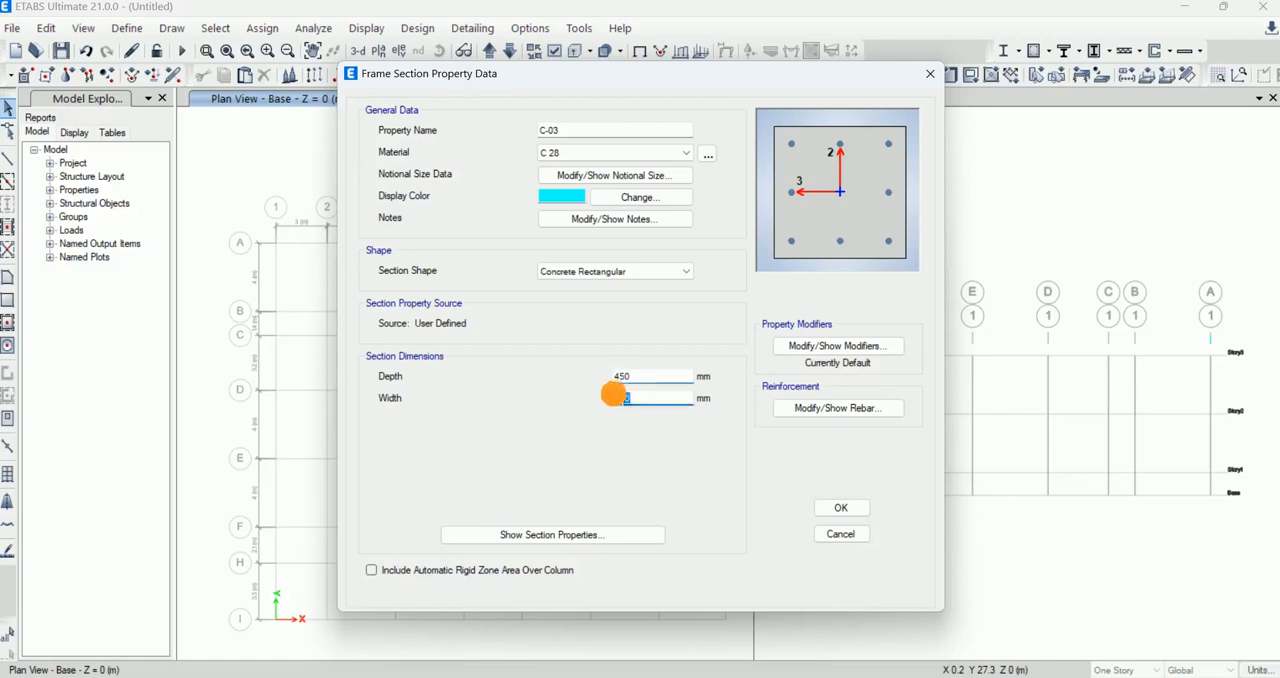
text(600)
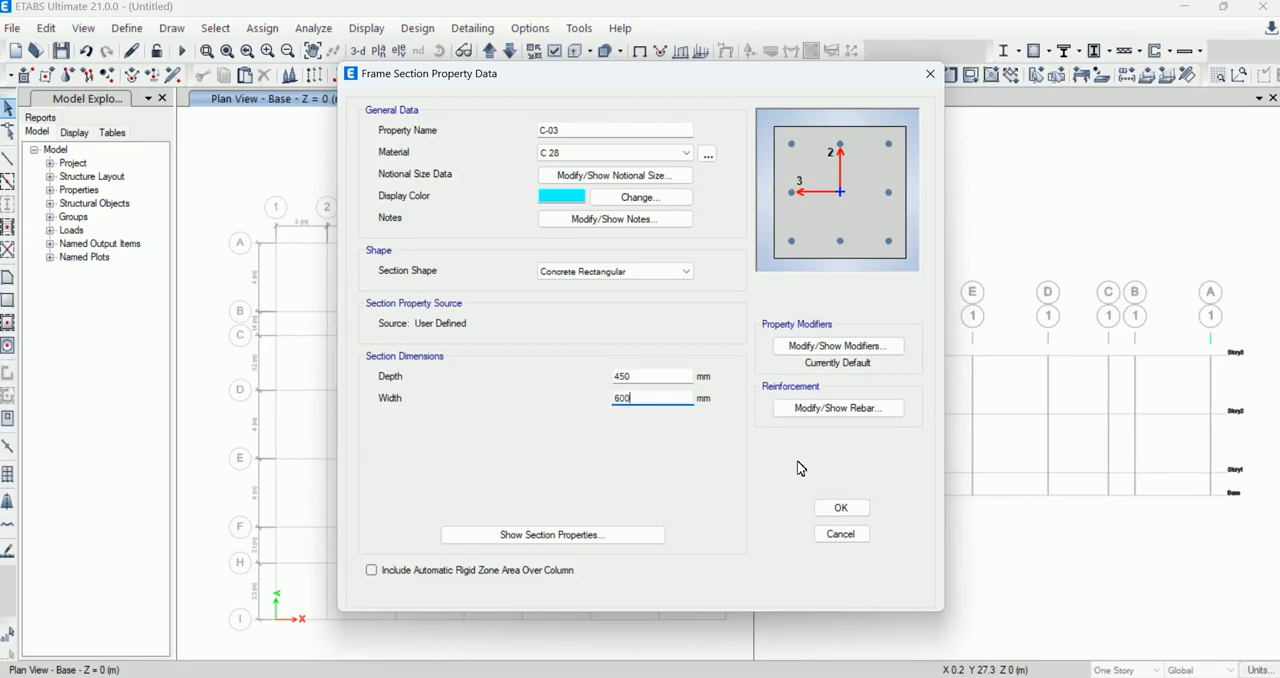
click(843, 507)
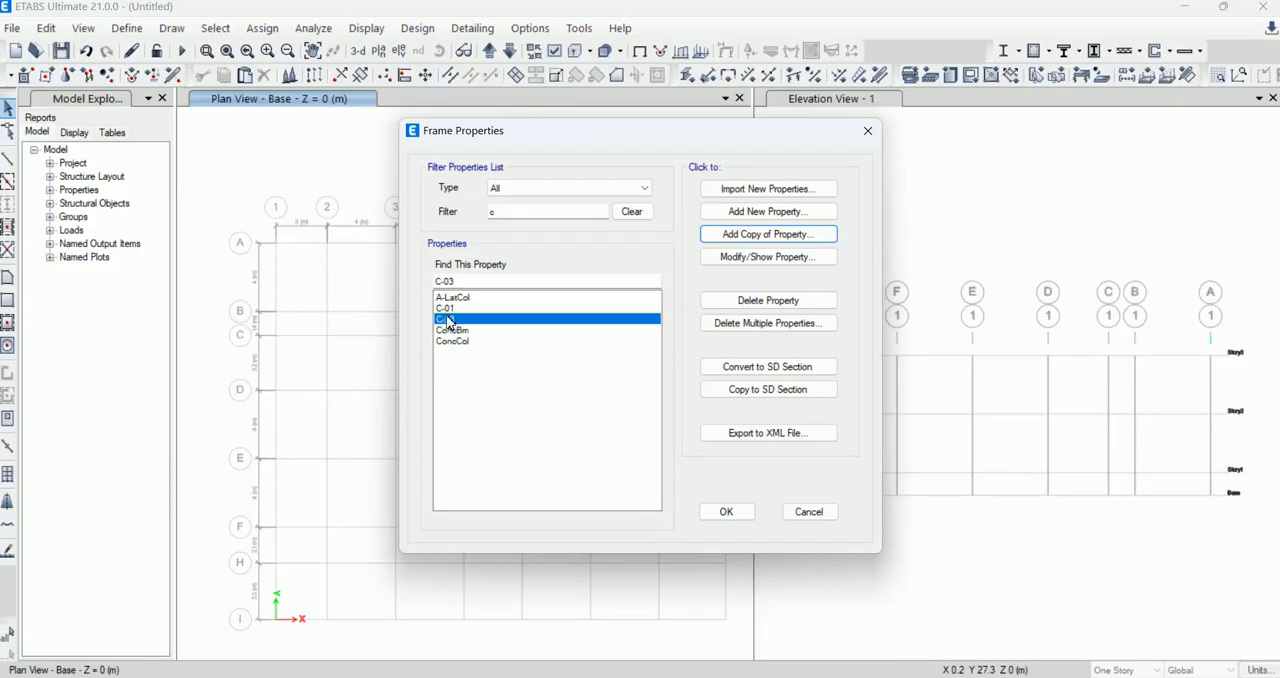
Step: Add a new concrete circle frame section named C-02 with C 28 as its material
click(780, 211)
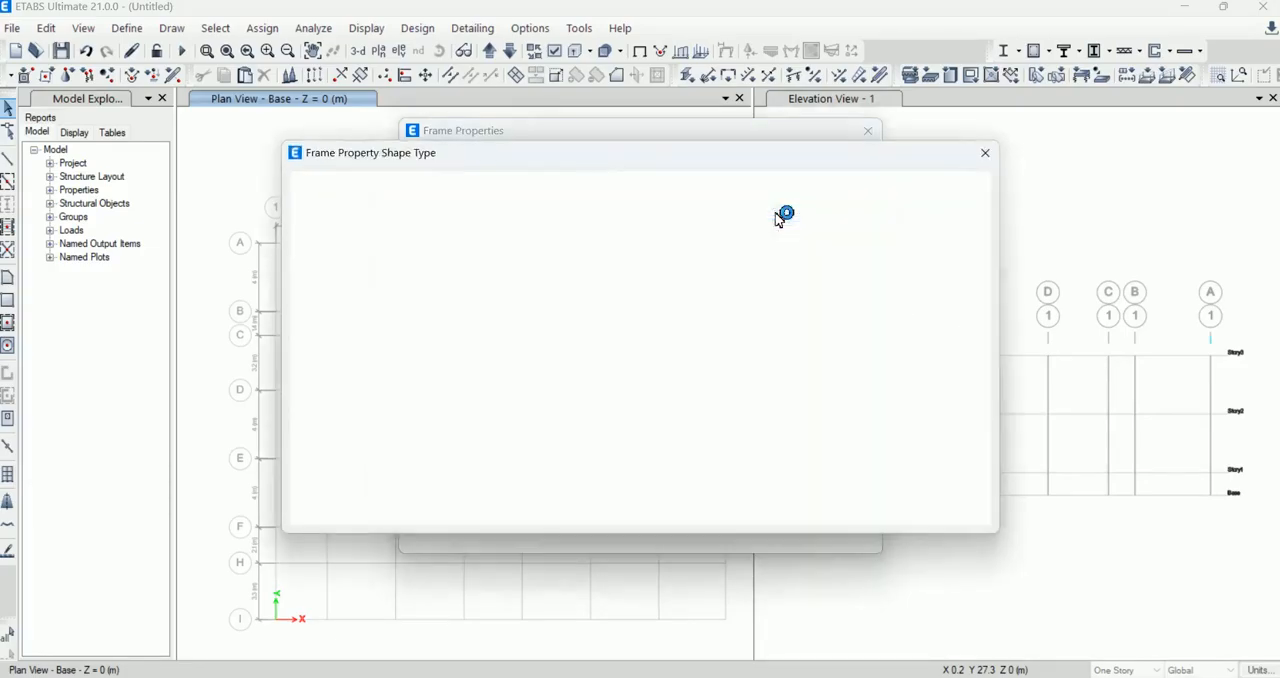
click(440, 315)
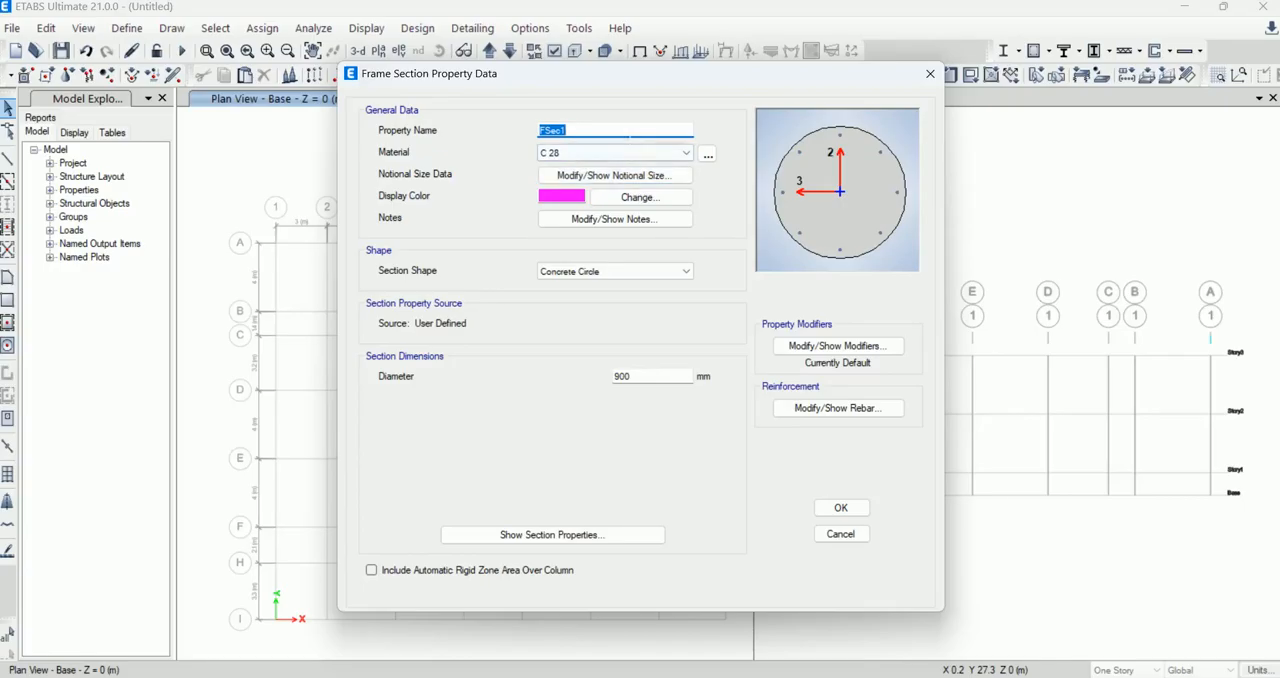
text(C-02)
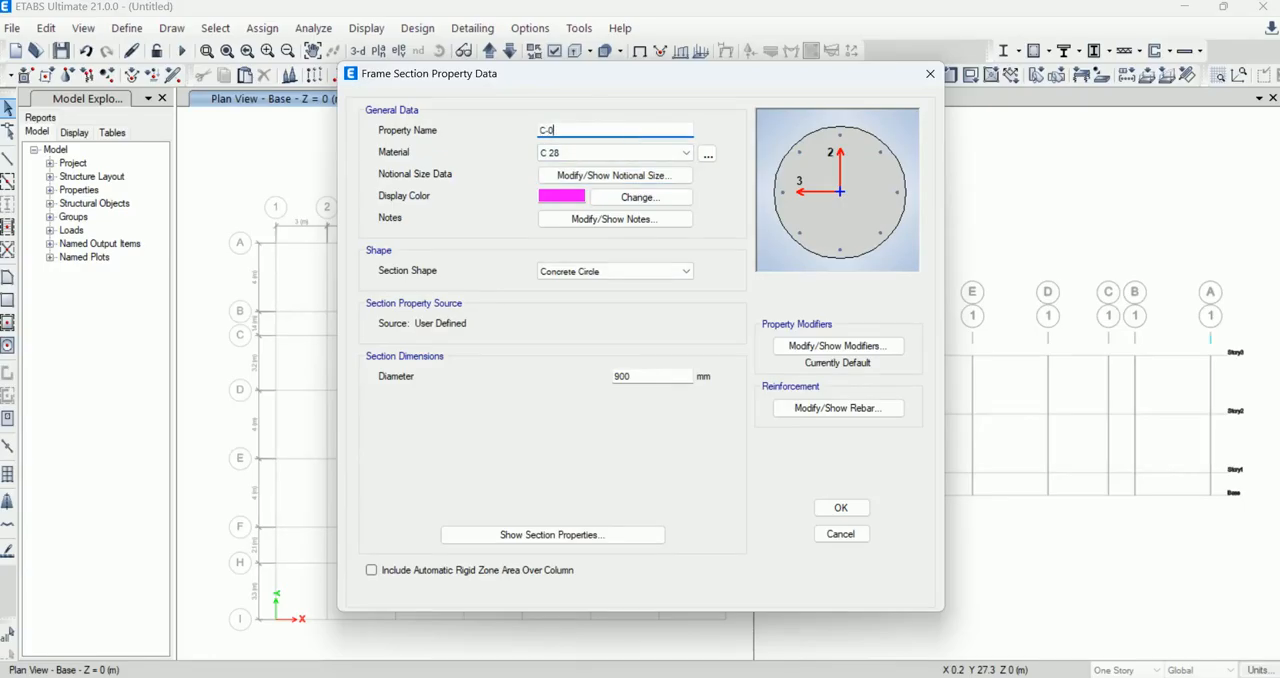
click(644, 157)
click(645, 160)
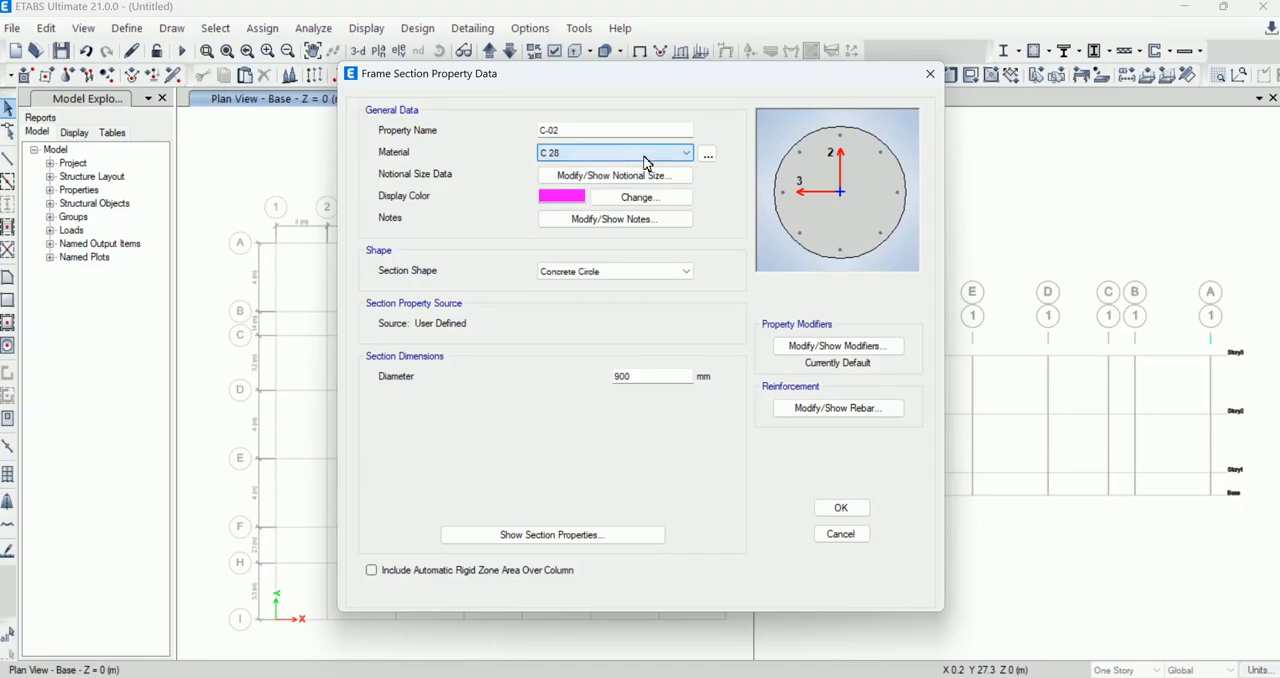
click(708, 152)
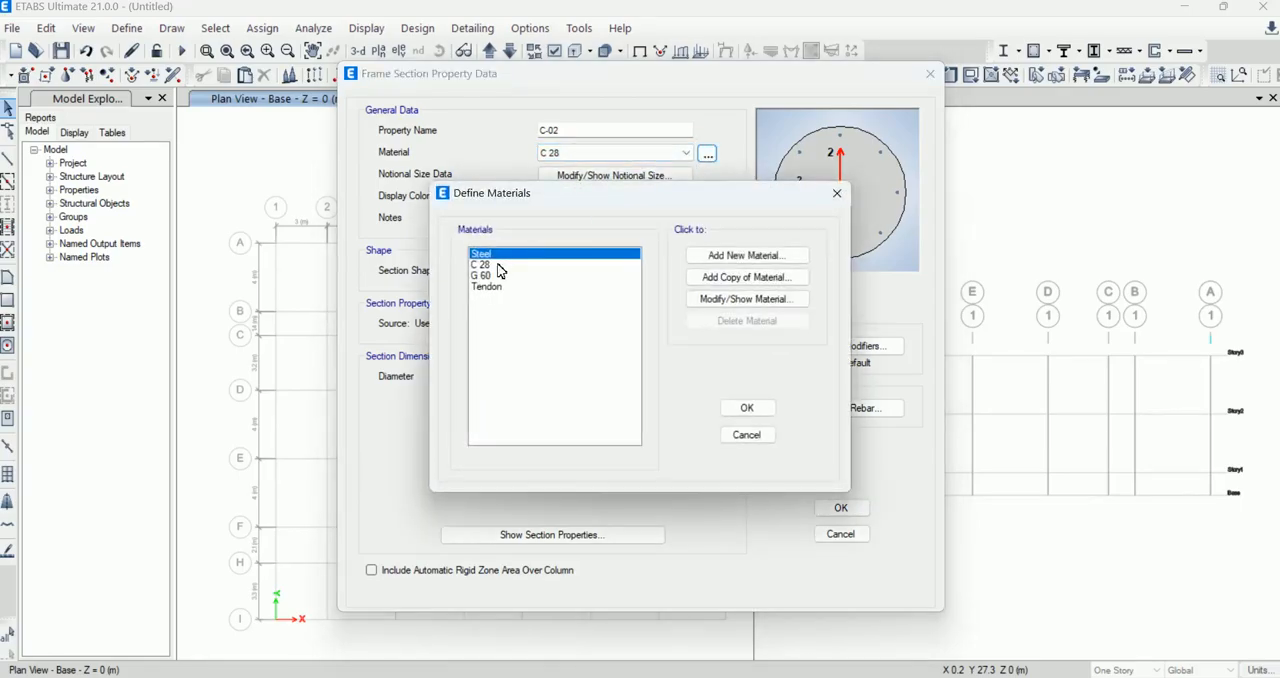
click(485, 275)
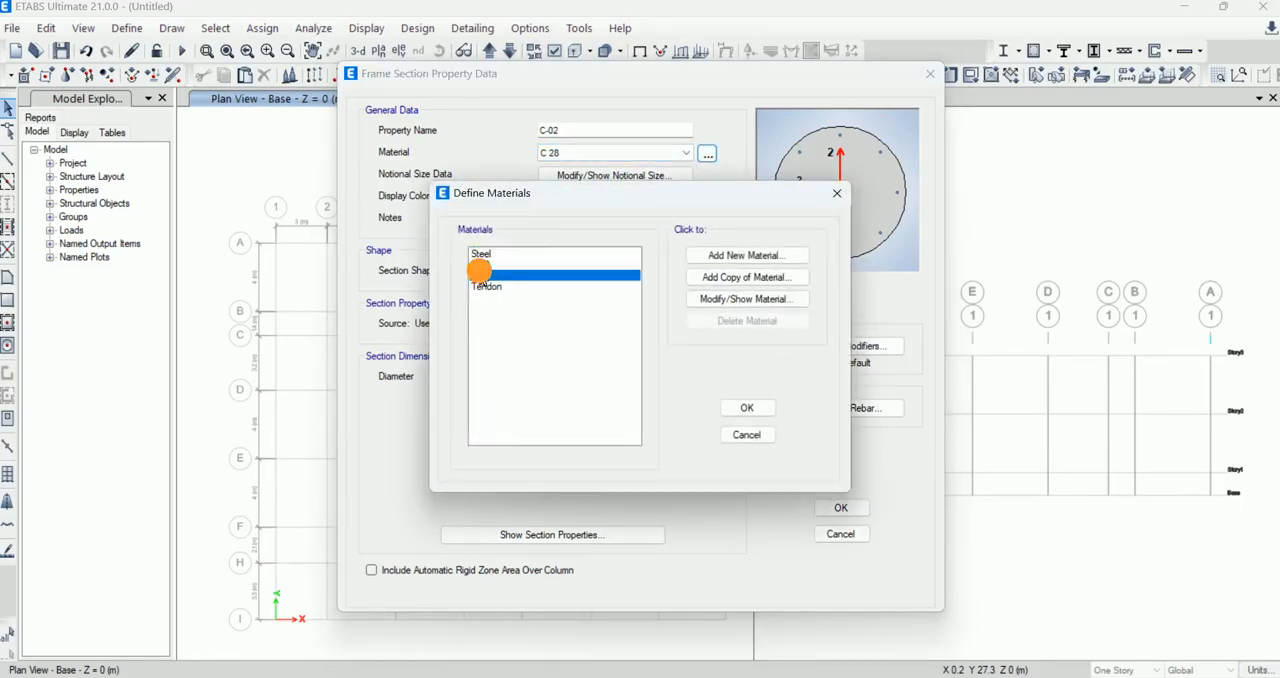
click(747, 408)
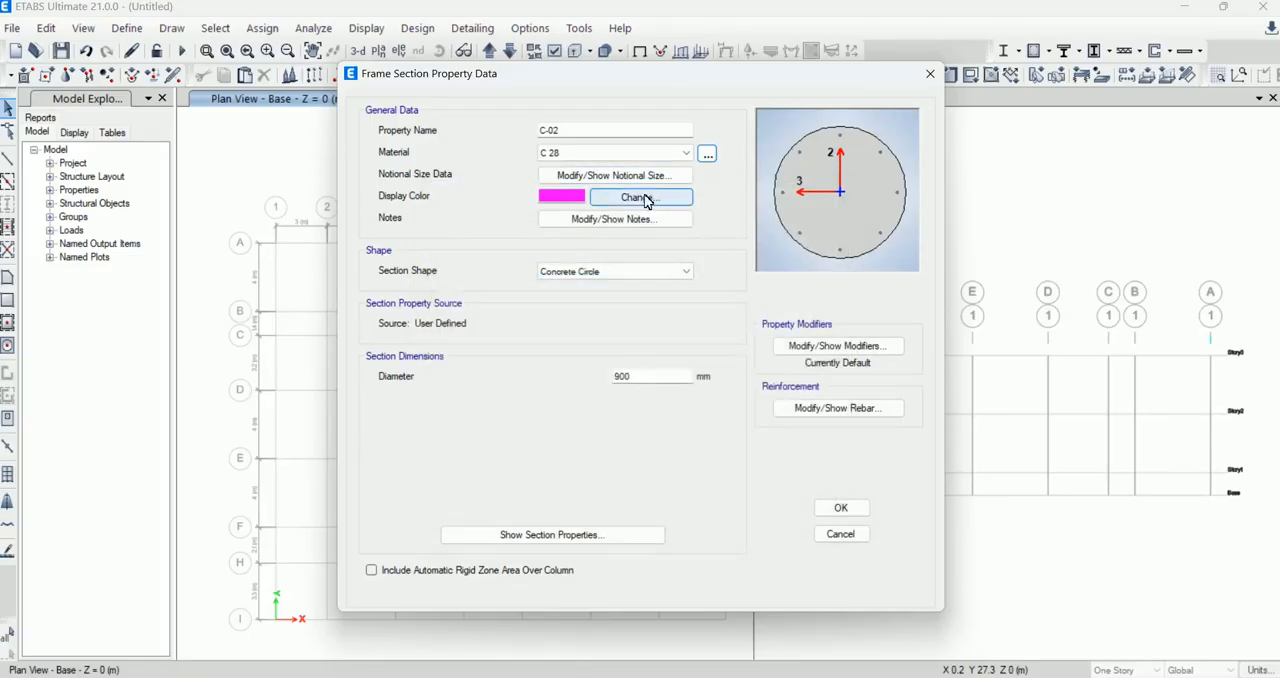
Step: Keep the Concrete Circle shape and set the C-02 section's diameter to 500 mm
click(640, 272)
click(629, 272)
double_click(632, 376)
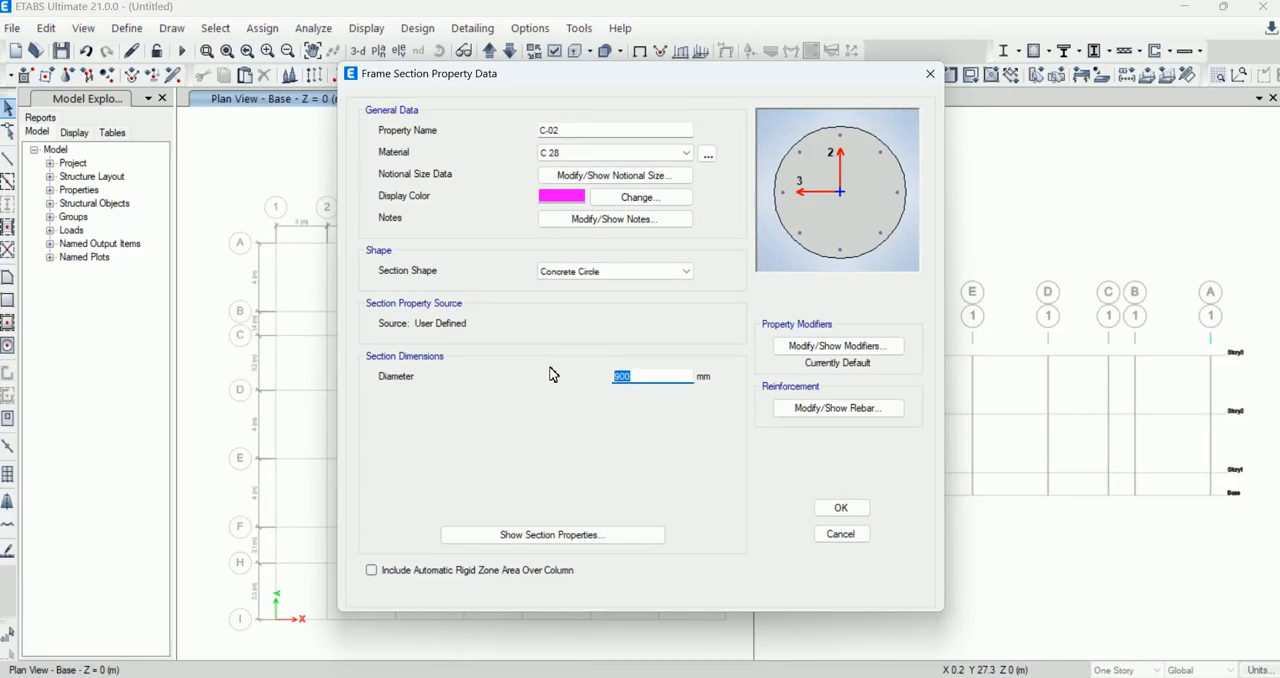
text(5)
Step: Accept the C-02 column reinforcement with G 60 longitudinal and tie bars, and finish defining the frame sections
click(840, 408)
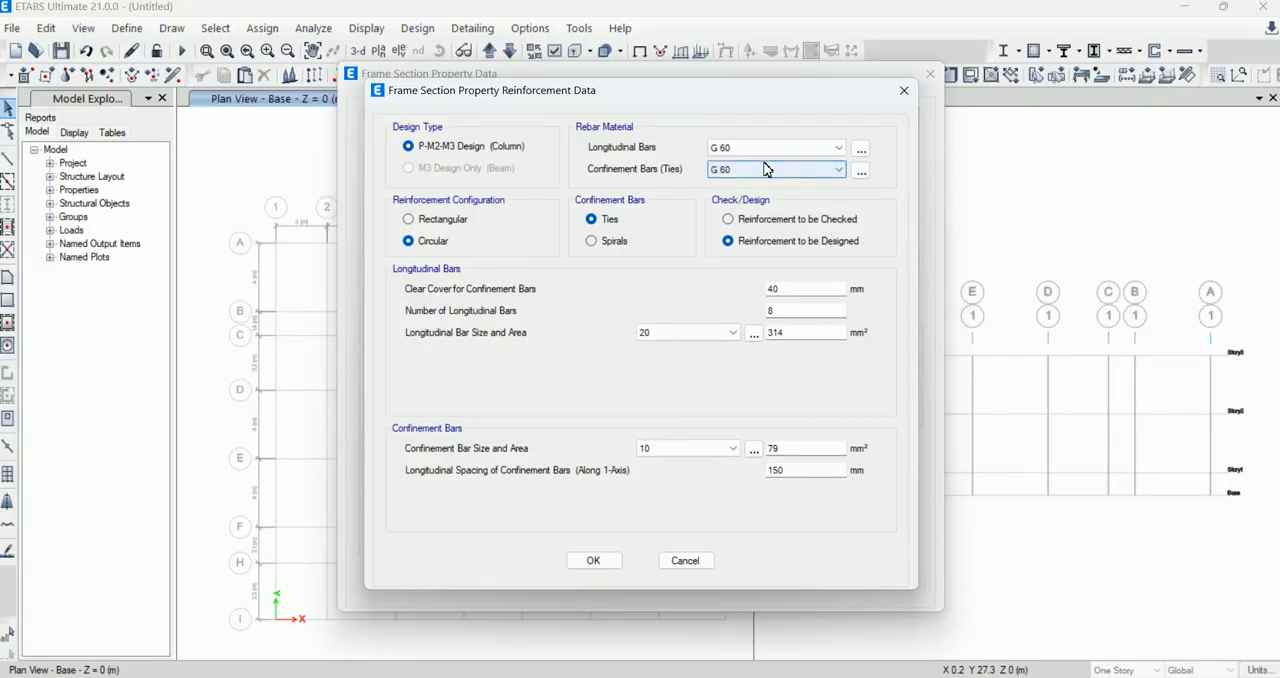
click(861, 149)
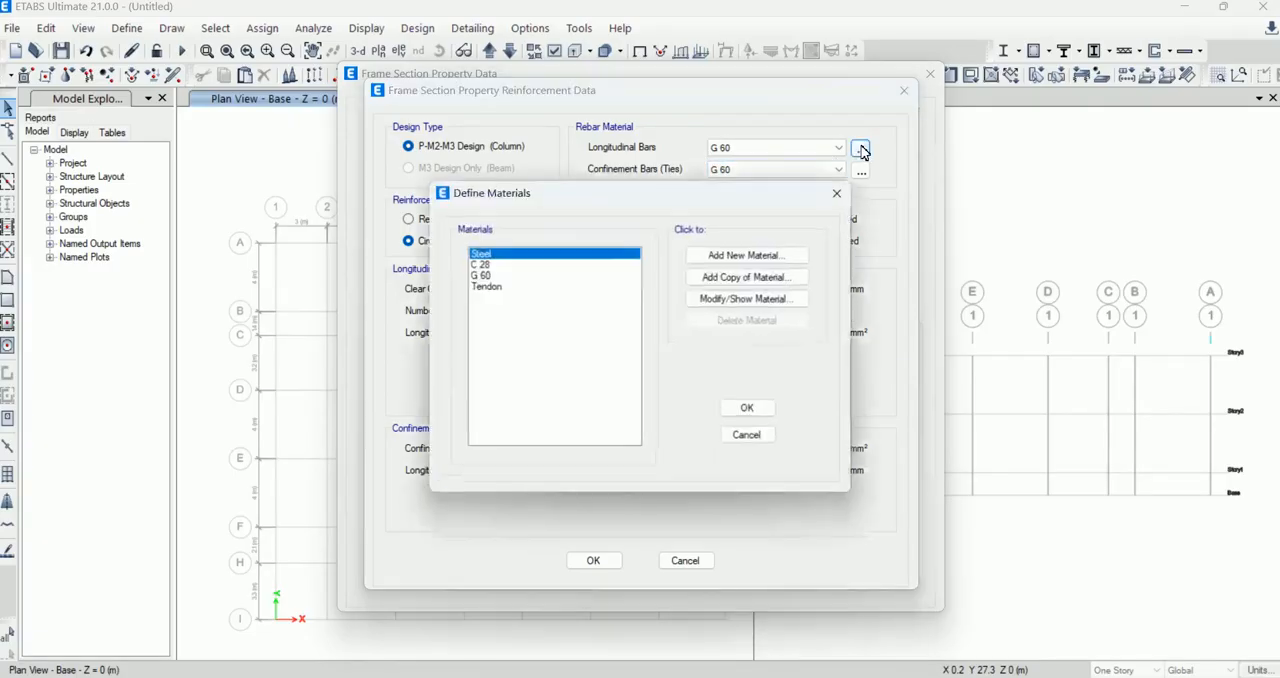
click(748, 406)
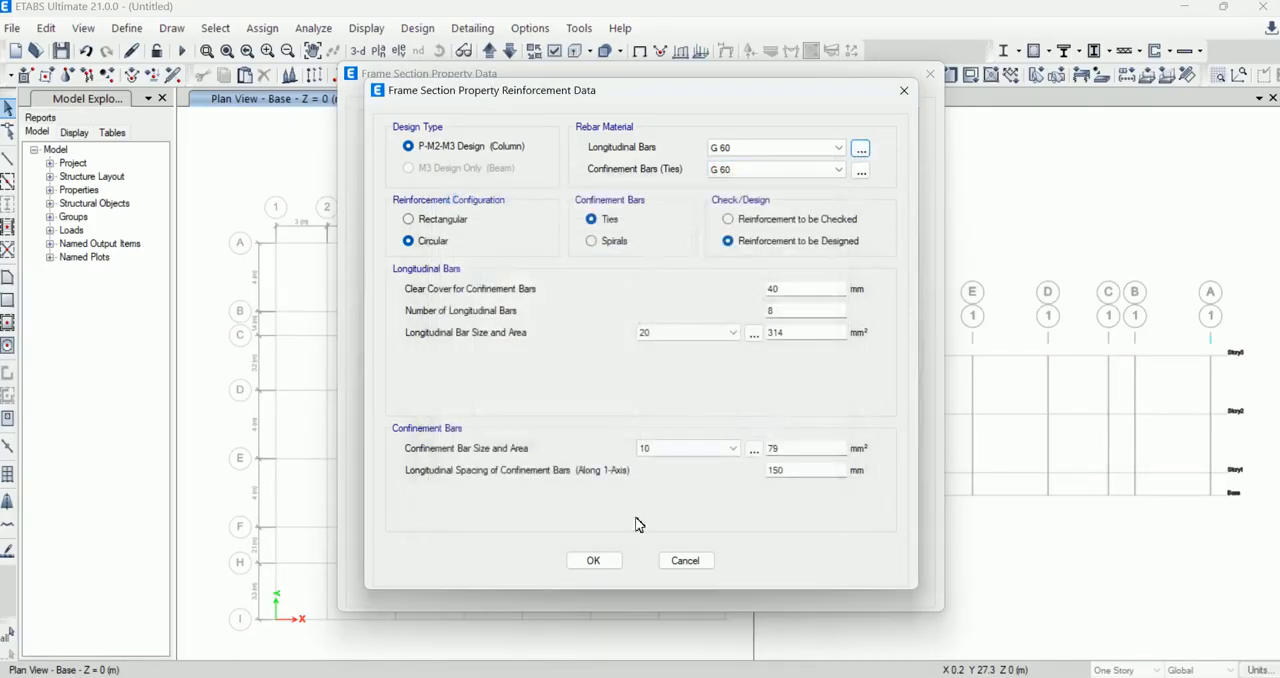
click(596, 560)
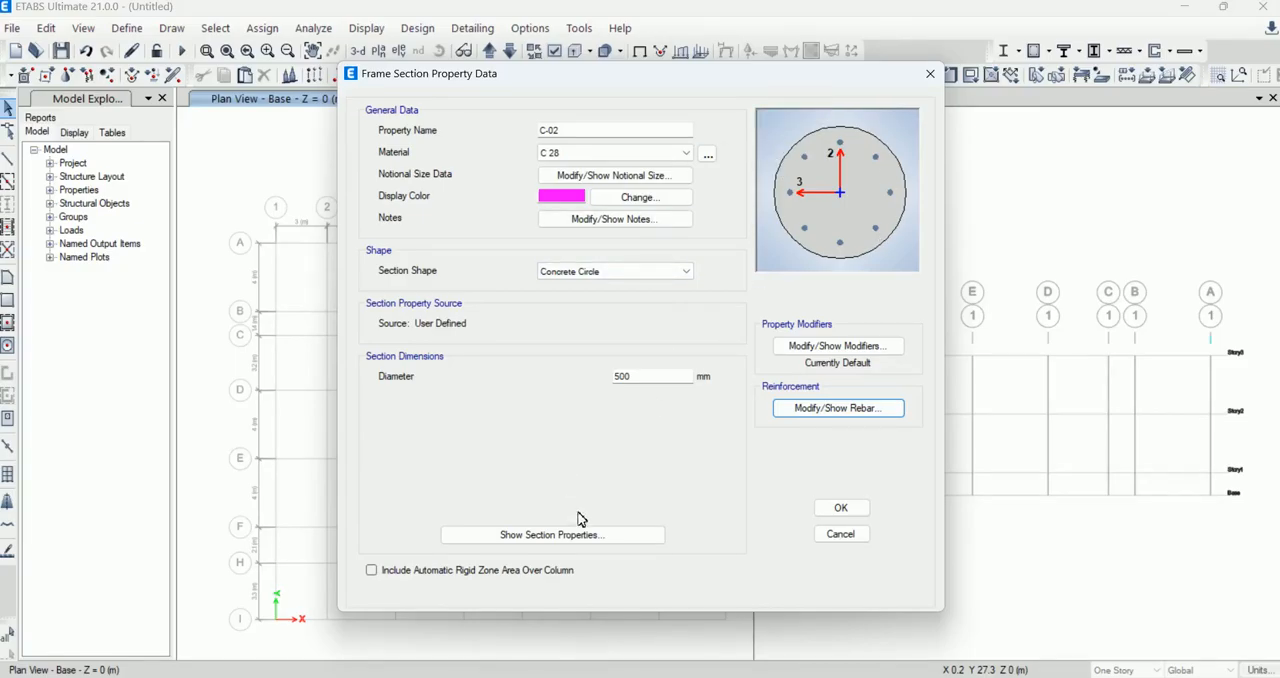
click(836, 510)
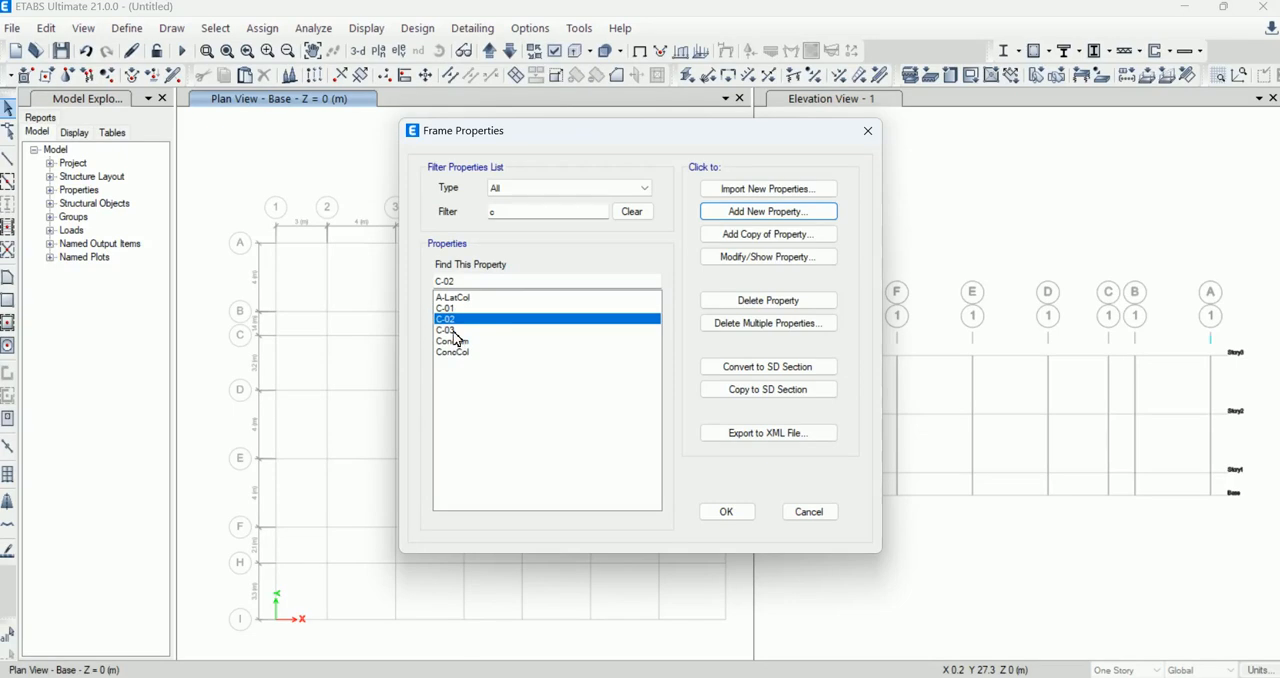
click(737, 512)
Step: Add a new slab section property named S-01
click(127, 27)
mouse_move(314, 78)
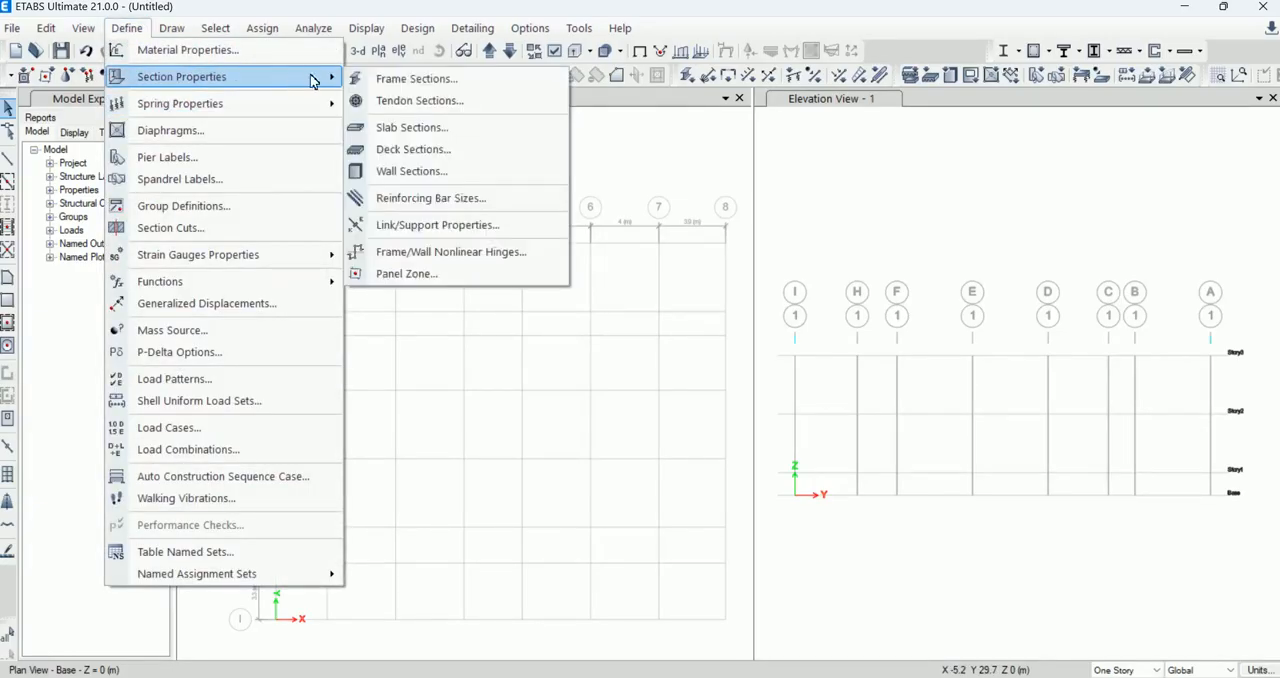
click(414, 128)
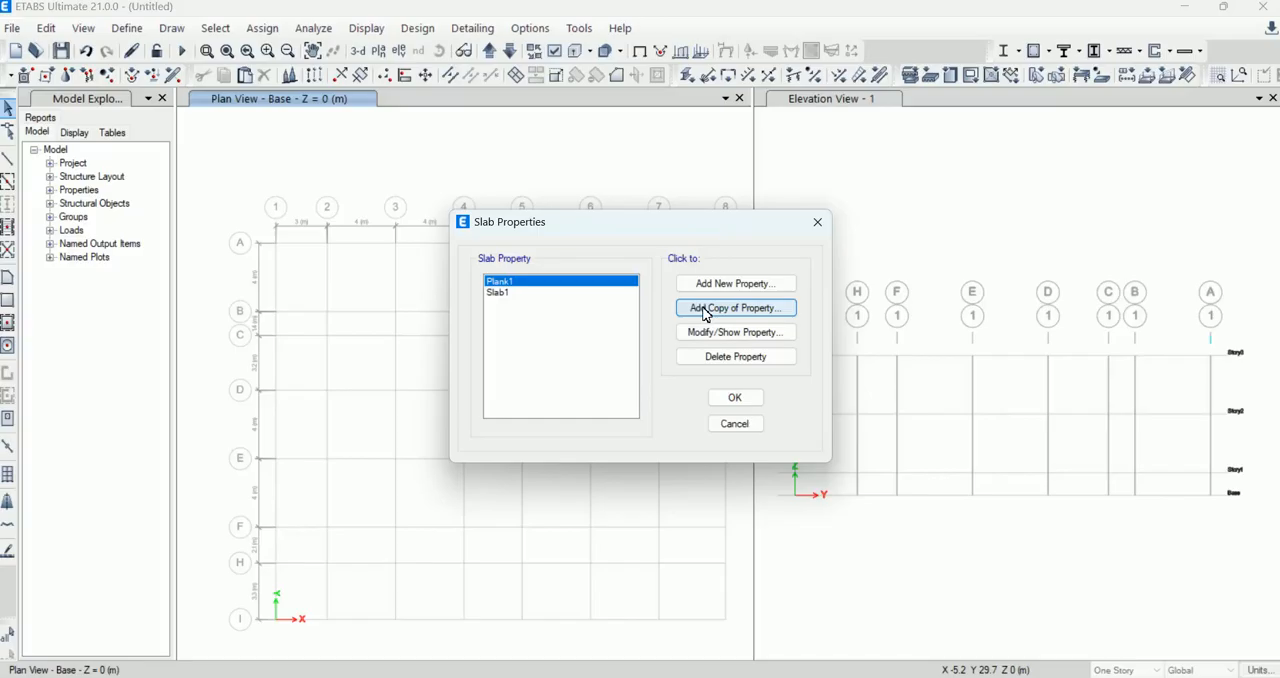
click(503, 292)
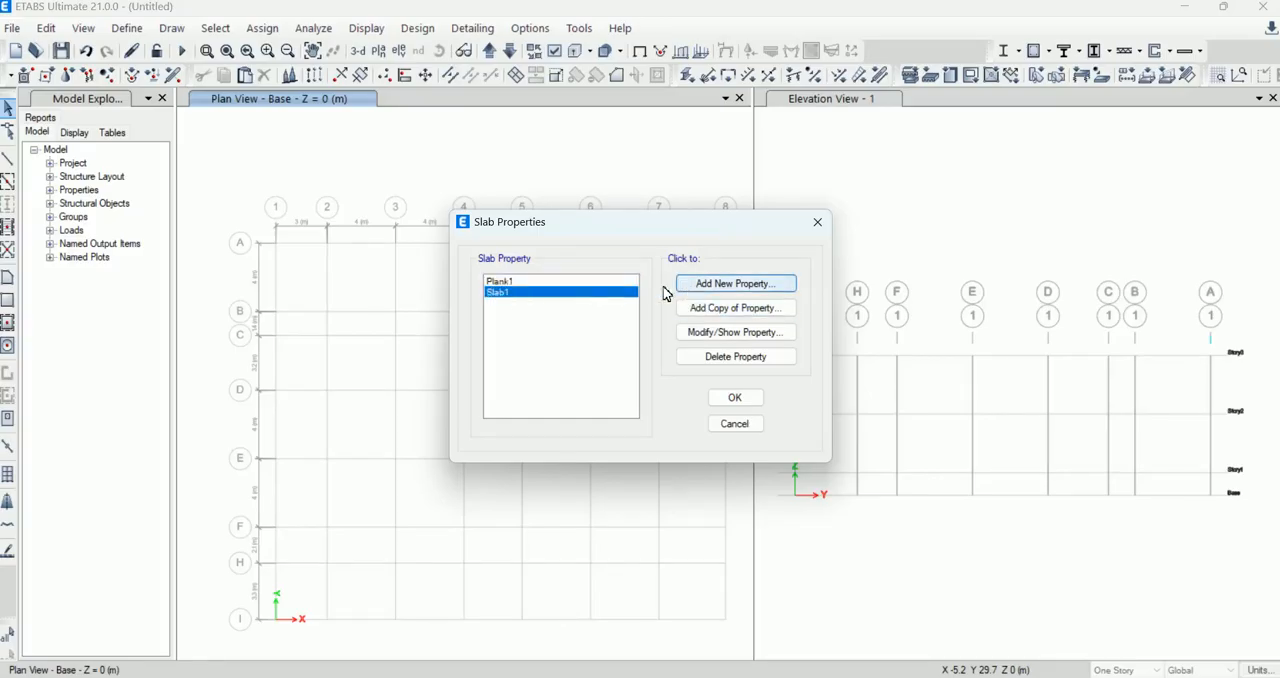
click(720, 284)
drag(689, 162, 595, 172)
text(S-01)
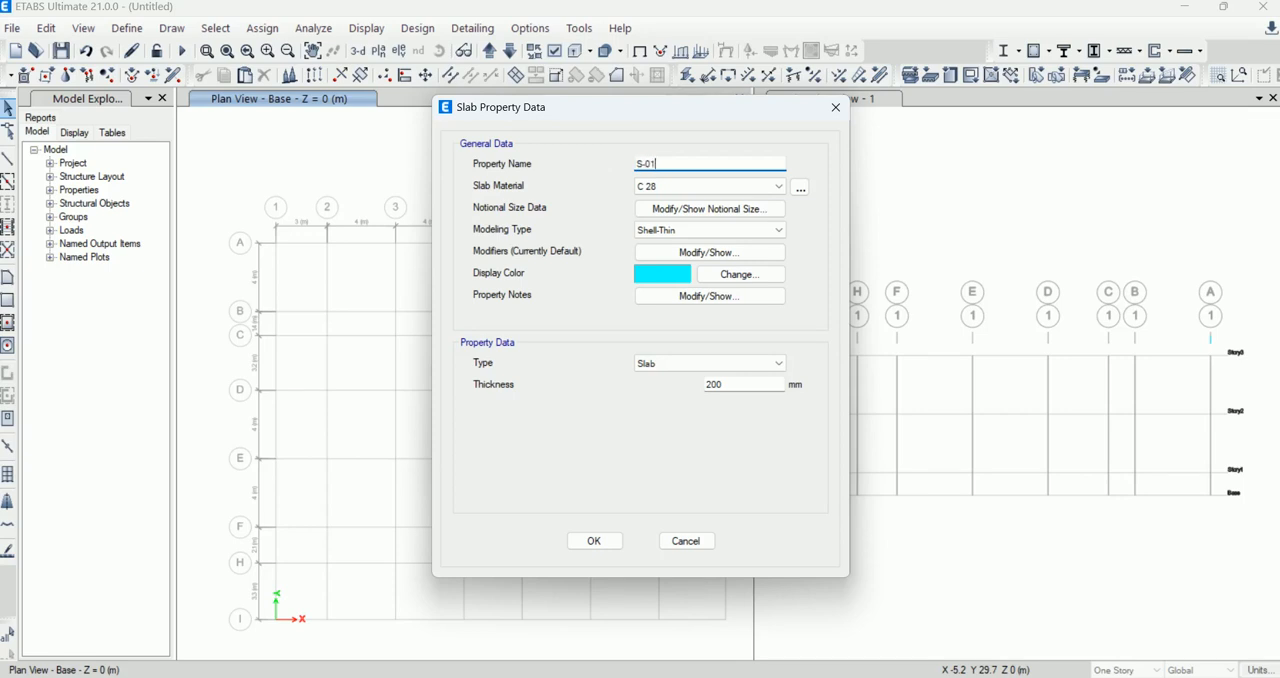
Step: Check the available materials for the S-01 slab and keep C 28 as the slab material
click(686, 188)
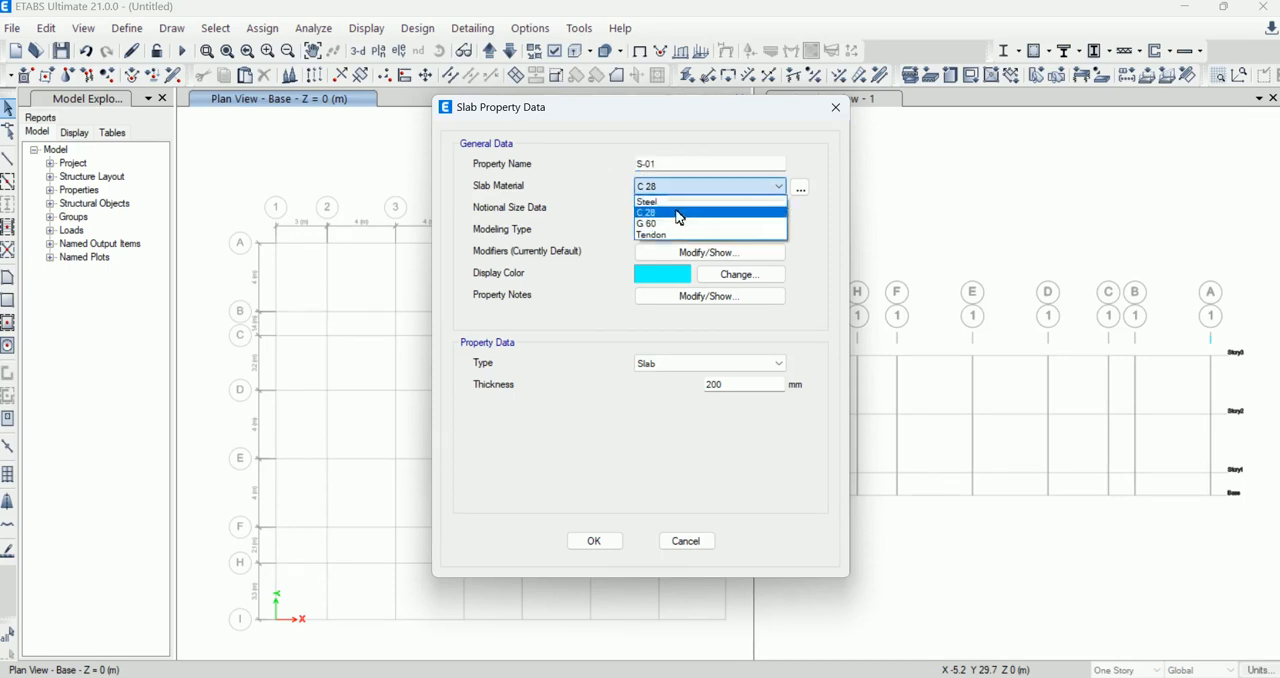
click(779, 187)
click(799, 188)
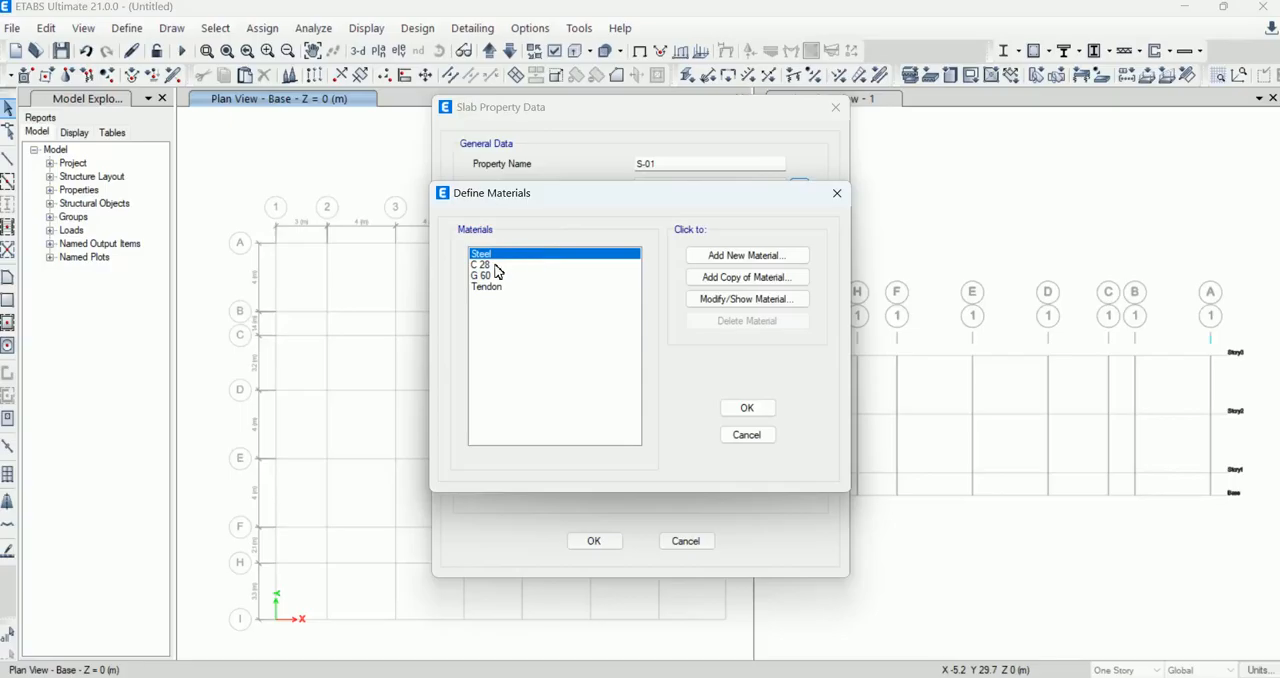
click(485, 286)
click(484, 265)
click(747, 408)
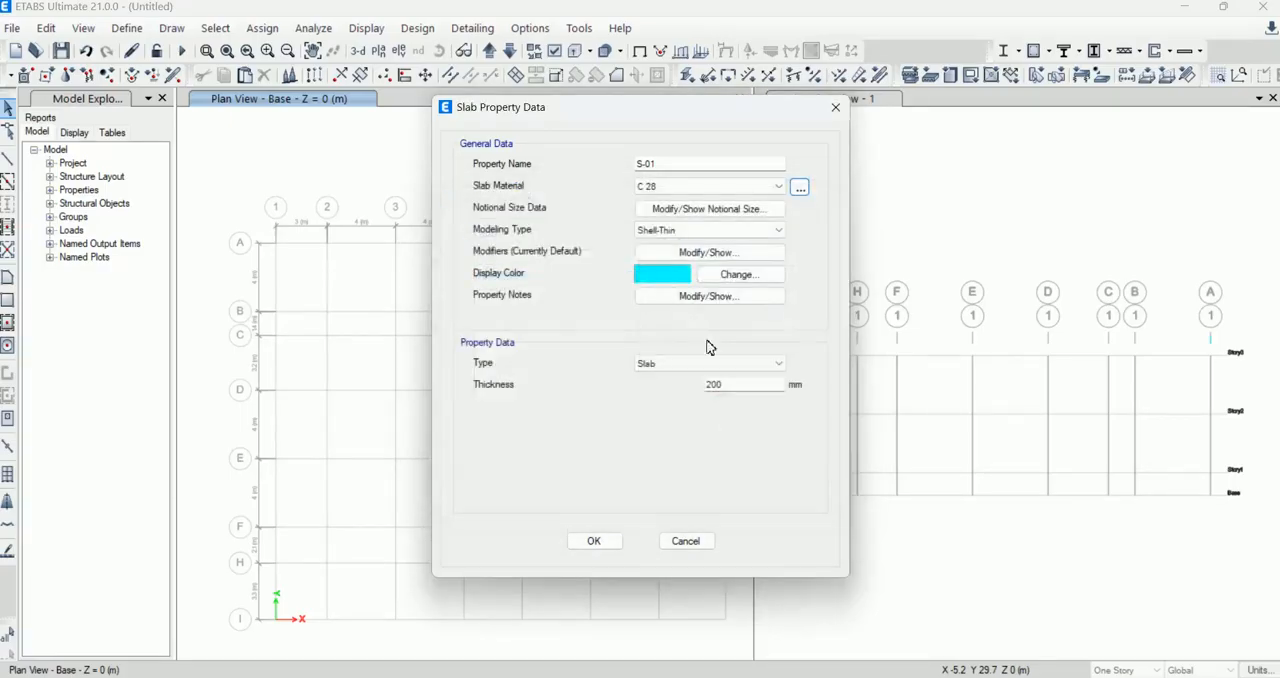
Step: Keep the Shell-Thin modeling type, set the S-01 slab thickness to 150 mm, and accept the slab properties
click(716, 233)
click(714, 241)
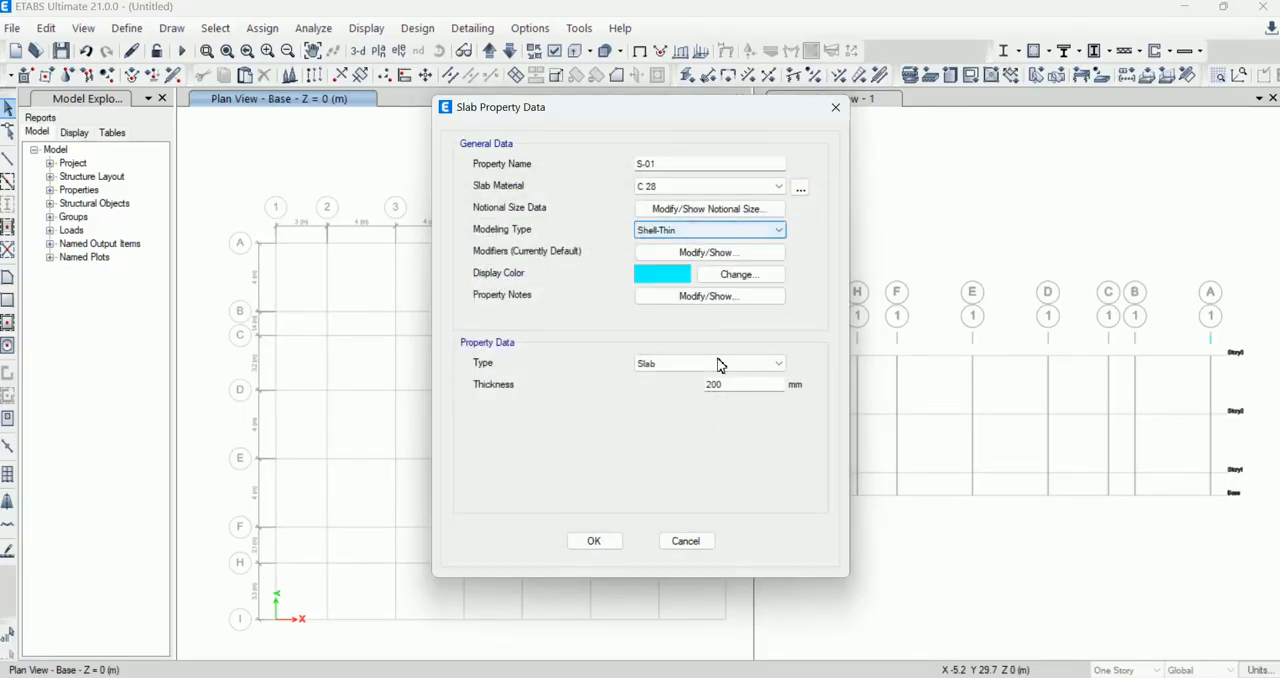
drag(728, 384, 631, 388)
text(150)
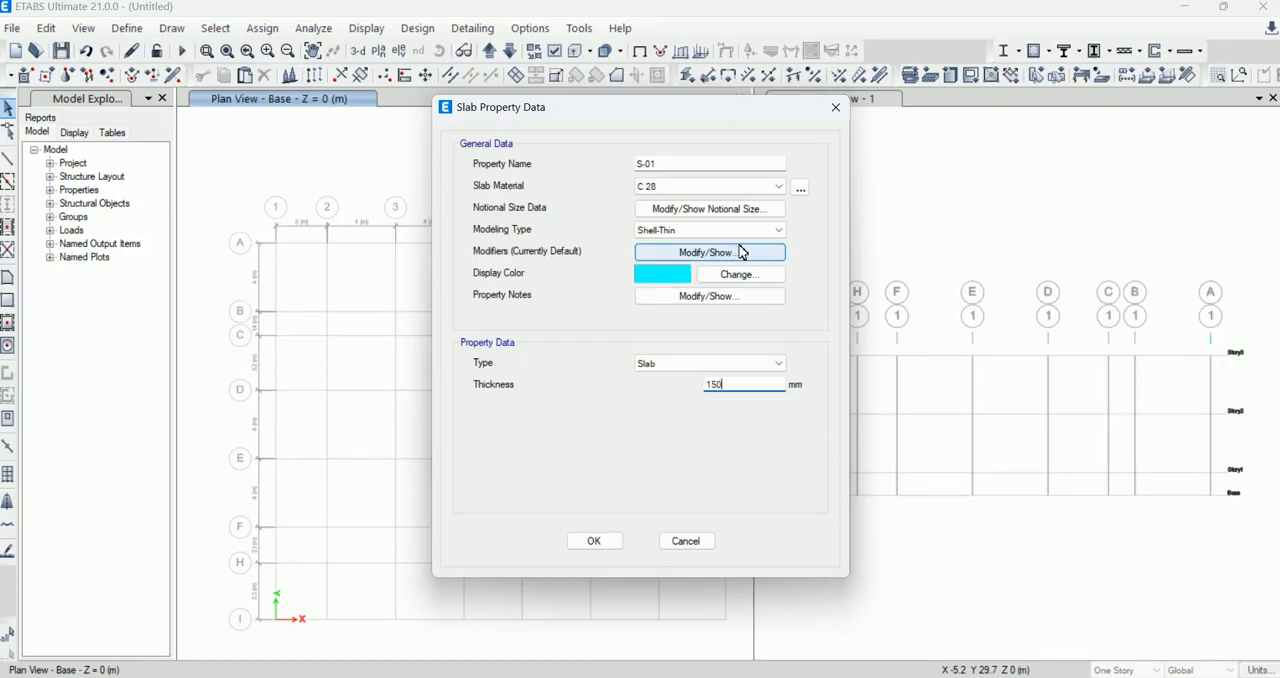
click(606, 542)
click(738, 400)
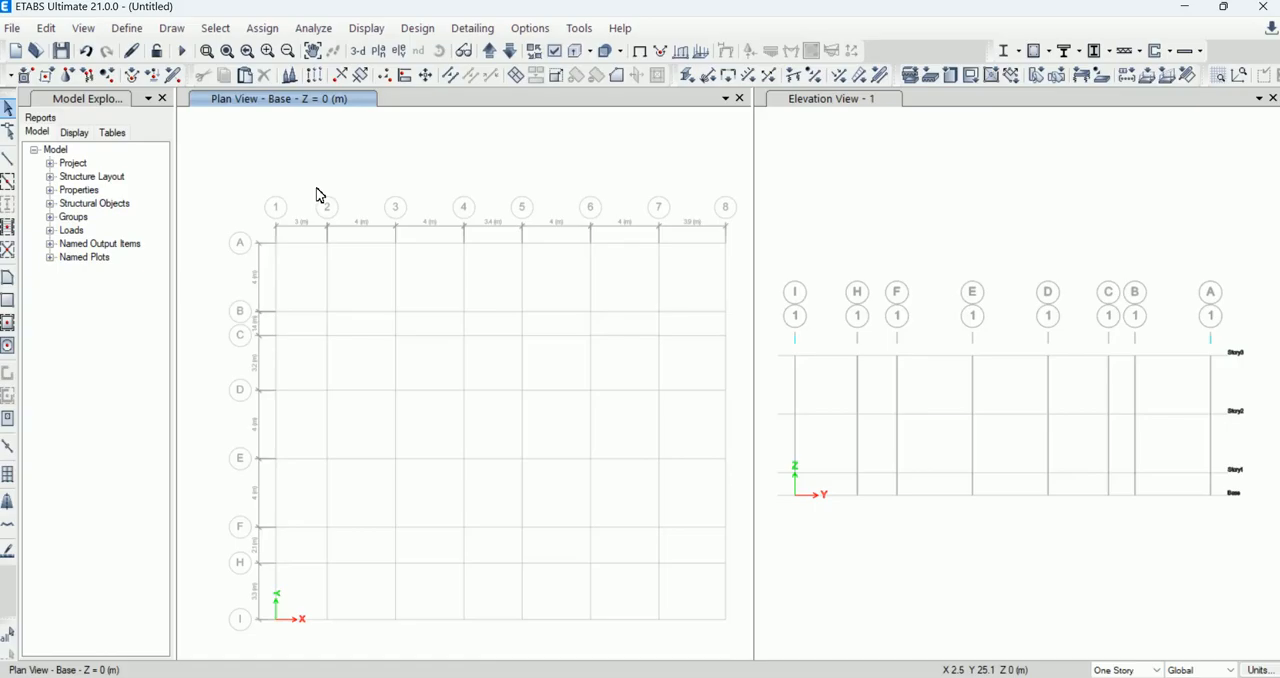
scroll(268, 175, down, 2)
scroll(322, 203, up, 2)
scroll(480, 260, down, 3)
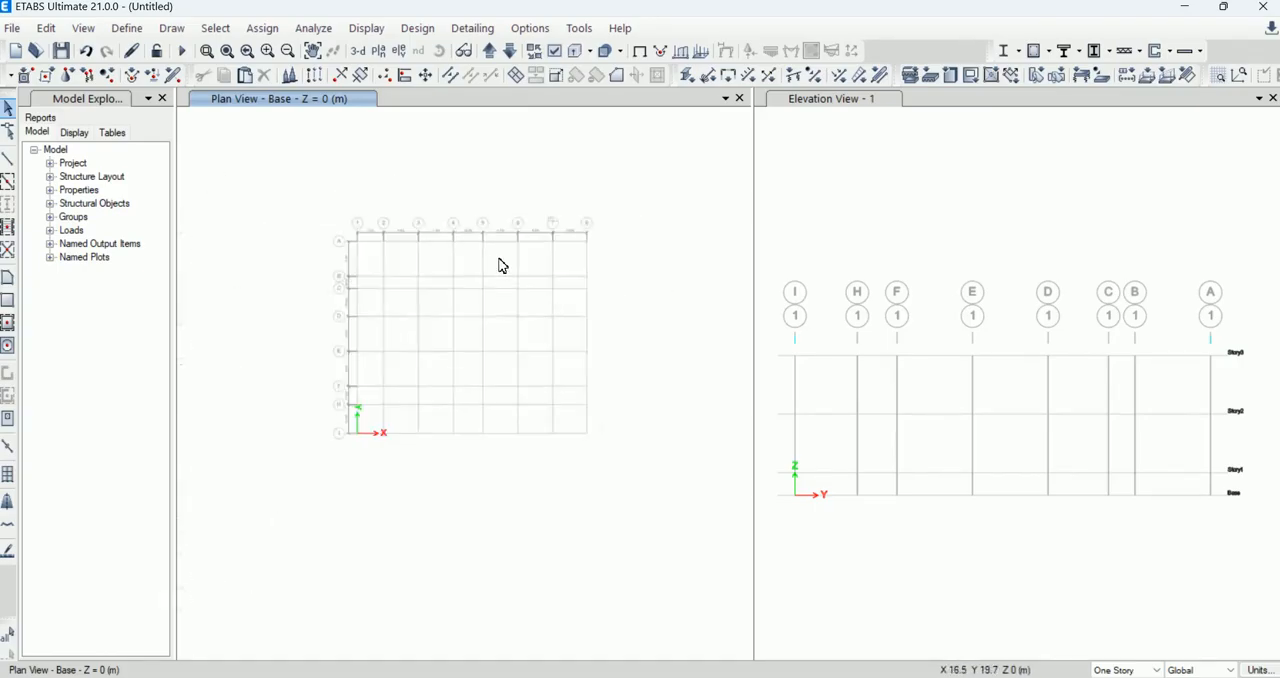
scroll(385, 270, up, 3)
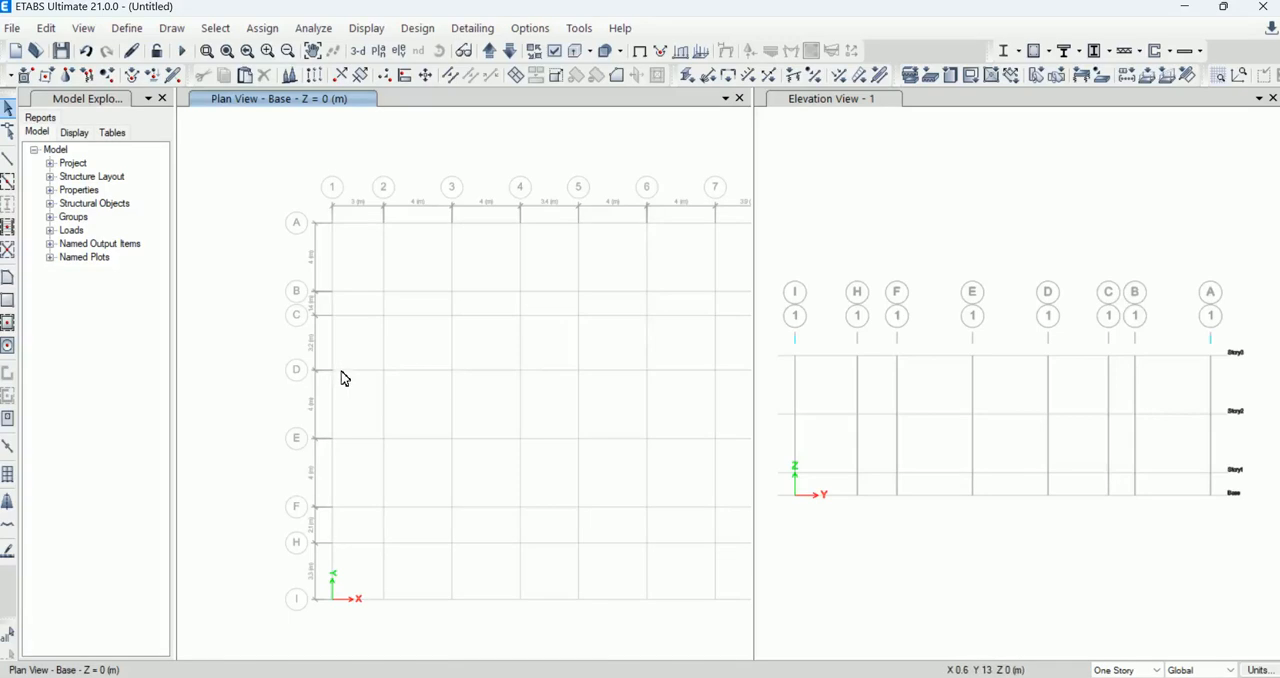
scroll(328, 332, down, 2)
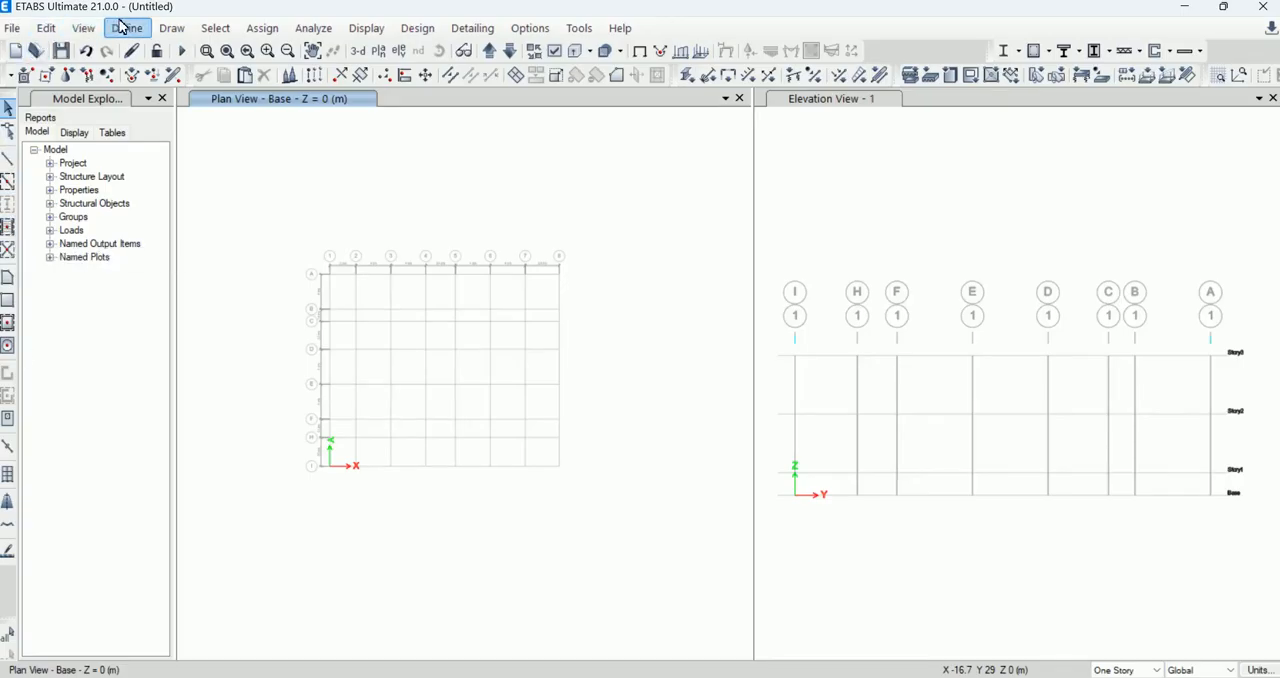
click(171, 28)
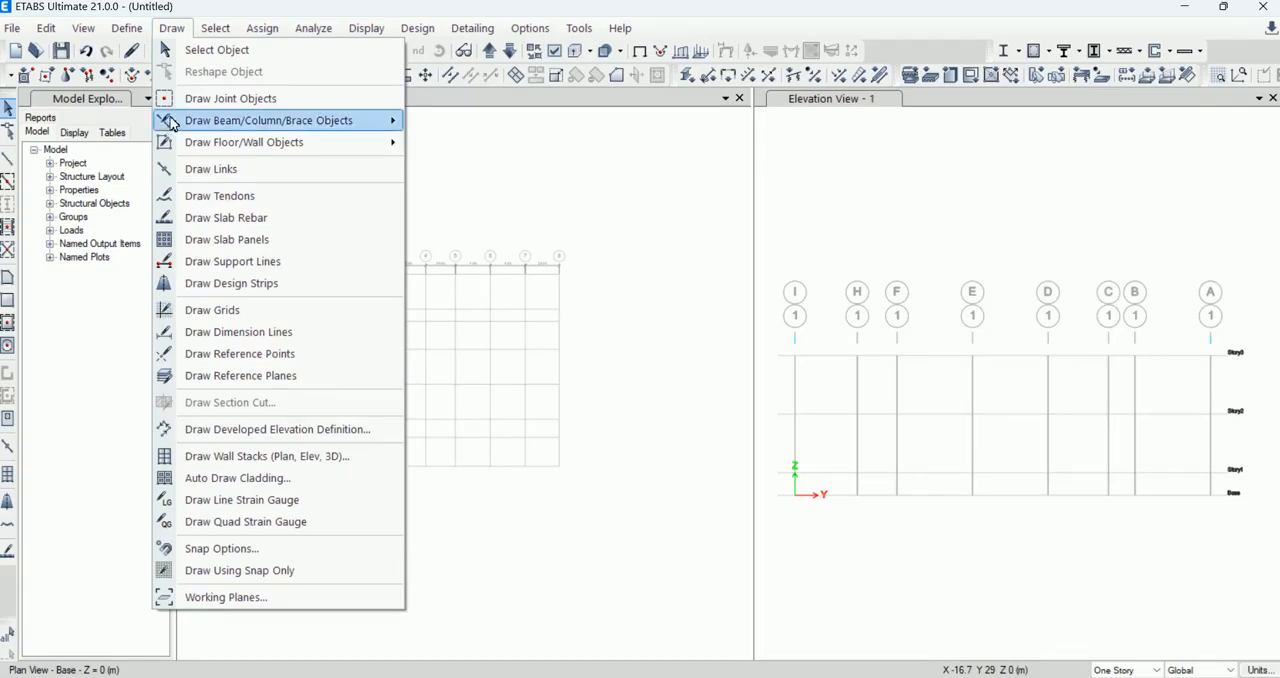
click(205, 50)
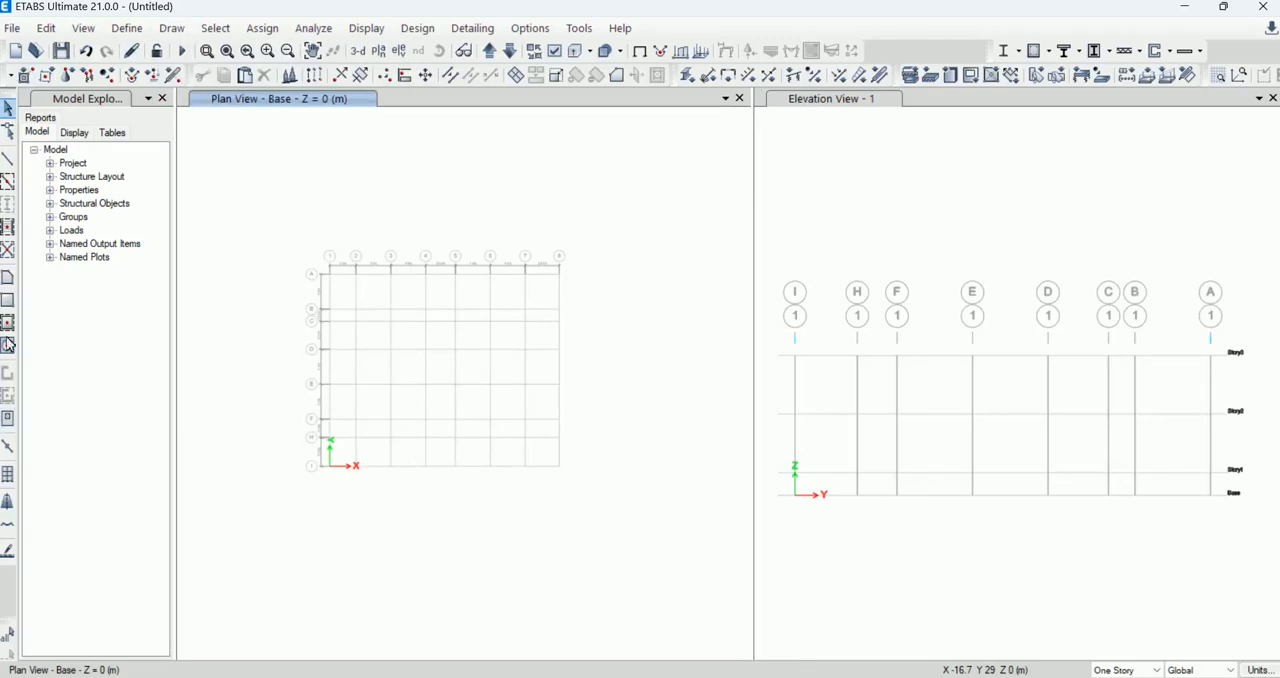
click(172, 29)
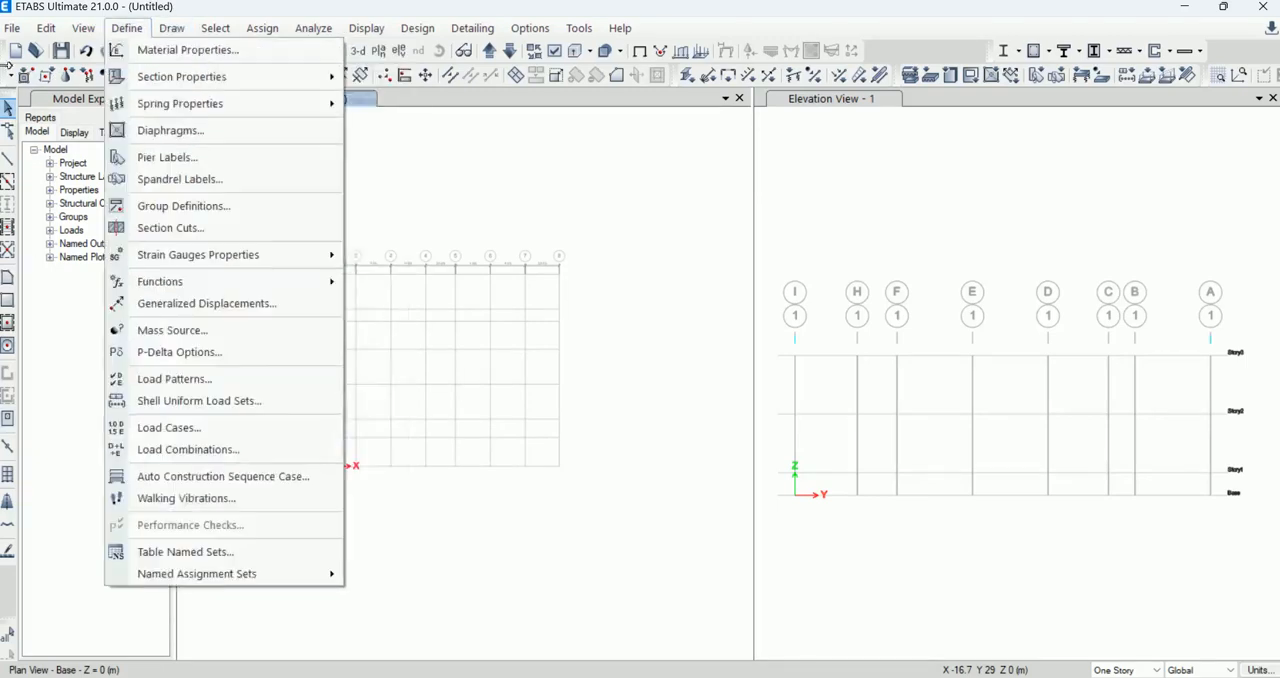
right_click(635, 135)
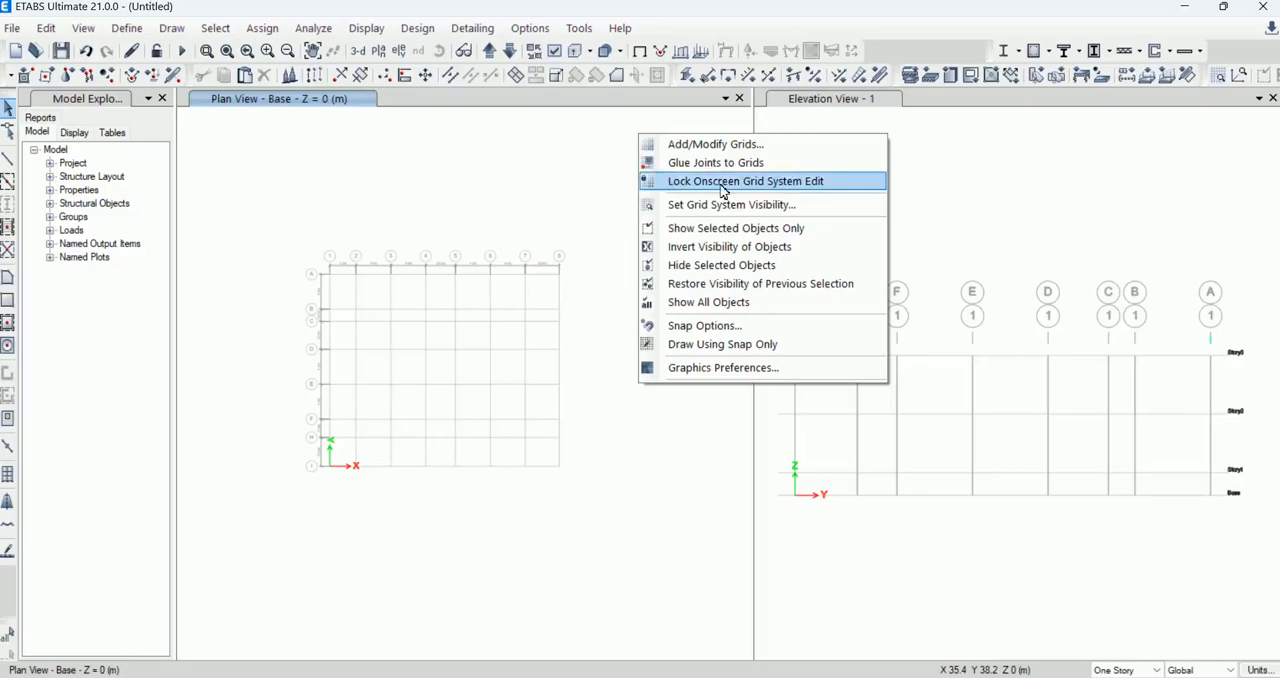
click(9, 148)
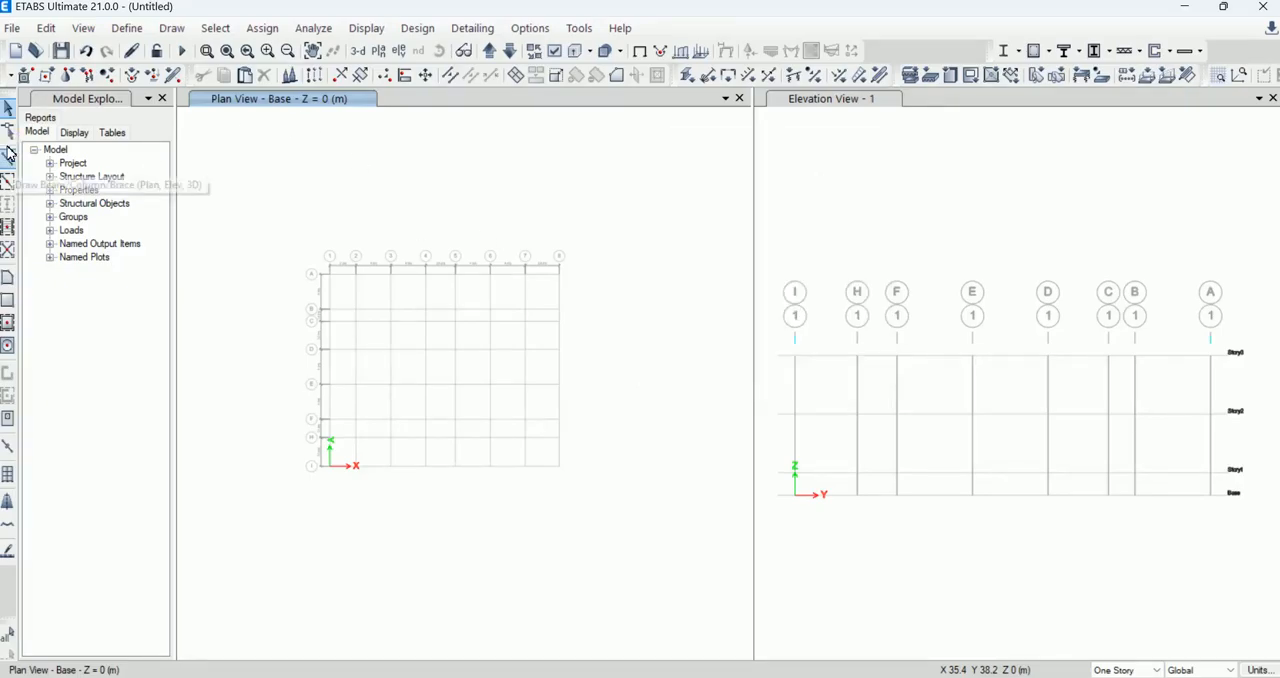
Step: Hide the Edit toolbar and, in the toolbar customization, the Design toolbar
right_click(8, 92)
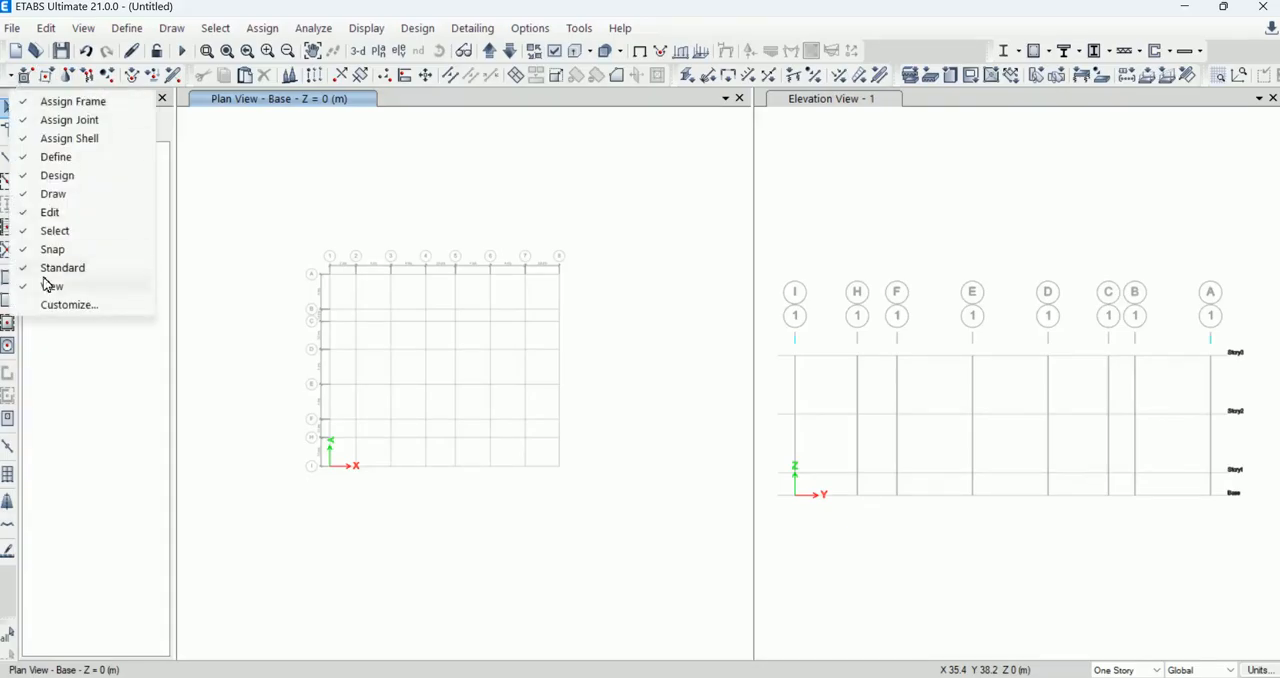
click(22, 214)
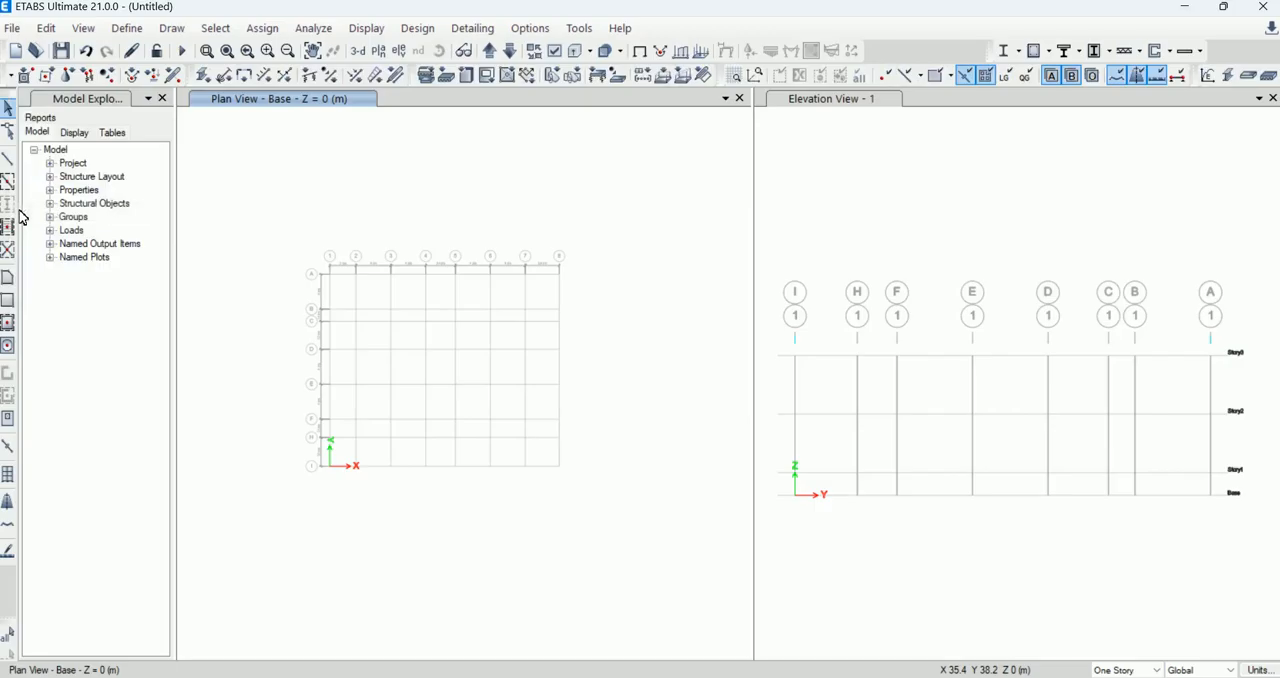
right_click(12, 94)
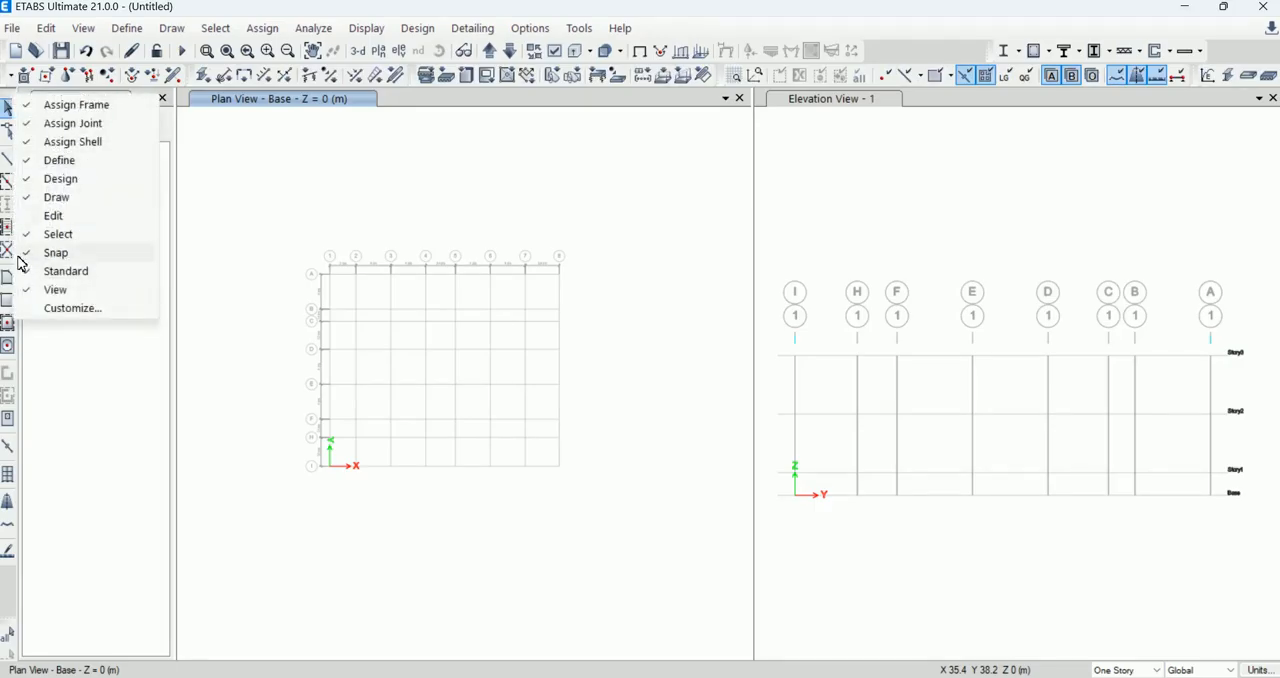
click(54, 310)
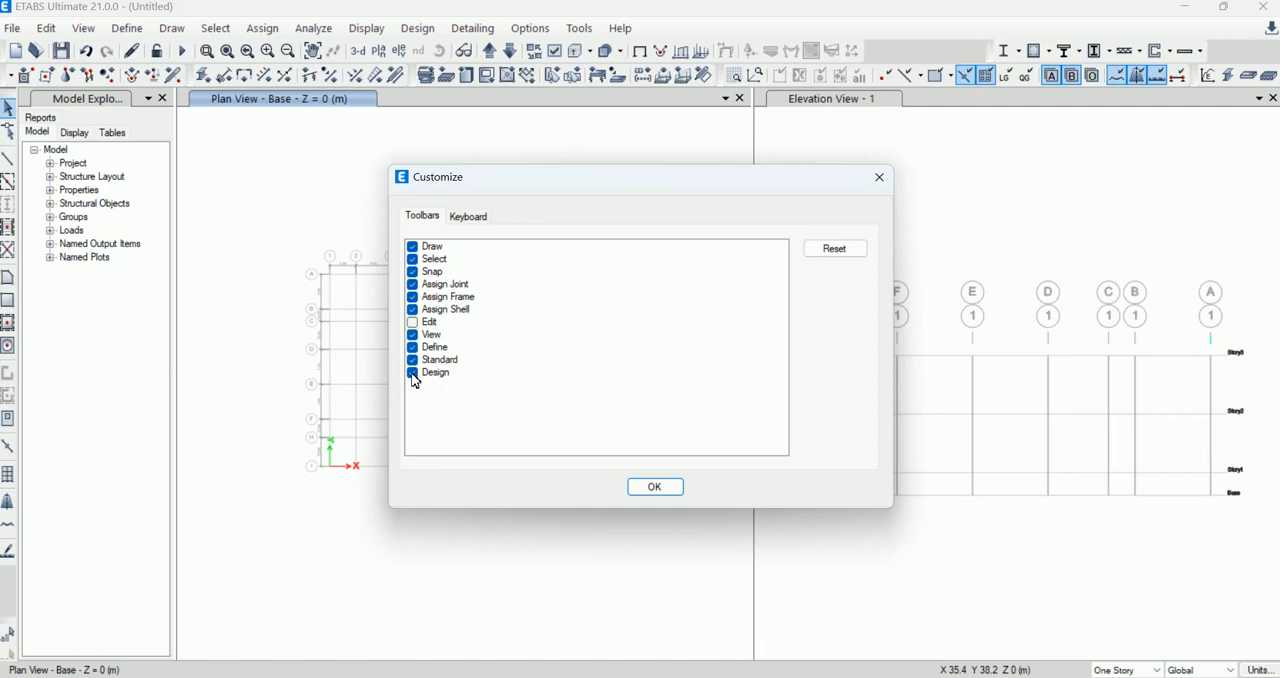
click(413, 375)
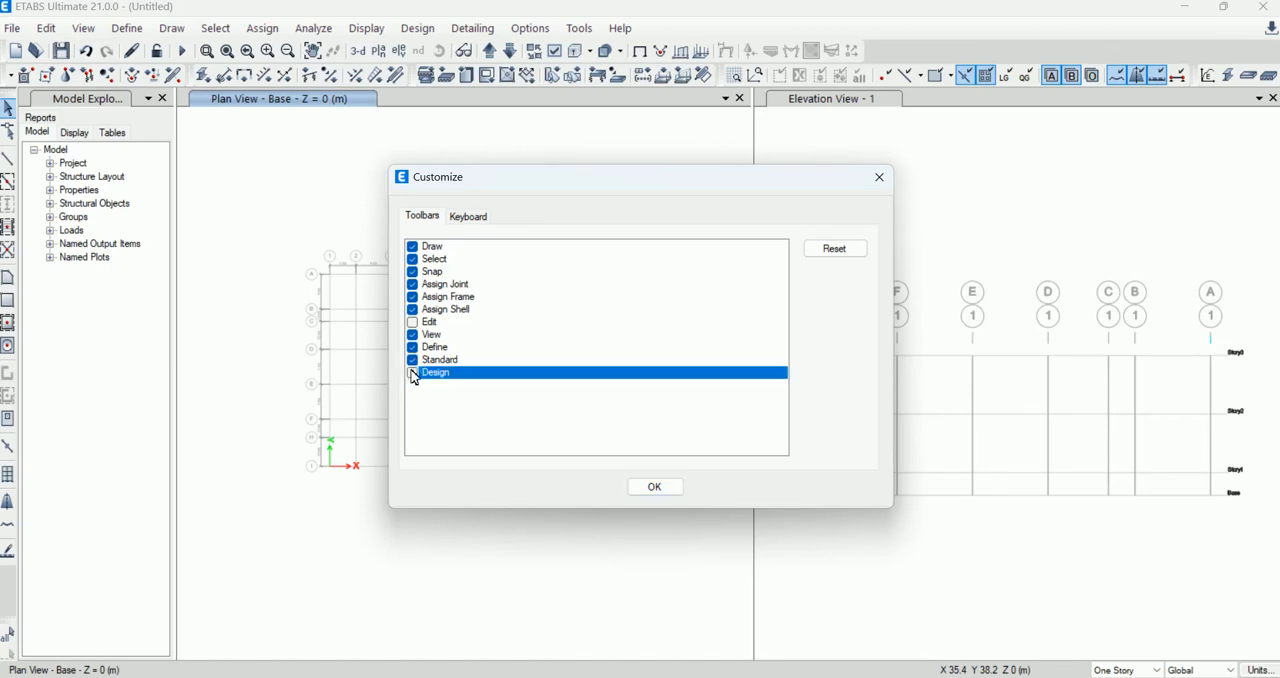
Step: Toggle the Standard and Design toolbars to check which icons each one holds, leaving Standard shown and Design hidden
click(411, 361)
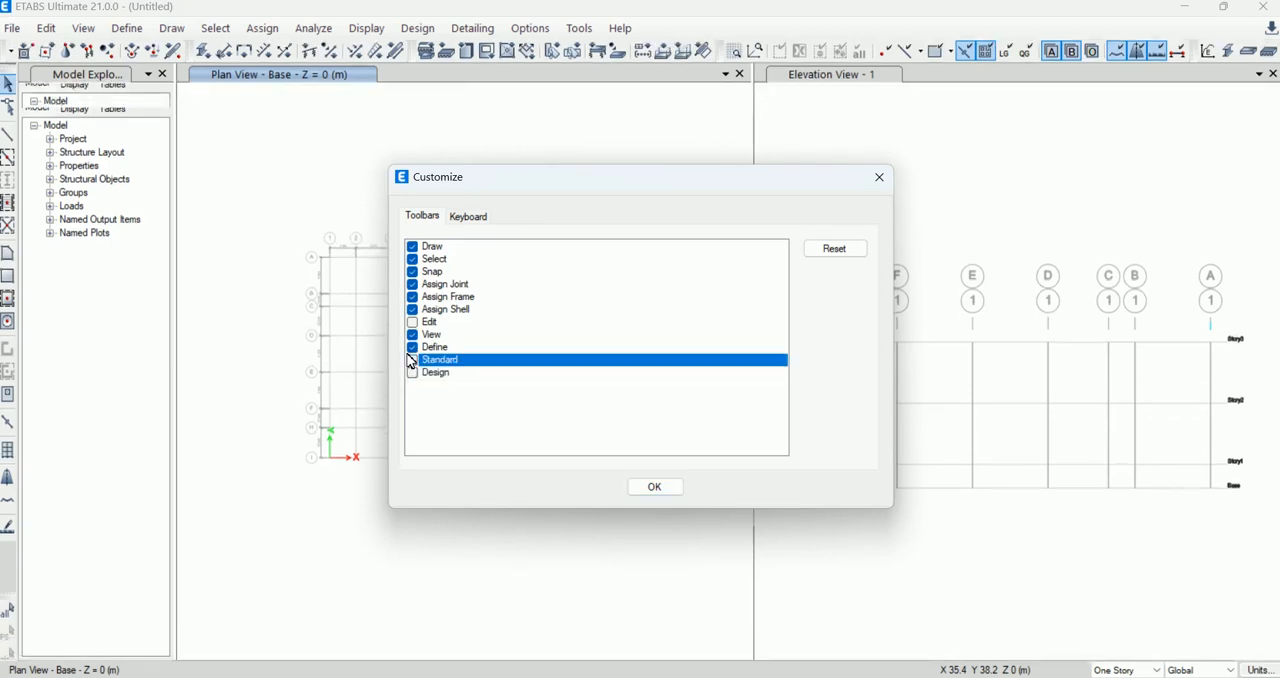
click(411, 361)
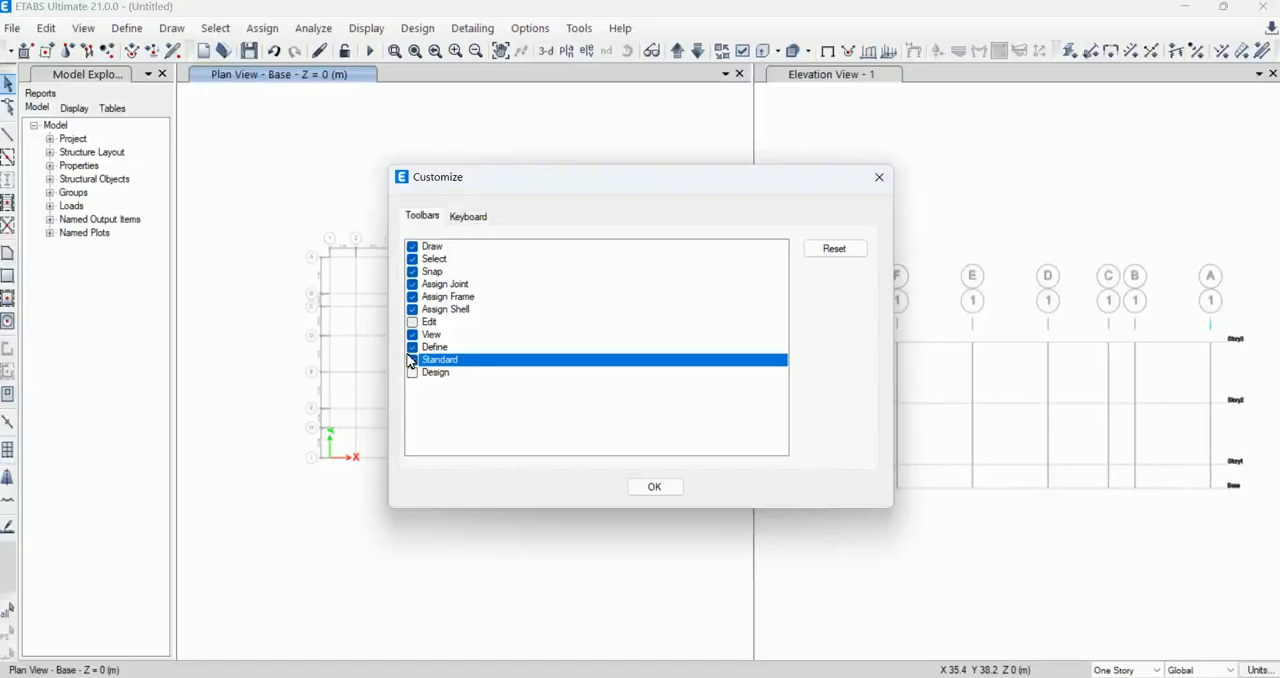
click(411, 373)
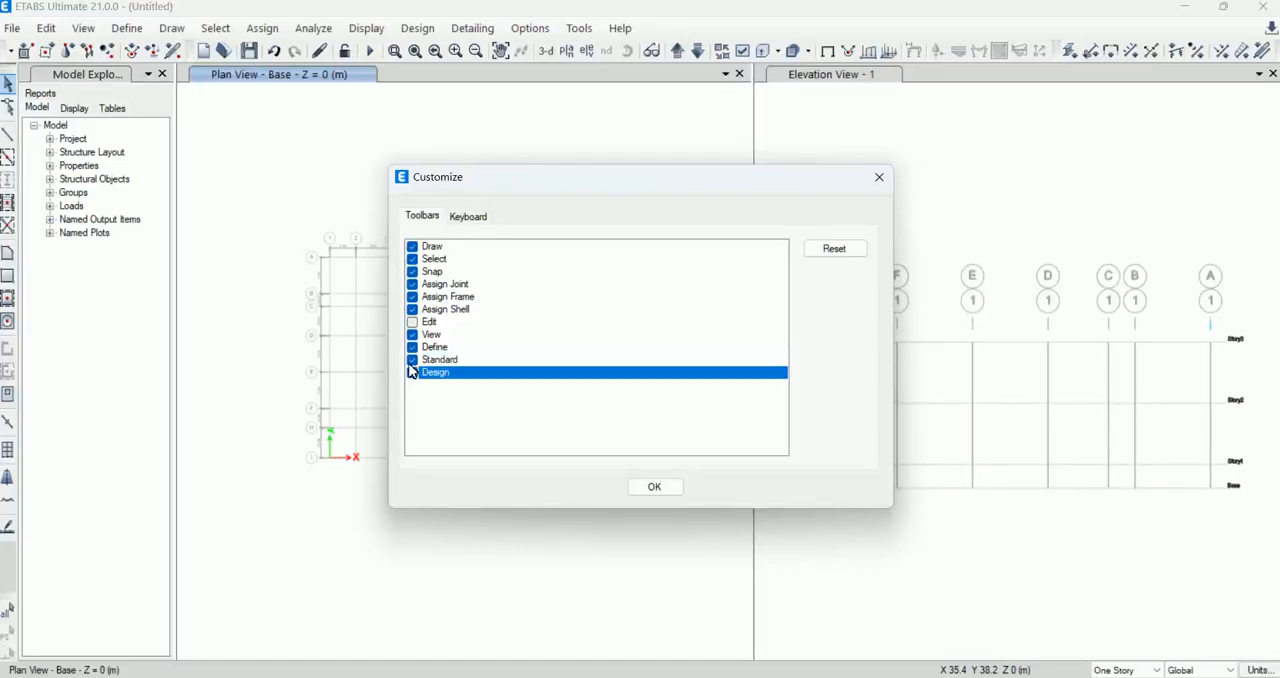
click(411, 361)
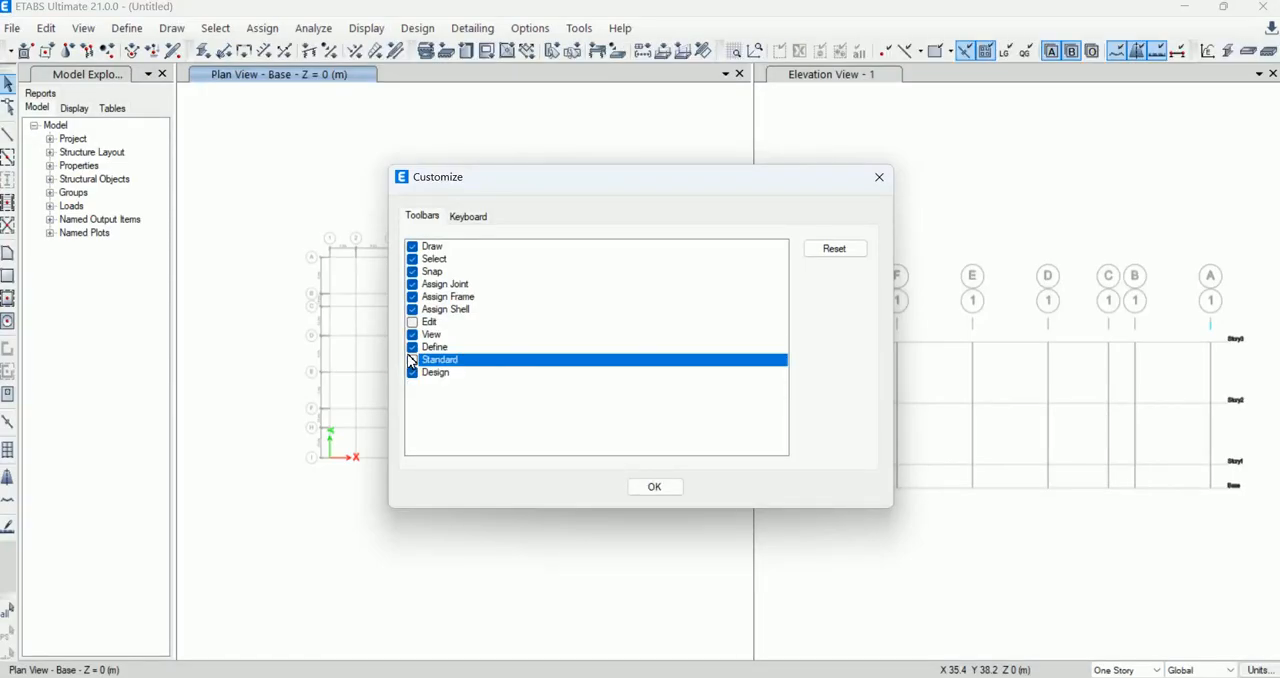
click(411, 361)
click(411, 361)
click(411, 361)
click(411, 375)
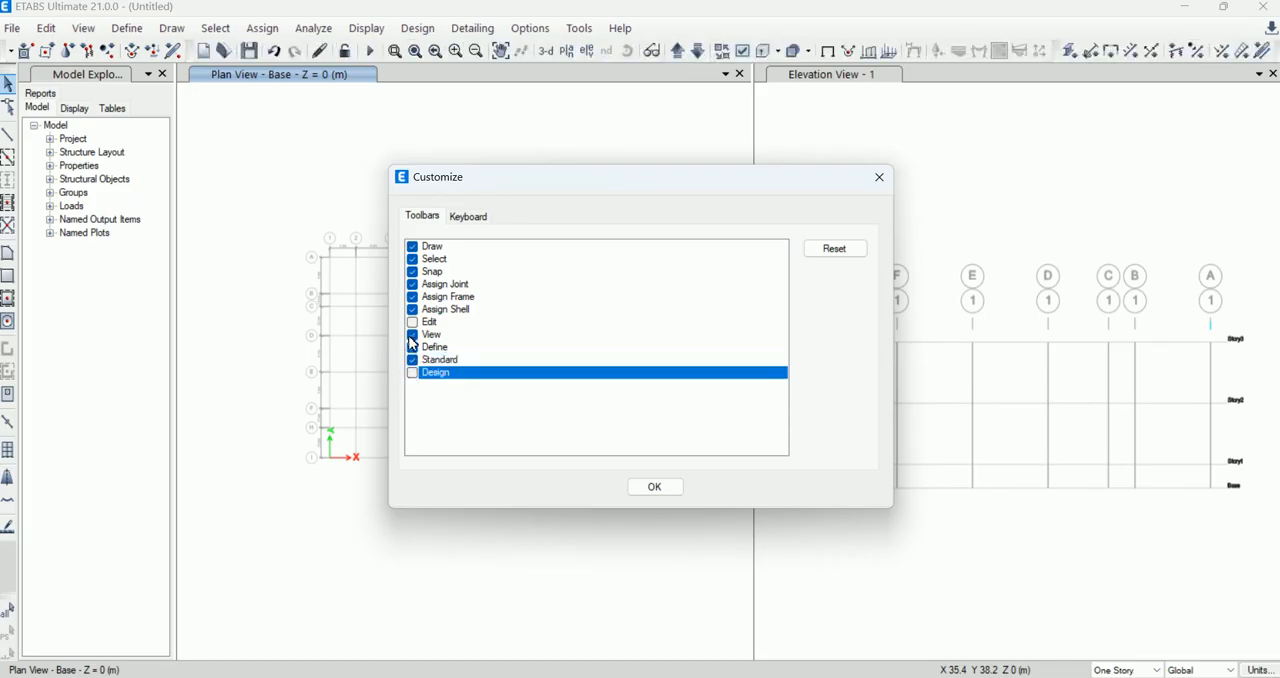
Step: Hide the Define and Assign Joint toolbars, keep the View and Select toolbars shown, and accept the toolbar customization
click(412, 348)
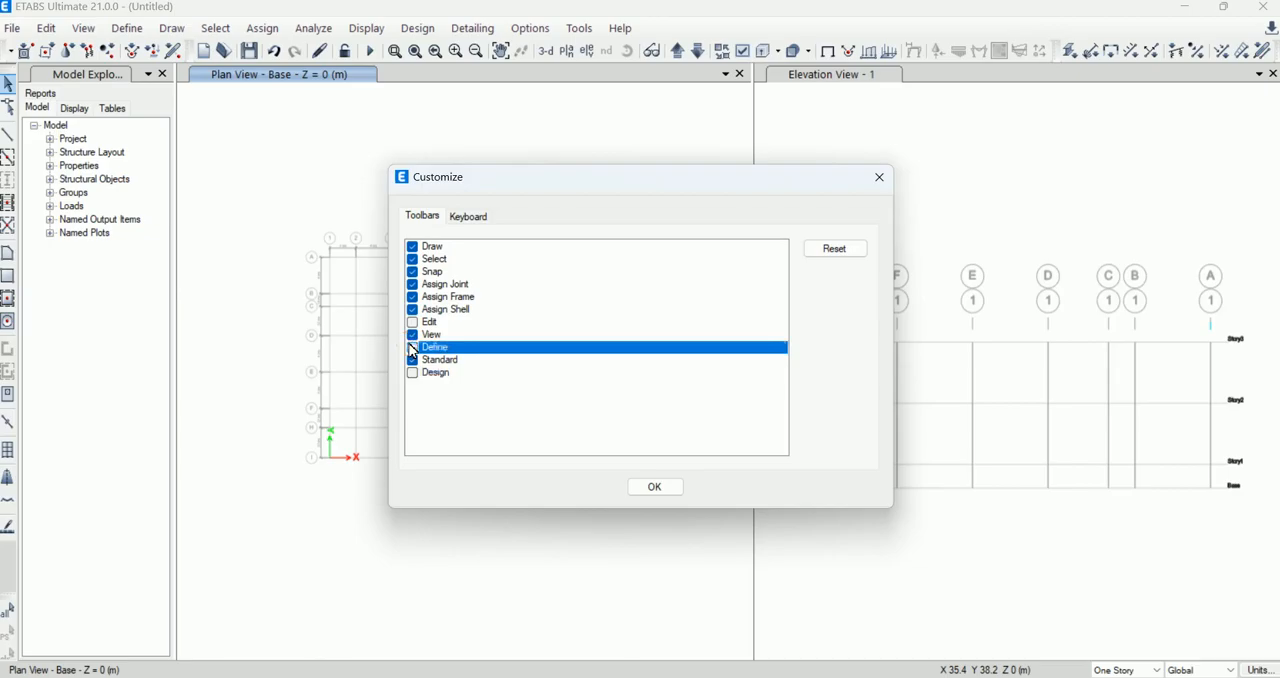
click(412, 335)
click(413, 287)
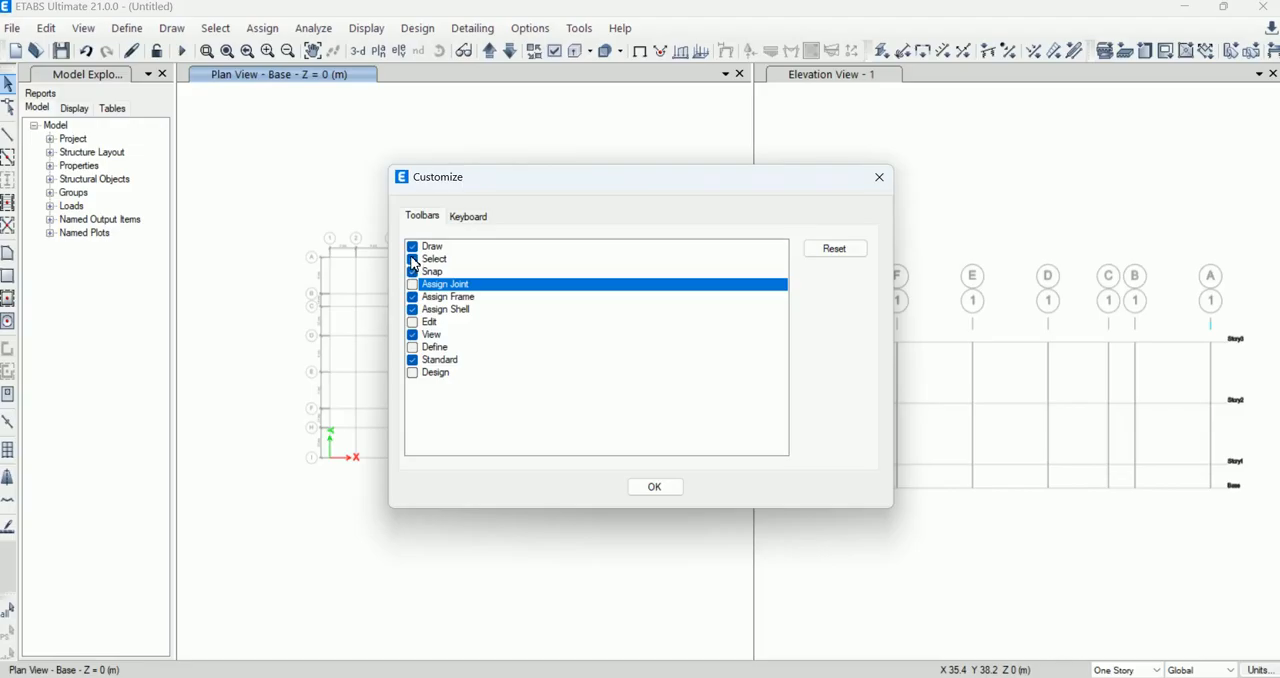
click(411, 257)
click(411, 257)
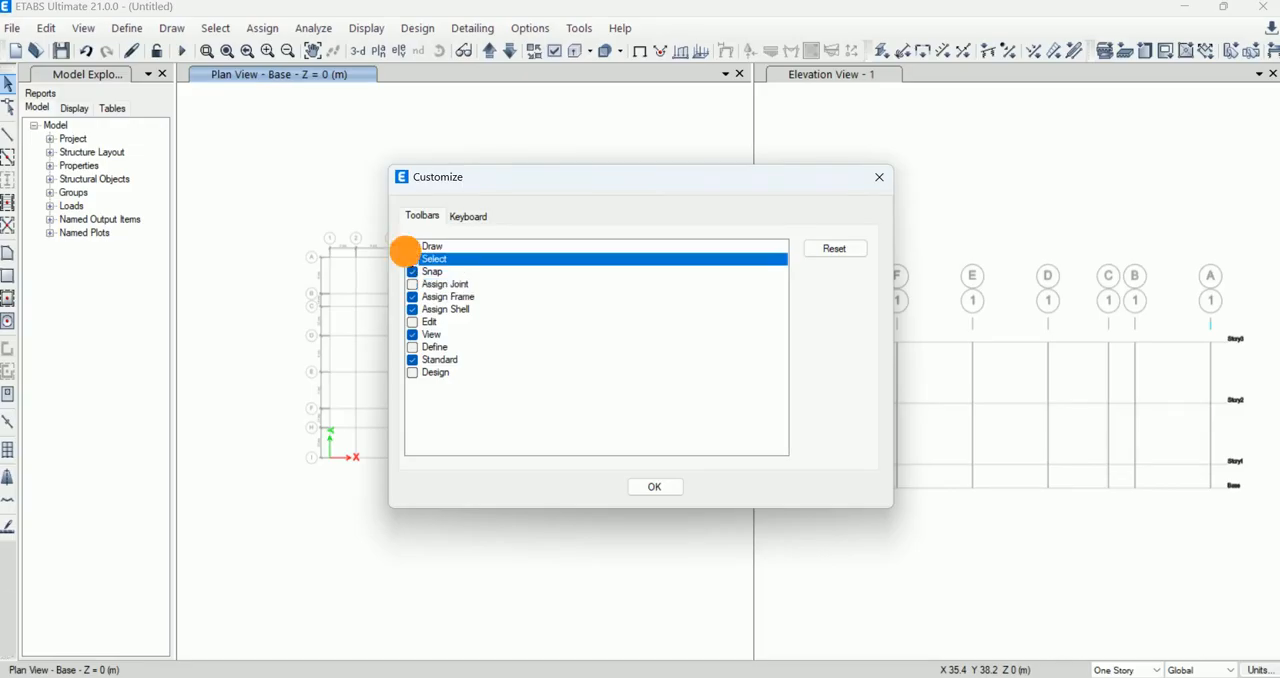
click(650, 487)
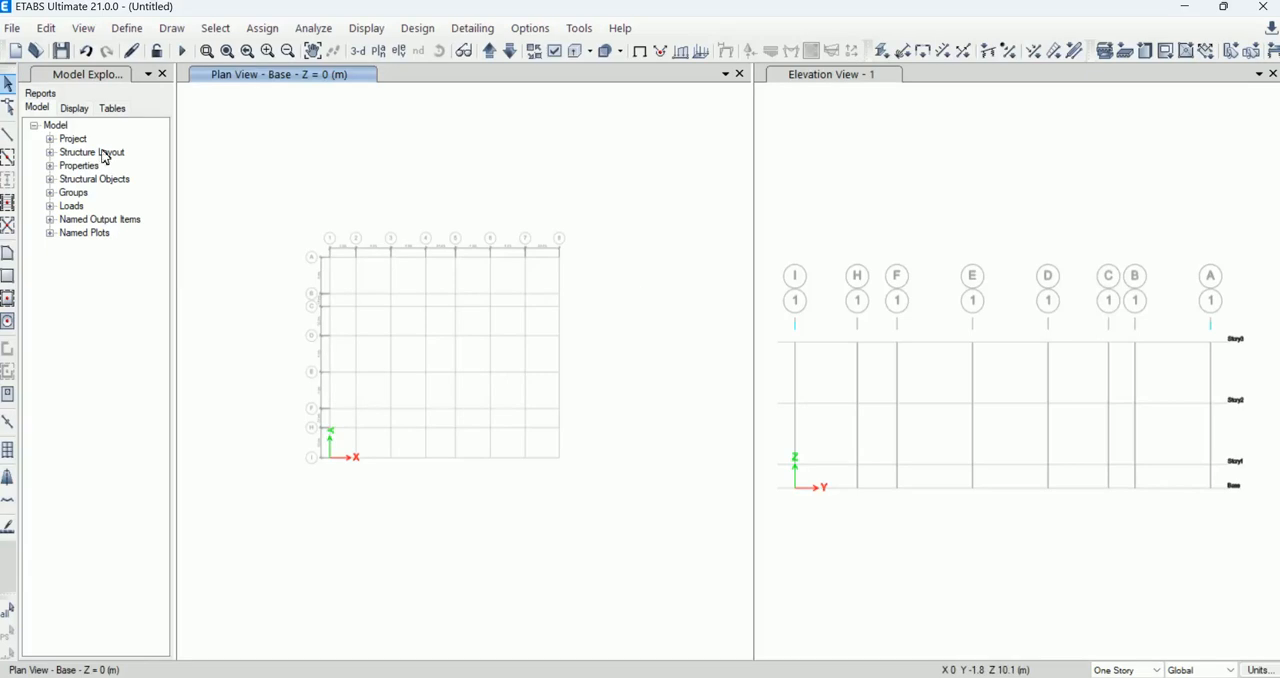